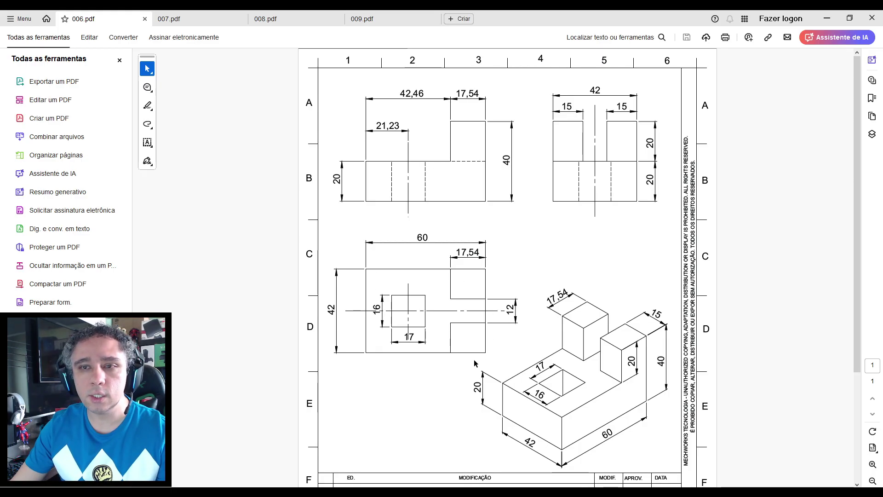
# Switch to SOLIDWORKS and start a sketch on the top plane of the empty part.
pyautogui.hotkey('alt', 'Tab')
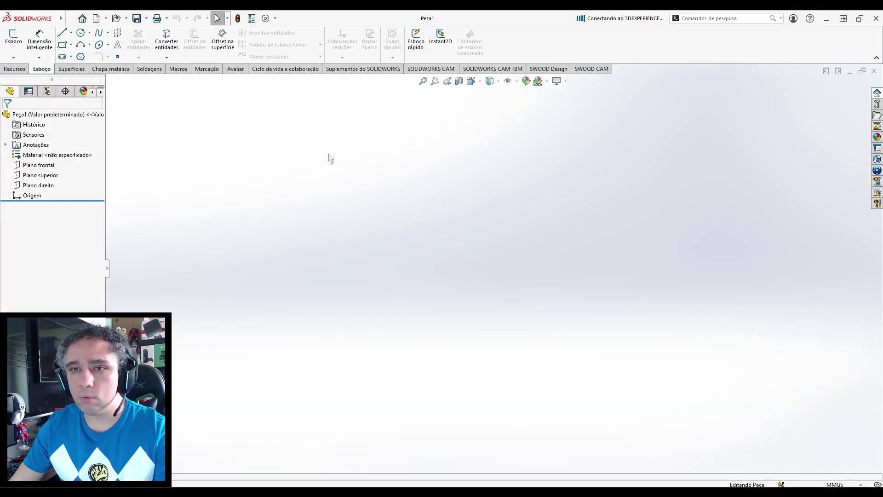
pyautogui.click(35, 176)
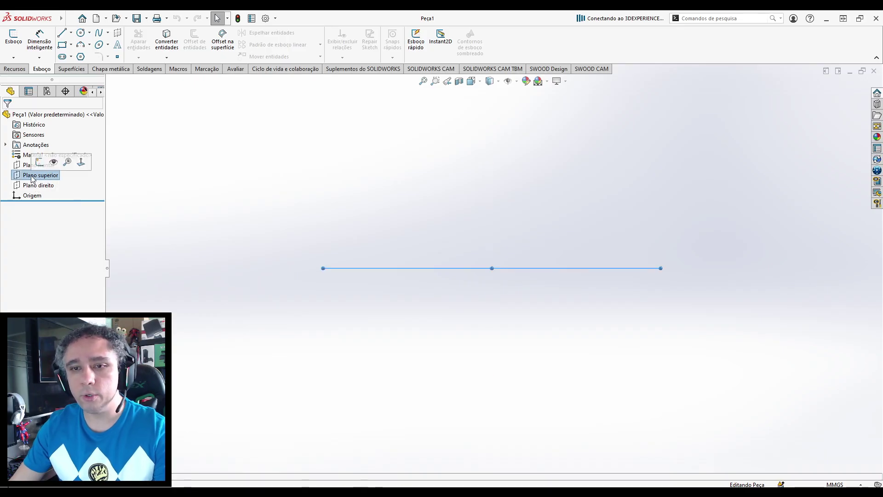
pyautogui.click(39, 164)
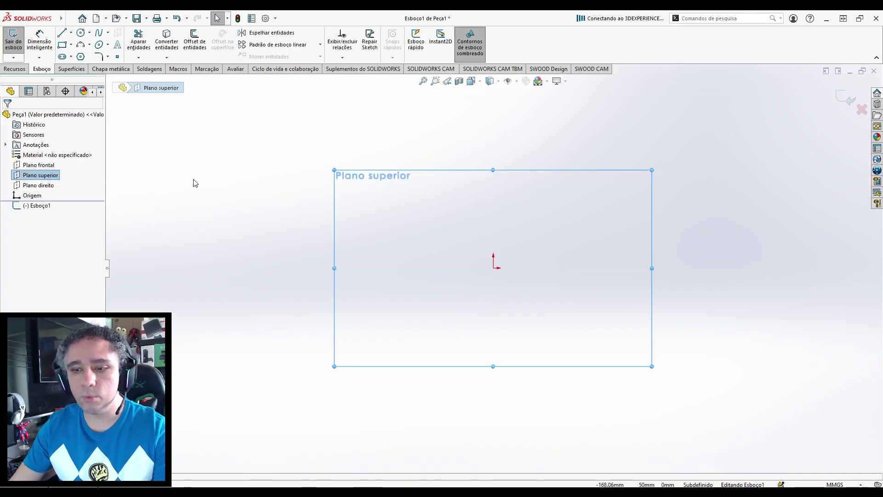
# Check the base's plan dimensions in the 006.pdf drawing and sketch a center rectangle from the origin, about 128 mm by 81 mm.
pyautogui.click(244, 453)
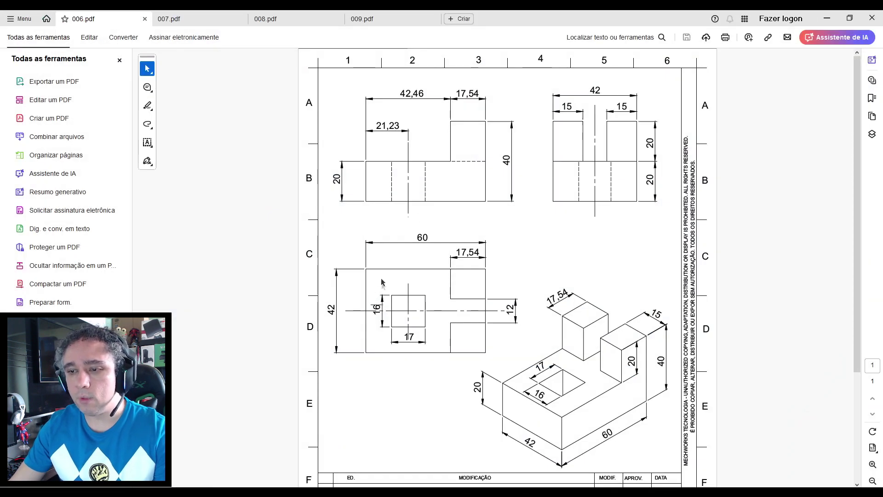
pyautogui.moveTo(416, 238); pyautogui.dragTo(437, 237)
pyautogui.moveTo(333, 302); pyautogui.dragTo(334, 318)
pyautogui.click(353, 305)
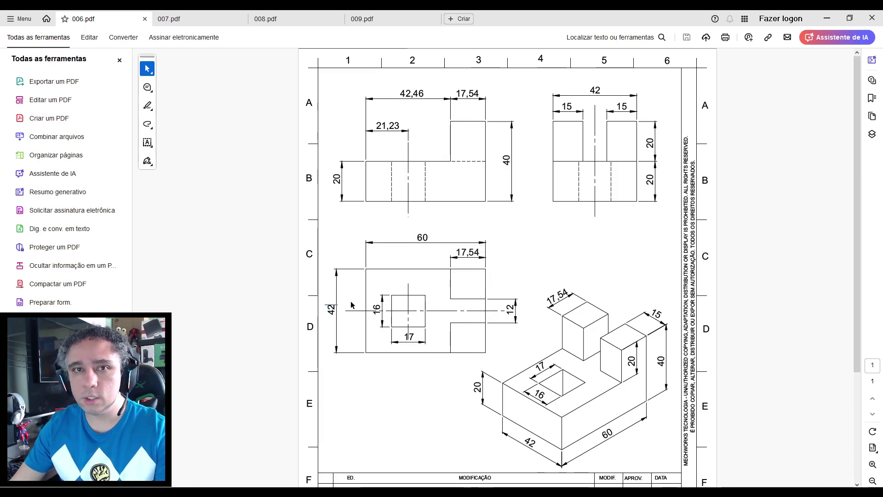
pyautogui.hotkey('alt', 'Tab')
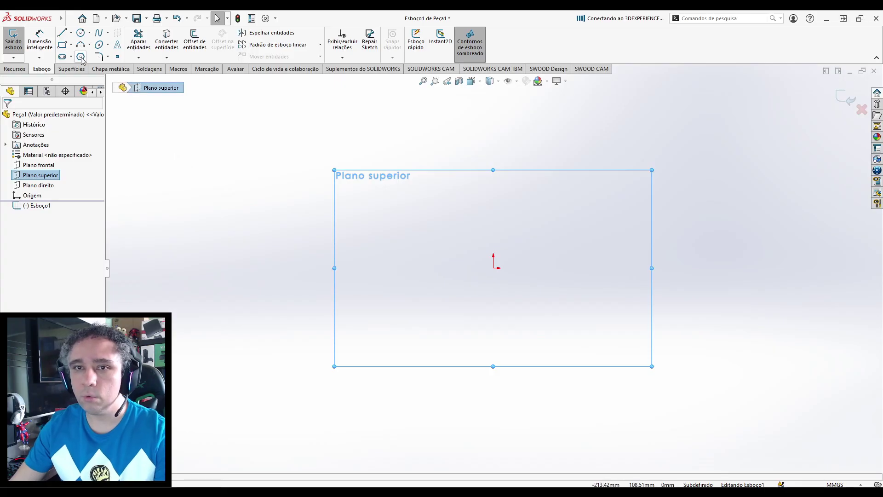
pyautogui.click(71, 44)
pyautogui.click(97, 65)
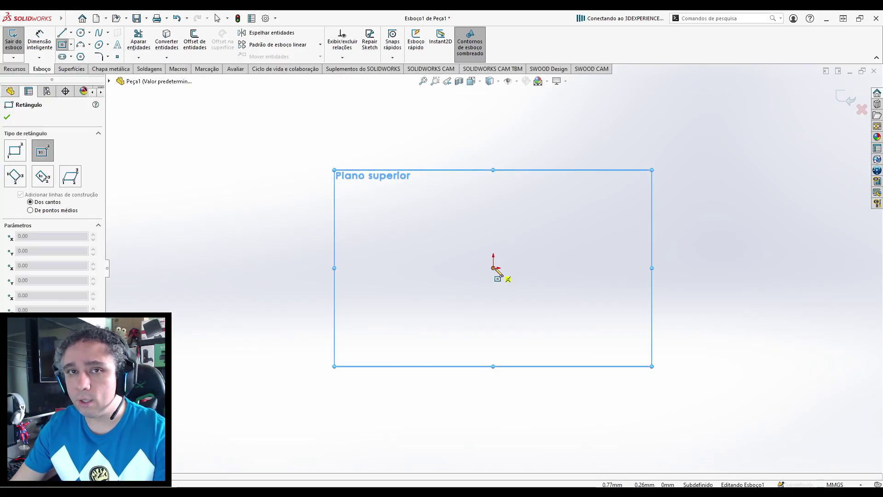
pyautogui.click(493, 268)
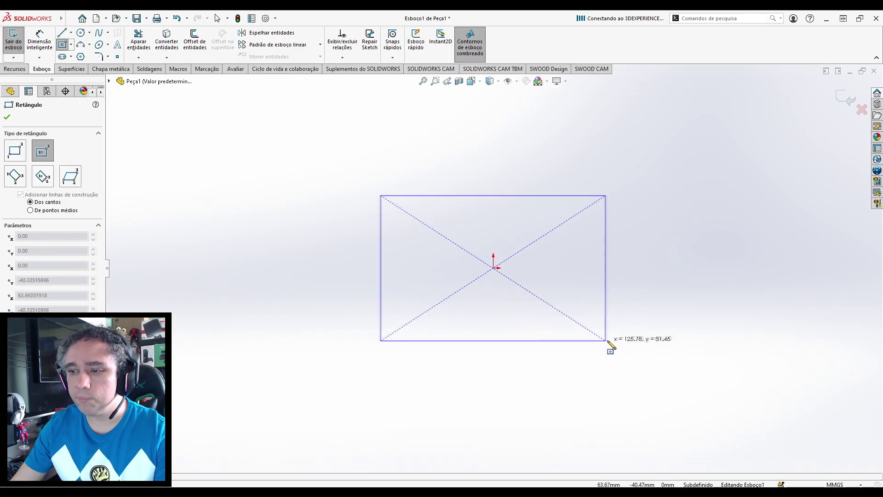
pyautogui.click(608, 340)
# Dimension the rectangle 60 mm long and 42 mm wide, and exit the sketch in isometric view.
pyautogui.click(44, 50)
pyautogui.click(491, 198)
pyautogui.click(492, 177)
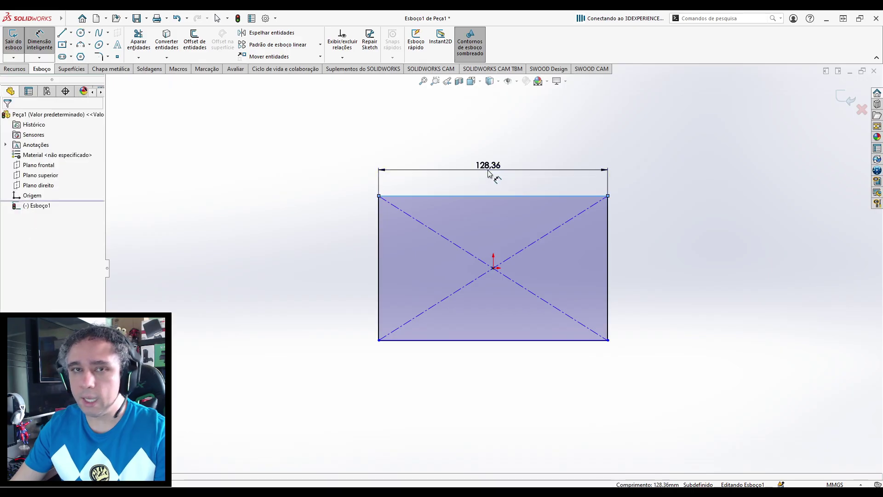
pyautogui.write('60')
pyautogui.press('Return')
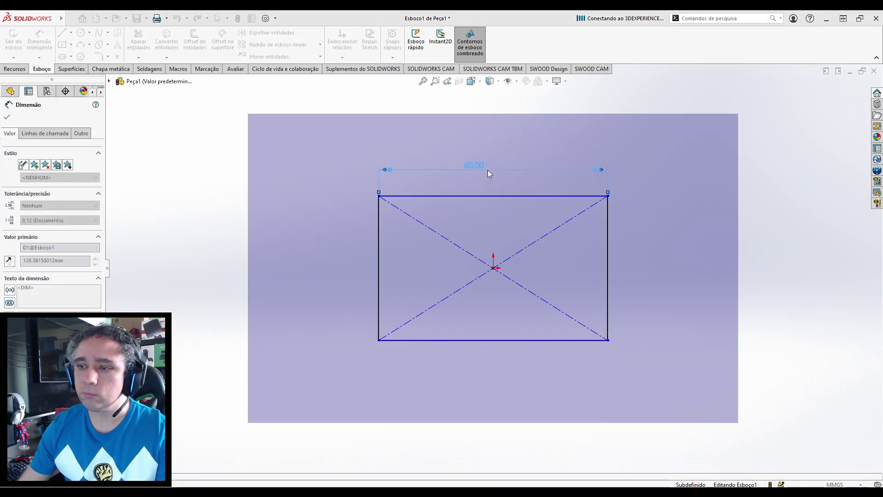
pyautogui.click(302, 236)
pyautogui.click(379, 262)
pyautogui.click(349, 269)
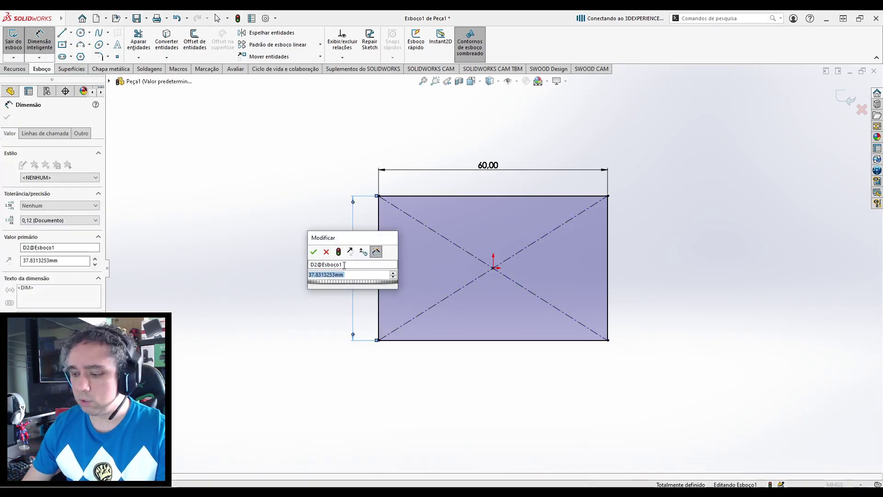
pyautogui.press('Return')
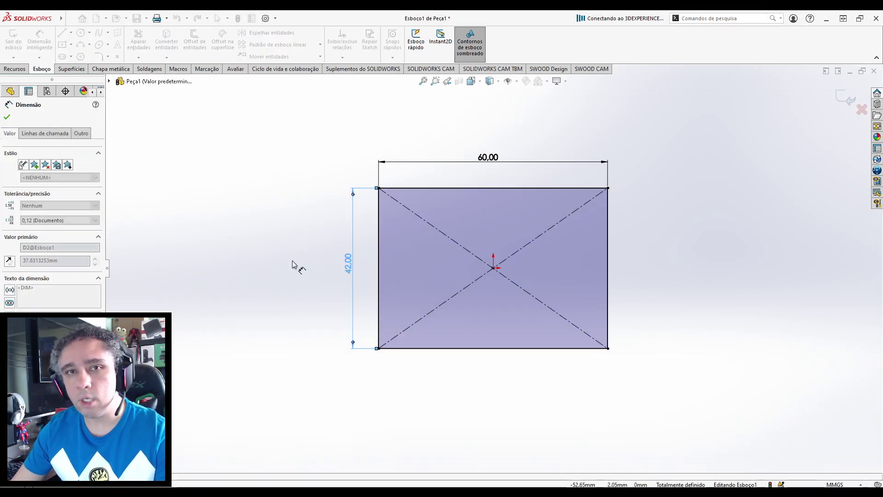
pyautogui.click(292, 264)
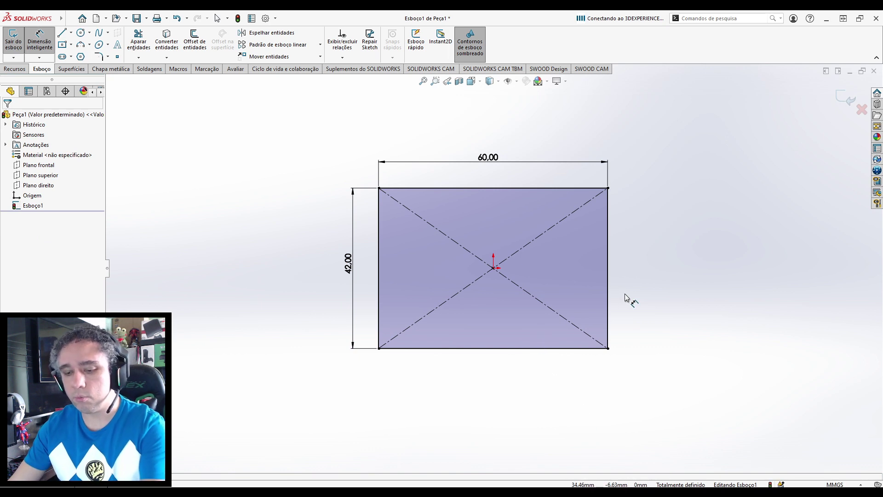
pyautogui.hotkey('ctrl', '7')
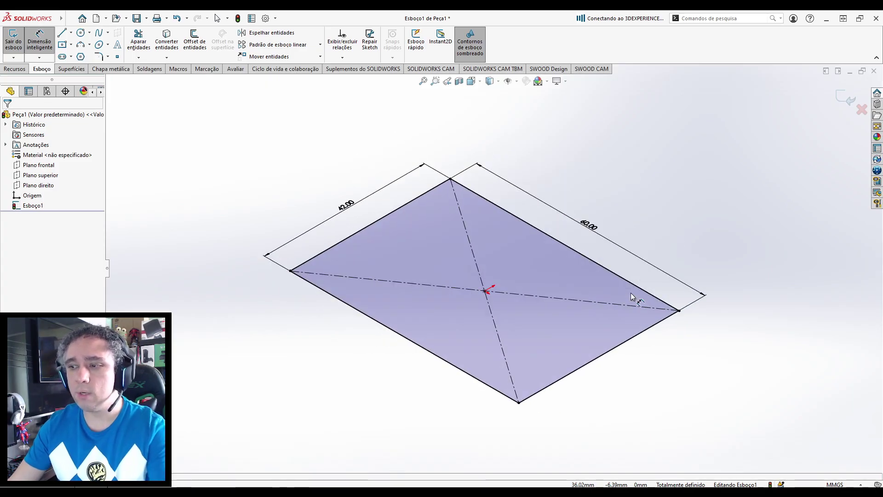
pyautogui.click(845, 98)
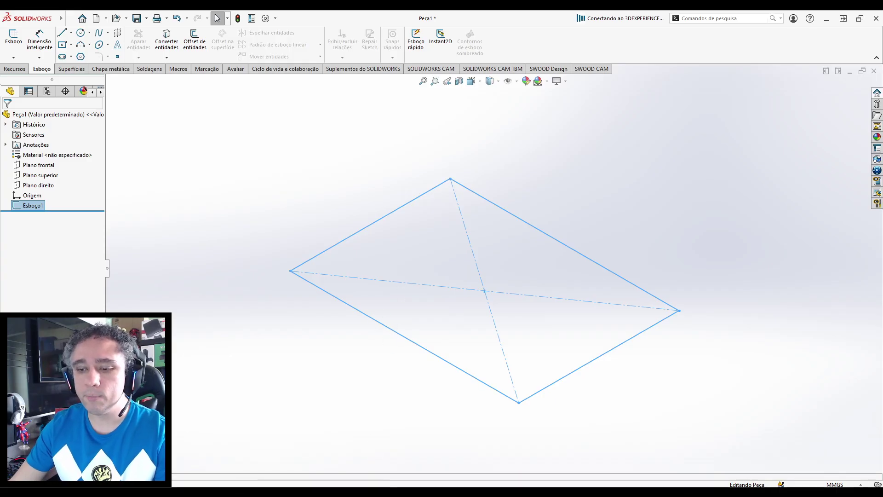
# Check the base height in the 006.pdf drawing and extrude the rectangle sketch 20 mm as a blind boss.
pyautogui.click(242, 460)
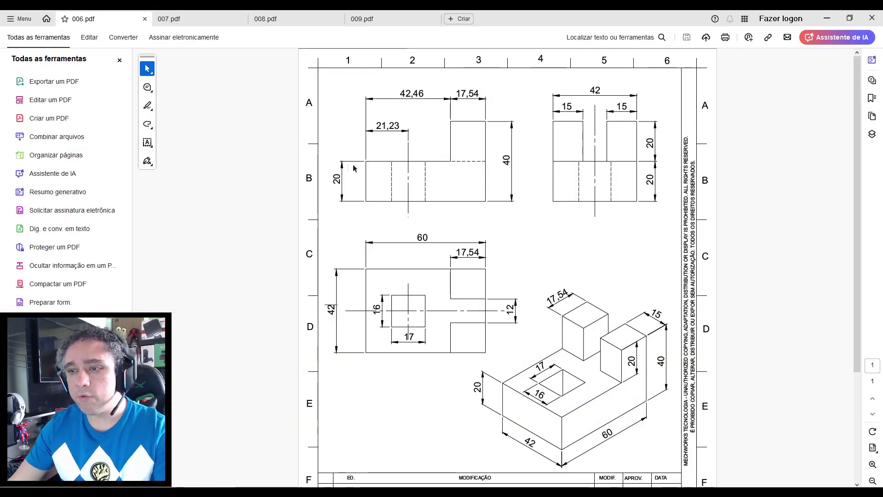
pyautogui.moveTo(339, 187); pyautogui.dragTo(338, 181)
pyautogui.click(338, 177)
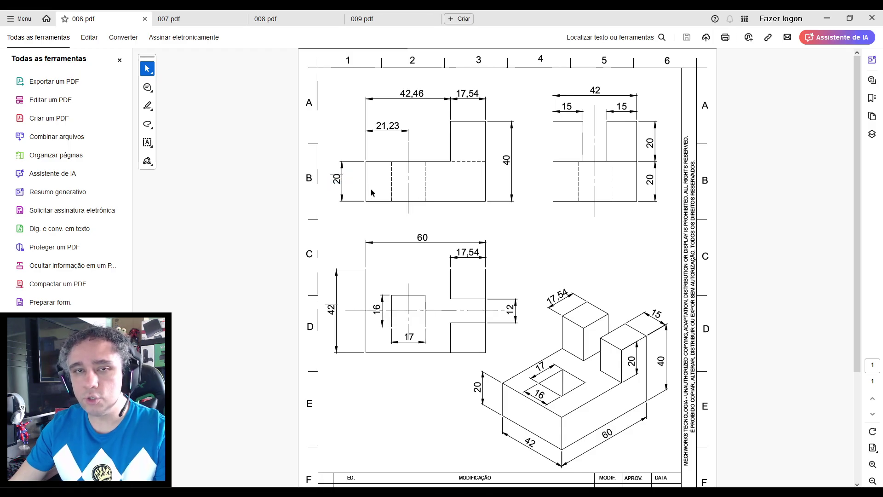
pyautogui.click(448, 493)
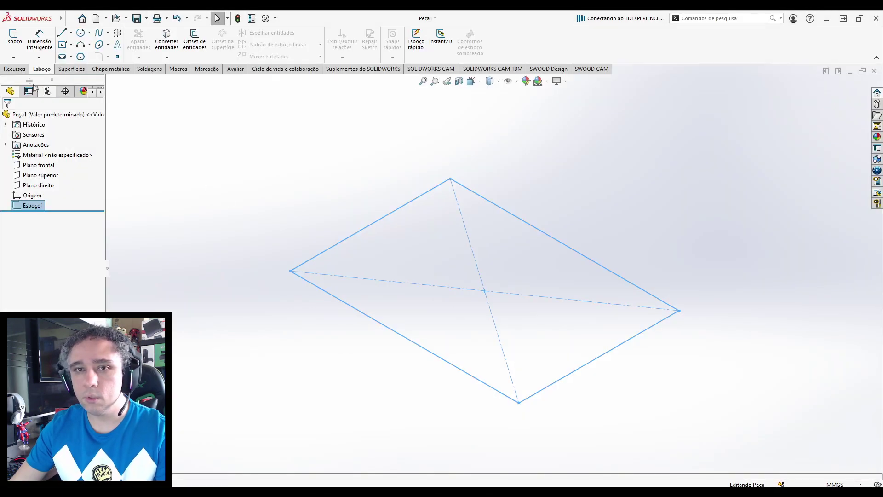
pyautogui.click(15, 69)
pyautogui.click(19, 44)
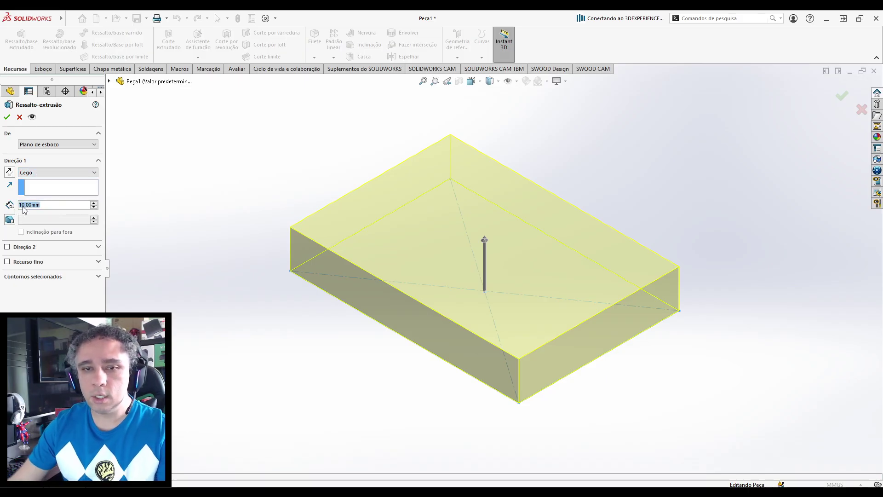
pyautogui.write('20')
pyautogui.press('Return')
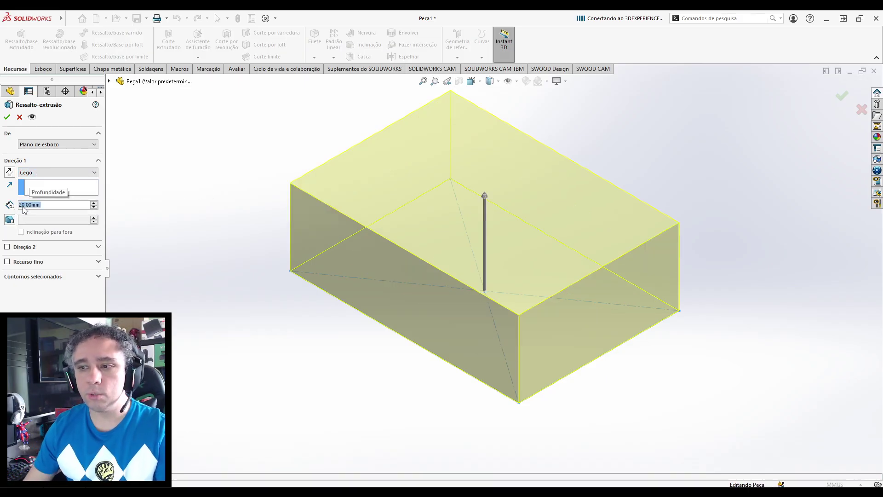
pyautogui.click(7, 117)
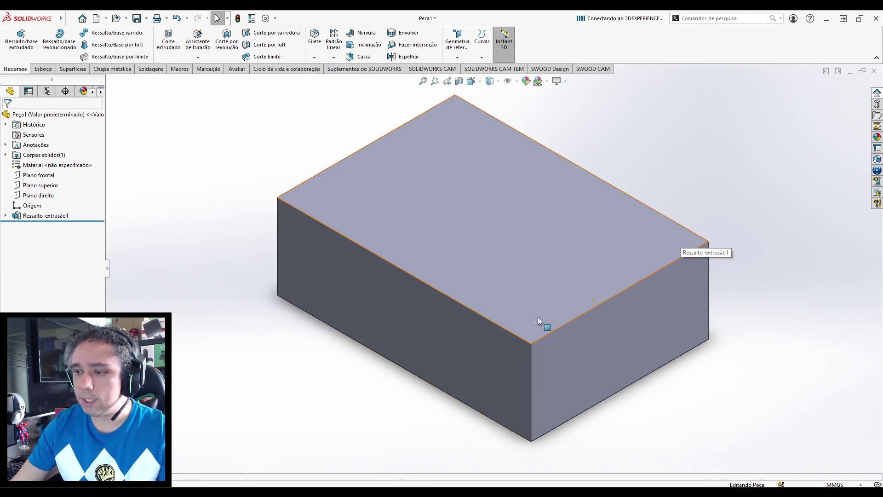
# Start a sketch on the block's top face and activate the Corner Rectangle tool.
pyautogui.click(248, 453)
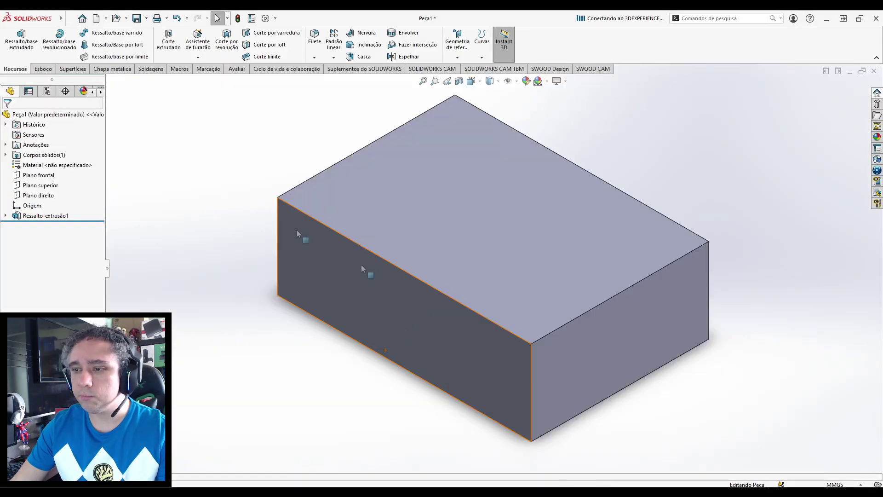
pyautogui.click(610, 228)
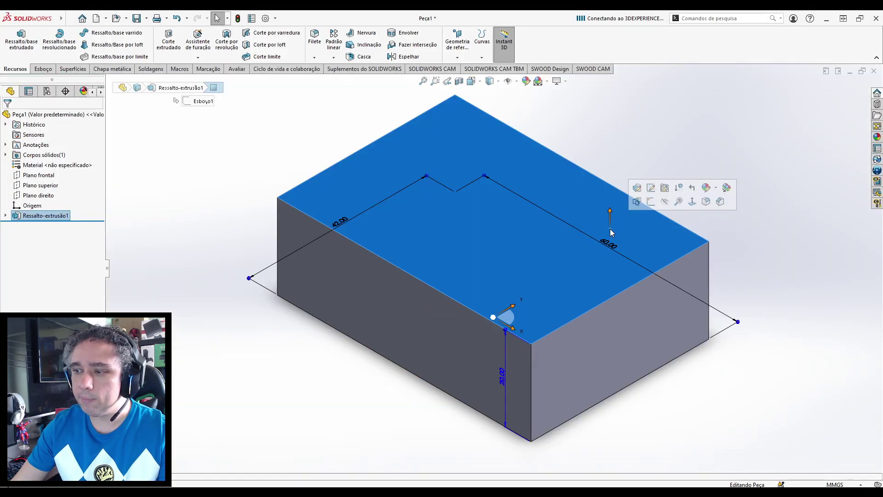
pyautogui.rightClick(614, 229)
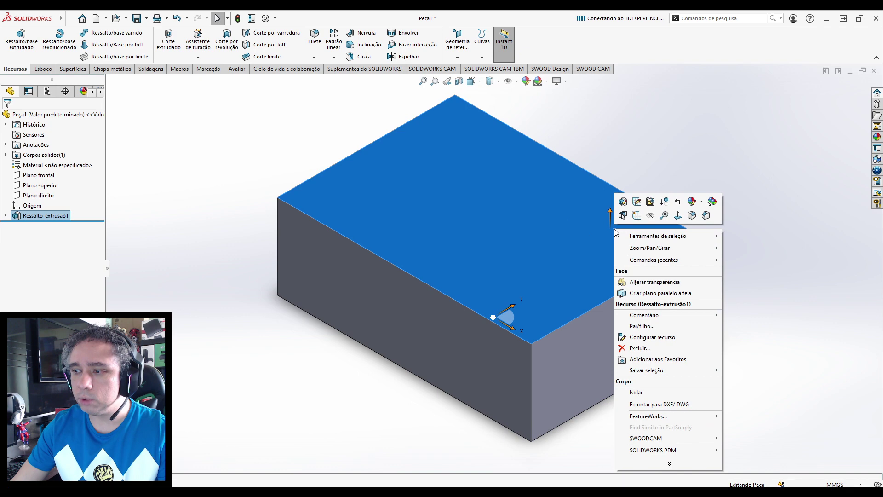
pyautogui.click(637, 216)
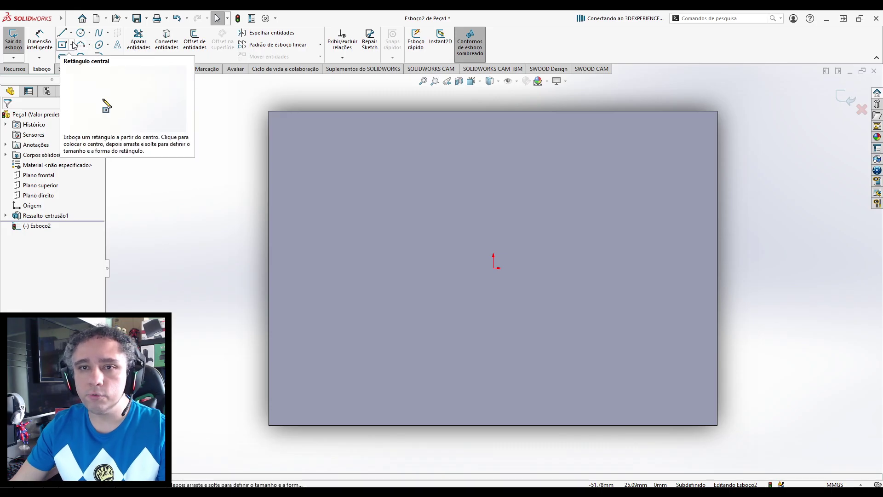
pyautogui.click(73, 44)
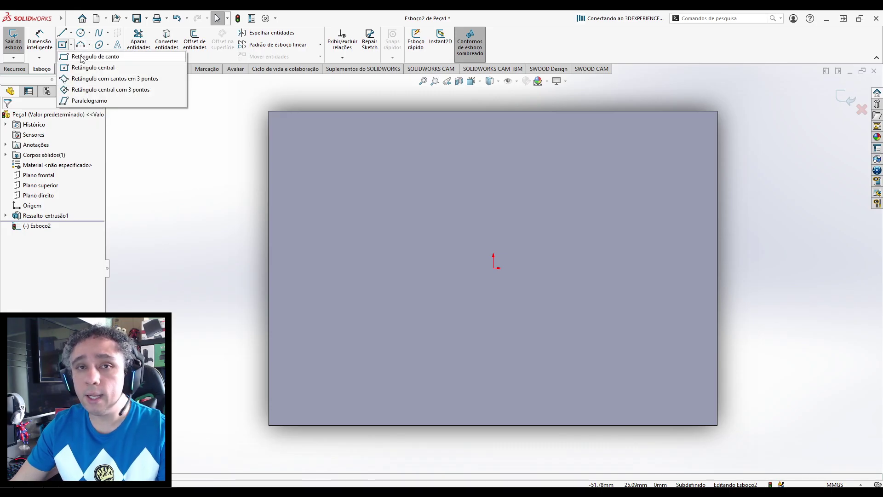
pyautogui.click(81, 57)
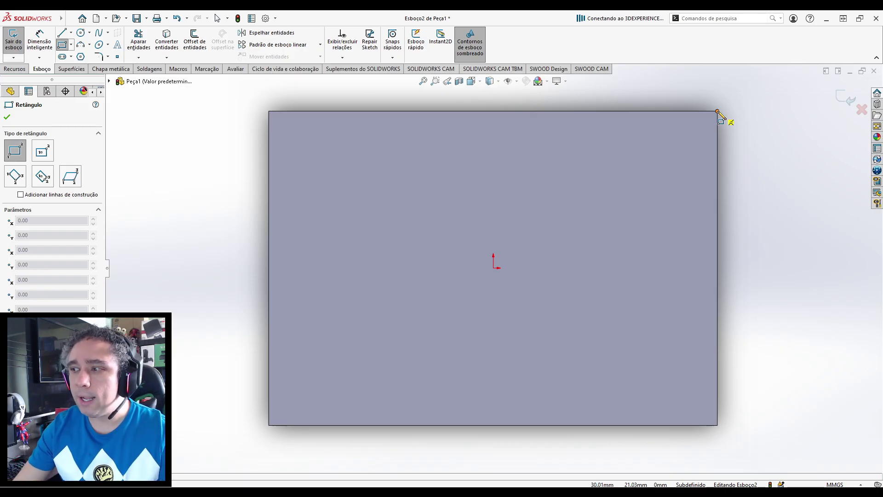
pyautogui.click(716, 111)
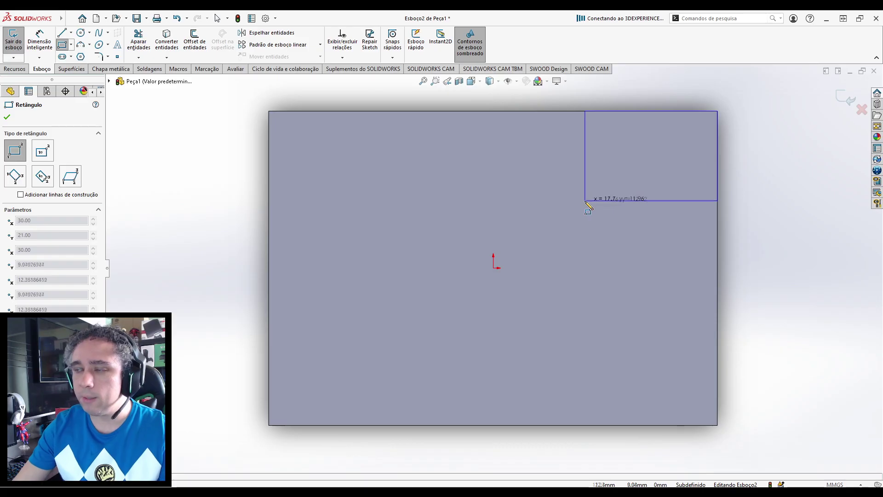
pyautogui.press('Escape')
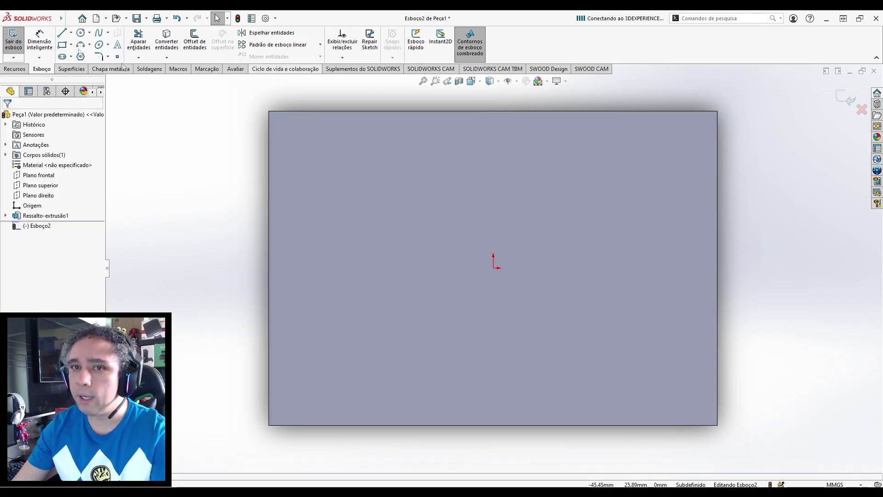
pyautogui.click(744, 96)
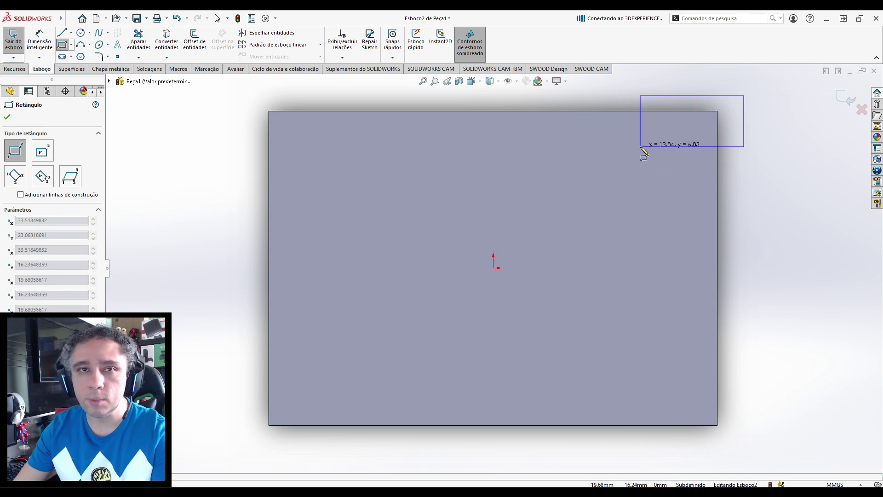
pyautogui.press('Escape')
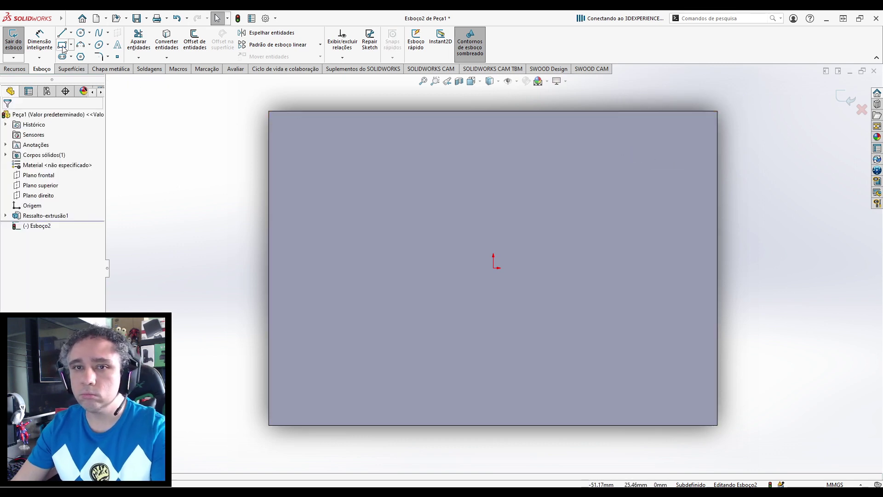
# Draw two corner rectangles on the block's top face, each extending inward from one corner of its right-hand edge.
pyautogui.click(717, 111)
pyautogui.click(601, 220)
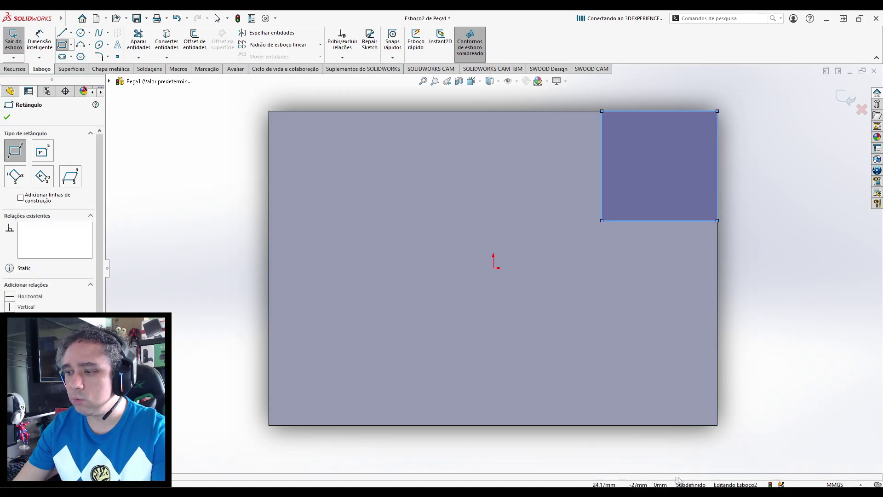
pyautogui.click(718, 425)
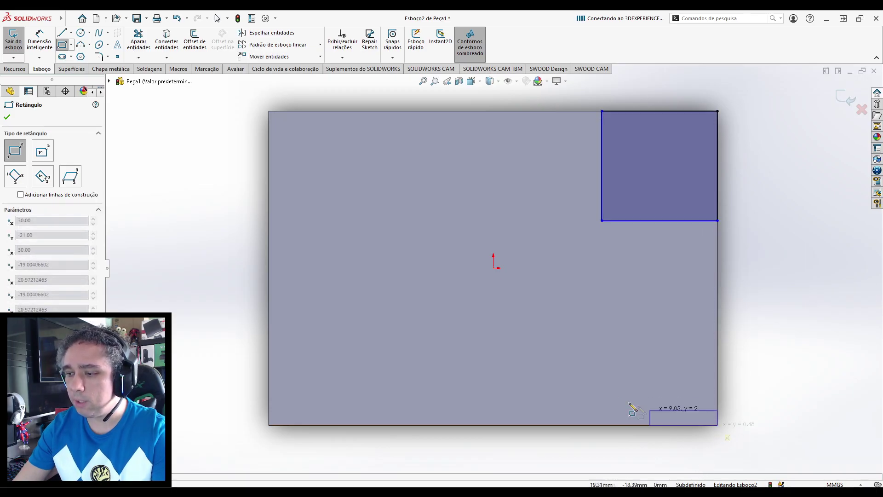
pyautogui.click(548, 336)
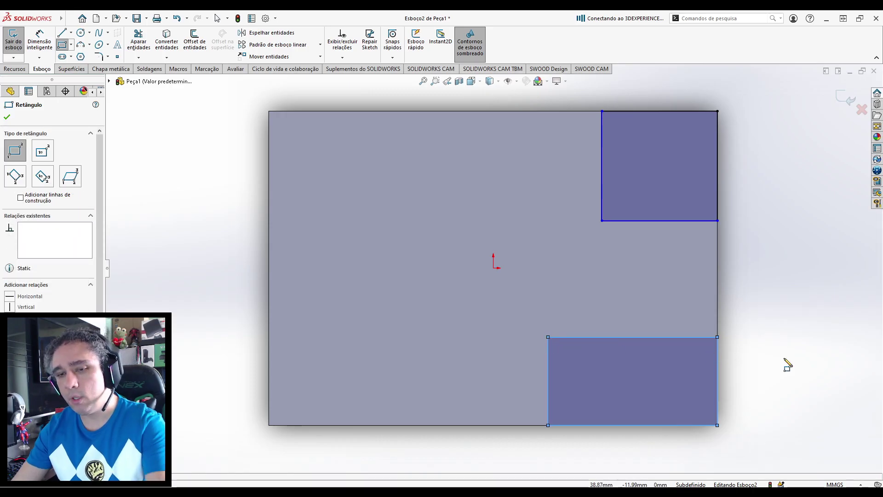
pyautogui.press('Escape')
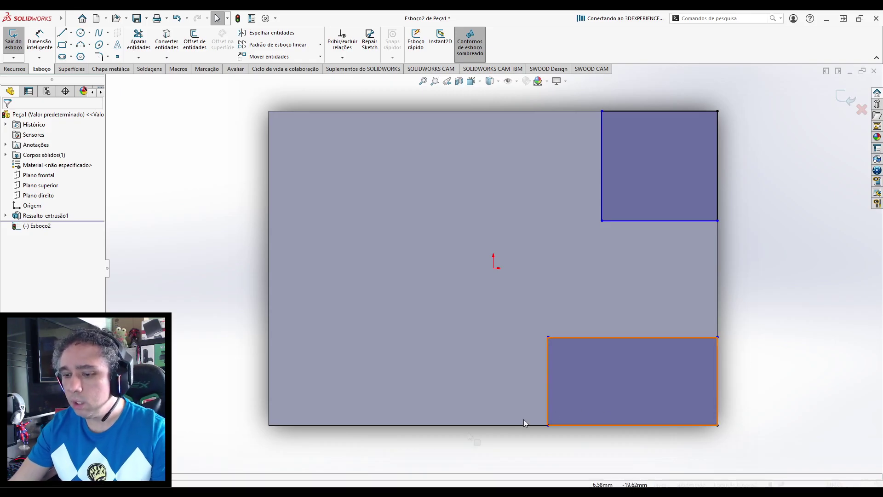
# Check the length of the two raised corner blocks in the 006.pdf drawing and return to the SOLIDWORKS sketch.
pyautogui.moveTo(392, 491)
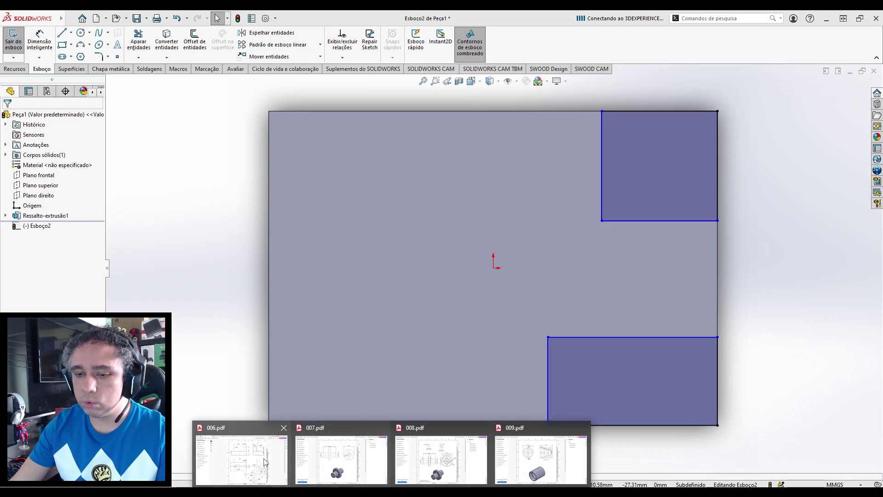
pyautogui.click(249, 458)
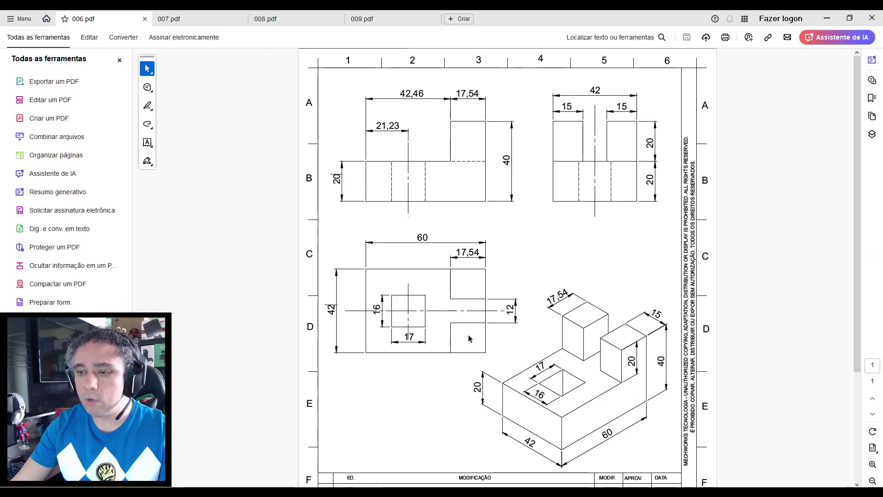
pyautogui.moveTo(456, 252); pyautogui.dragTo(475, 252)
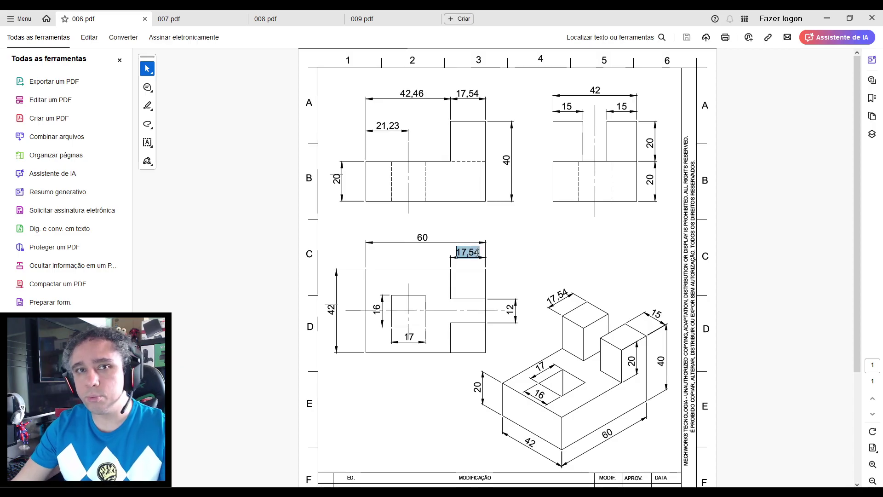
pyautogui.click(528, 250)
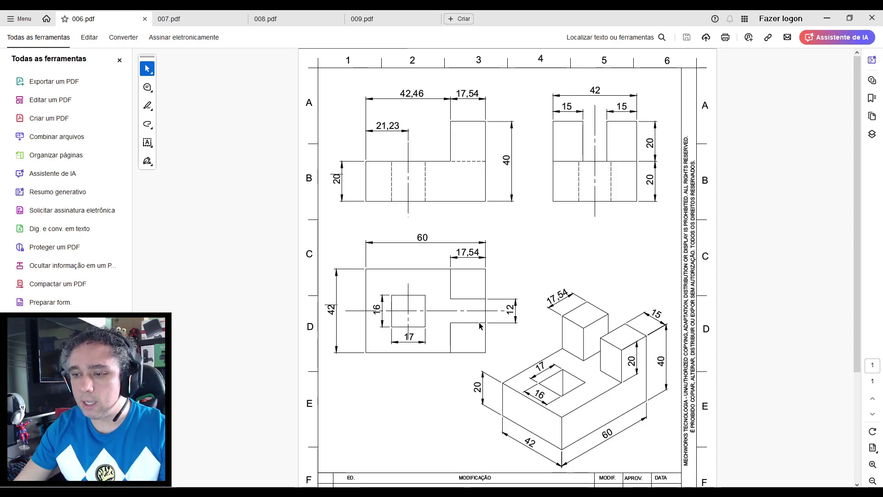
pyautogui.moveTo(459, 251); pyautogui.dragTo(480, 252)
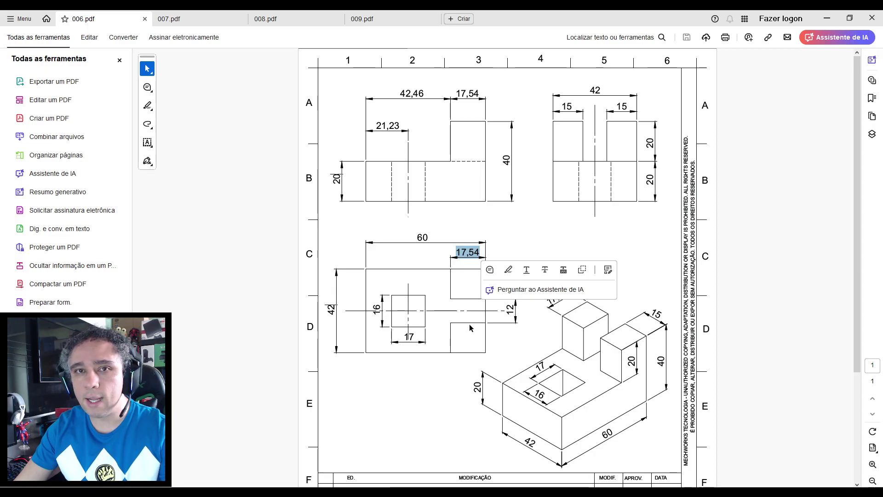
pyautogui.click(478, 325)
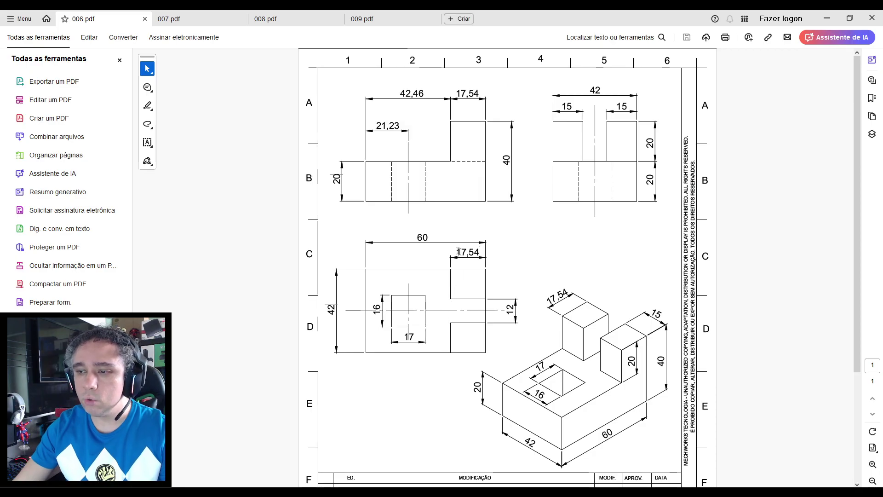
pyautogui.moveTo(458, 252); pyautogui.dragTo(478, 252)
pyautogui.click(432, 250)
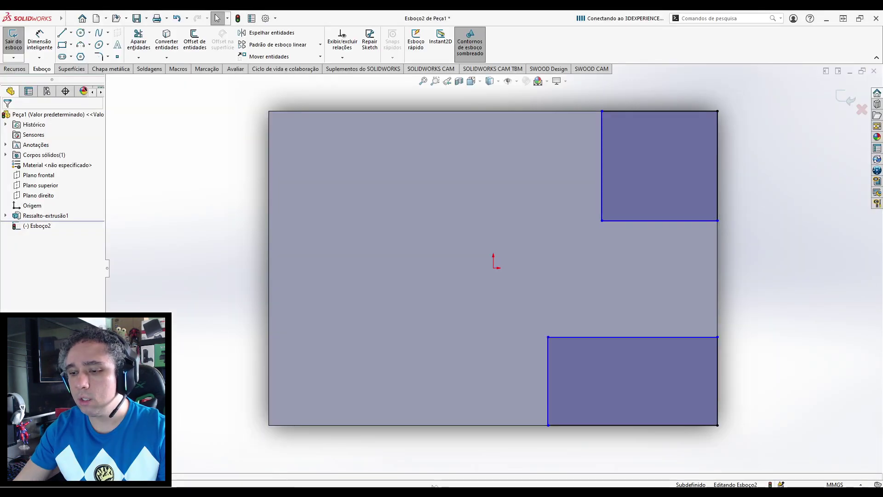
pyautogui.hotkey('alt', 'Tab')
# Make the inner vertical sides of the two corner rectangles collinear.
pyautogui.click(602, 156)
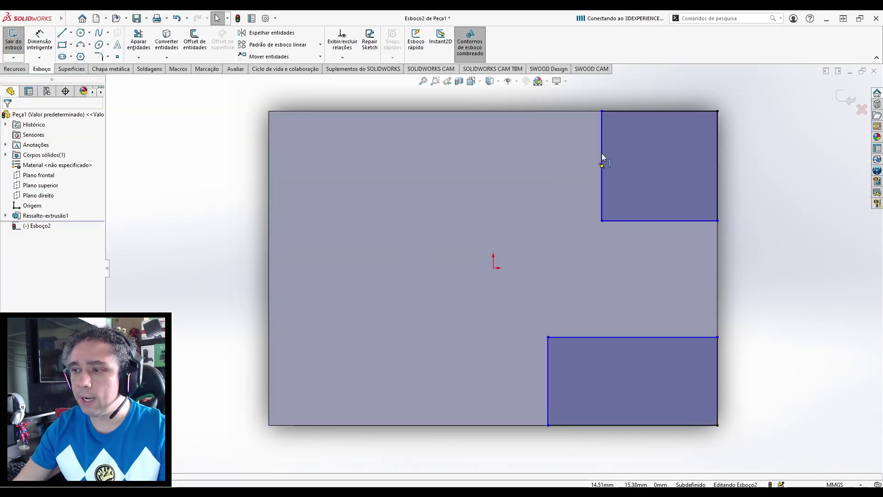
pyautogui.keyDown('ctrl'); pyautogui.click(548, 351); pyautogui.keyUp('ctrl')
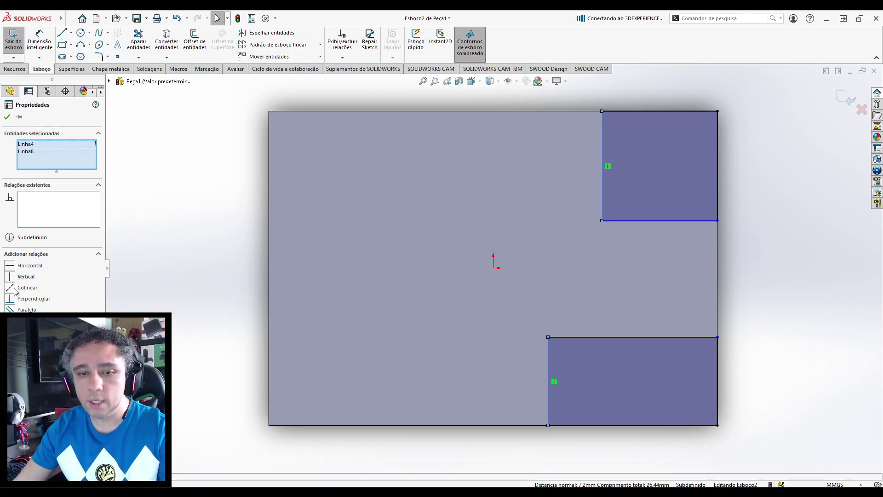
pyautogui.click(15, 290)
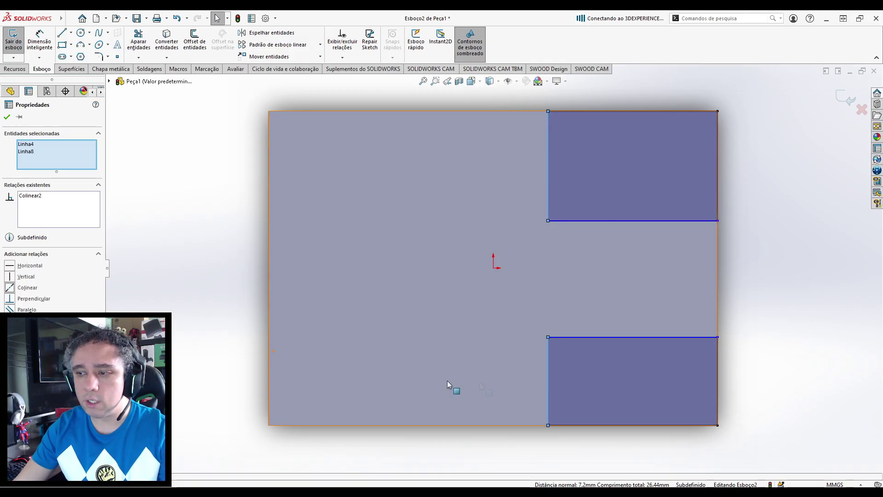
pyautogui.click(232, 117)
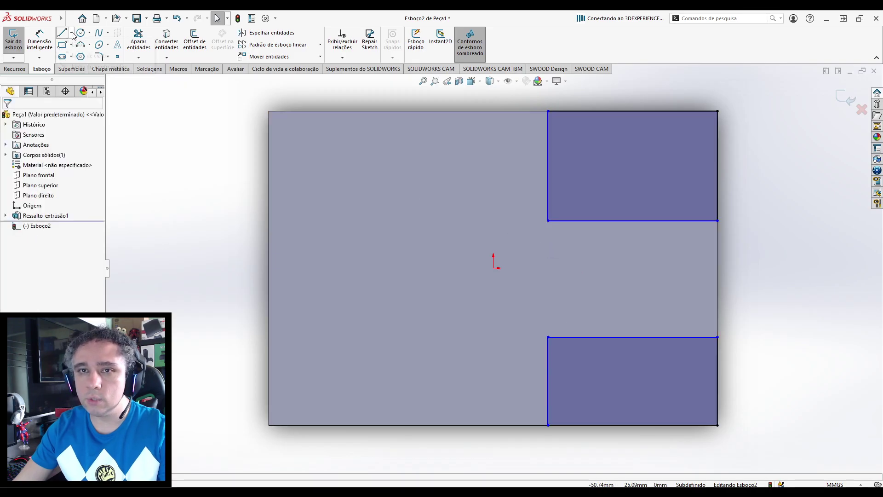
pyautogui.click(547, 221)
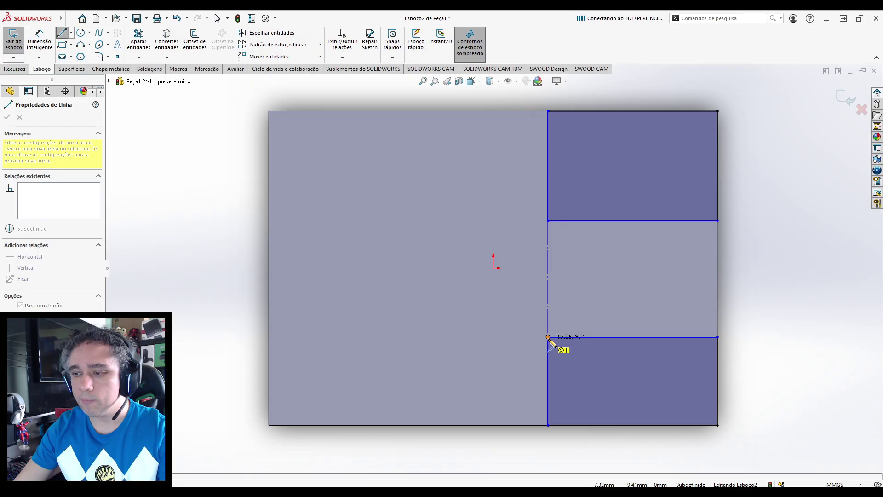
pyautogui.press('Escape')
pyautogui.press('Escape')
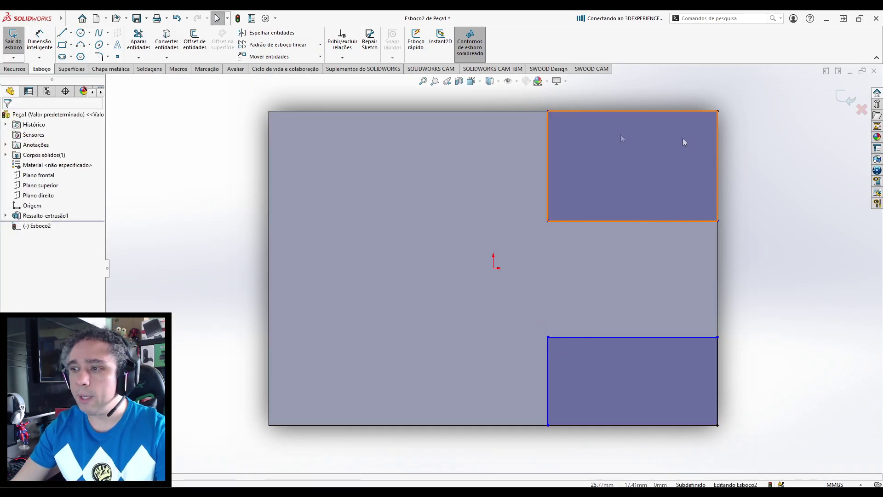
# Dimension the upper corner rectangle's horizontal side to 17.54 mm.
pyautogui.click(29, 48)
pyautogui.press('f')
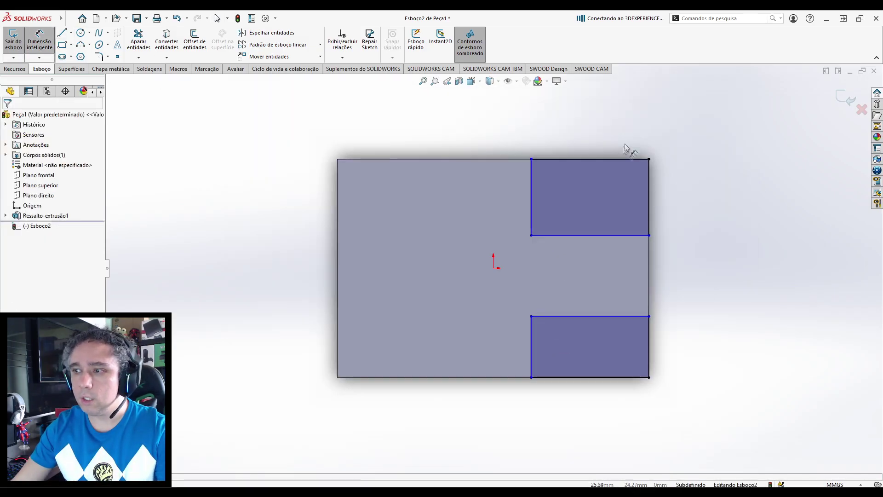
pyautogui.click(595, 159)
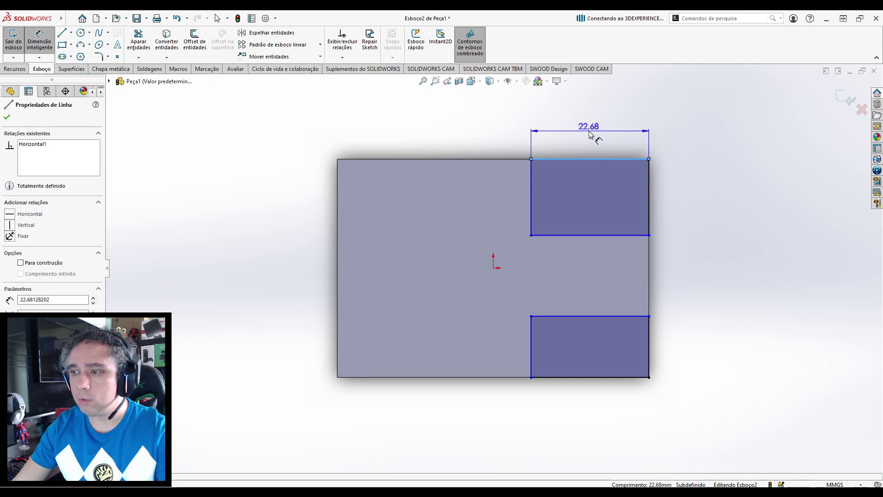
pyautogui.click(590, 133)
pyautogui.write('17.54')
pyautogui.press('Return')
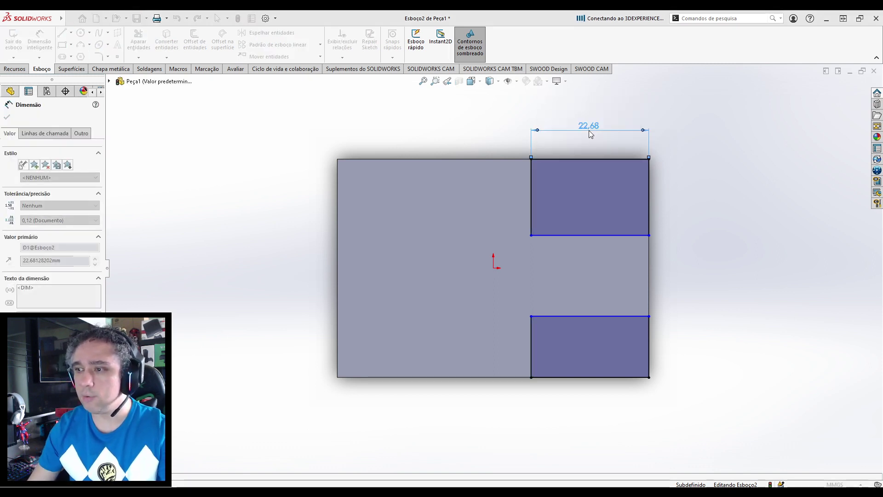
pyautogui.click(609, 316)
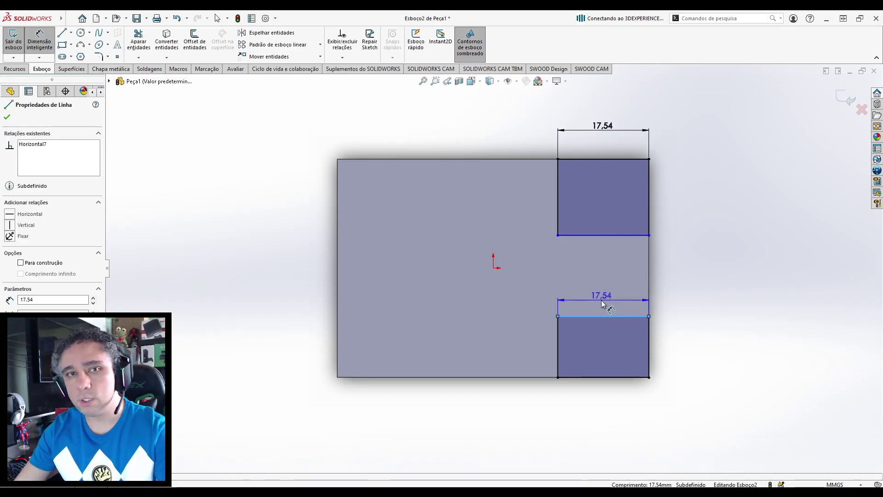
pyautogui.press('Escape')
pyautogui.press('Escape')
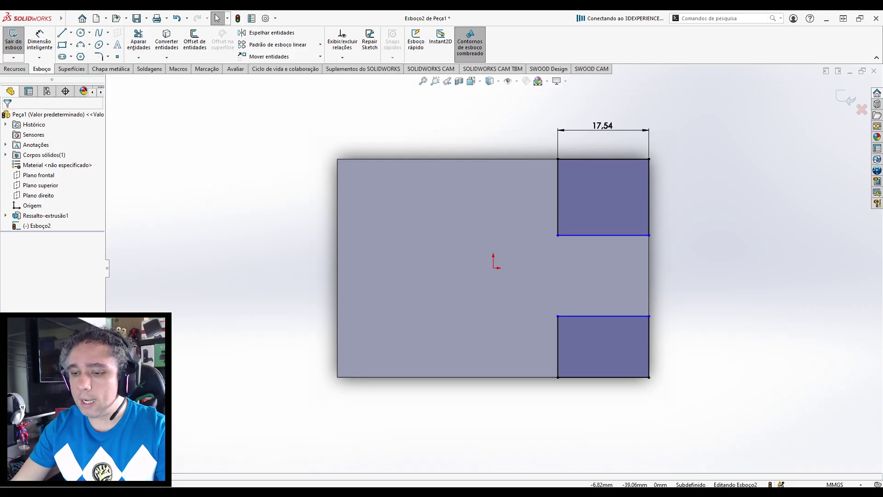
# Check the widths of the corner blocks and the gap between them in the 006.pdf drawing, and return to the SOLIDWORKS sketch.
pyautogui.click(241, 453)
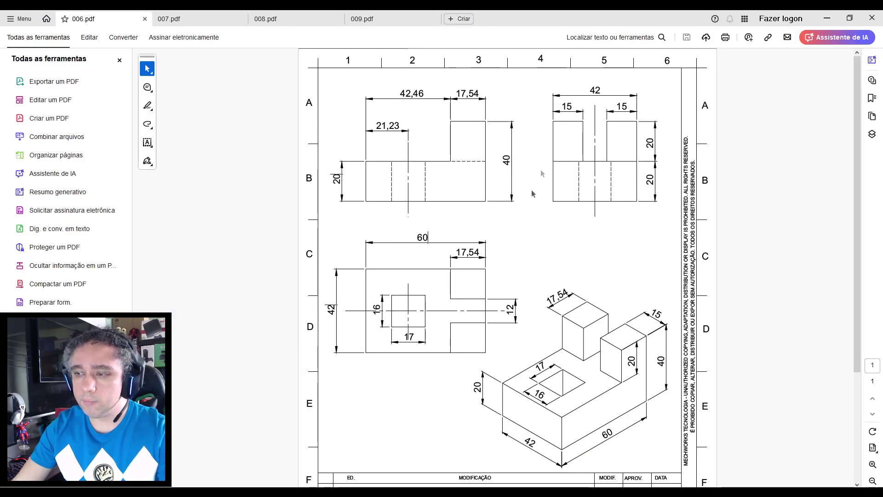
pyautogui.doubleClick(565, 107)
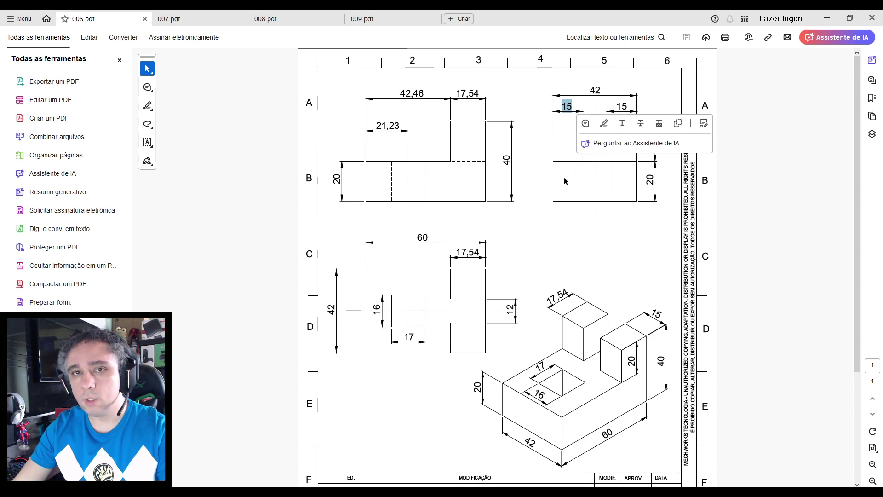
pyautogui.click(548, 201)
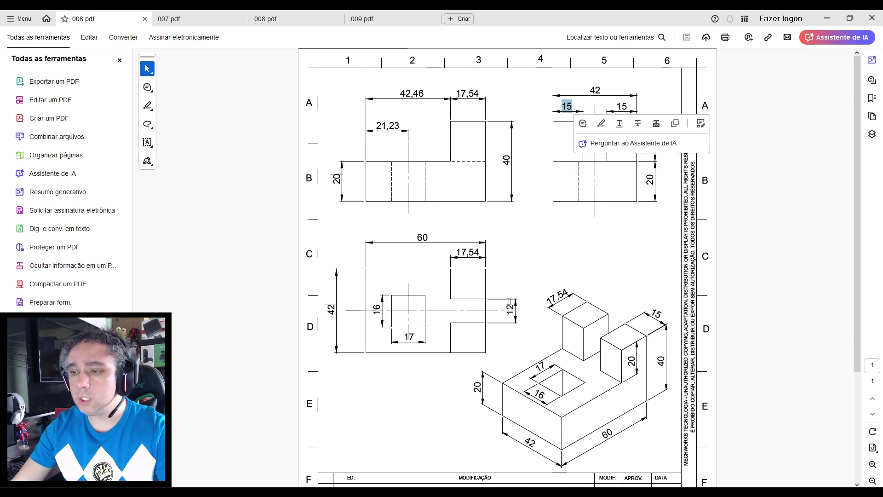
pyautogui.doubleClick(511, 308)
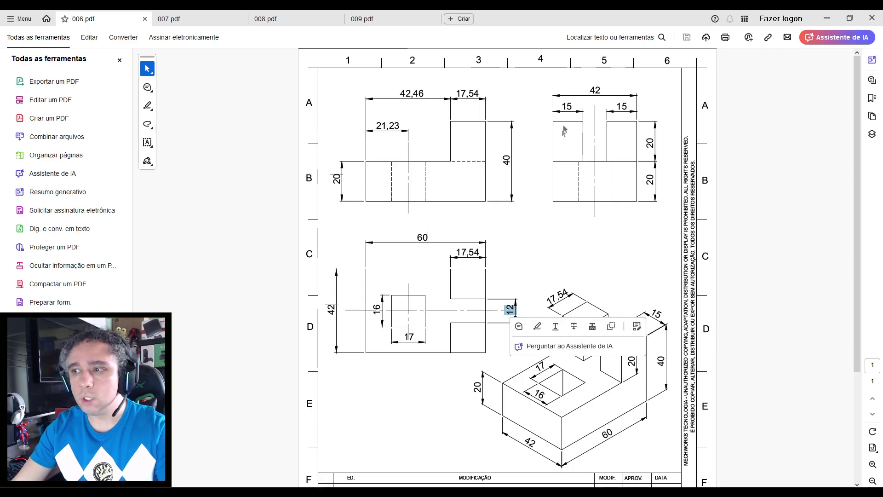
pyautogui.doubleClick(571, 106)
pyautogui.click(622, 107)
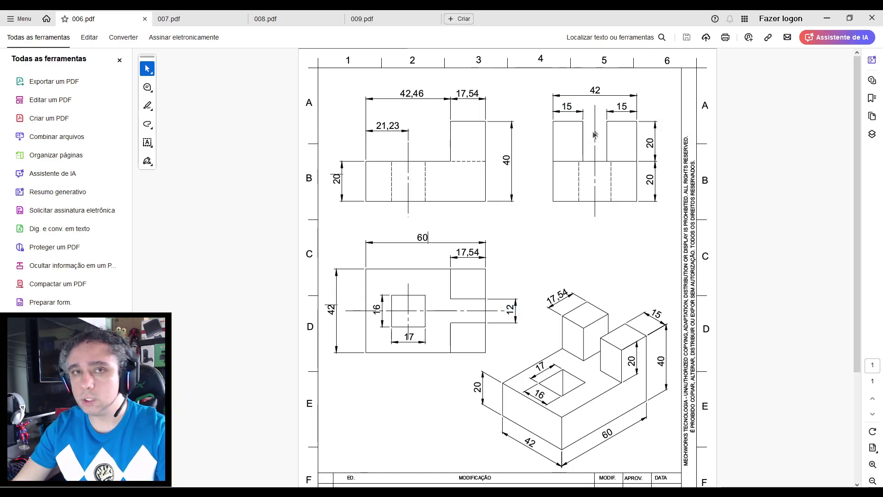
pyautogui.click(436, 492)
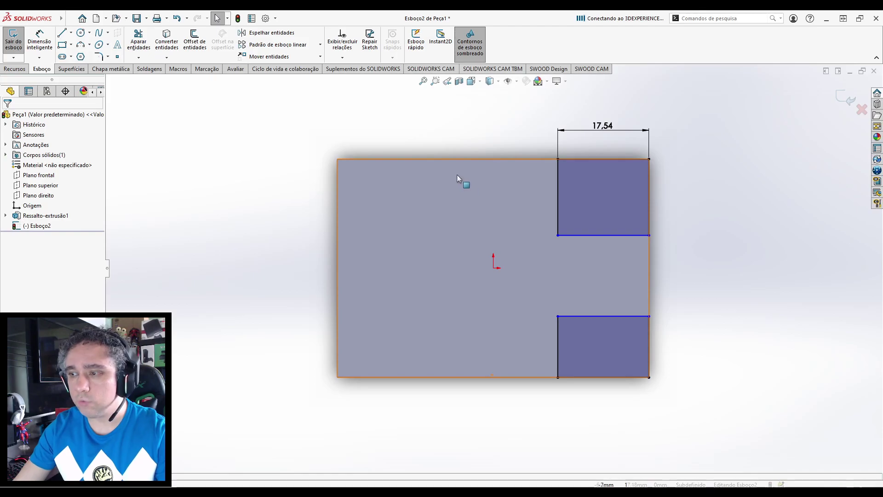
# Dimension the vertical side of each corner rectangle to 15 mm and exit the sketch.
pyautogui.click(40, 39)
pyautogui.click(650, 197)
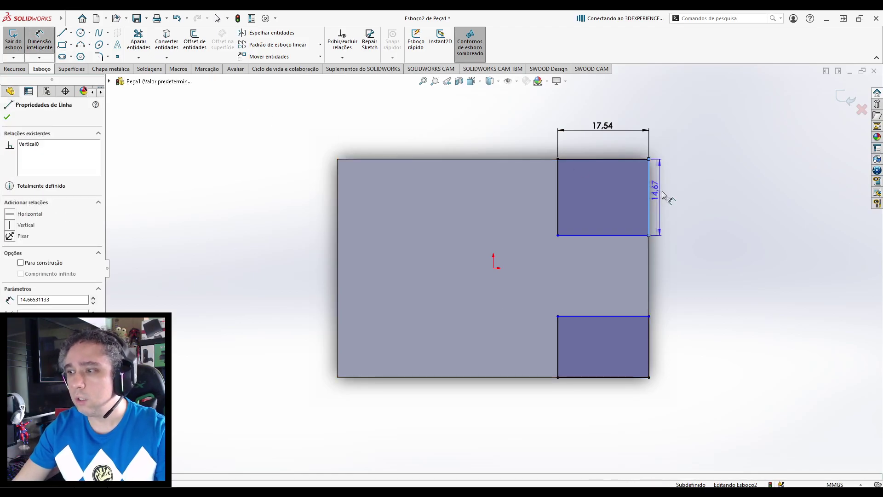
pyautogui.click(679, 199)
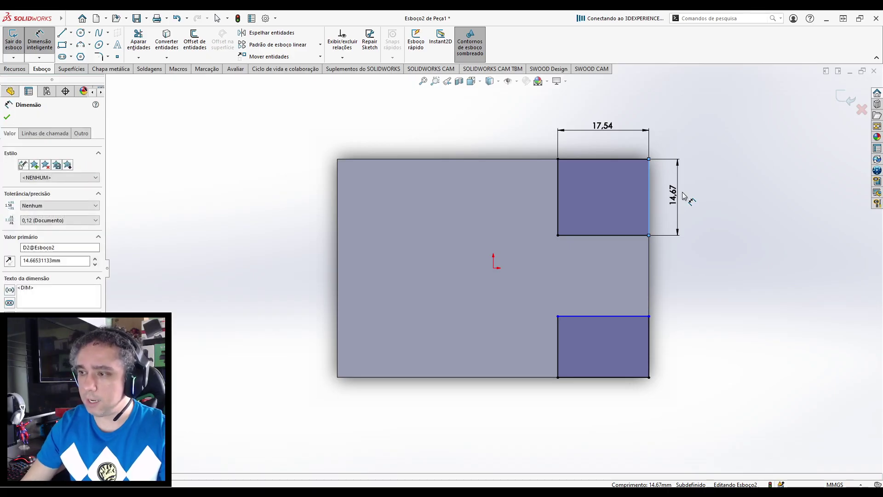
pyautogui.write('15')
pyautogui.press('Return')
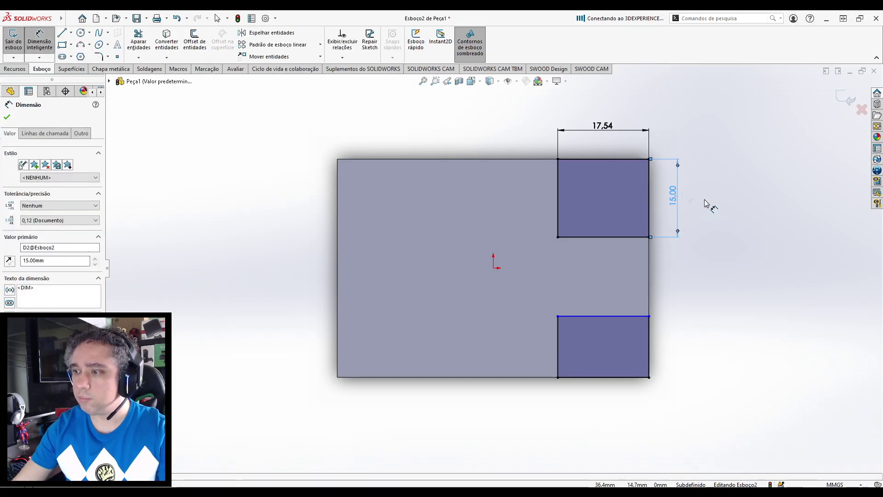
pyautogui.click(663, 350)
pyautogui.click(682, 352)
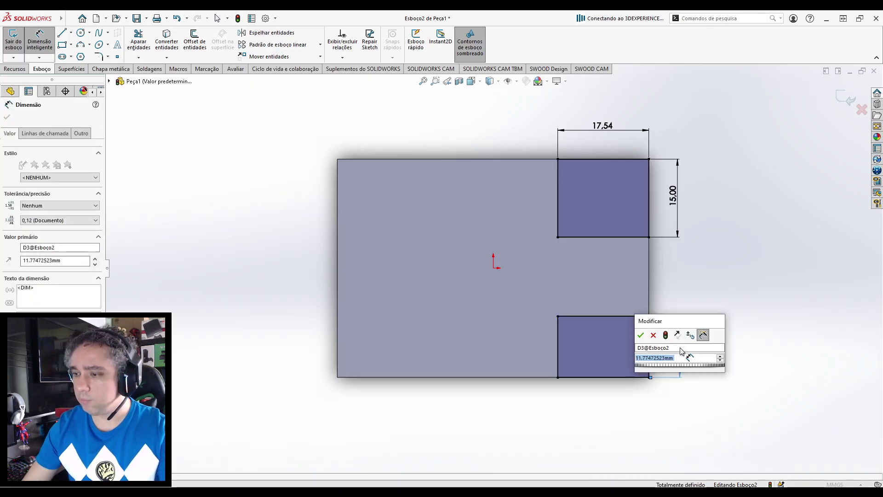
pyautogui.write('15')
pyautogui.press('Return')
pyautogui.click(709, 325)
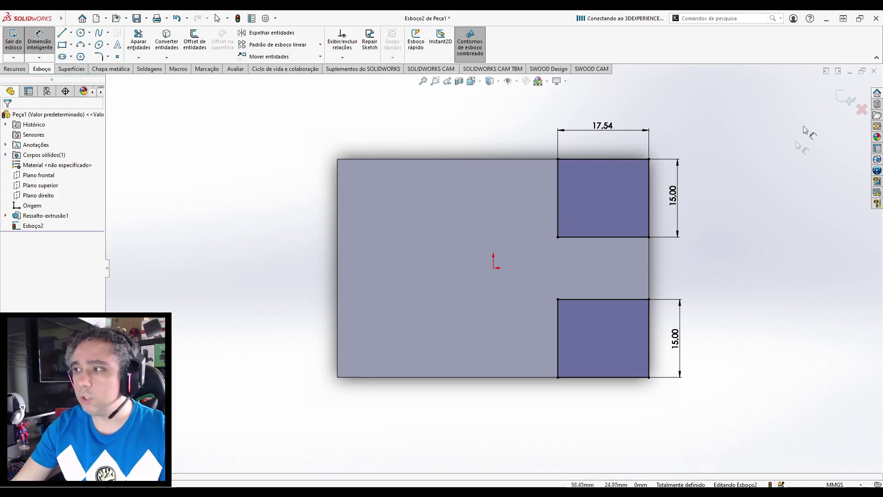
pyautogui.click(836, 98)
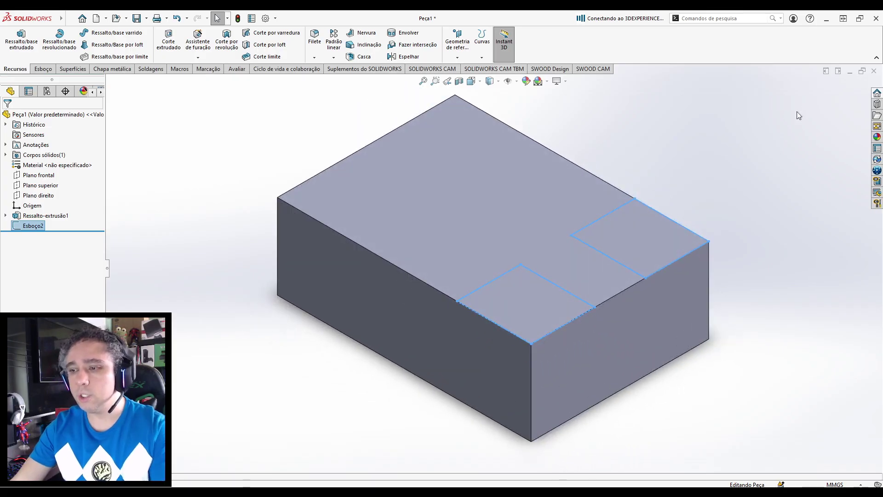
# Extrude the two corner rectangles 20 mm upward as a blind boss merged with the base, checking the block height in the 006.pdf drawing.
pyautogui.click(25, 35)
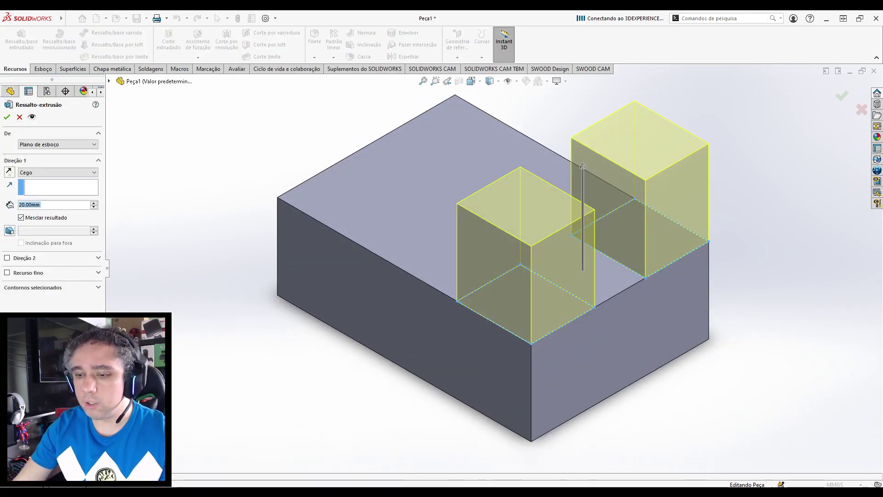
pyautogui.click(395, 492)
pyautogui.click(221, 460)
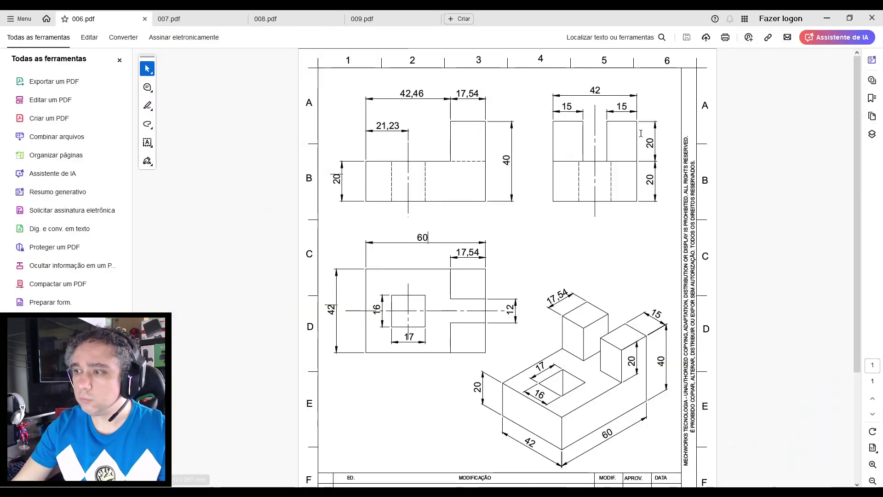
pyautogui.click(827, 17)
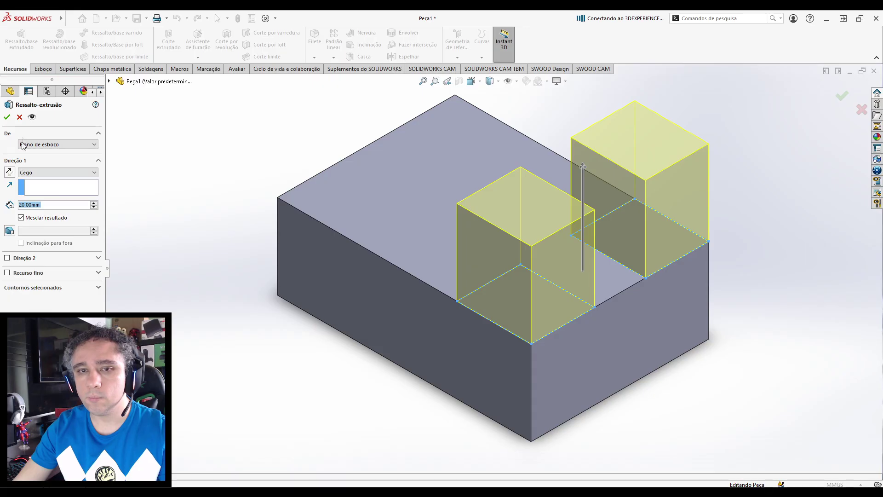
pyautogui.click(7, 117)
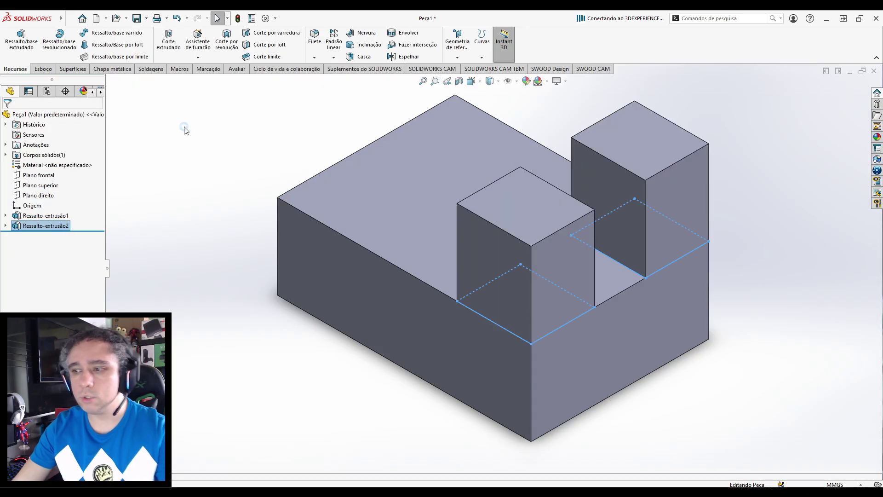
pyautogui.press('f')
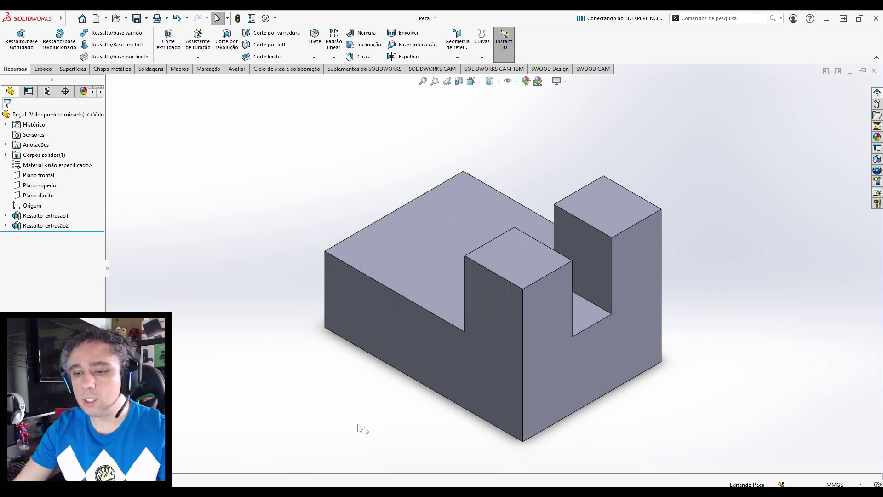
# Check the rectangular hole's length and width in the 006.pdf drawing, and return to the SOLIDWORKS part.
pyautogui.click(391, 492)
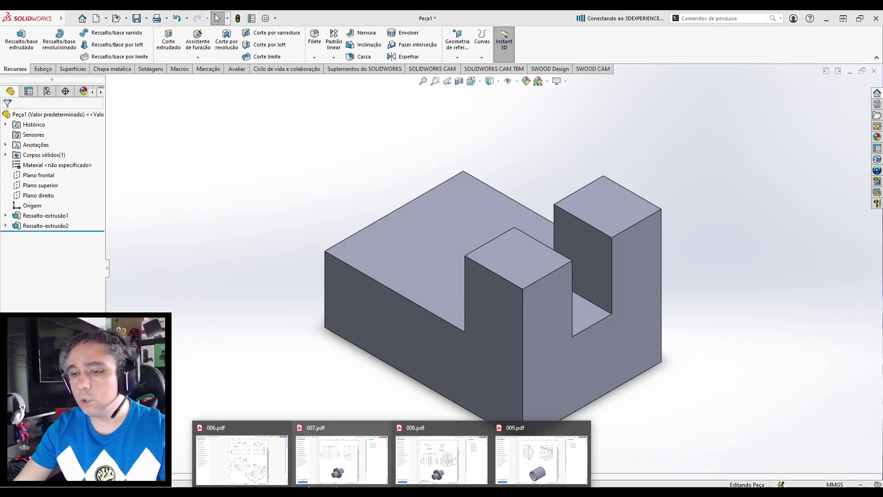
pyautogui.click(241, 480)
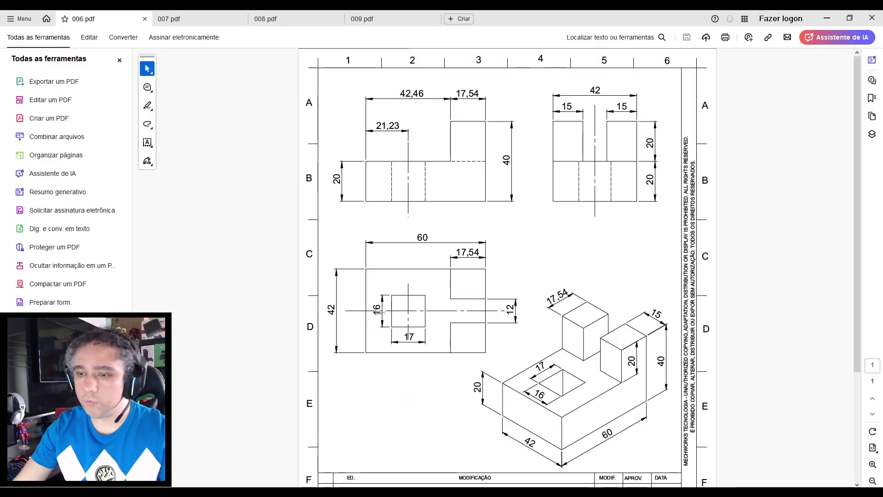
pyautogui.moveTo(378, 302); pyautogui.dragTo(380, 314)
pyautogui.click(377, 309)
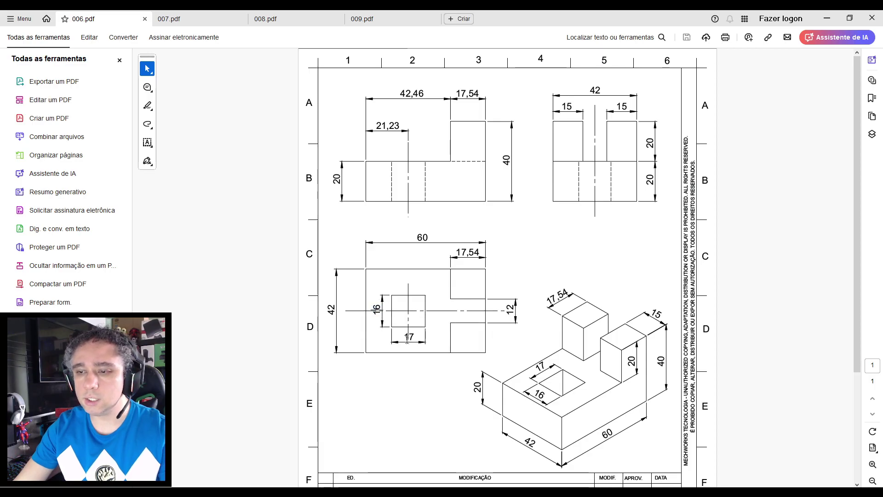
pyautogui.moveTo(413, 338); pyautogui.dragTo(402, 408)
pyautogui.click(400, 397)
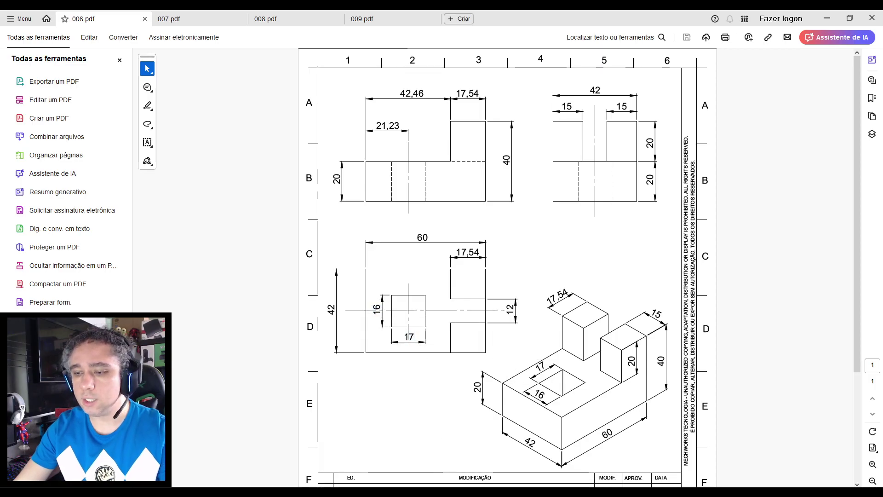
pyautogui.click(414, 492)
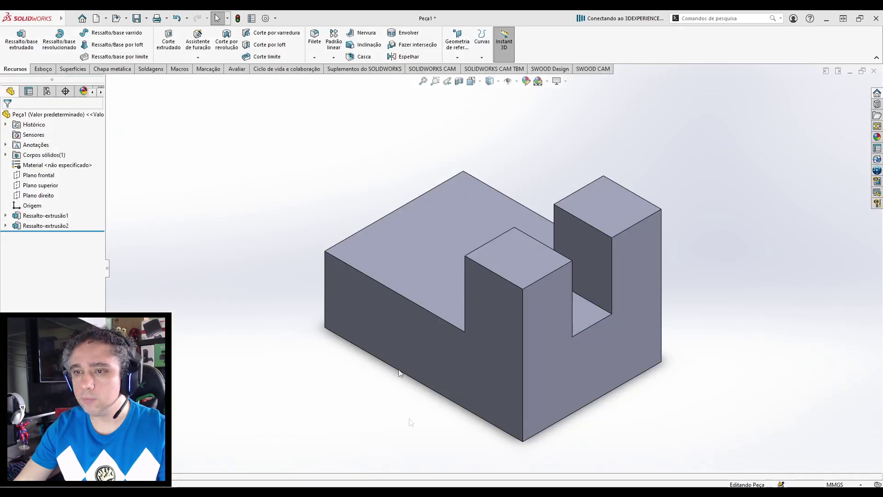
# Start a sketch on the base's top face and draw a center rectangle about 15.7 × 12.8 mm between the left edge and the origin.
pyautogui.rightClick(404, 243)
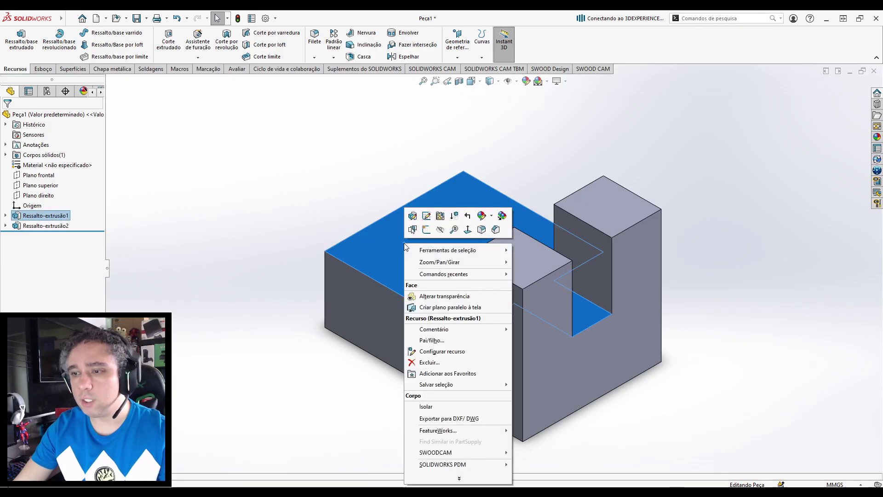
pyautogui.click(424, 230)
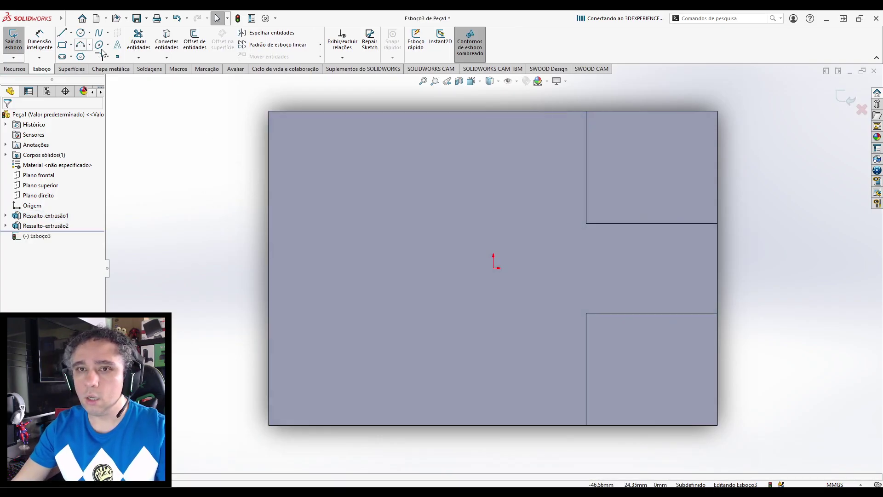
pyautogui.click(71, 44)
pyautogui.click(80, 69)
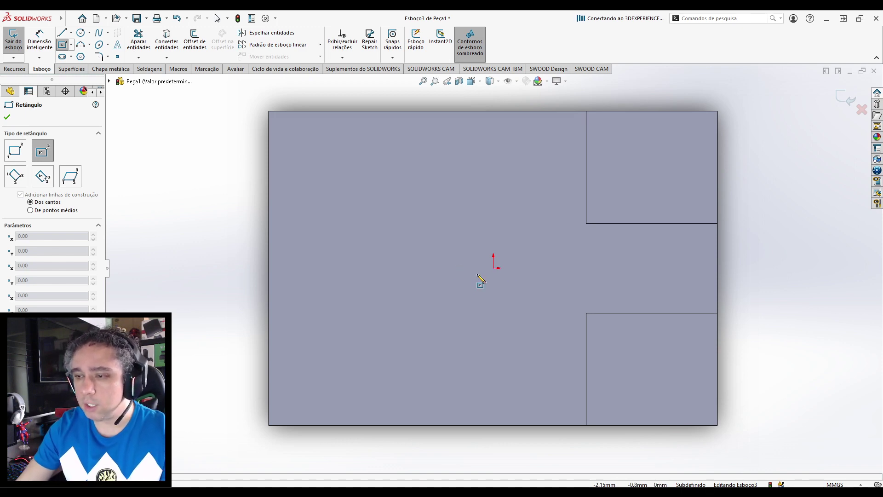
pyautogui.click(377, 268)
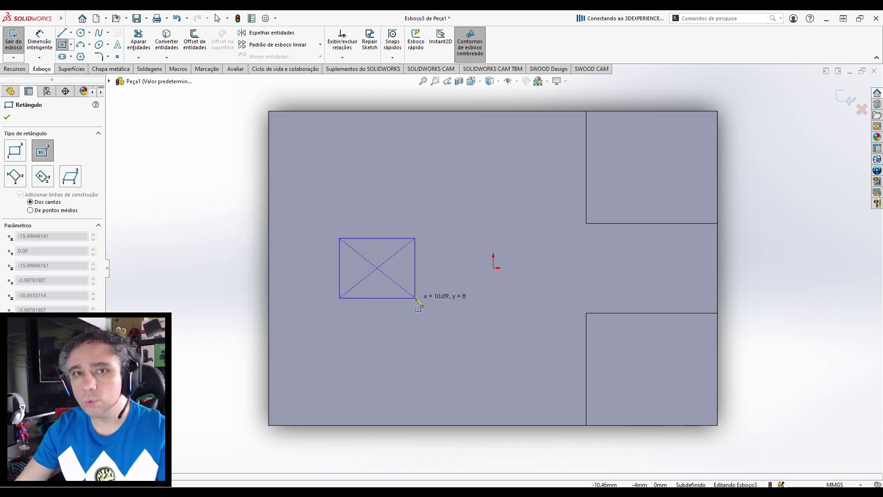
pyautogui.press('Escape')
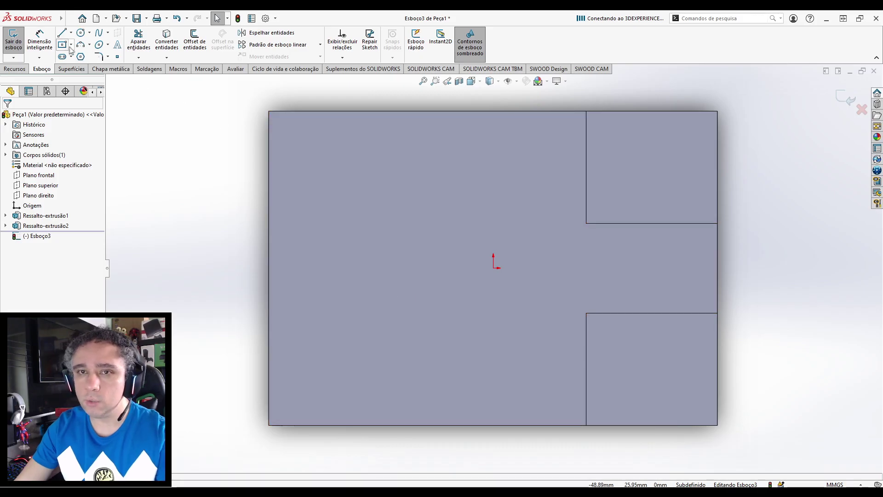
pyautogui.press('Return')
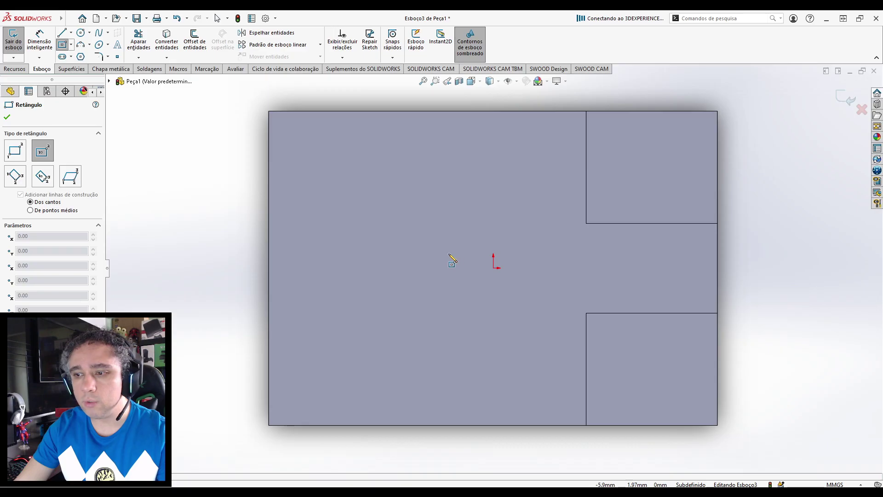
pyautogui.click(392, 268)
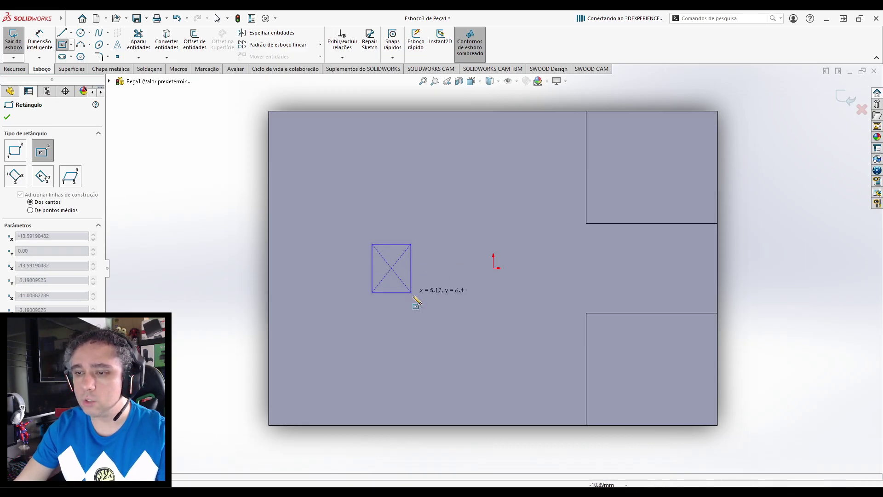
pyautogui.click(450, 316)
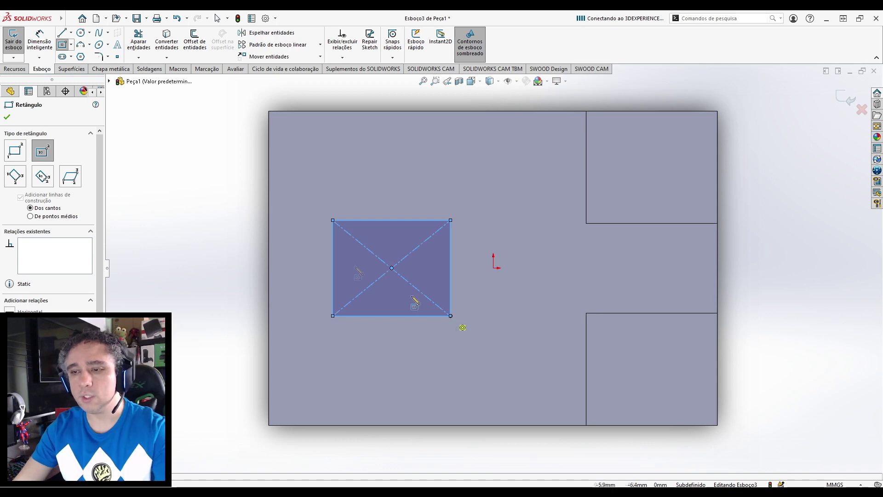
# Dimension the vertical side of the hole rectangle to 16 mm.
pyautogui.click(39, 41)
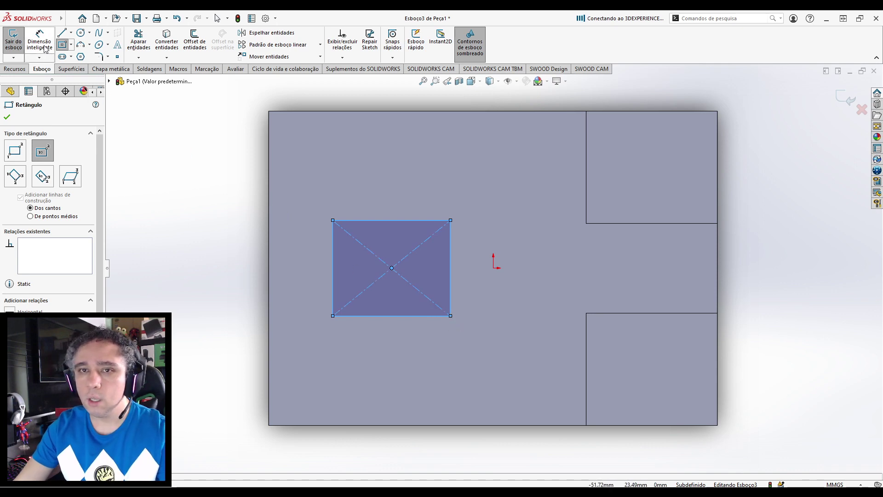
pyautogui.click(333, 267)
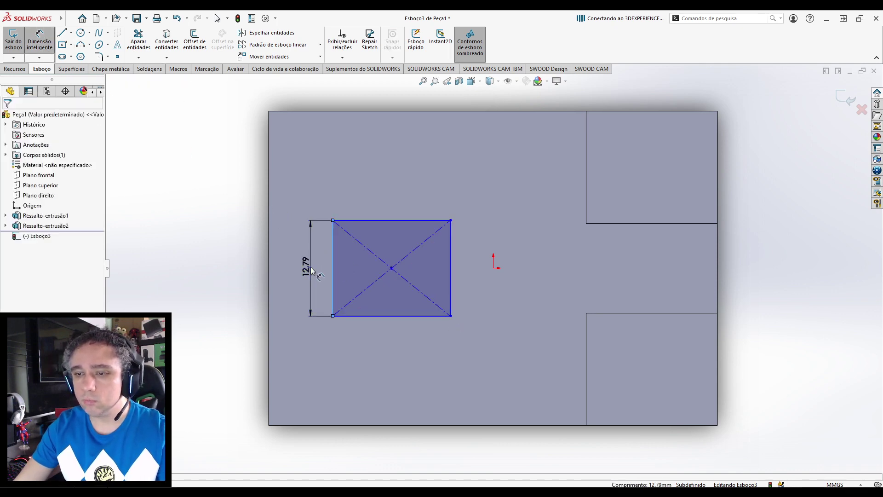
pyautogui.click(306, 269)
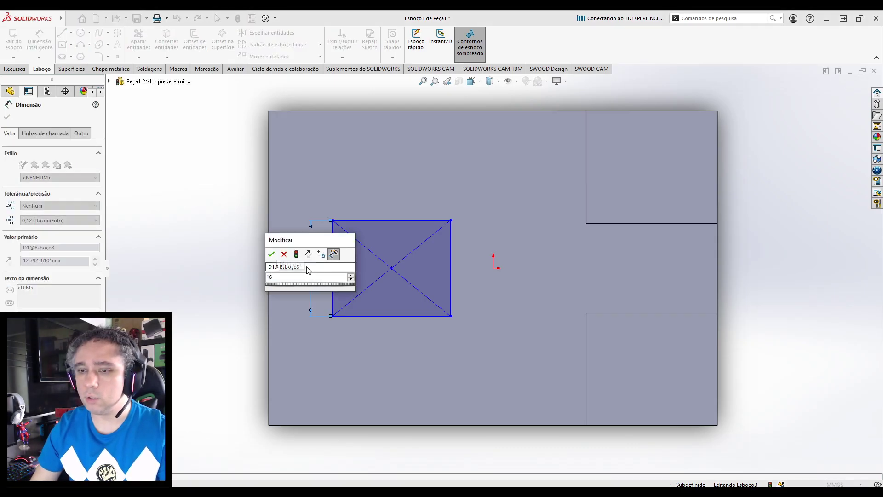
pyautogui.write('16')
pyautogui.press('Return')
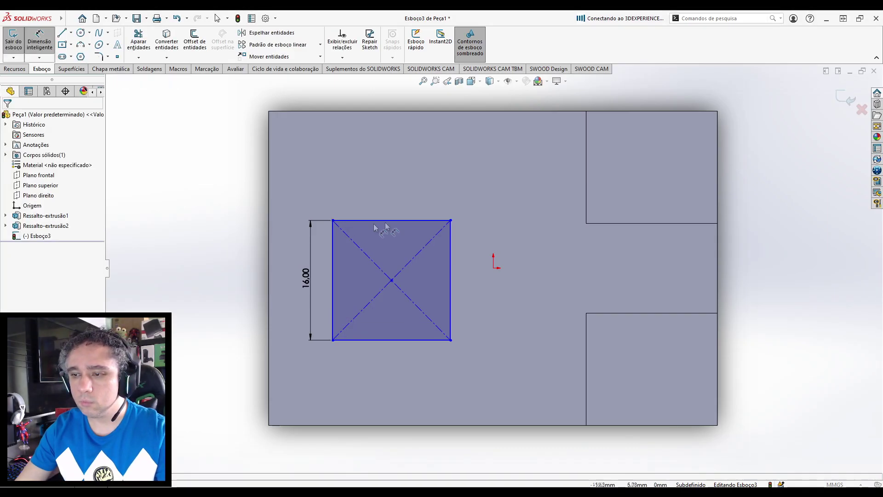
# Dimension the horizontal side of the hole rectangle to 17 mm.
pyautogui.click(399, 341)
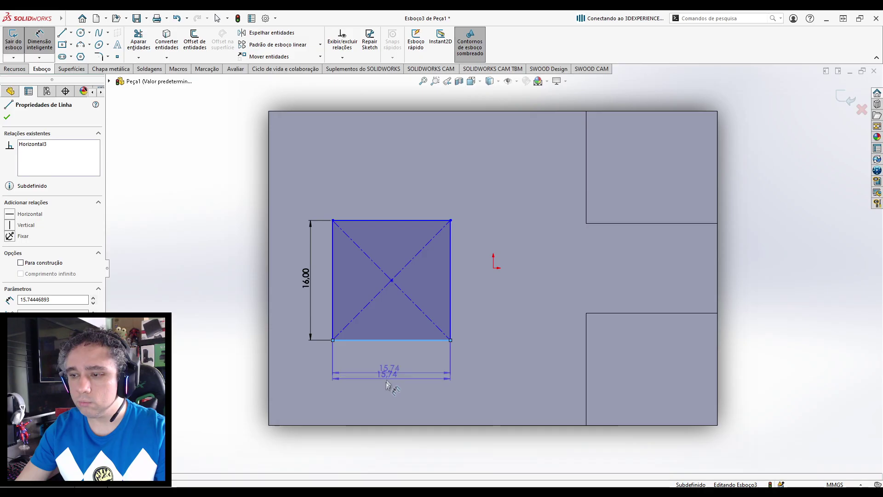
pyautogui.click(386, 383)
pyautogui.write('17')
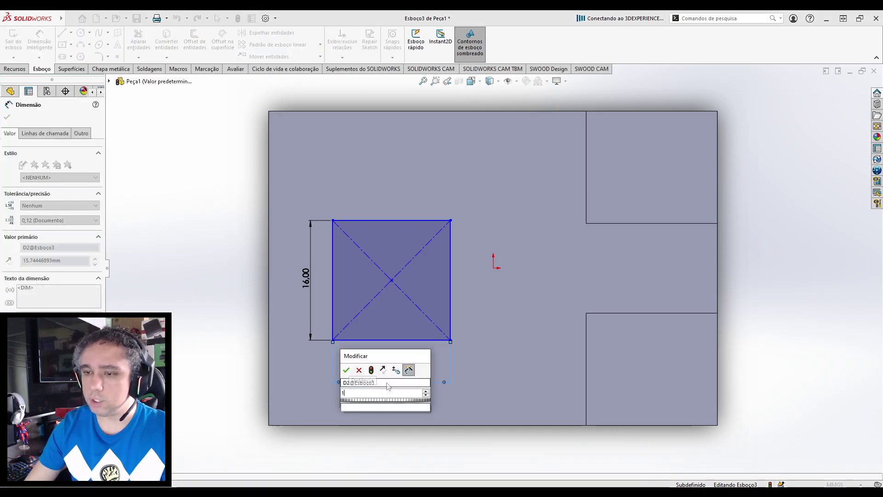
pyautogui.press('Return')
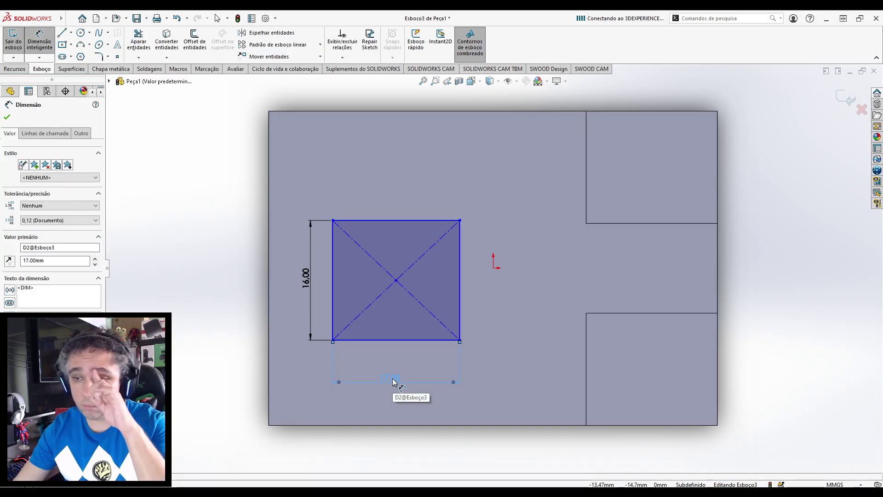
pyautogui.click(223, 317)
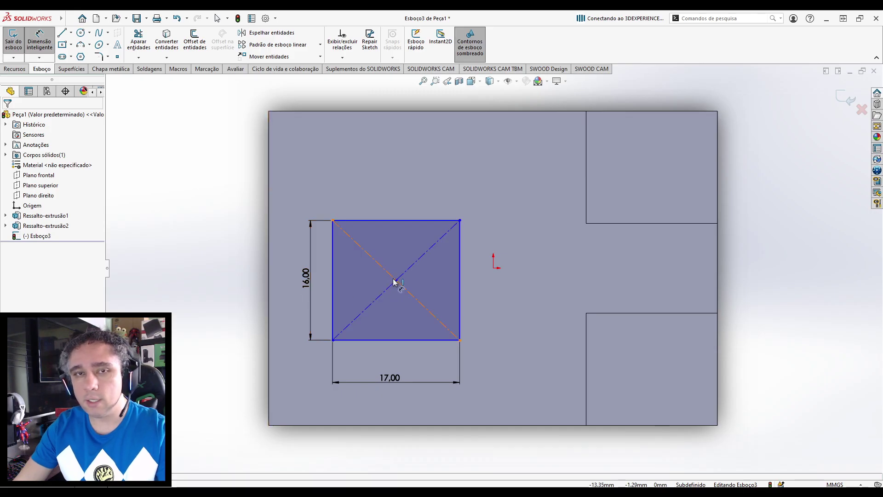
# Check the distance from the base's edge to the hole's center in the 006.pdf drawing, and return to the SOLIDWORKS sketch.
pyautogui.moveTo(381, 484)
pyautogui.click(220, 446)
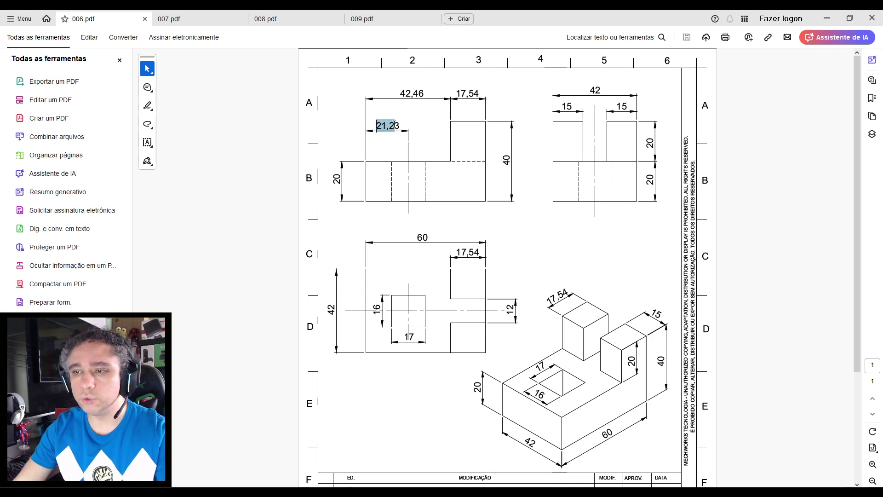
pyautogui.moveTo(397, 125); pyautogui.dragTo(402, 123)
pyautogui.click(419, 119)
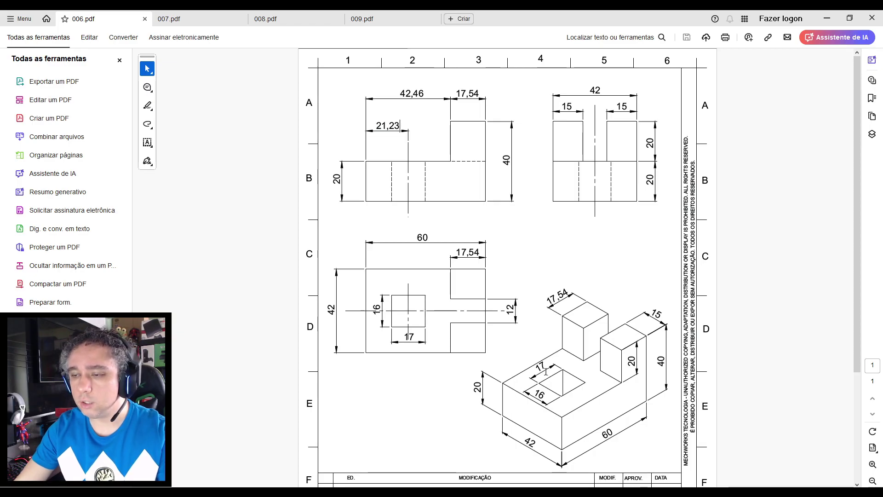
pyautogui.hotkey('alt', 'Tab')
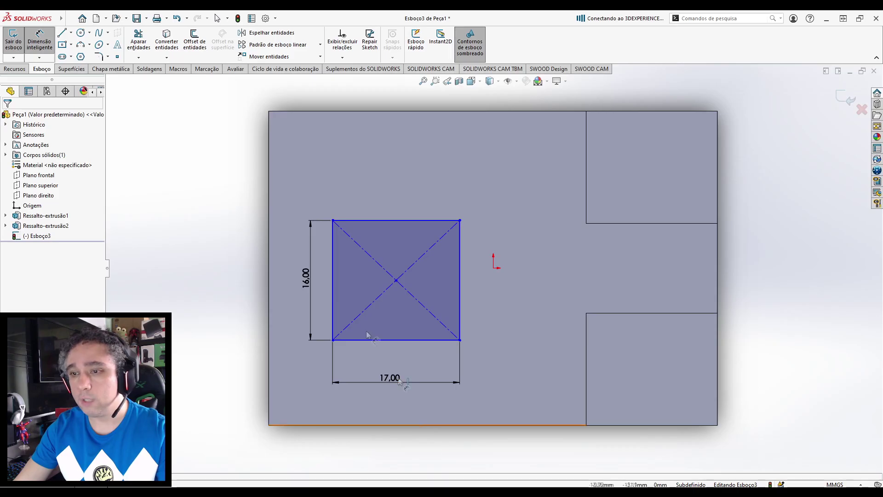
# Dimension the distance from the base's left edge to the hole rectangle's center point to 21.23 mm.
pyautogui.click(38, 44)
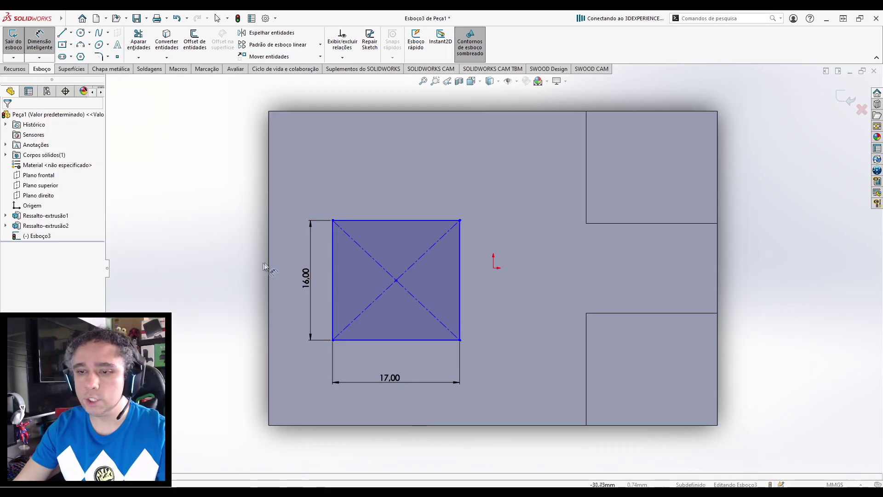
pyautogui.click(269, 252)
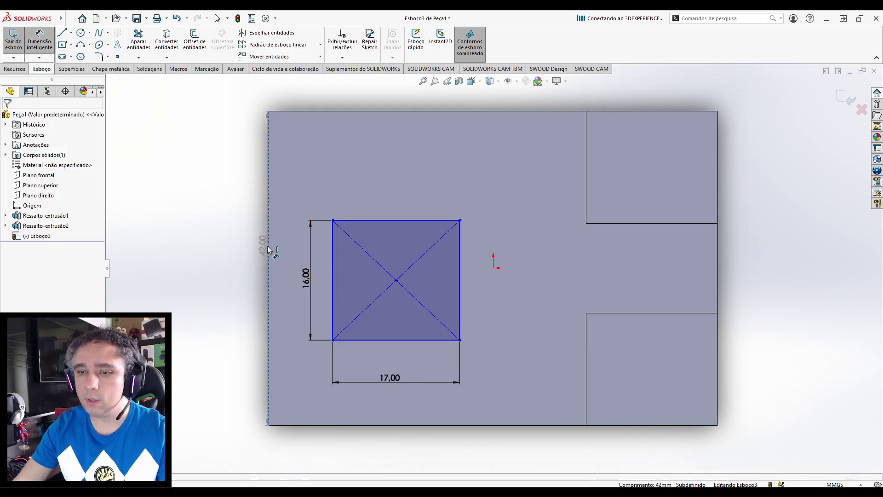
pyautogui.click(399, 281)
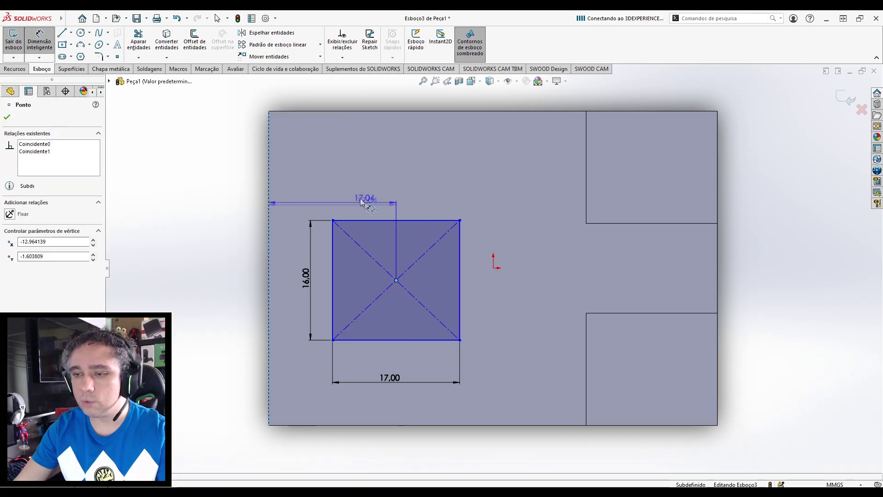
pyautogui.click(324, 179)
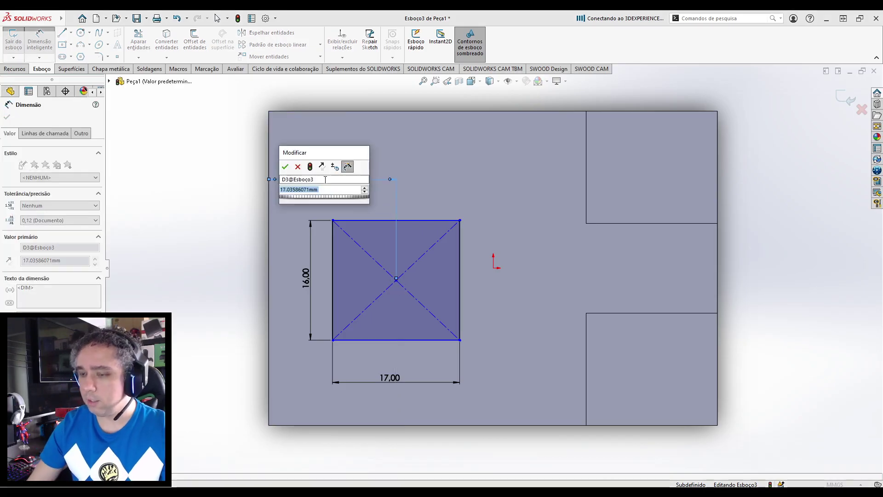
pyautogui.write('21,23')
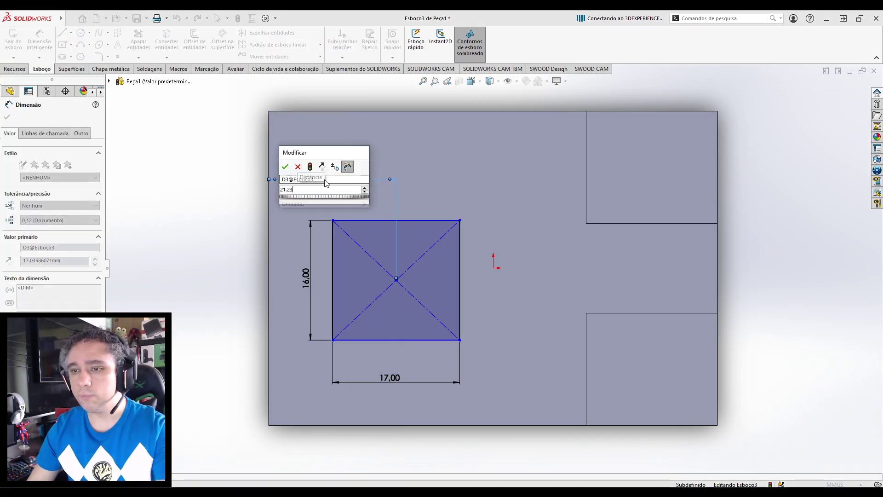
pyautogui.press('Return')
pyautogui.click(239, 203)
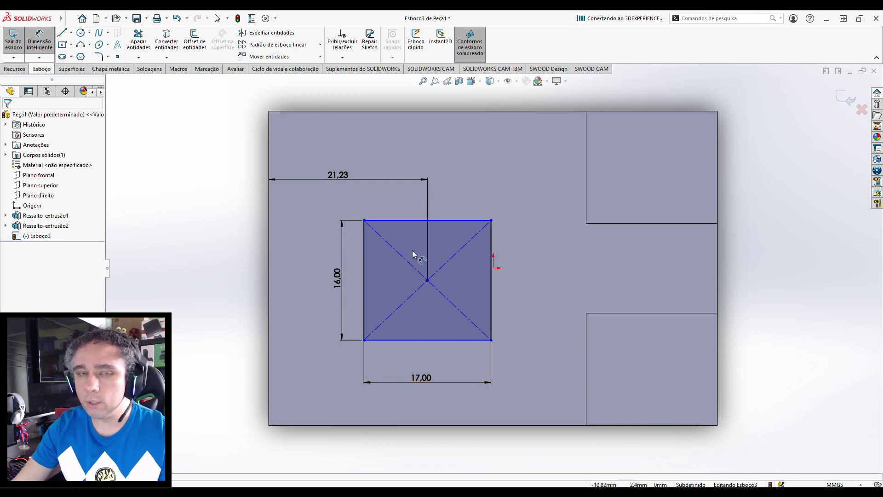
# Dimension the distance from the base's lower edge to the hole rectangle's center point to 21 mm.
pyautogui.click(397, 426)
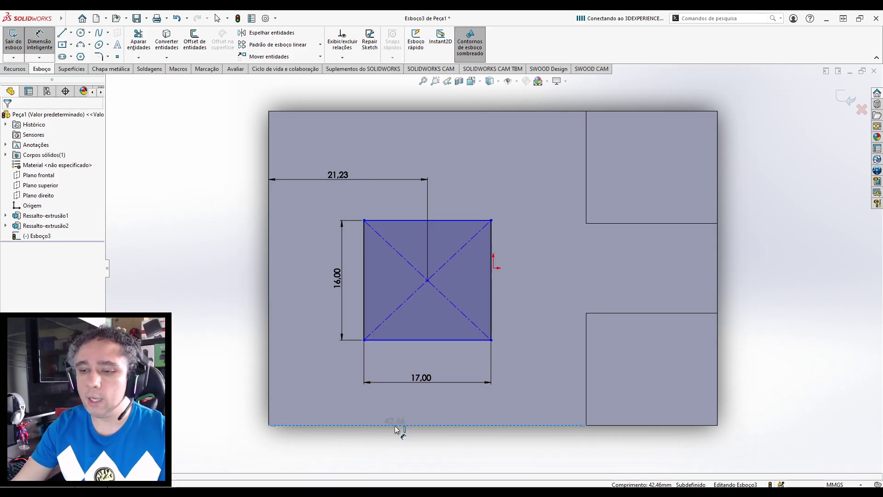
pyautogui.click(427, 281)
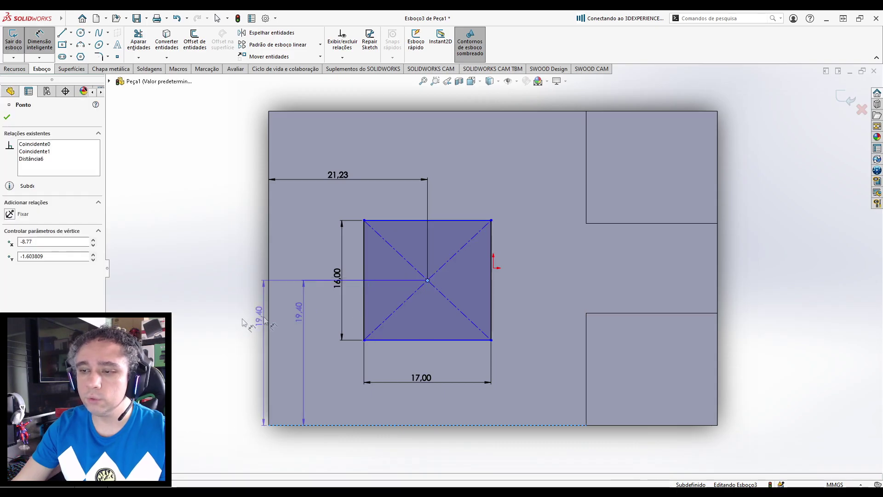
pyautogui.click(198, 345)
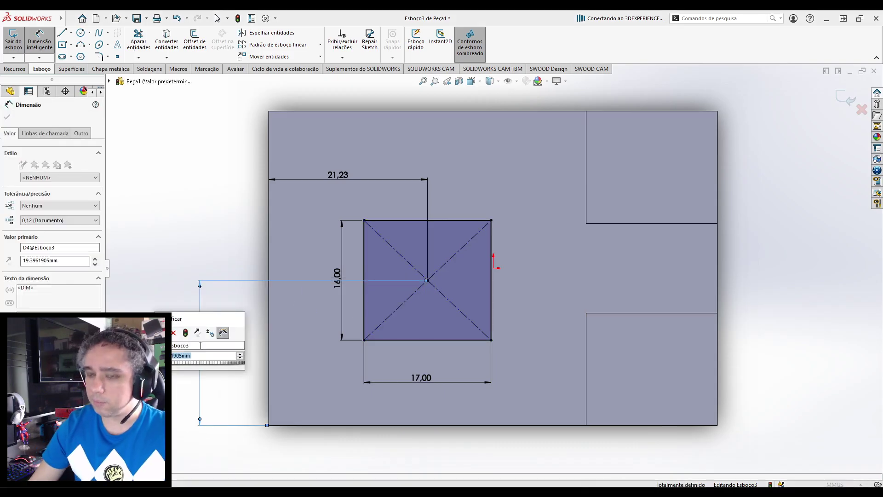
pyautogui.write('21')
pyautogui.press('Return')
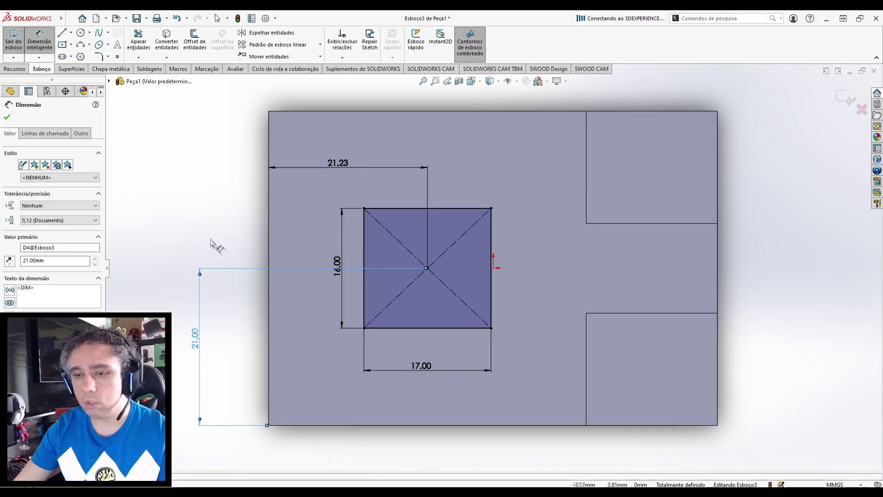
pyautogui.click(225, 223)
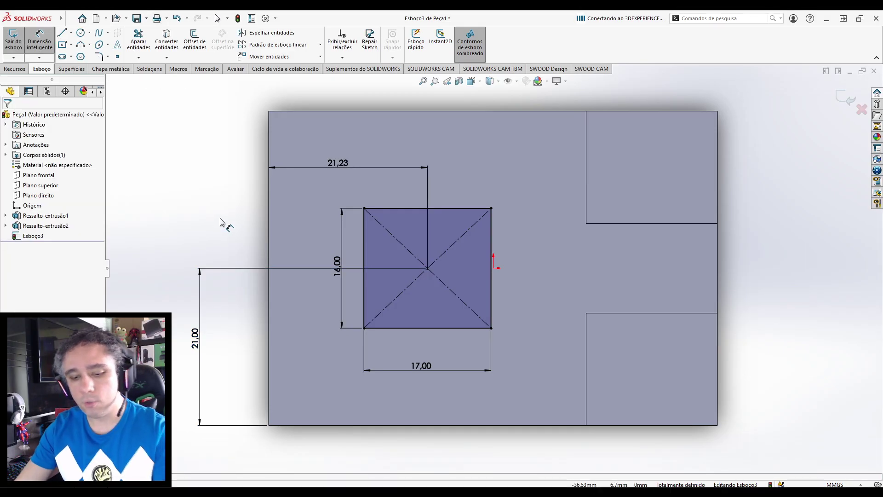
# Undo the last two dimension edits locating the hole rectangle, and add a Horizontal relation between its center point and the origin.
pyautogui.hotkey('ctrl', 'z')
pyautogui.hotkey('ctrl', 'z')
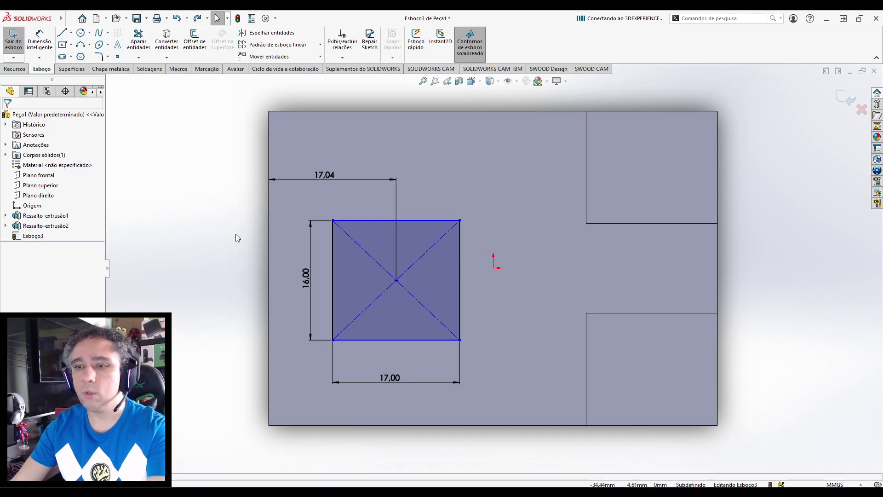
pyautogui.click(397, 280)
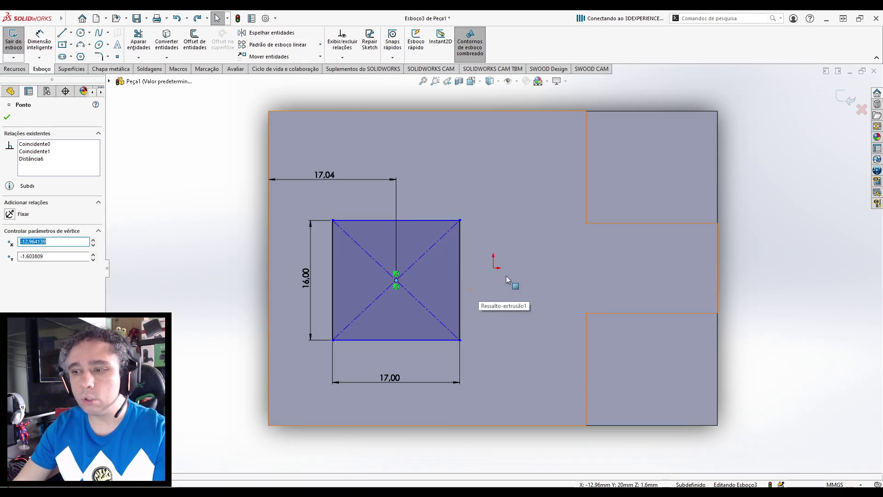
pyautogui.keyDown('ctrl'); pyautogui.click(493, 268); pyautogui.keyUp('ctrl')
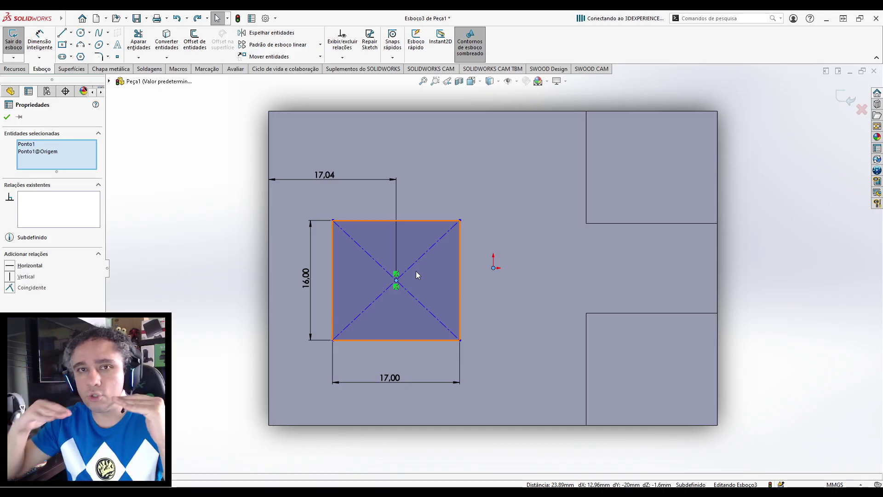
pyautogui.click(10, 266)
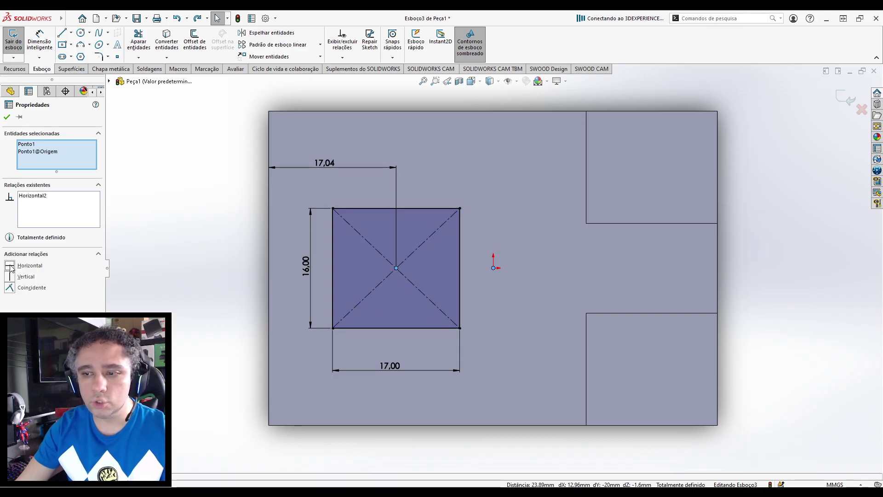
pyautogui.click(244, 288)
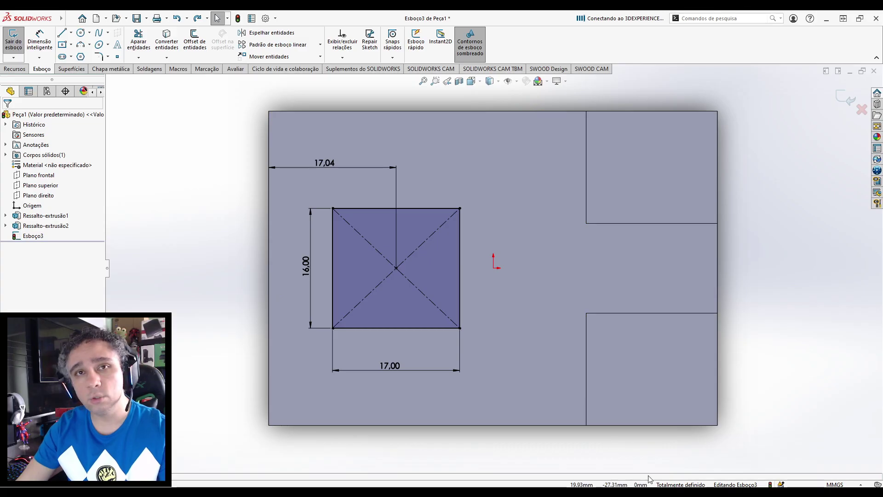
pyautogui.click(39, 42)
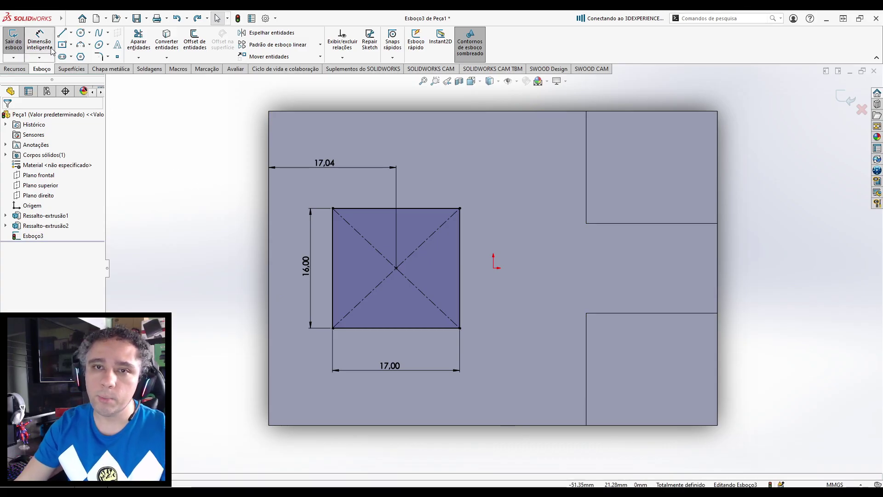
pyautogui.click(374, 425)
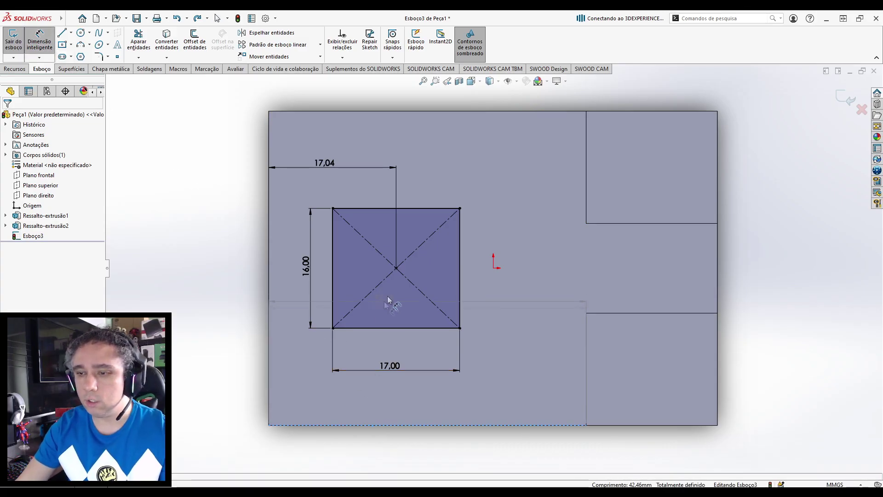
pyautogui.click(396, 268)
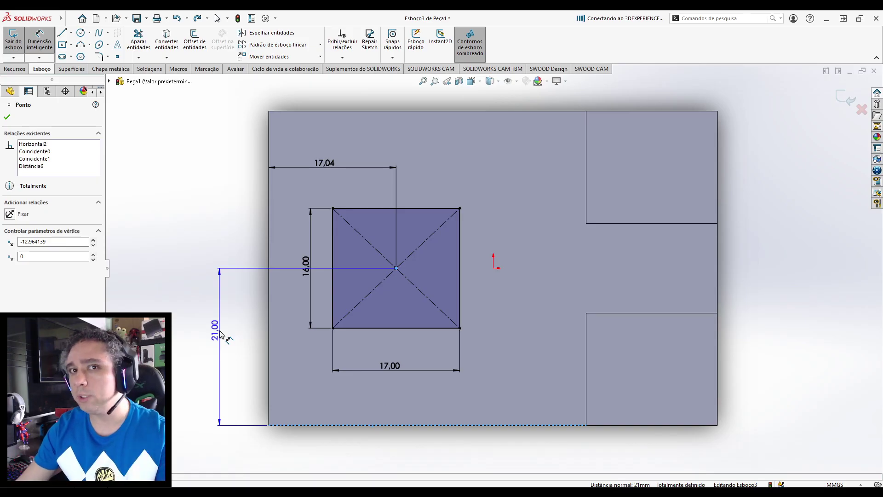
pyautogui.press('Escape')
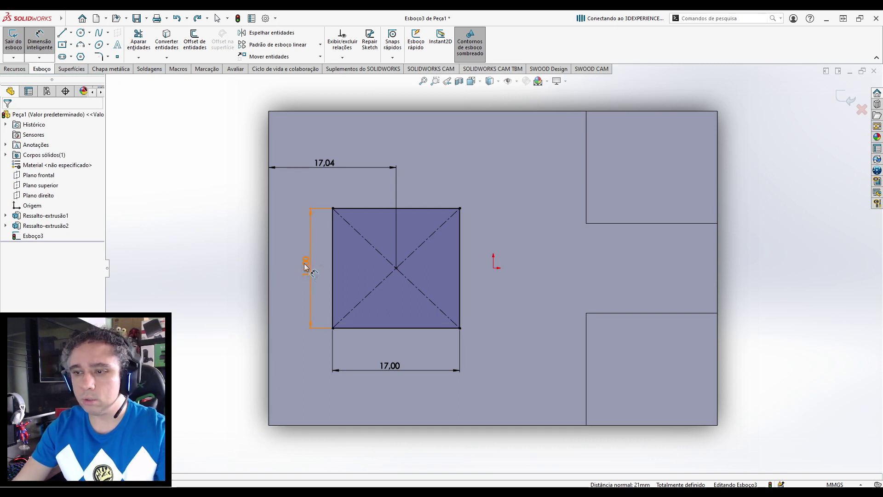
# Exit the hole sketch, check the rectangular hole in the 006.pdf drawing, and return to the SOLIDWORKS part.
pyautogui.click(840, 96)
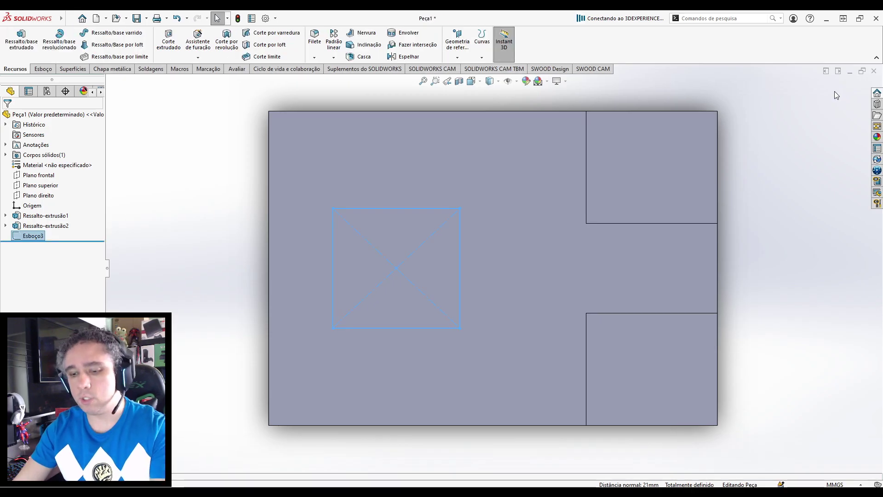
pyautogui.hotkey('ctrl', '7')
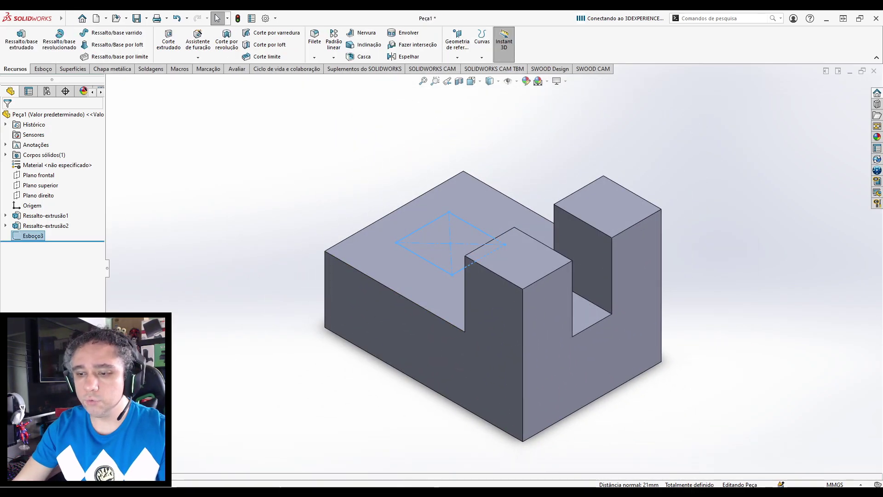
pyautogui.moveTo(392, 491)
pyautogui.click(238, 465)
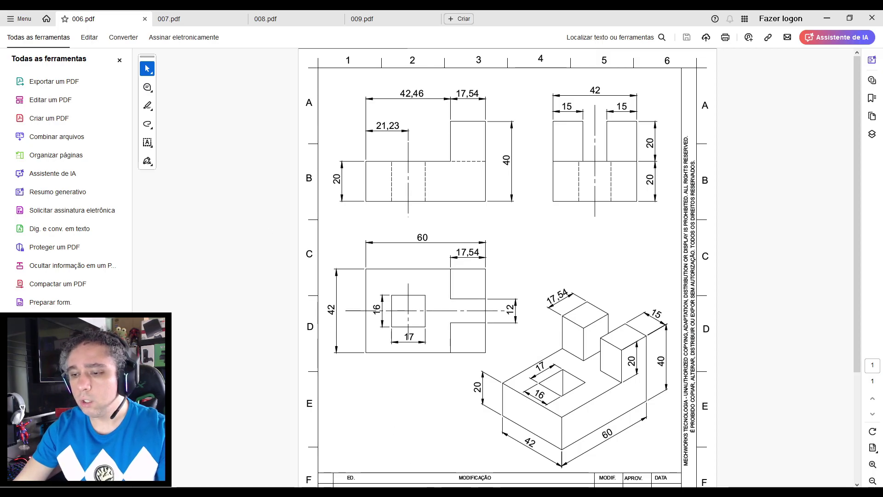
pyautogui.hotkey('alt', 'Tab')
# Cut-extrude the hole rectangle through the base with the Passante (Through All) end condition.
pyautogui.click(175, 47)
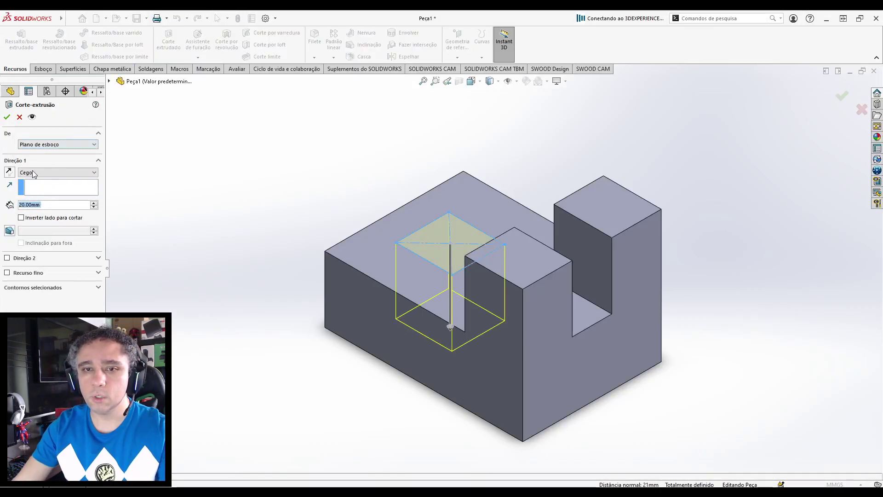
pyautogui.click(33, 173)
pyautogui.click(30, 187)
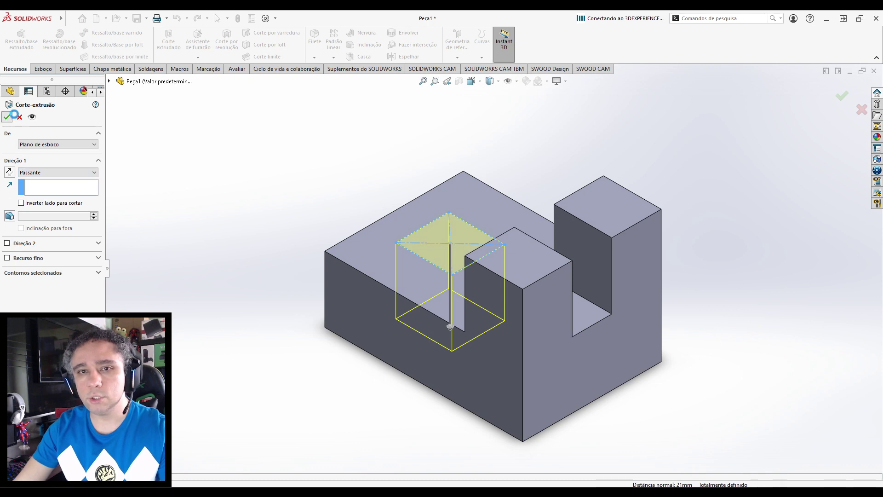
pyautogui.press('Return')
pyautogui.moveTo(262, 194); pyautogui.dragTo(261, 332, button='middle')
pyautogui.click(261, 332)
pyautogui.moveTo(436, 374); pyautogui.dragTo(517, 376, button='middle')
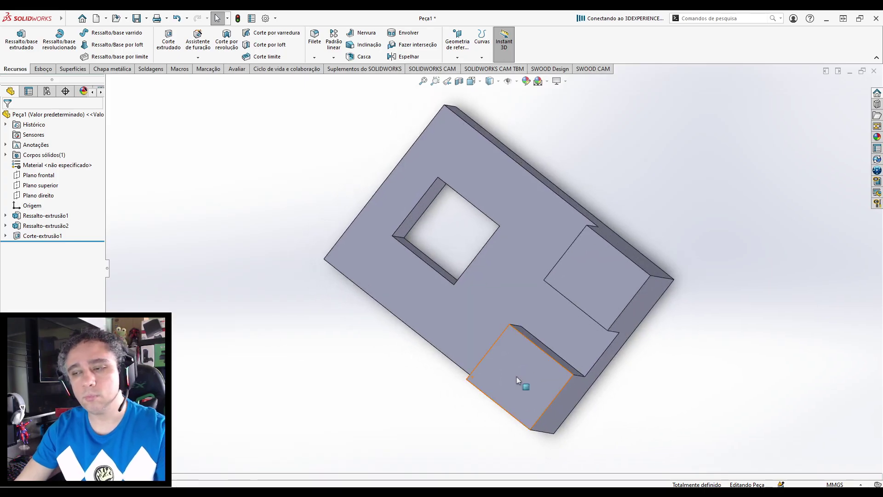
pyautogui.hotkey('ctrl', '7')
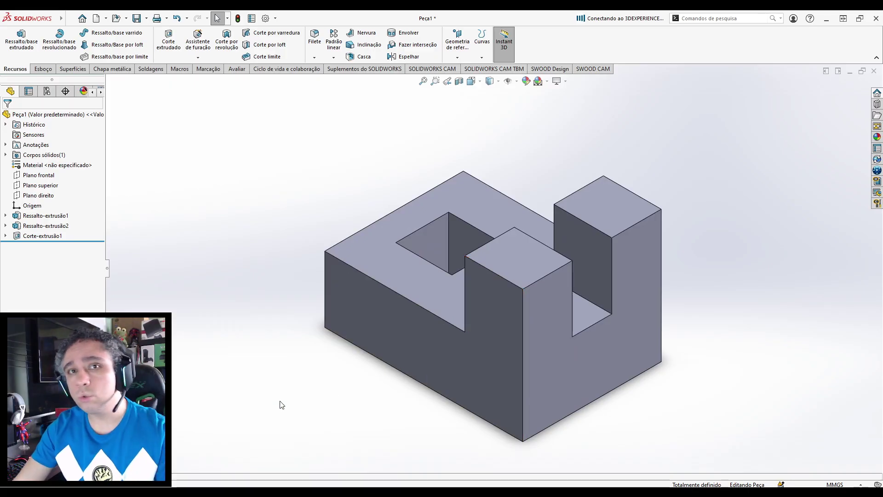
# Create a new part document, check the part's side profile in the 006.pdf drawing, and return to SOLIDWORKS.
pyautogui.click(97, 19)
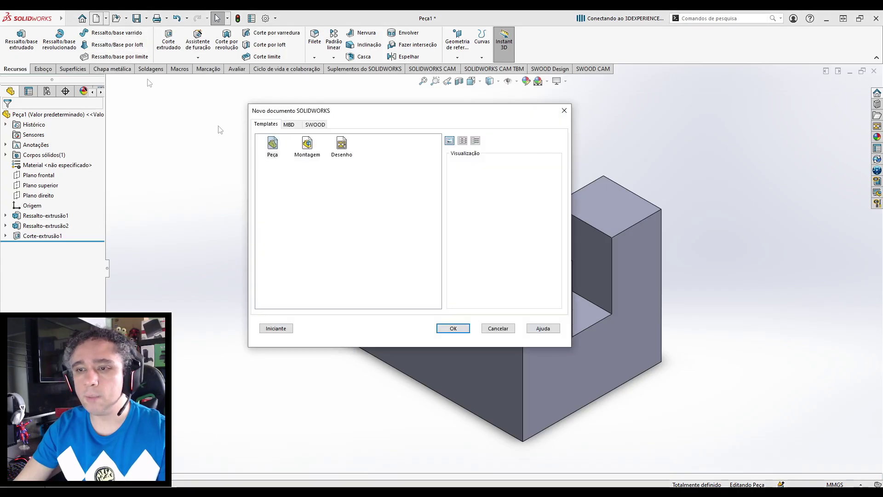
pyautogui.click(454, 328)
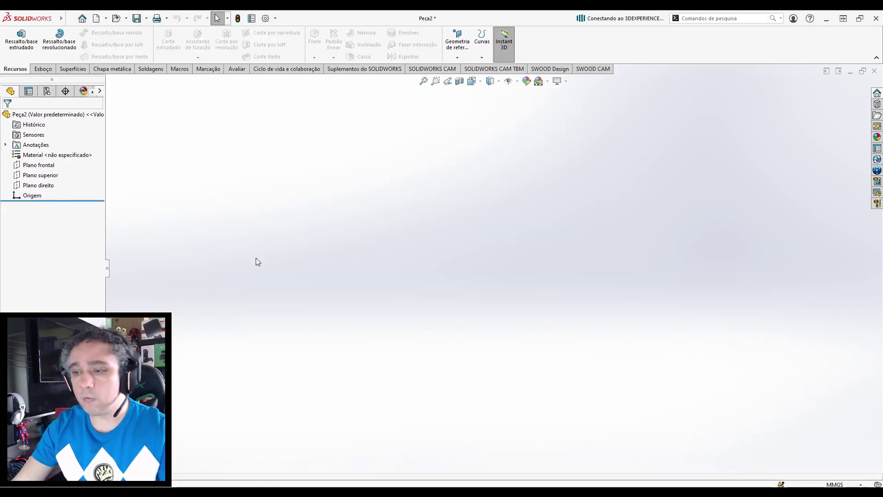
pyautogui.click(394, 491)
pyautogui.click(276, 460)
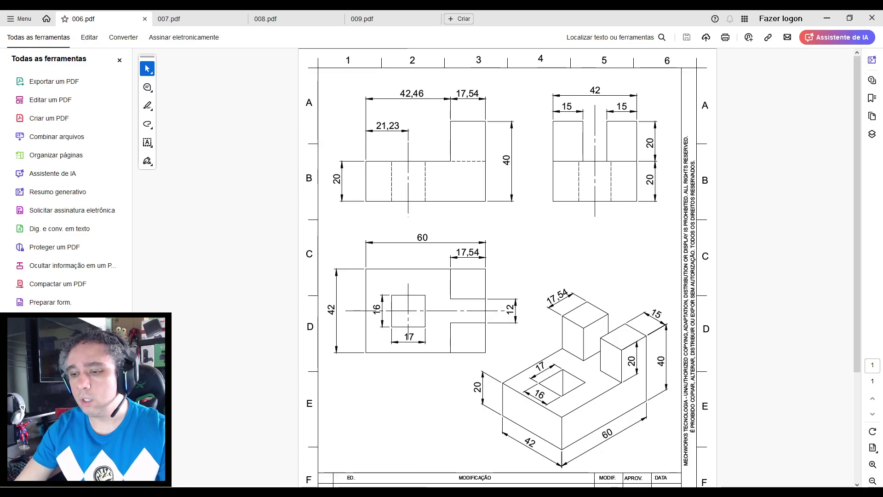
pyautogui.moveTo(439, 485)
pyautogui.click(462, 453)
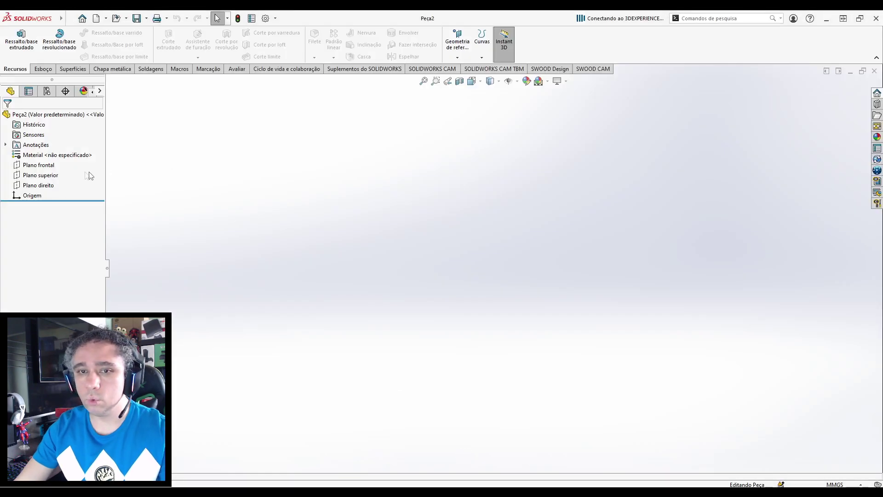
# Sketch a closed L-shaped line profile from the origin on the right plane (Plano direito), with its short end about 25 mm high.
pyautogui.click(43, 185)
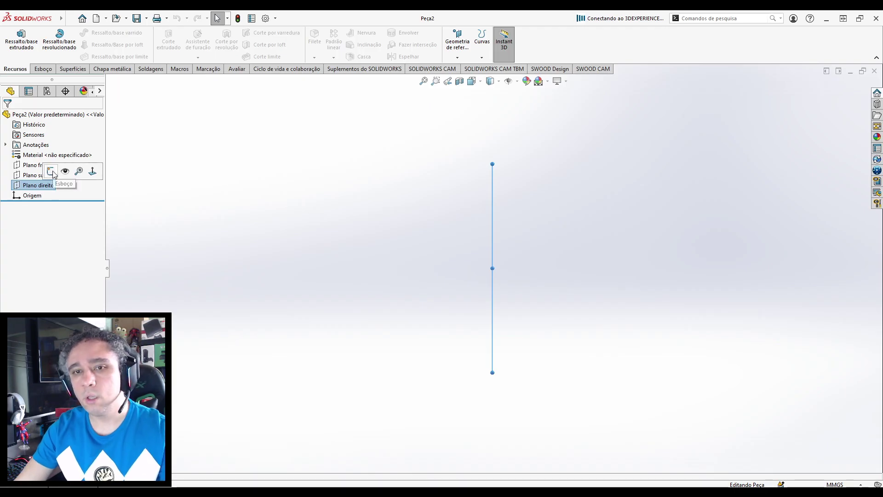
pyautogui.click(51, 172)
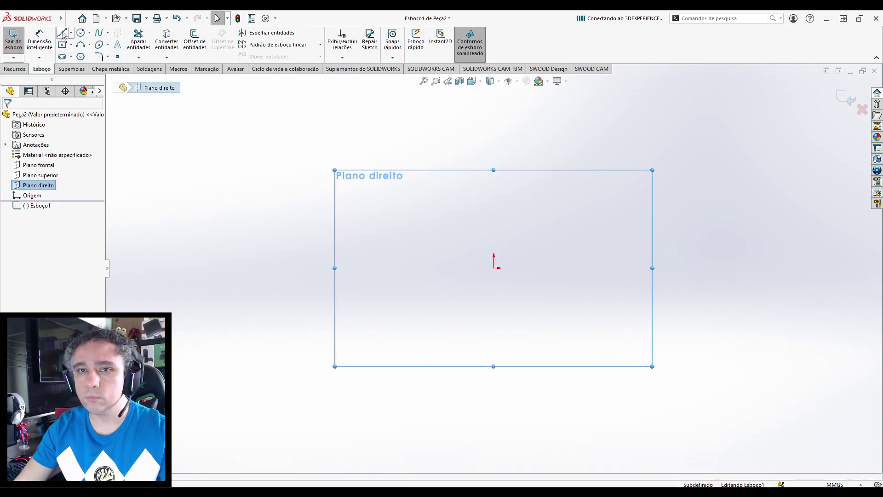
pyautogui.click(63, 33)
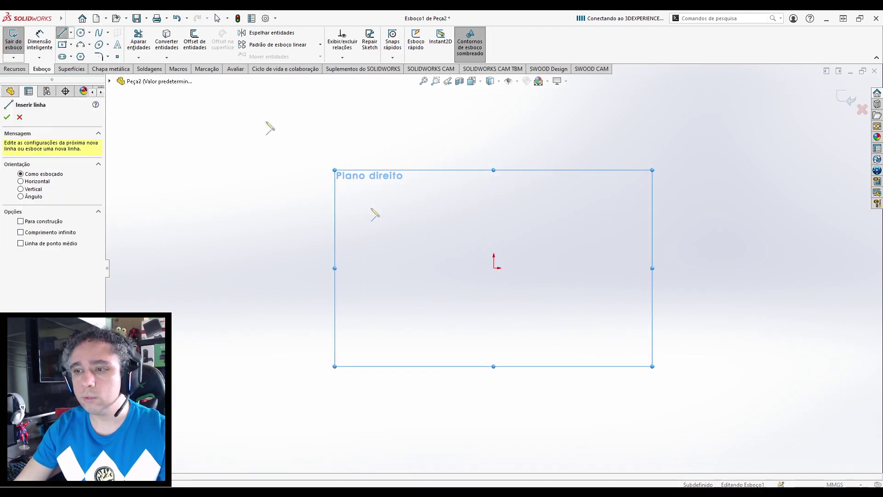
pyautogui.click(495, 268)
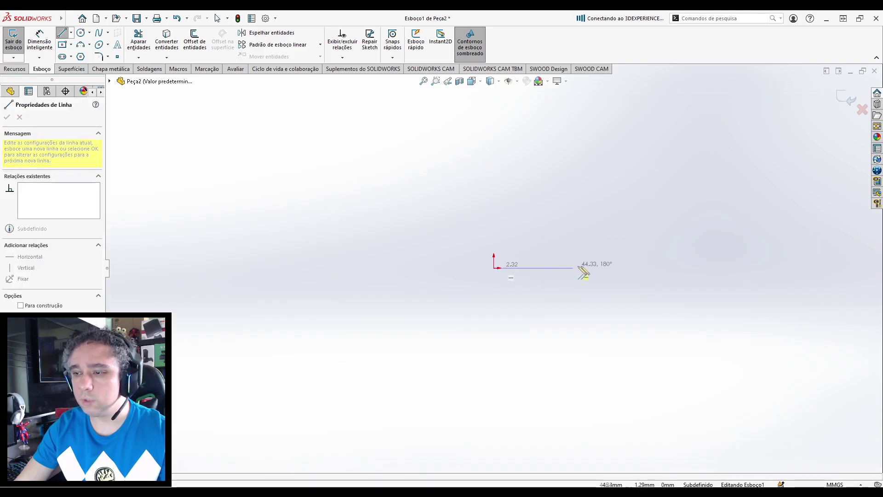
pyautogui.click(641, 267)
pyautogui.click(641, 179)
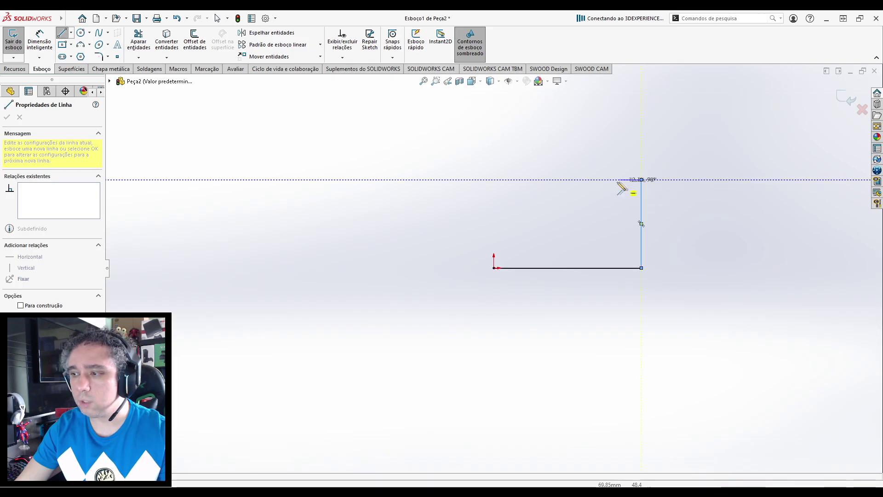
pyautogui.click(596, 179)
pyautogui.click(596, 223)
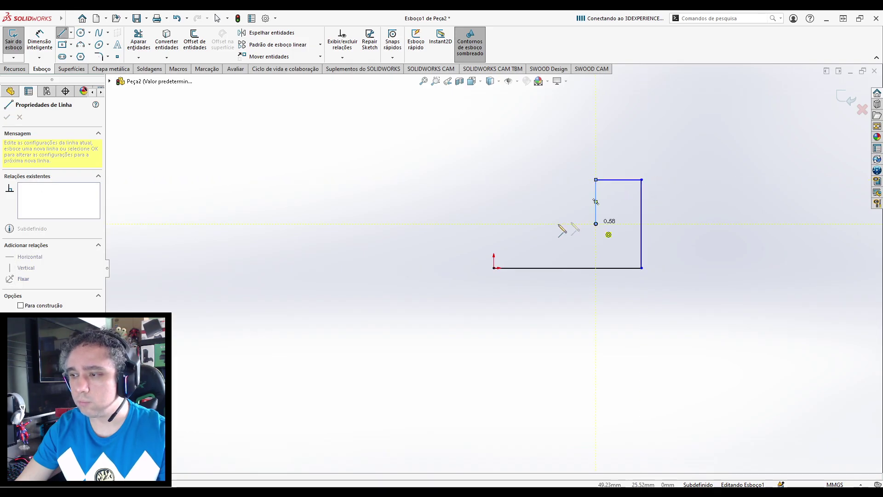
pyautogui.click(494, 223)
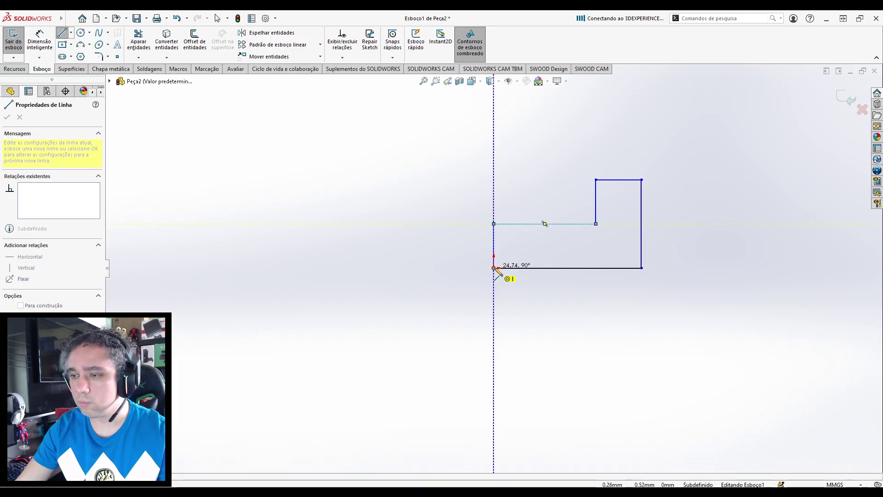
pyautogui.click(493, 268)
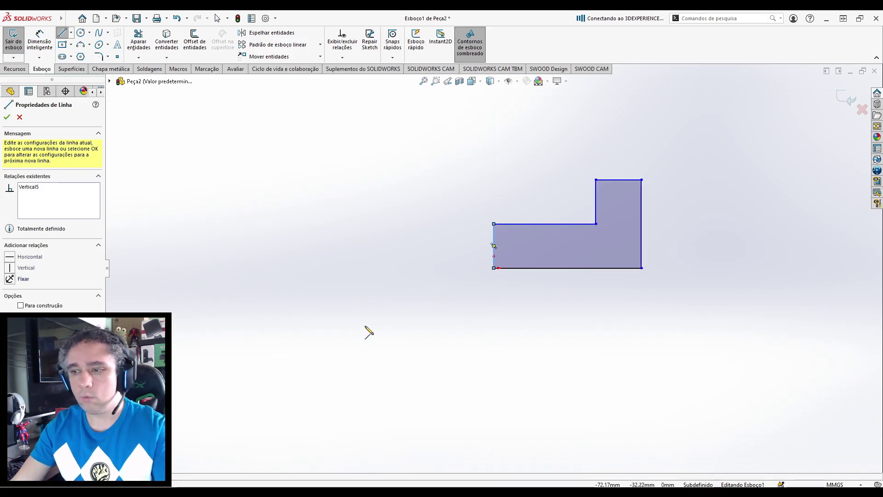
pyautogui.press('Escape')
pyautogui.press('Escape')
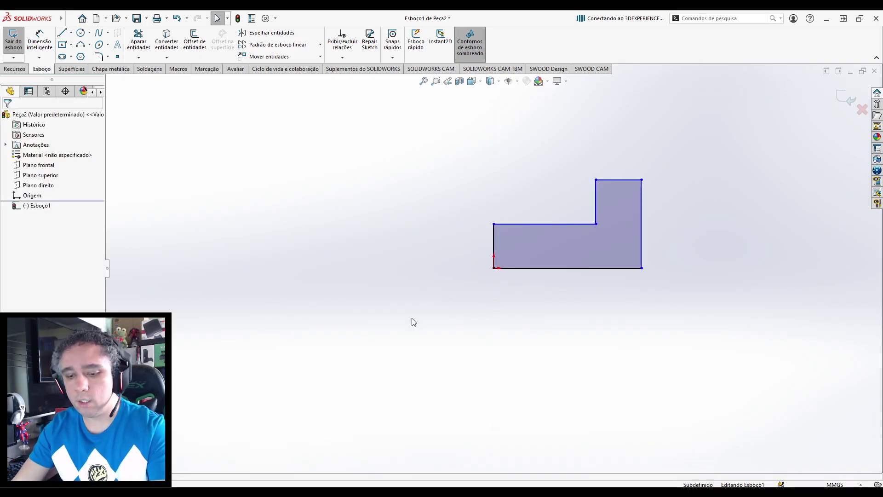
pyautogui.press('f')
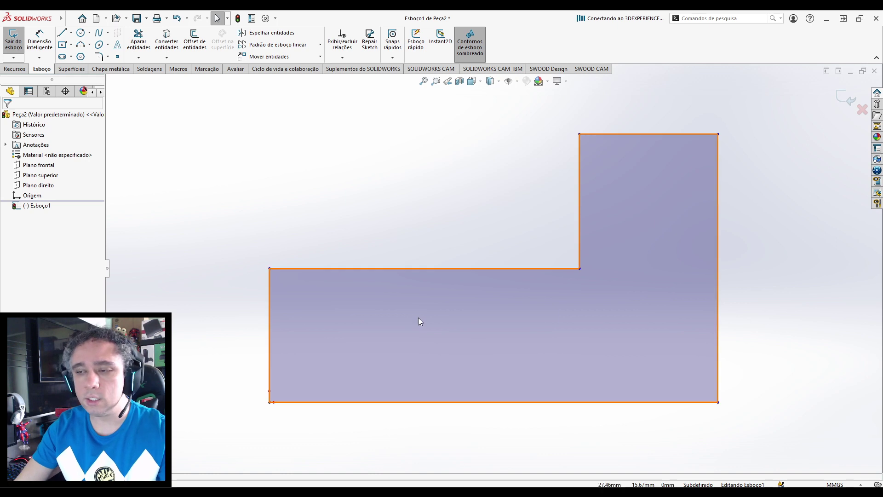
pyautogui.press('z')
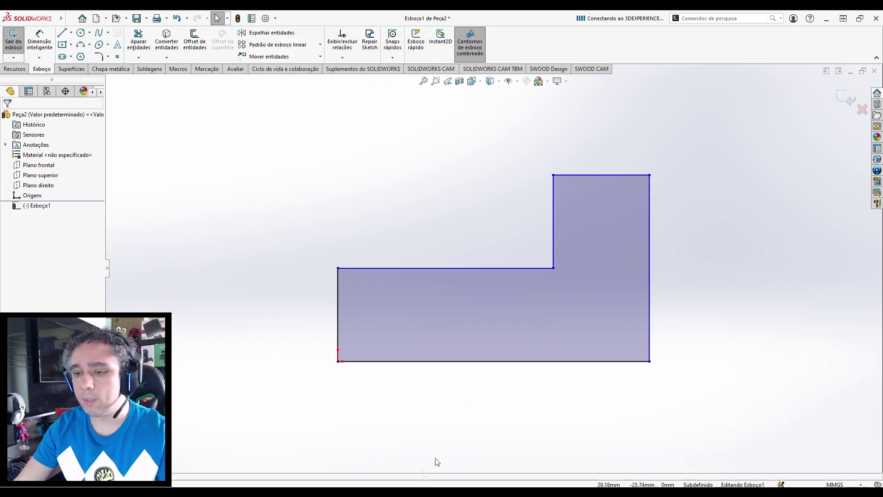
# Examine the side profile's horizontal step dimensions and overall length in the 006.pdf drawing, and return to SOLIDWORKS.
pyautogui.moveTo(391, 490)
pyautogui.click(240, 460)
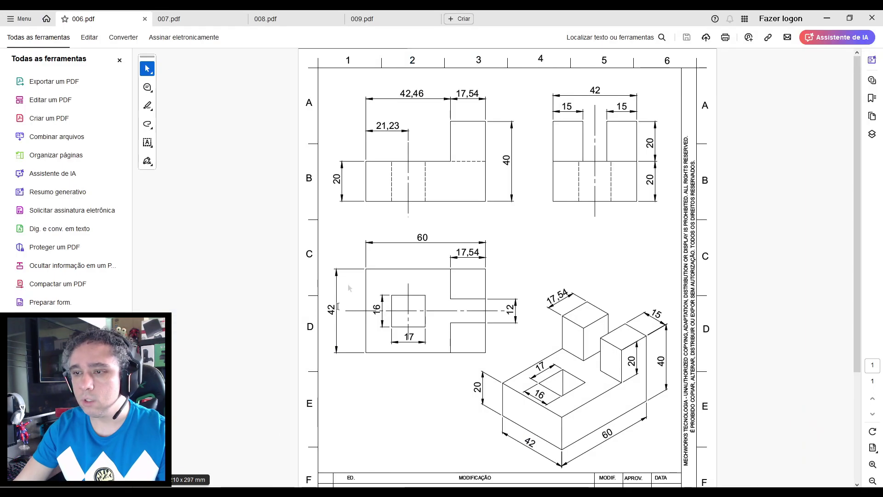
pyautogui.moveTo(399, 97); pyautogui.dragTo(424, 97)
pyautogui.click(434, 97)
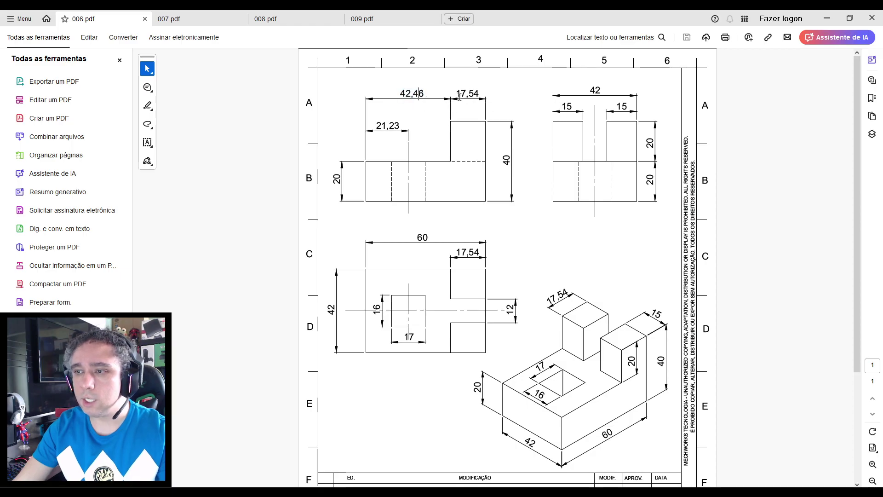
pyautogui.moveTo(478, 97); pyautogui.dragTo(481, 99)
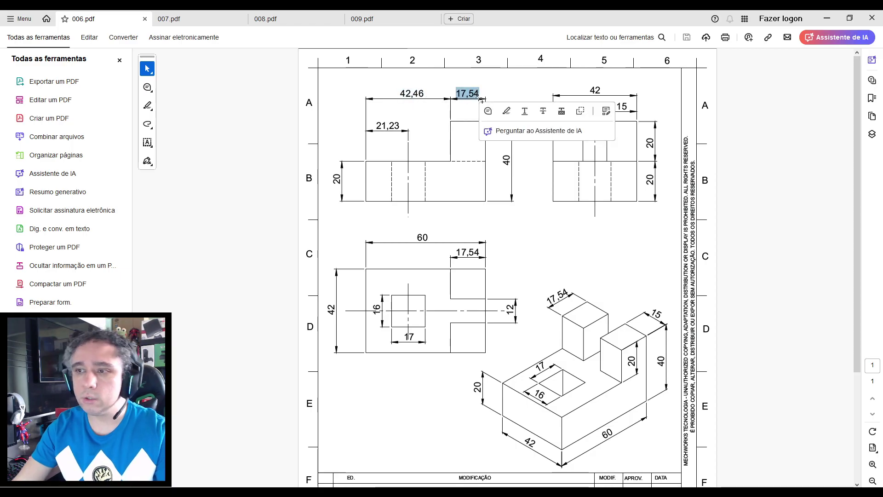
pyautogui.click(460, 107)
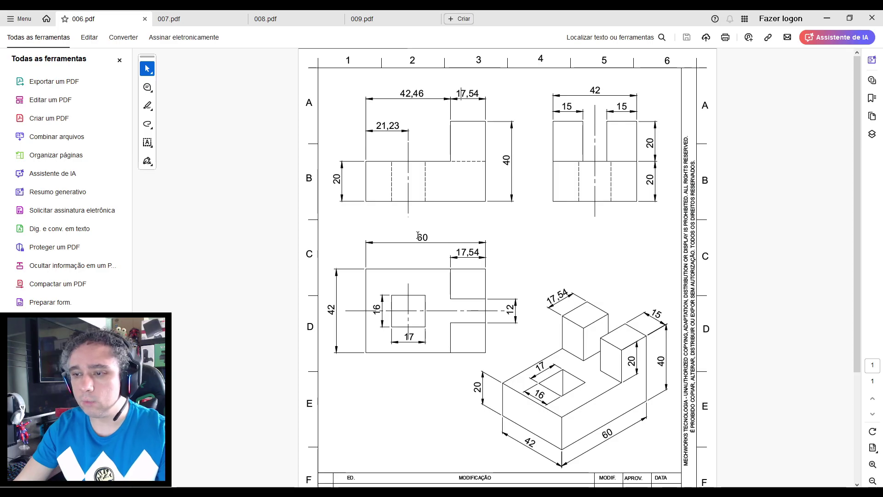
pyautogui.moveTo(430, 237); pyautogui.dragTo(431, 237)
pyautogui.click(402, 237)
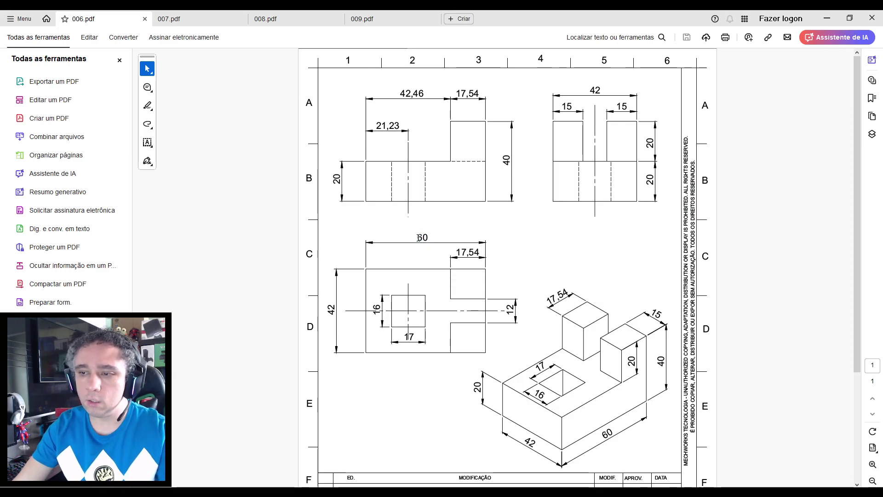
pyautogui.doubleClick(419, 238)
pyautogui.click(470, 211)
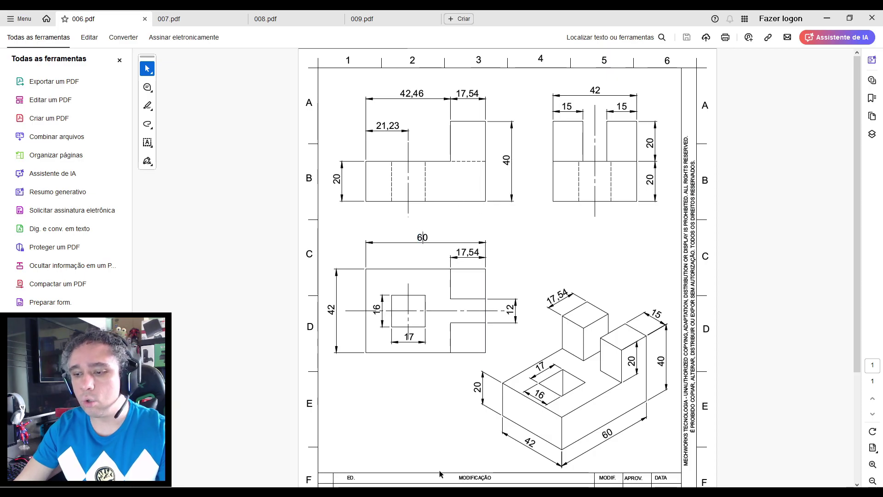
pyautogui.moveTo(442, 486)
pyautogui.click(479, 456)
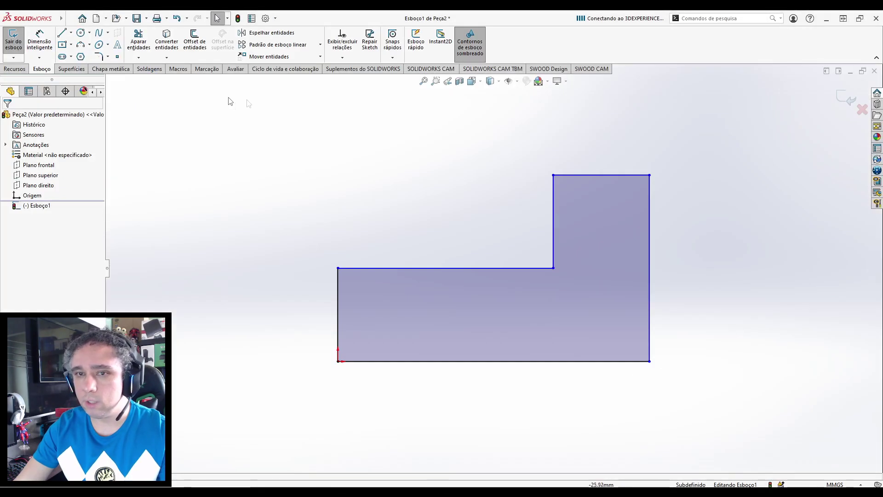
# Dimension the bottom line of the L-shaped profile at 60 mm with Smart Dimension.
pyautogui.click(41, 41)
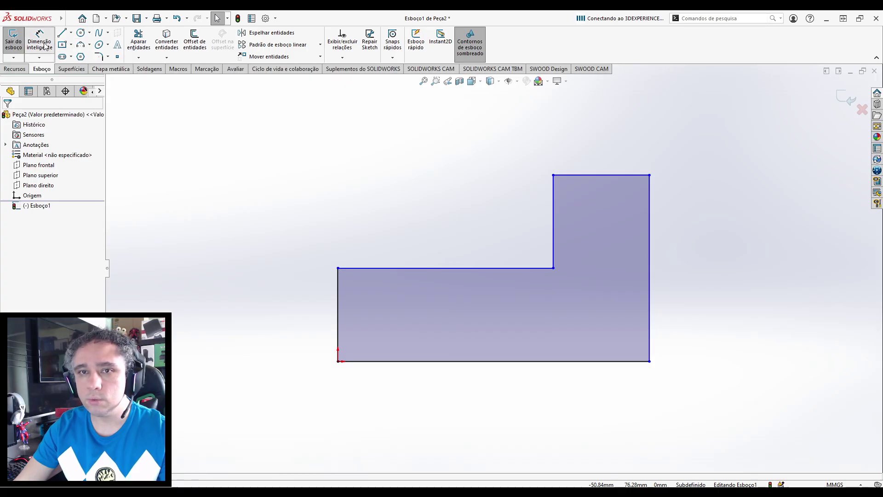
pyautogui.click(498, 366)
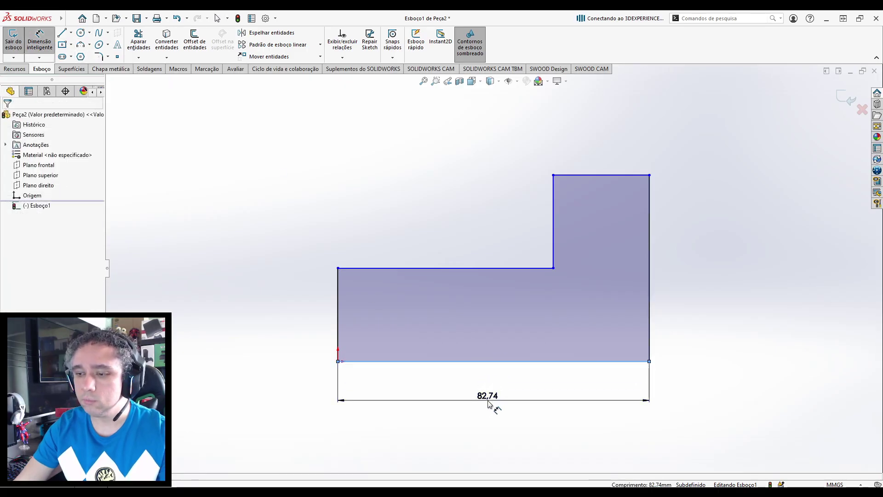
pyautogui.click(497, 400)
pyautogui.write('60')
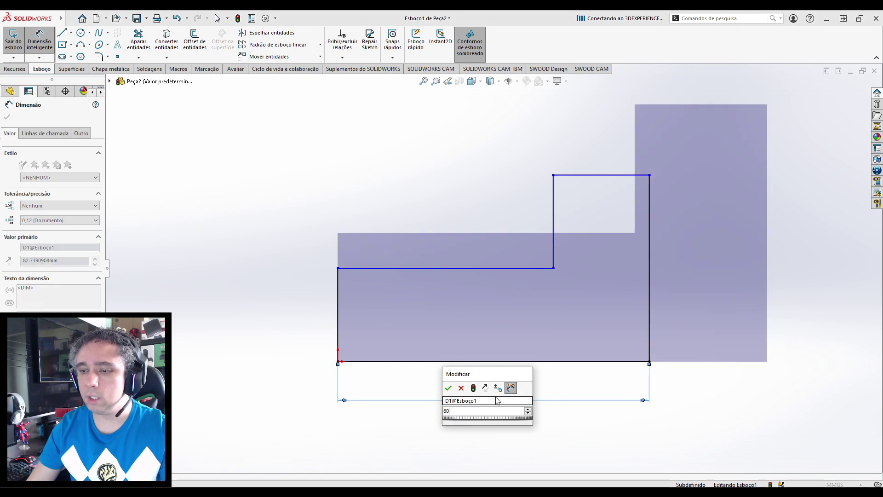
pyautogui.press('Return')
# Dimension the tall vertical line of the L-shaped profile at 40 mm.
pyautogui.click(649, 285)
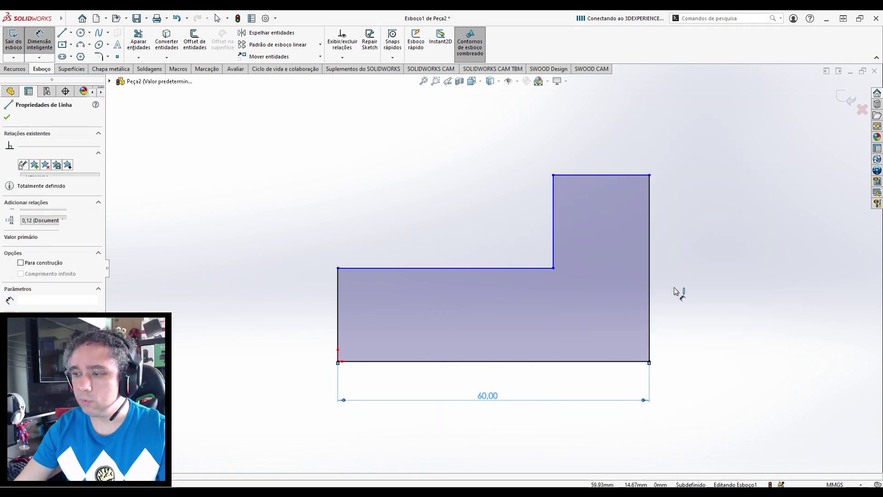
pyautogui.click(713, 286)
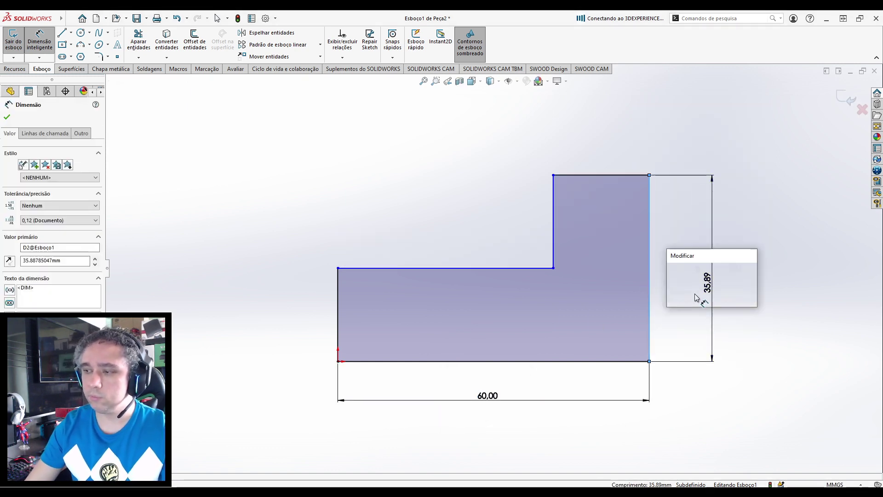
pyautogui.write('40')
pyautogui.press('Return')
pyautogui.click(800, 295)
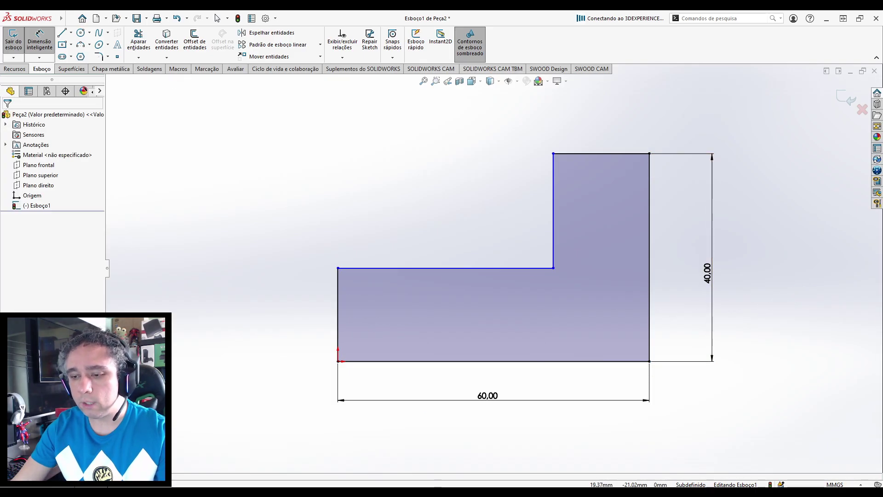
# Check the base height in the 006.pdf drawing and dimension the profile's short vertical end at the origin at 20 mm.
pyautogui.moveTo(392, 492)
pyautogui.click(267, 452)
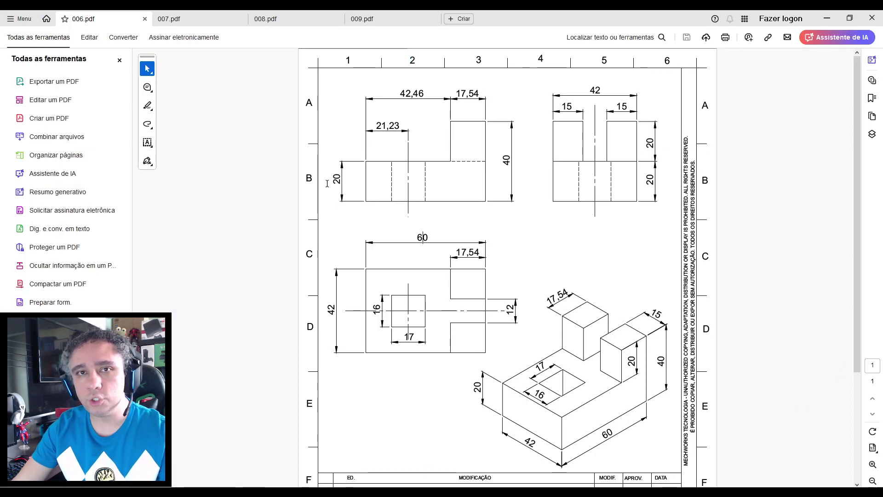
pyautogui.moveTo(434, 492)
pyautogui.click(453, 446)
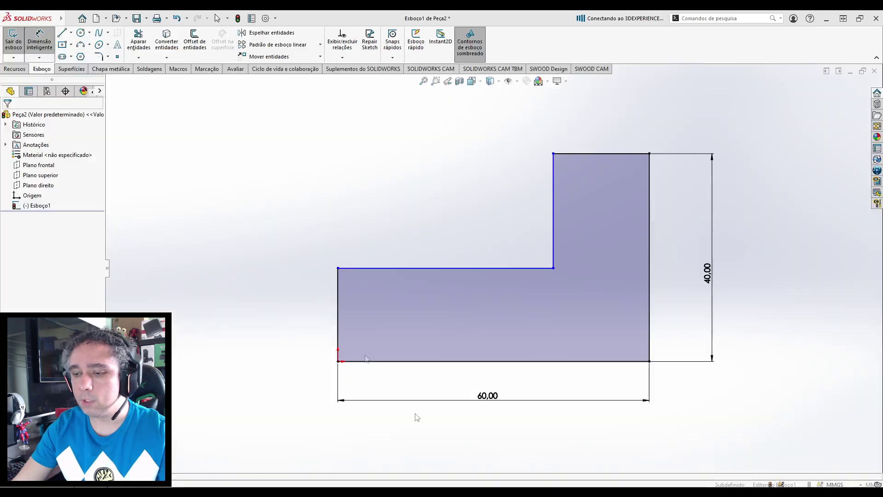
pyautogui.click(339, 297)
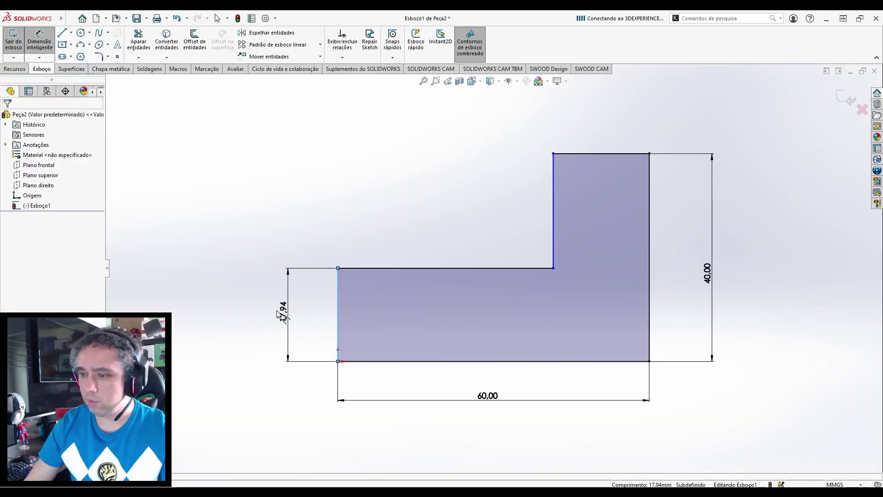
pyautogui.click(278, 314)
pyautogui.write('20')
pyautogui.press('Return')
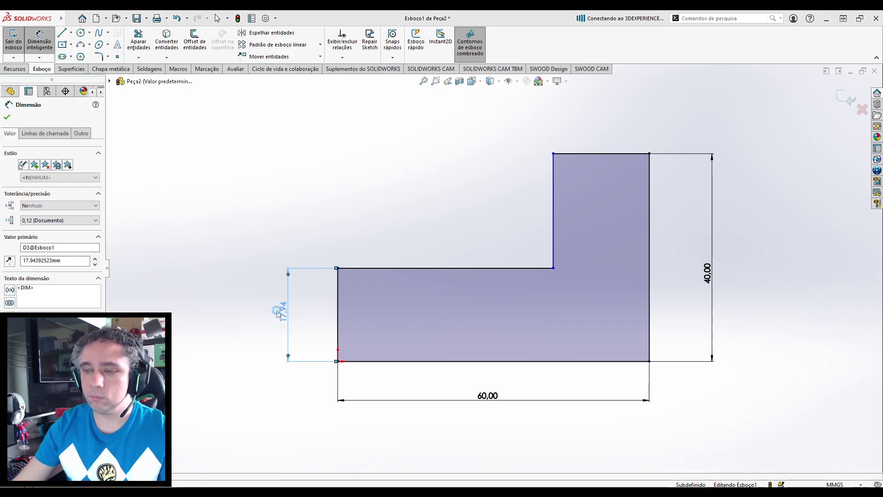
pyautogui.click(343, 206)
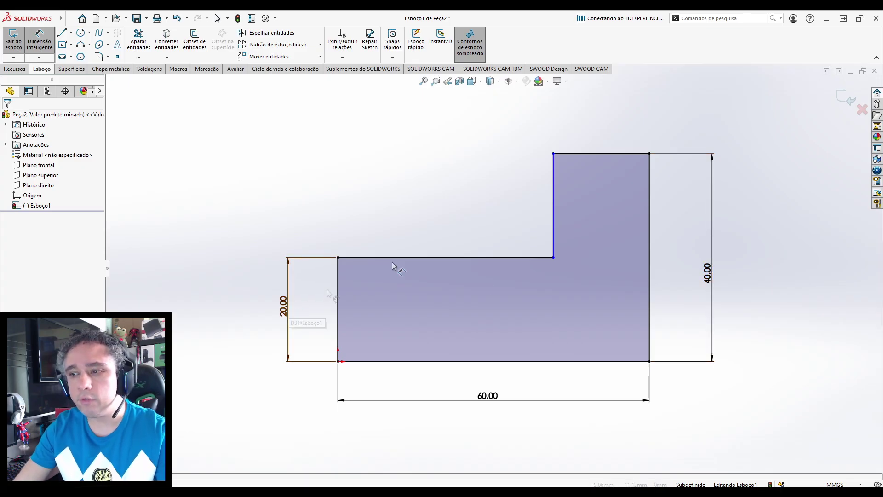
pyautogui.click(555, 197)
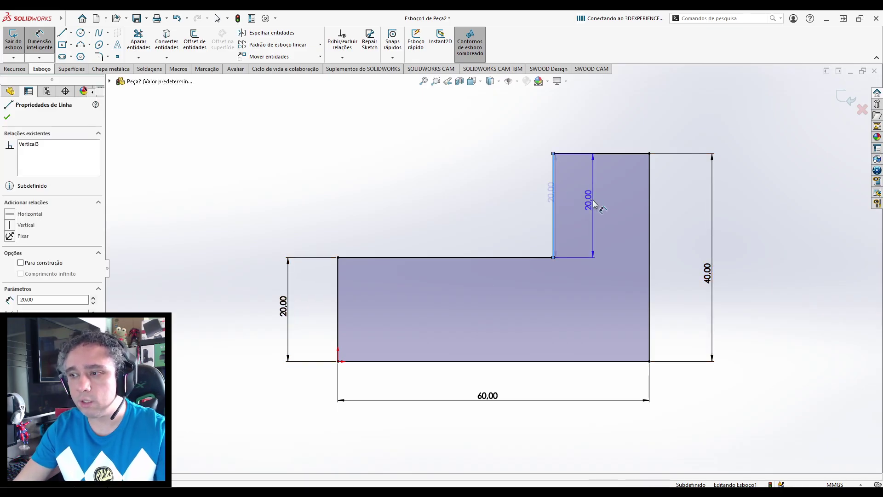
pyautogui.press('Escape')
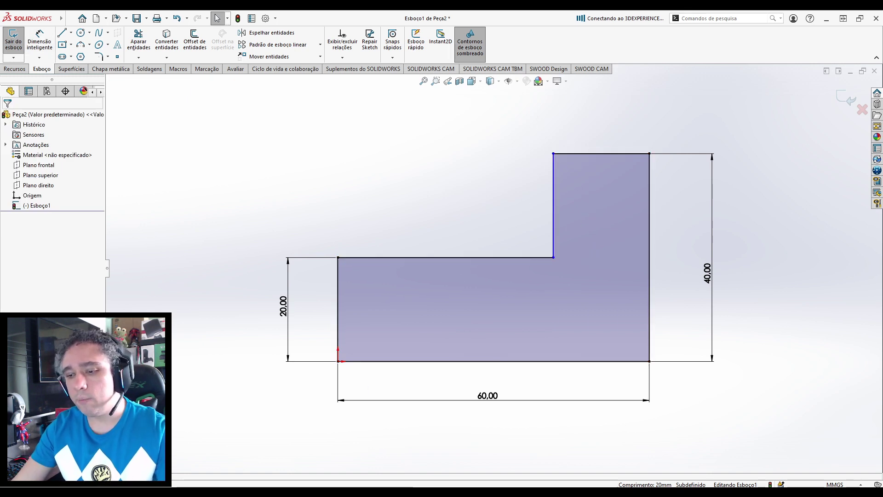
# Check the horizontal lengths of the profile's base step and upright in the 006.pdf drawing, and return to SOLIDWORKS.
pyautogui.click(218, 465)
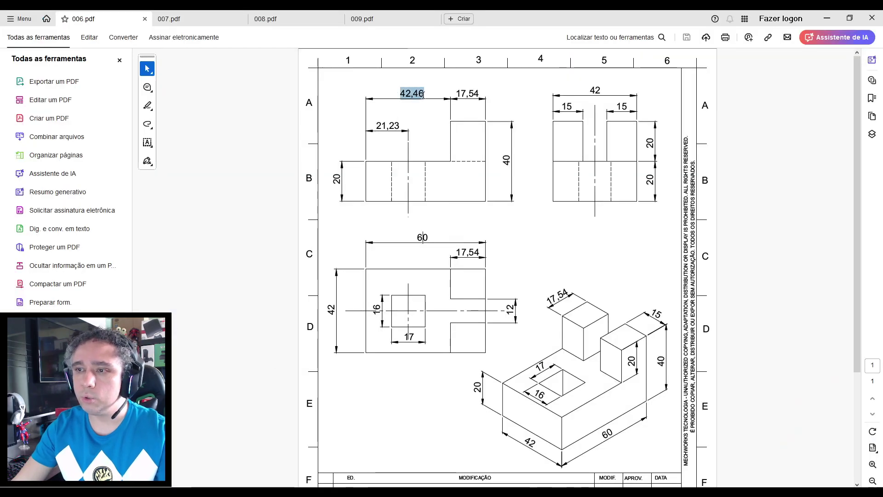
pyautogui.click(416, 114)
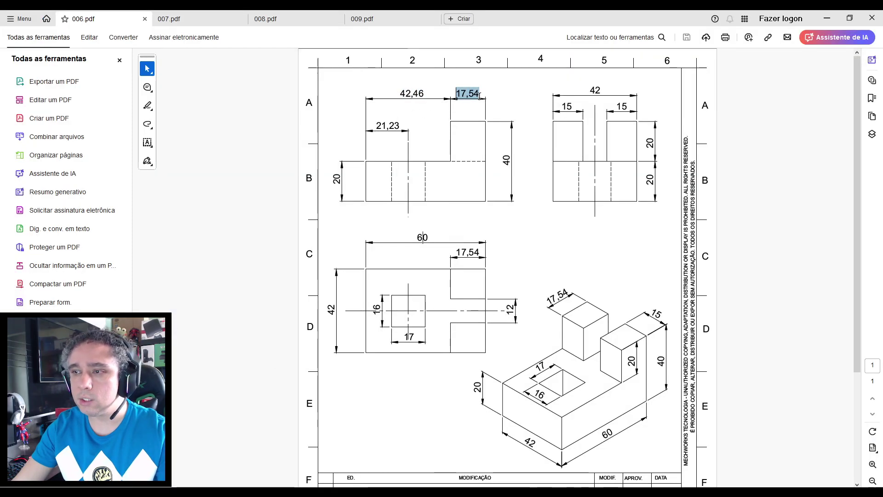
pyautogui.click(441, 119)
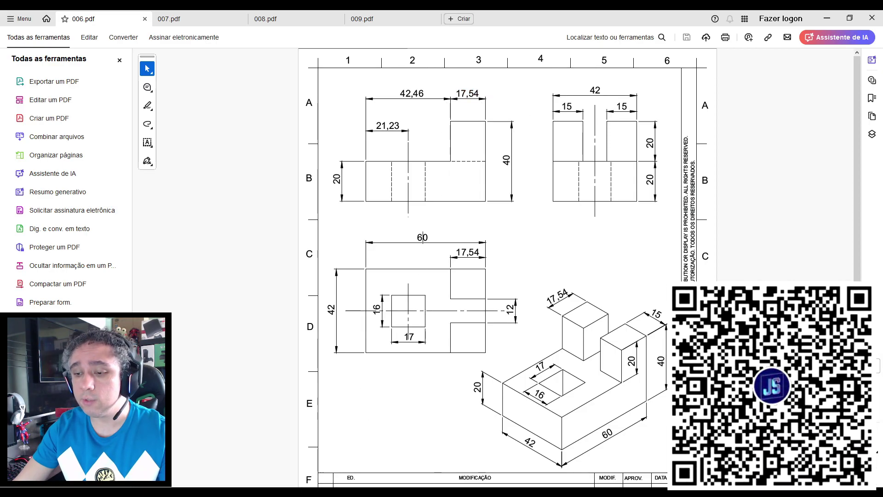
pyautogui.moveTo(436, 493)
pyautogui.click(486, 457)
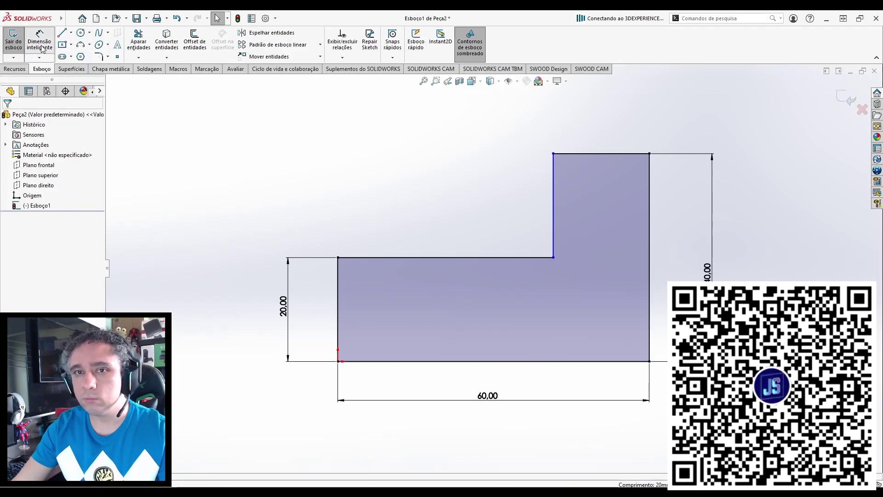
# Dimension the top line of the profile's upright at 17.54 mm.
pyautogui.click(619, 153)
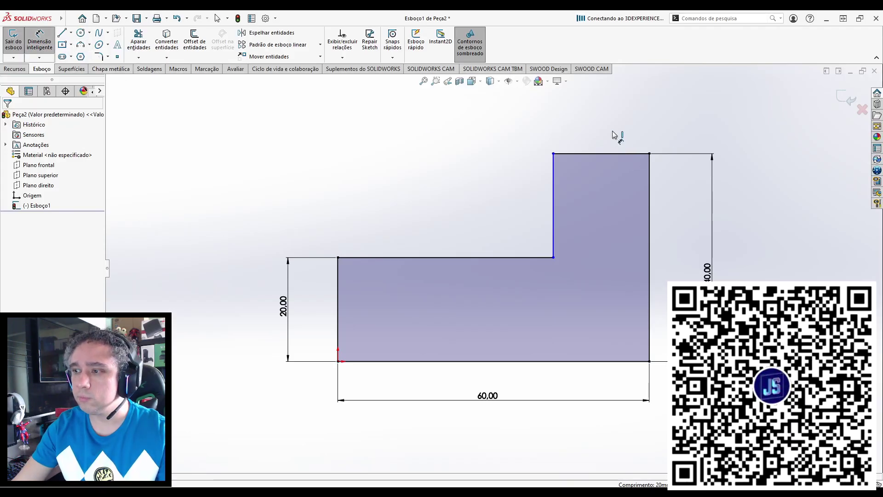
pyautogui.click(597, 122)
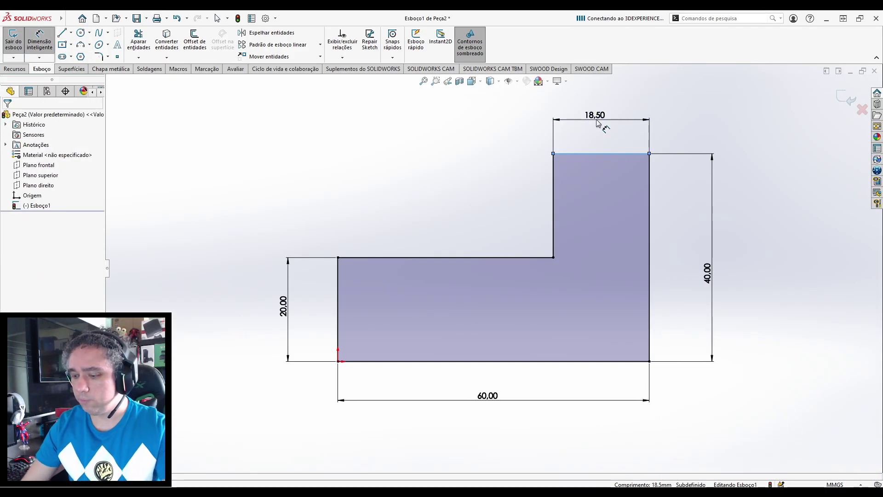
pyautogui.doubleClick(597, 121)
pyautogui.write('17.5')
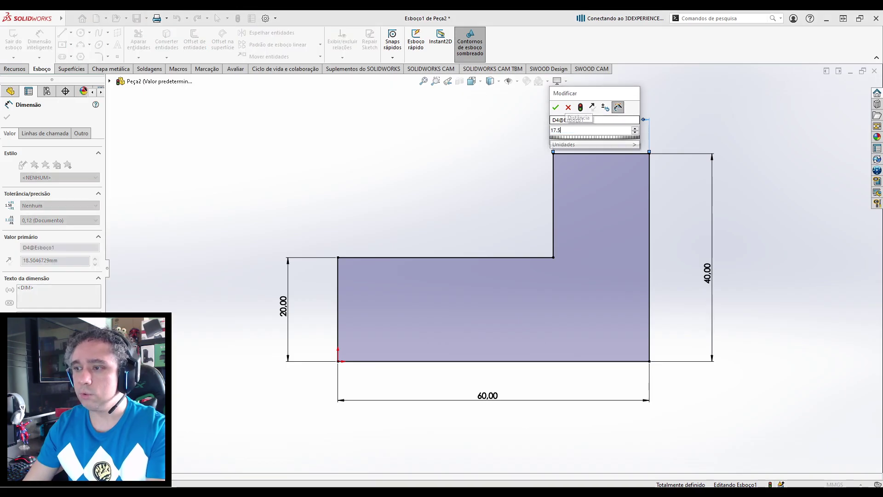
pyautogui.press('Return')
pyautogui.click(670, 113)
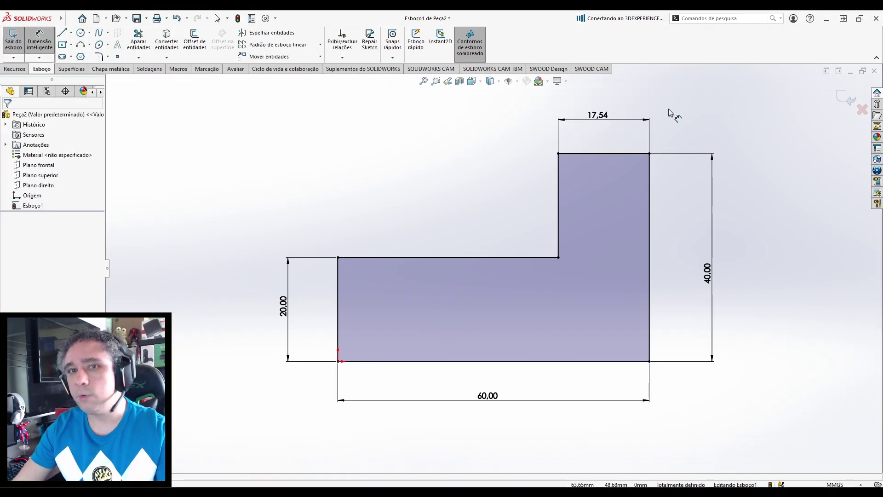
# Check the length of the profile's inner horizontal line with Smart Dimension without placing a dimension.
pyautogui.click(493, 257)
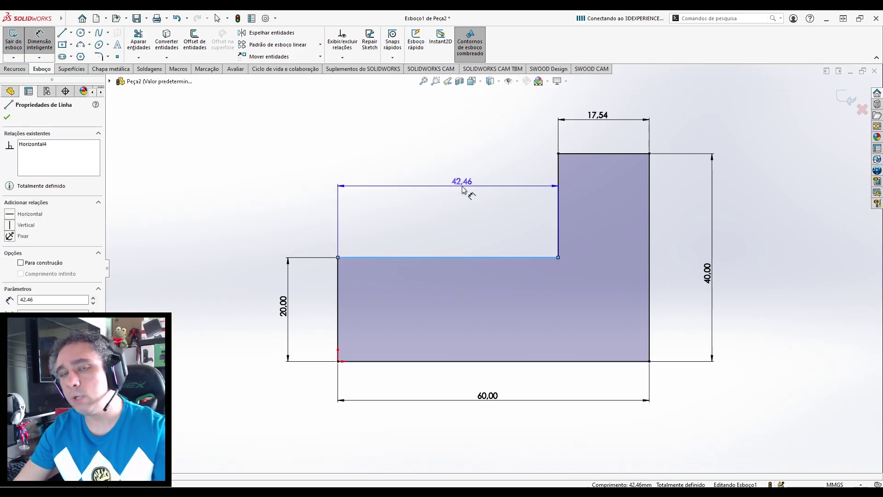
pyautogui.press('Escape')
pyautogui.press('Escape')
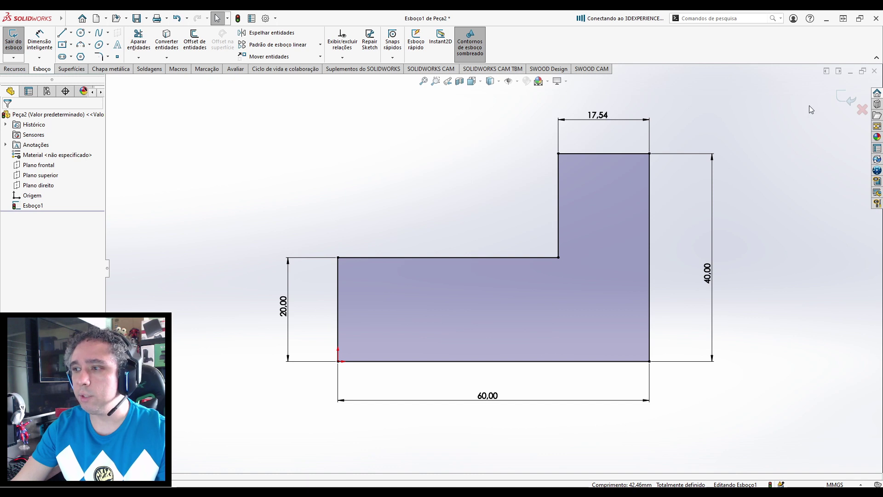
# Exit the profile sketch, check the part's width in the 006.pdf drawing, and return to SOLIDWORKS.
pyautogui.click(847, 98)
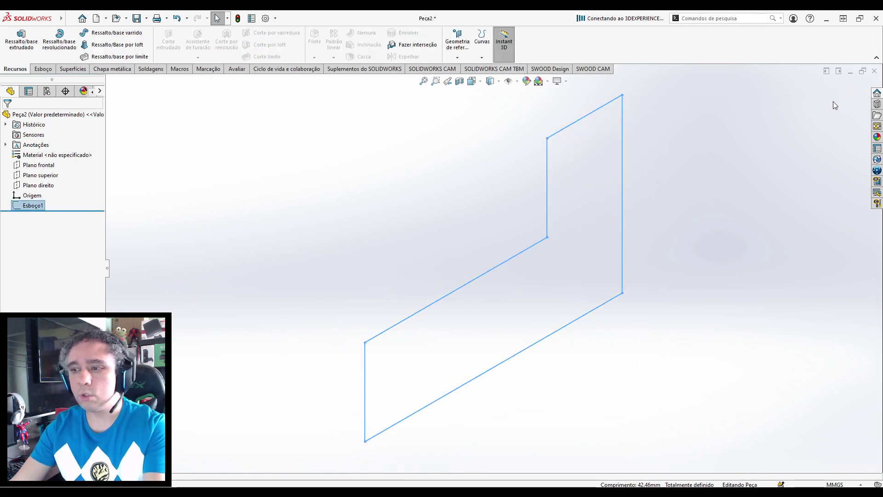
pyautogui.click(399, 492)
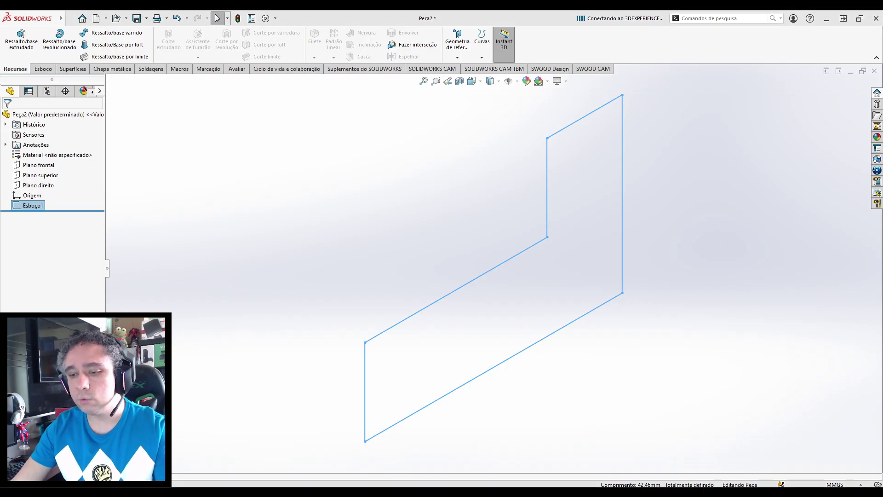
pyautogui.click(276, 449)
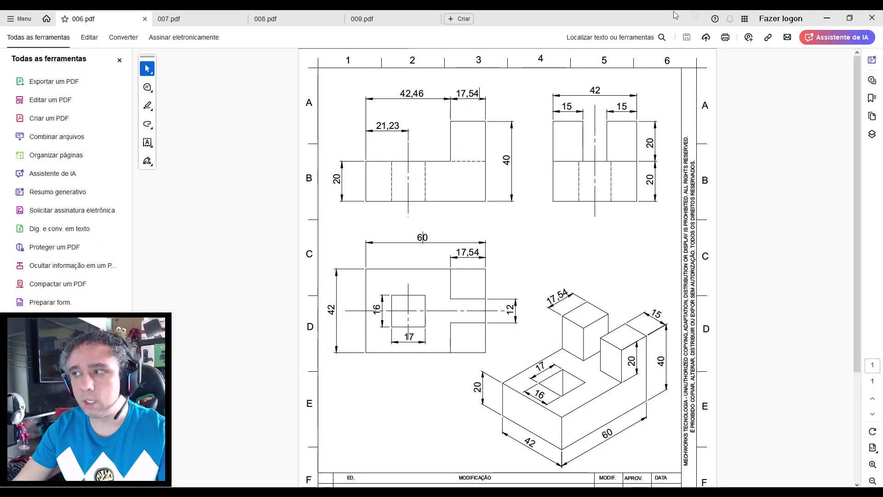
pyautogui.click(826, 18)
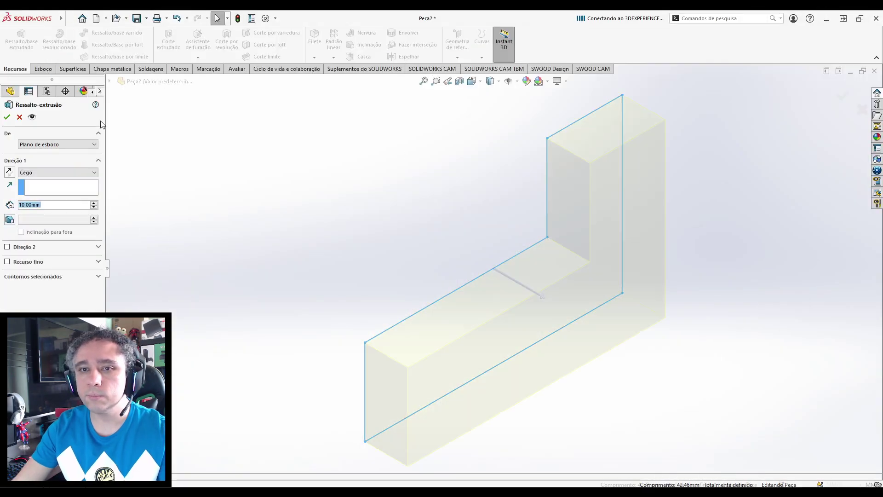
# Extrude the L-shaped profile 42 mm about its mid plane.
pyautogui.click(40, 173)
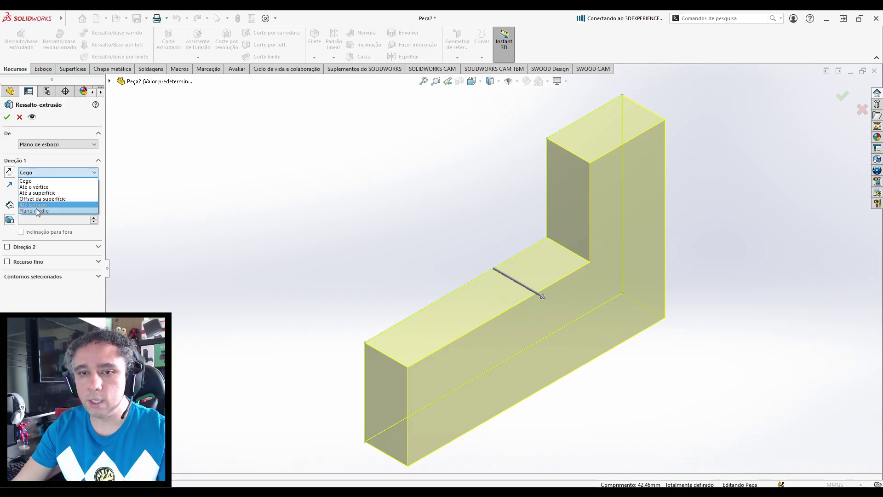
pyautogui.click(38, 212)
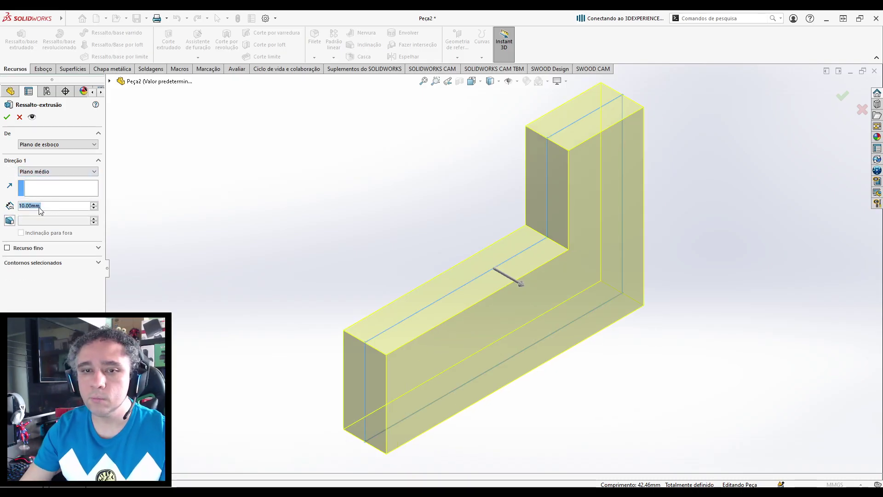
pyautogui.write('42')
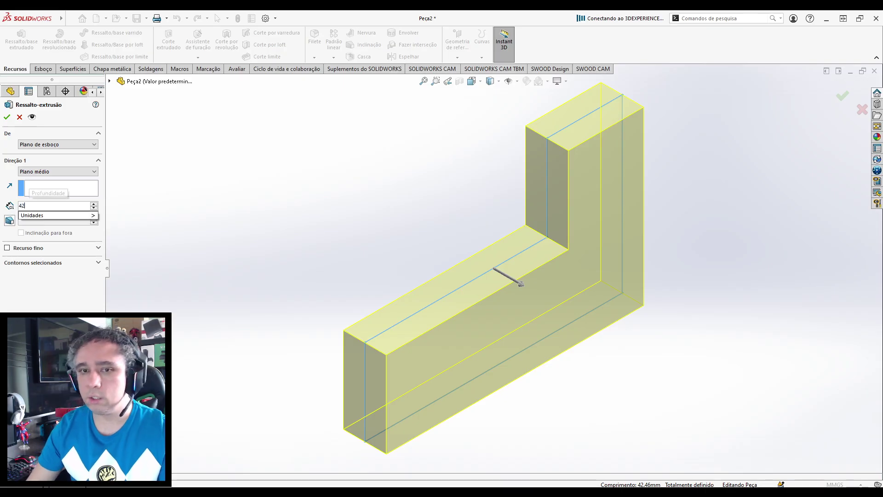
pyautogui.press('Return')
pyautogui.press('f')
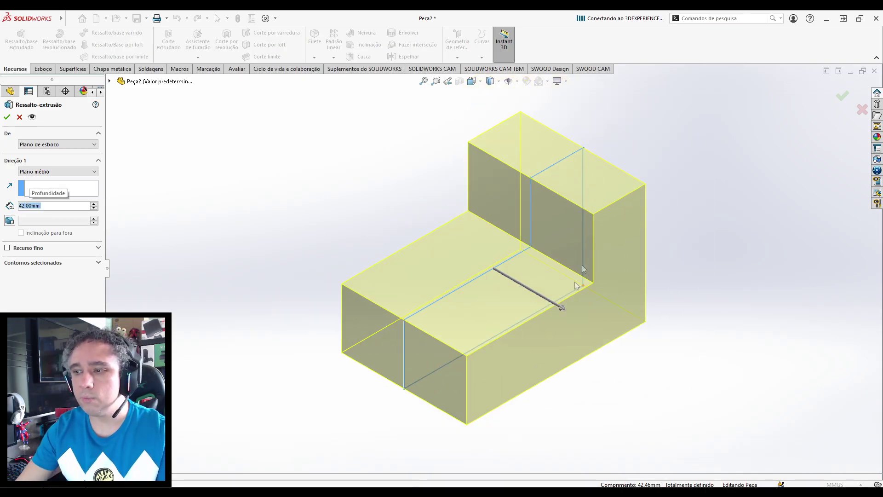
pyautogui.click(7, 116)
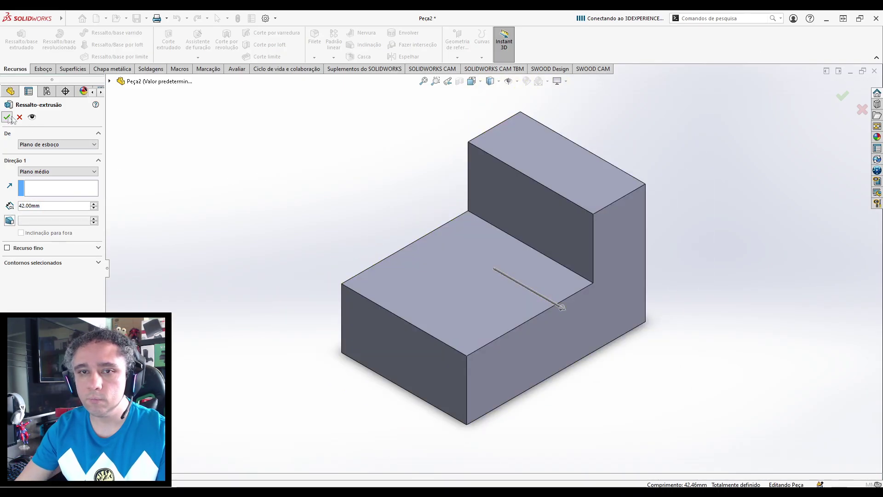
pyautogui.press('f')
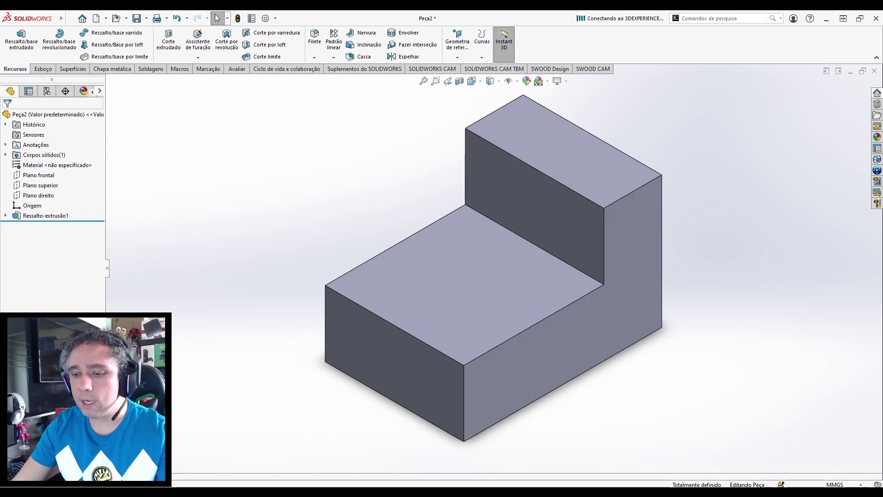
# Check the slot in the 006.pdf drawing and sketch a full-height corner rectangle on the upright's inner face in SOLIDWORKS, about 13 mm from one side.
pyautogui.click(225, 462)
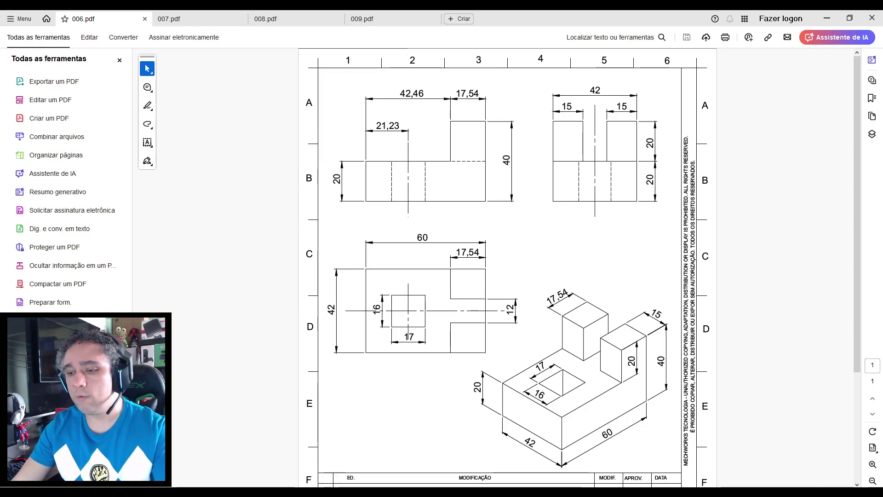
pyautogui.click(481, 469)
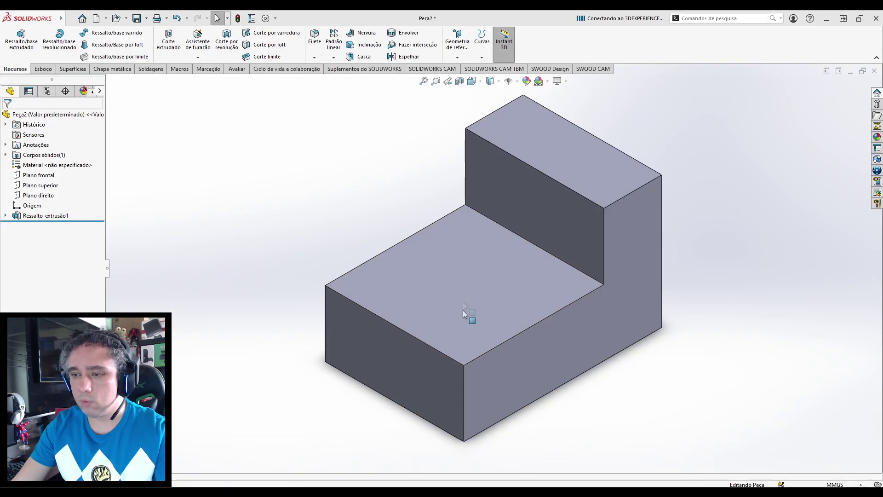
pyautogui.click(520, 200)
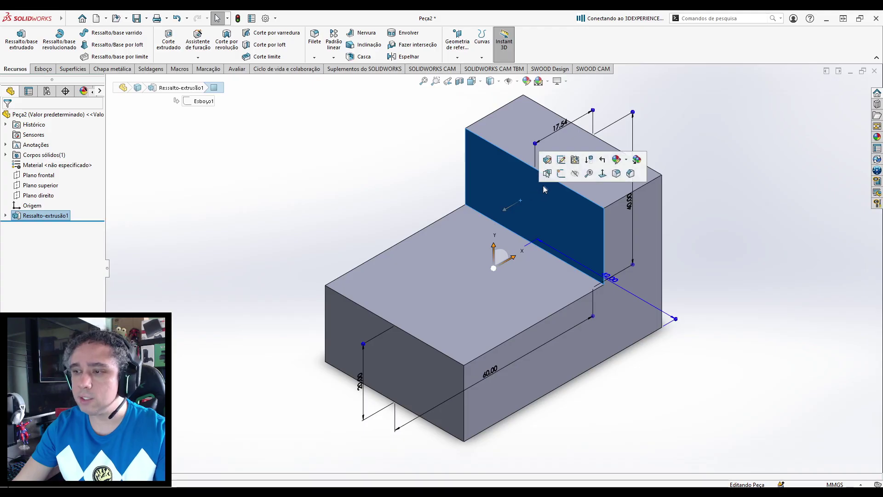
pyautogui.click(561, 173)
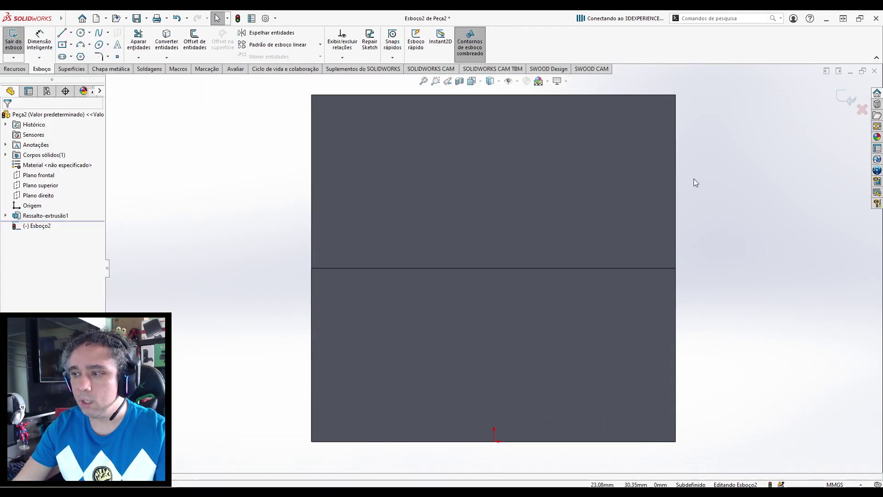
pyautogui.scroll(1, 622, 170)
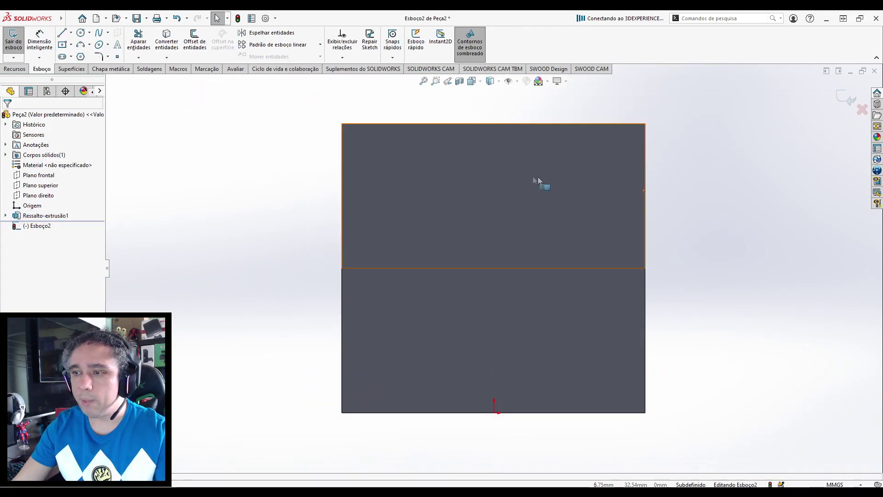
pyautogui.click(71, 44)
pyautogui.click(99, 55)
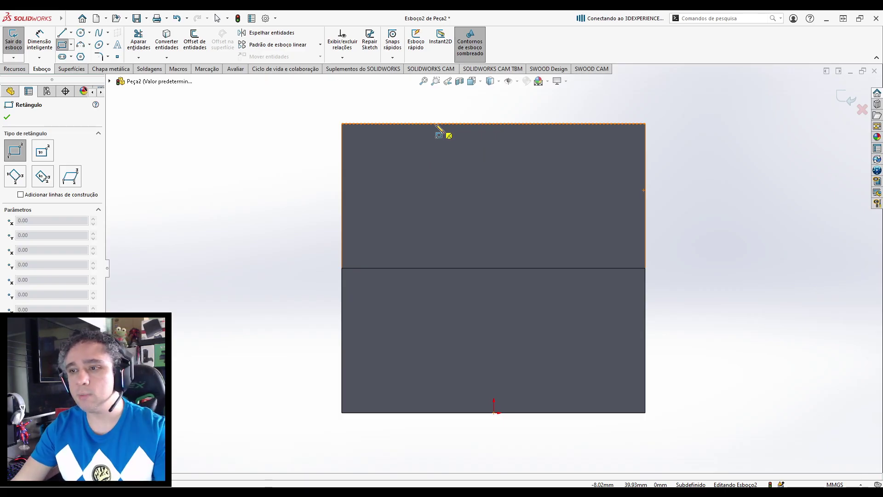
pyautogui.click(436, 123)
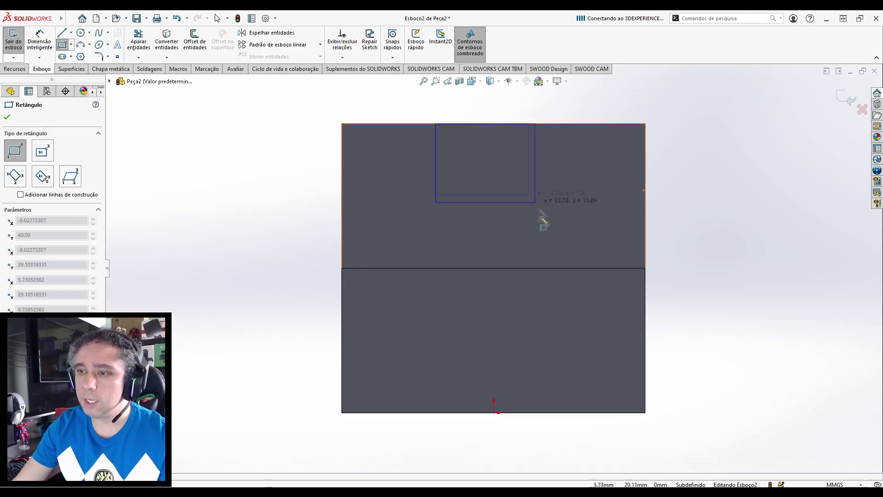
pyautogui.click(546, 268)
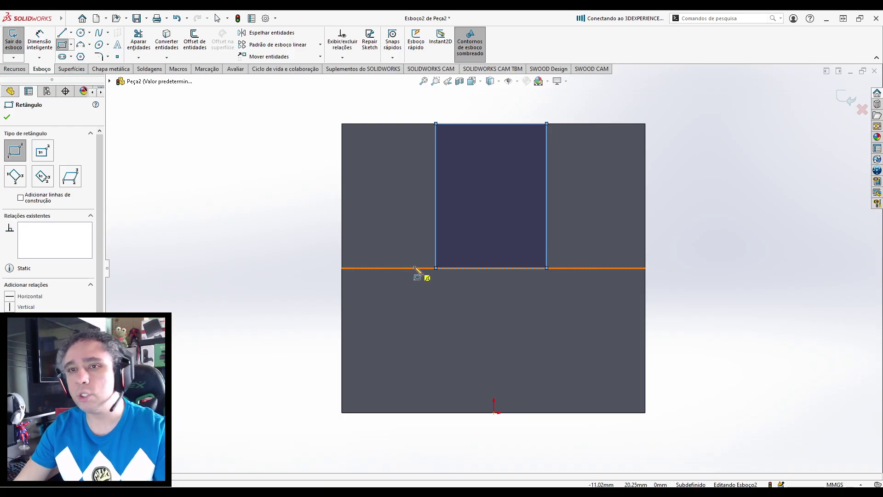
pyautogui.press('Escape')
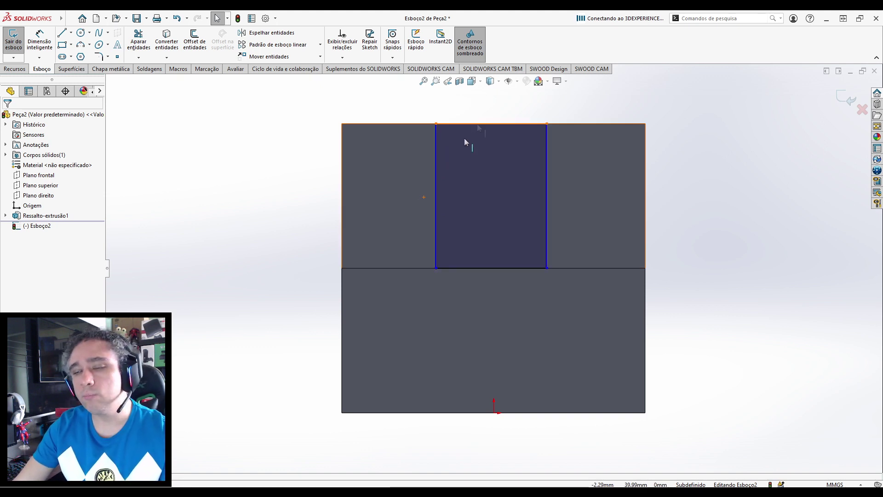
# Check the slot's side distance and width in the 006.pdf drawing, and return to SOLIDWORKS.
pyautogui.click(393, 492)
pyautogui.click(280, 461)
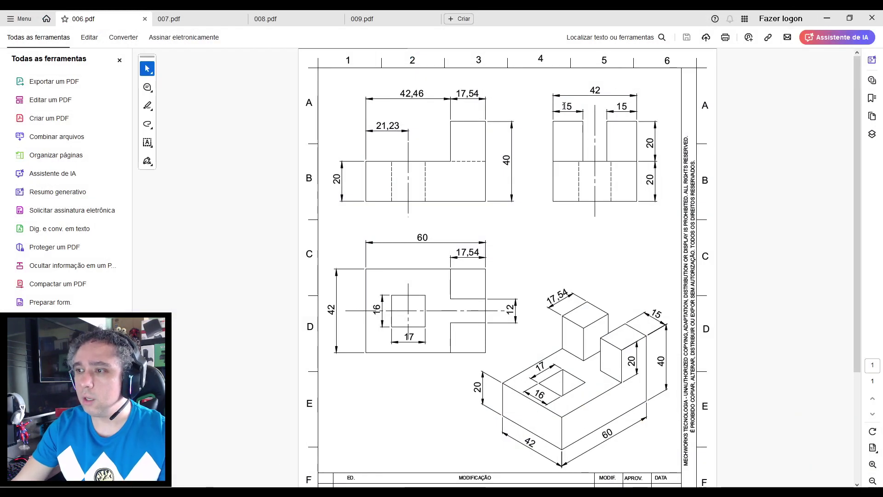
pyautogui.moveTo(569, 106); pyautogui.dragTo(564, 106)
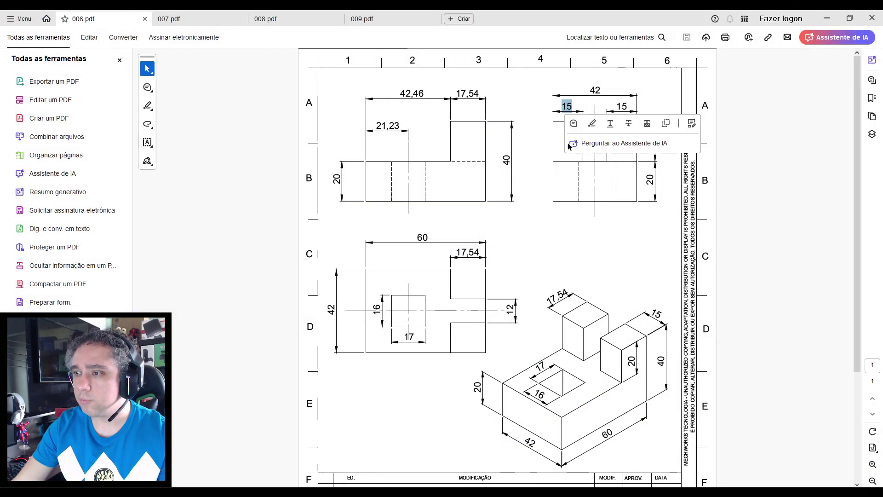
pyautogui.moveTo(507, 306); pyautogui.dragTo(512, 312)
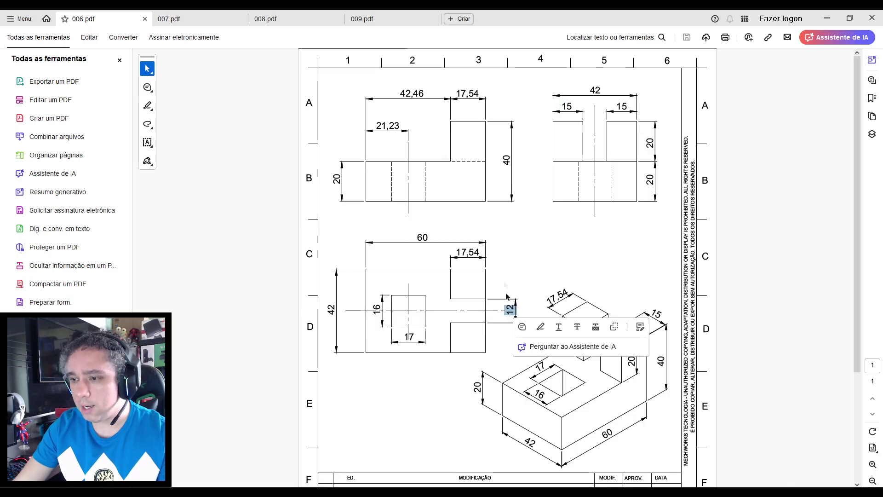
pyautogui.click(501, 255)
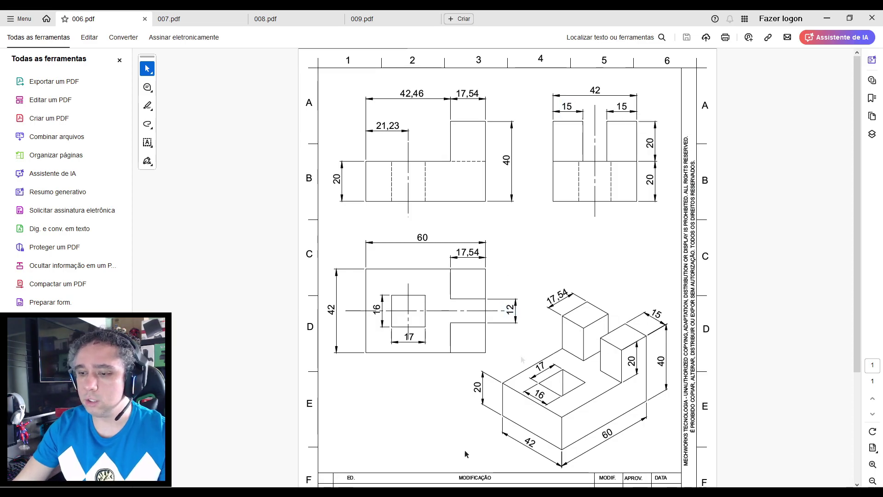
pyautogui.click(827, 18)
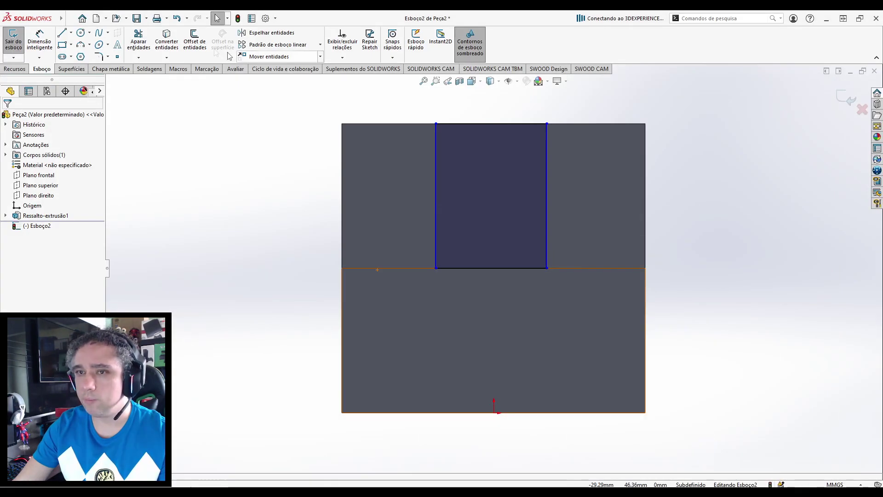
# Dimension the distance from the upright's left edge to the rectangle's nearest side at 15 mm.
pyautogui.click(39, 39)
pyautogui.press('z')
pyautogui.click(367, 171)
pyautogui.click(446, 179)
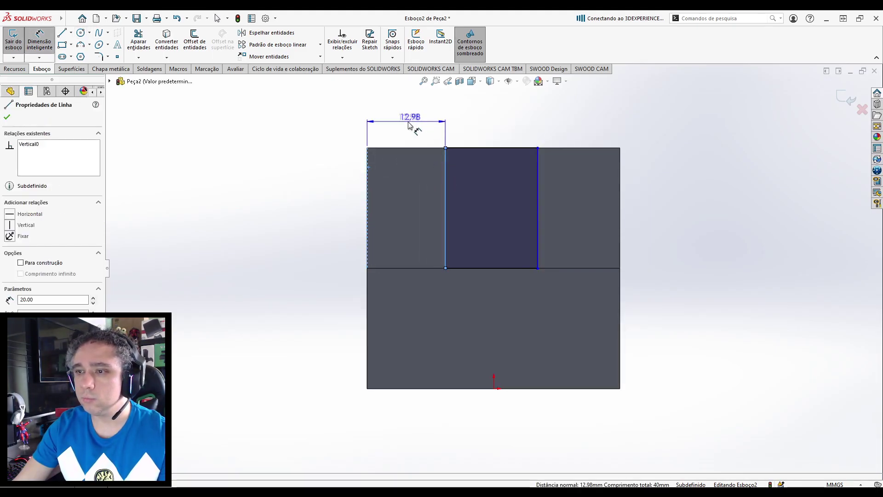
pyautogui.click(407, 124)
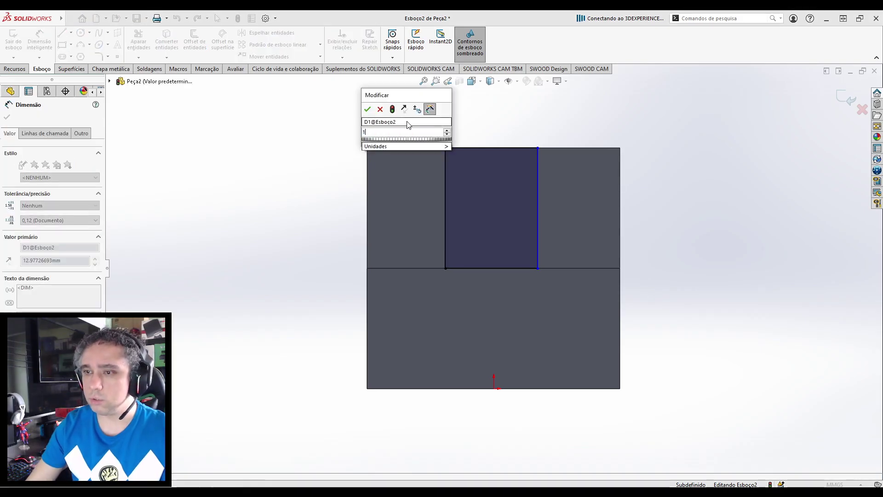
pyautogui.press('Return')
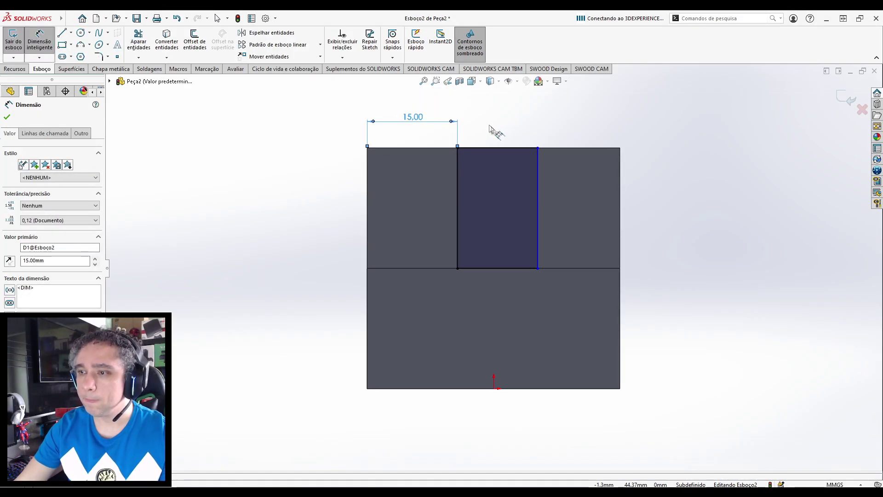
# Dimension the top line of the slot rectangle at 12 mm.
pyautogui.click(490, 126)
pyautogui.click(506, 148)
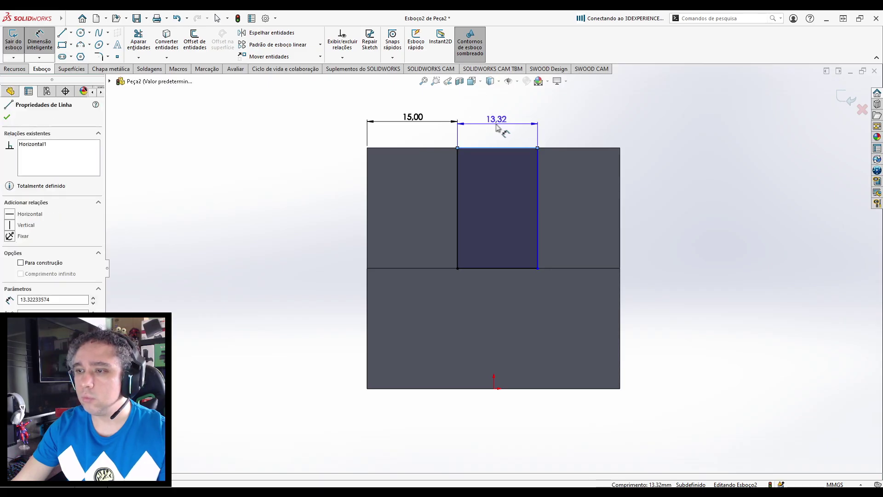
pyautogui.click(495, 125)
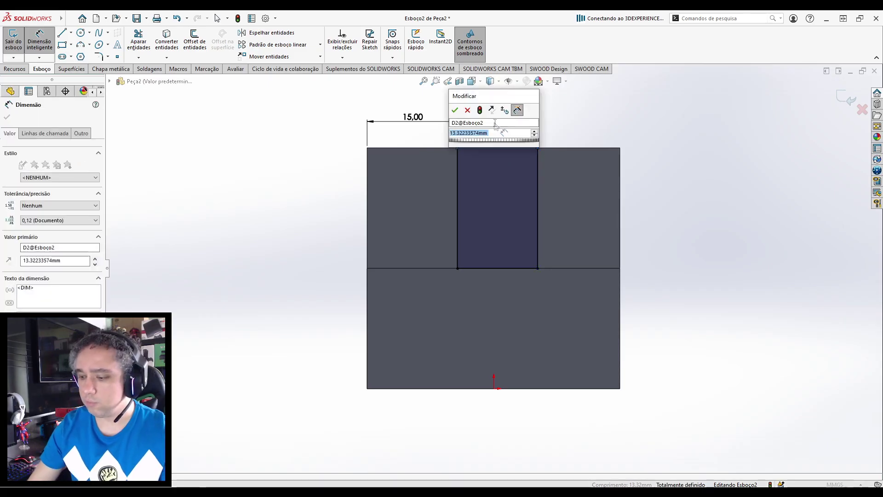
pyautogui.write('12')
pyautogui.press('Return')
# Check the distance from the rectangle's right side to the upright's right edge with Smart Dimension without placing a dimension.
pyautogui.click(613, 171)
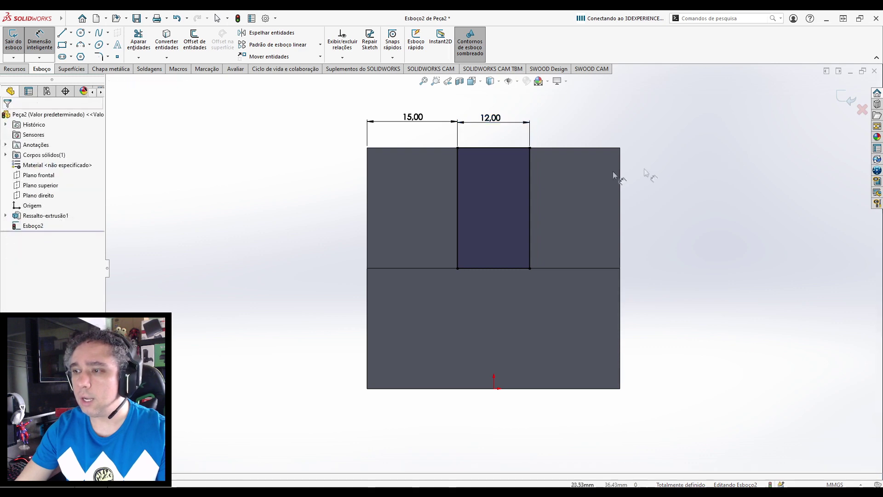
pyautogui.click(530, 172)
pyautogui.click(619, 171)
pyautogui.press('Escape')
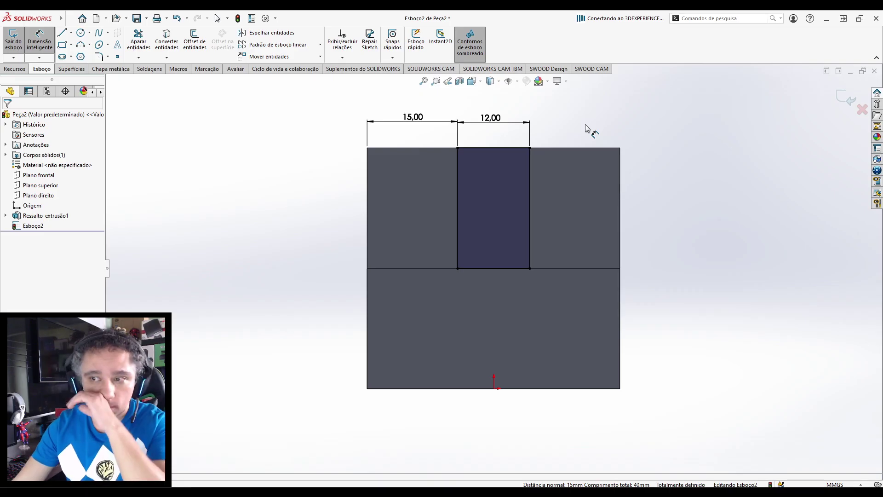
# Exit the slot sketch and cut its rectangle through all of the upright.
pyautogui.click(846, 99)
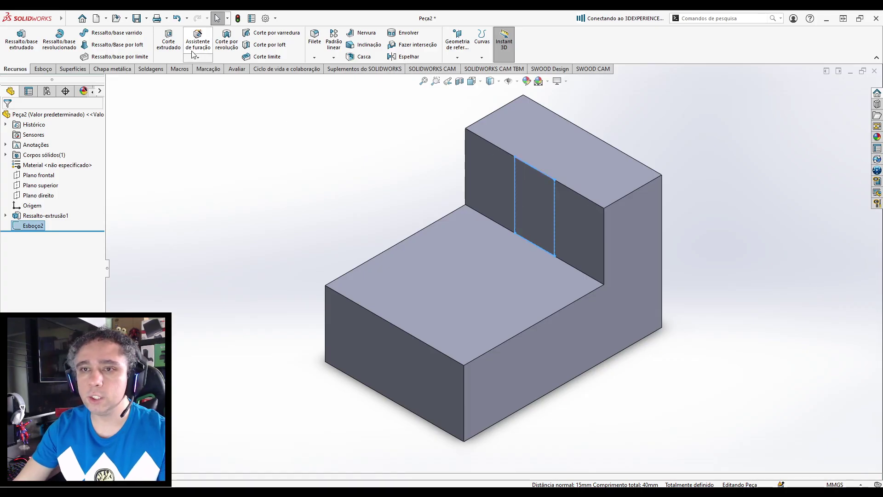
pyautogui.click(176, 46)
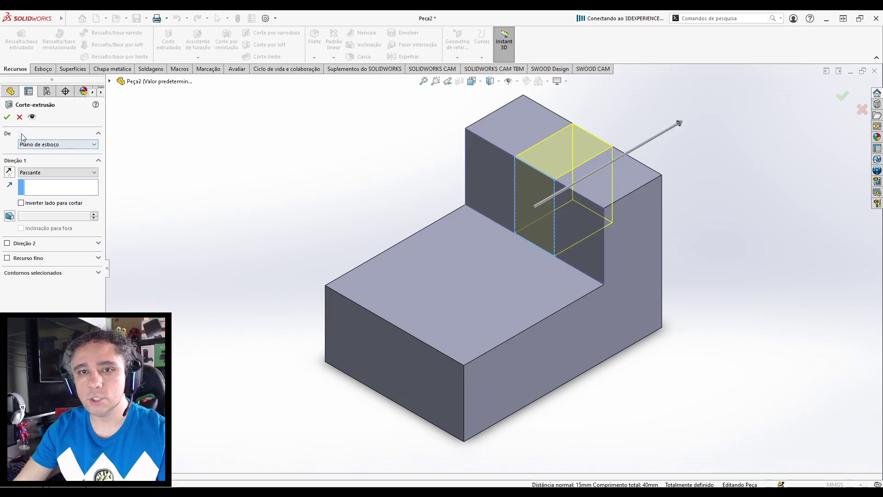
pyautogui.click(7, 116)
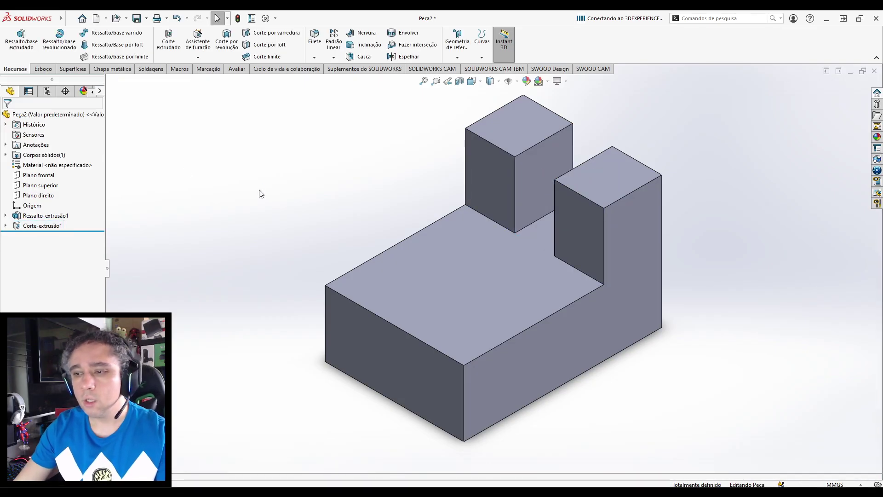
# Sketch a centre rectangle on the base's top face, centred level with the origin and about 18.6 mm from it, and select its centre point.
pyautogui.click(435, 300)
pyautogui.click(475, 273)
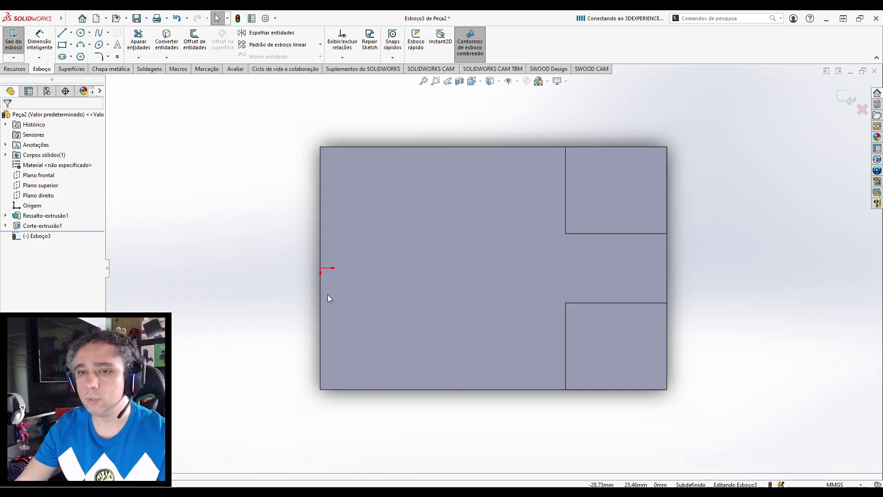
pyautogui.click(72, 45)
pyautogui.click(92, 67)
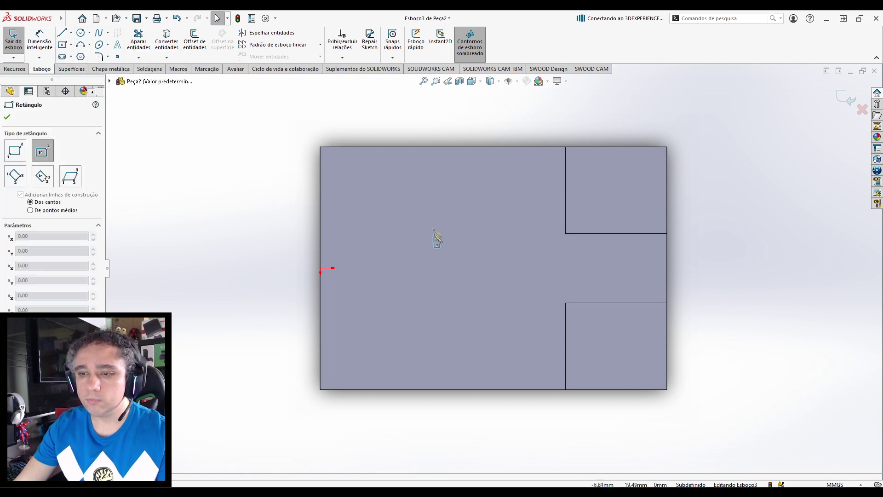
pyautogui.click(428, 268)
pyautogui.click(481, 317)
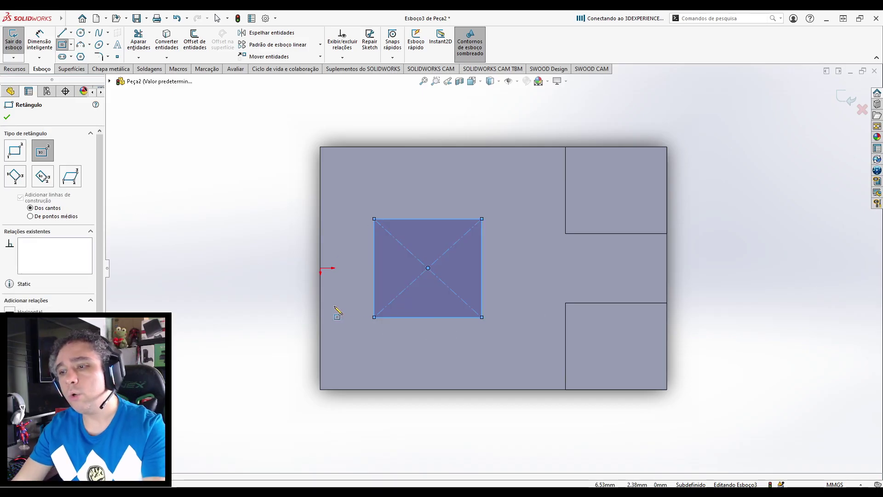
pyautogui.press('Escape')
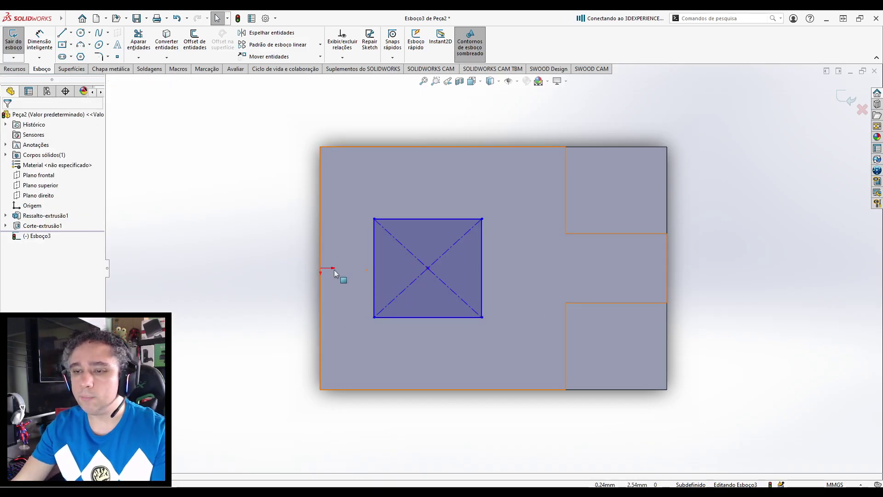
pyautogui.click(427, 269)
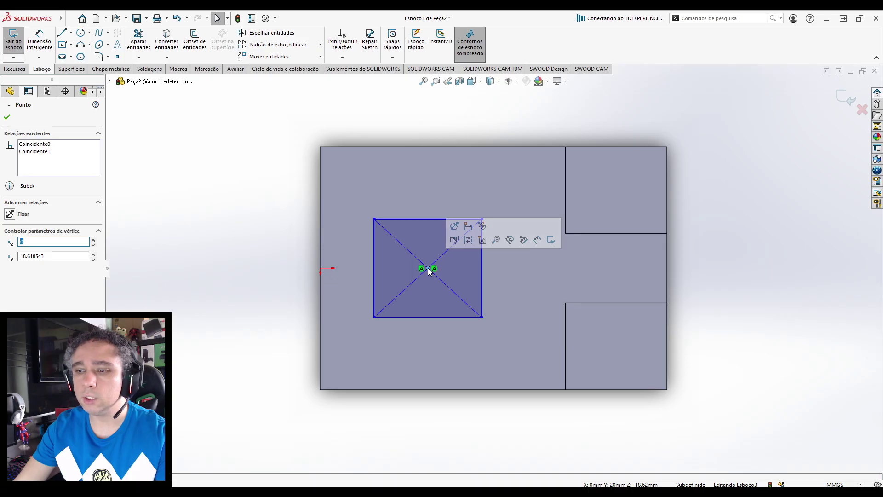
# Undo a trial Horizontal relation and apply a Vertical relation between the rectangle's centre point and the origin.
pyautogui.keyDown('ctrl'); pyautogui.click(322, 269); pyautogui.keyUp('ctrl')
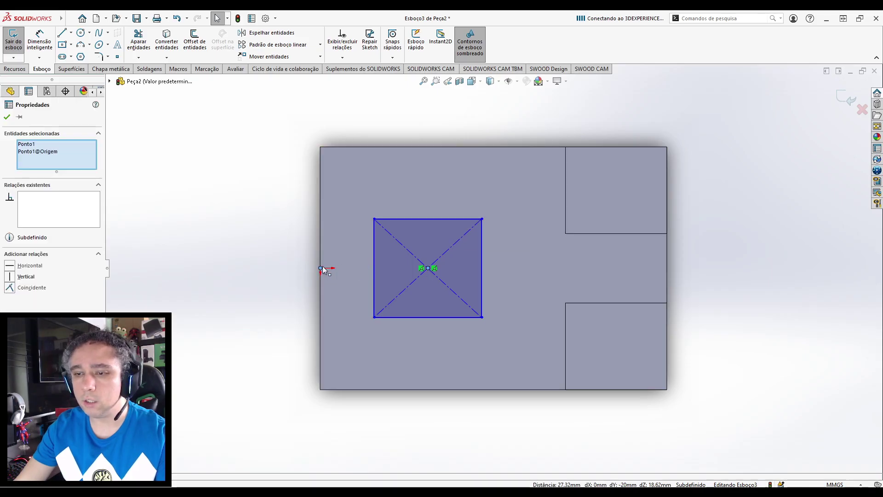
pyautogui.click(10, 266)
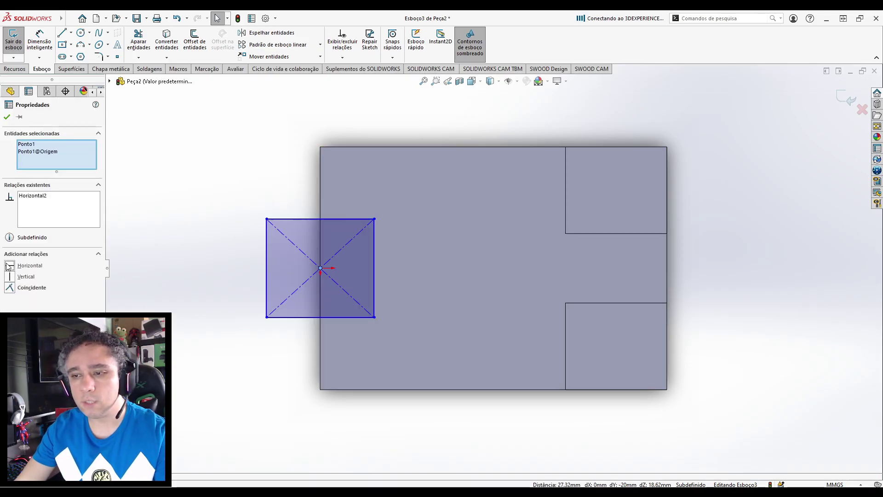
pyautogui.press('Escape')
pyautogui.hotkey('ctrl', 'z')
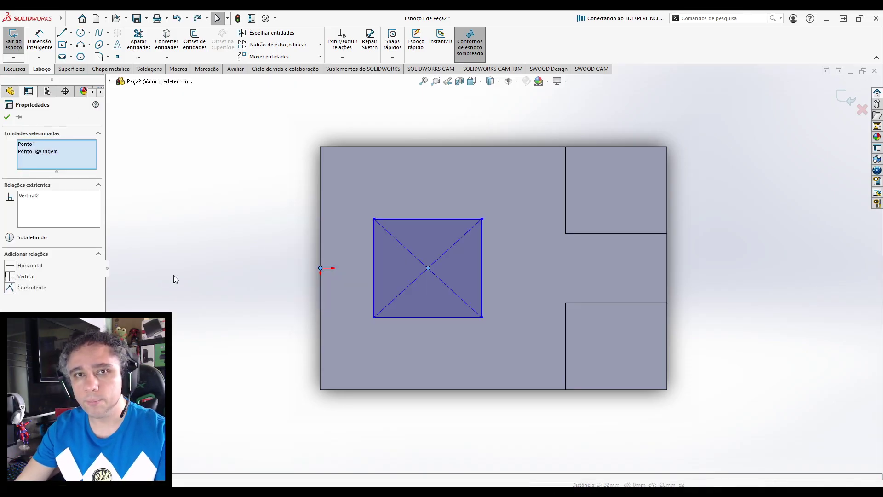
pyautogui.press('Escape')
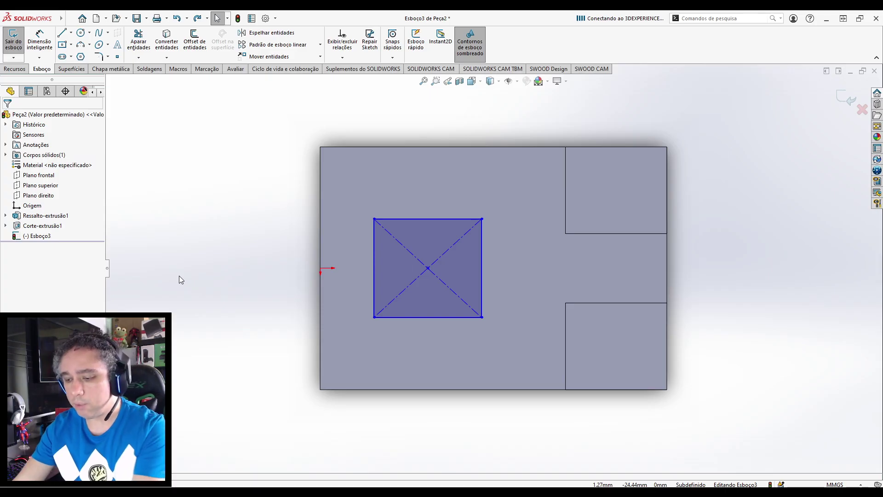
pyautogui.hotkey('shift', 'Up')
pyautogui.hotkey('shift', 'Right')
pyautogui.hotkey('shift', 'Down')
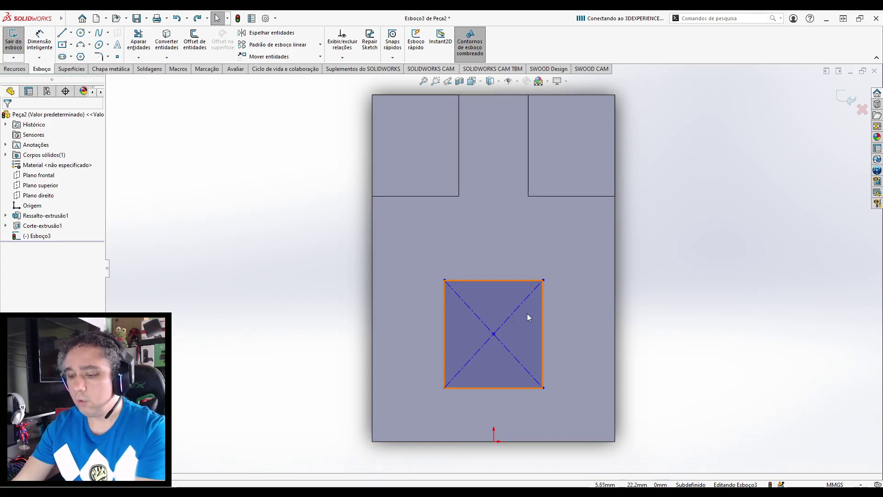
pyautogui.hotkey('shift', 'Up')
pyautogui.hotkey('shift', 'Left')
pyautogui.hotkey('shift', 'Down')
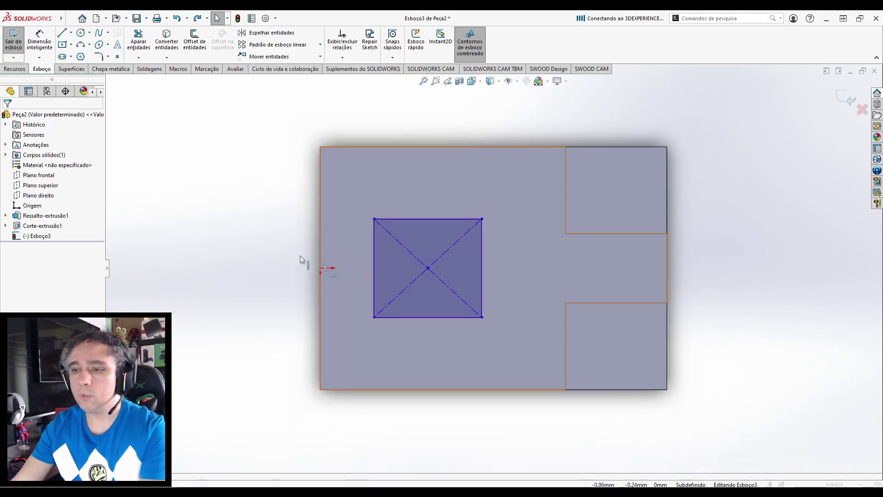
# Dimension the distance from the base's outer edge on the origin side to the rectangle's centre at 21.23 mm.
pyautogui.click(40, 47)
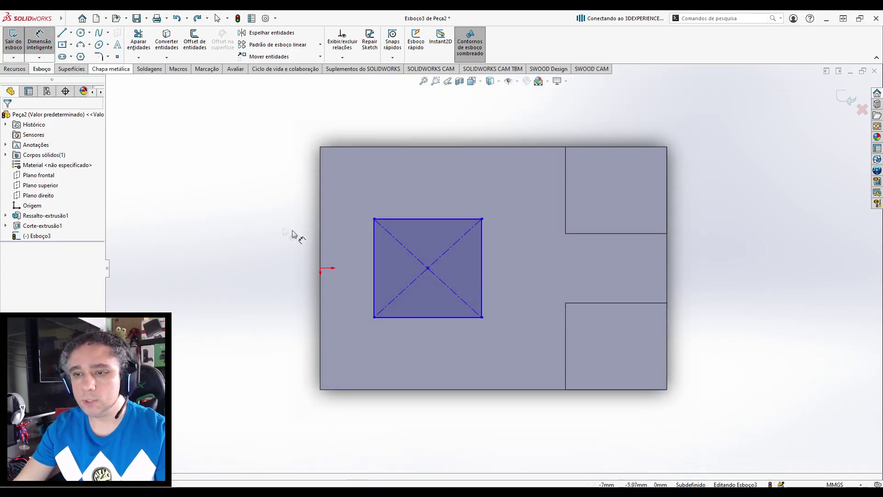
pyautogui.click(428, 267)
pyautogui.click(375, 122)
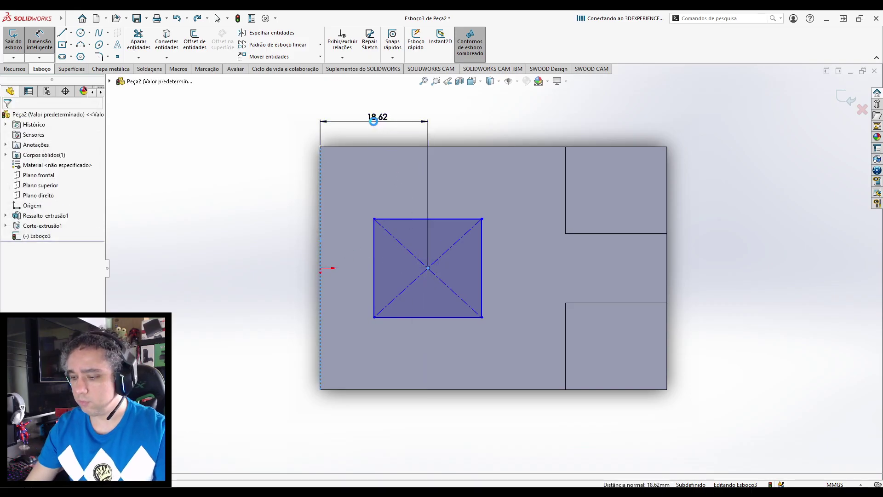
pyautogui.write('21.23')
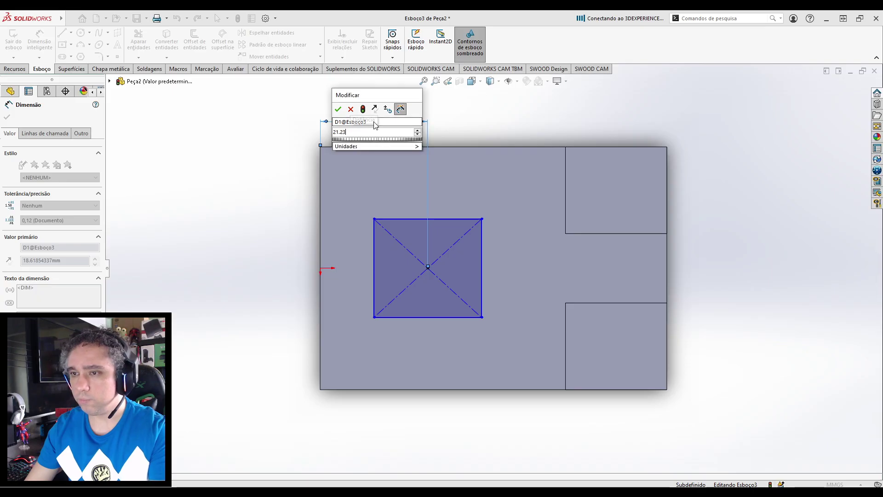
pyautogui.press('Return')
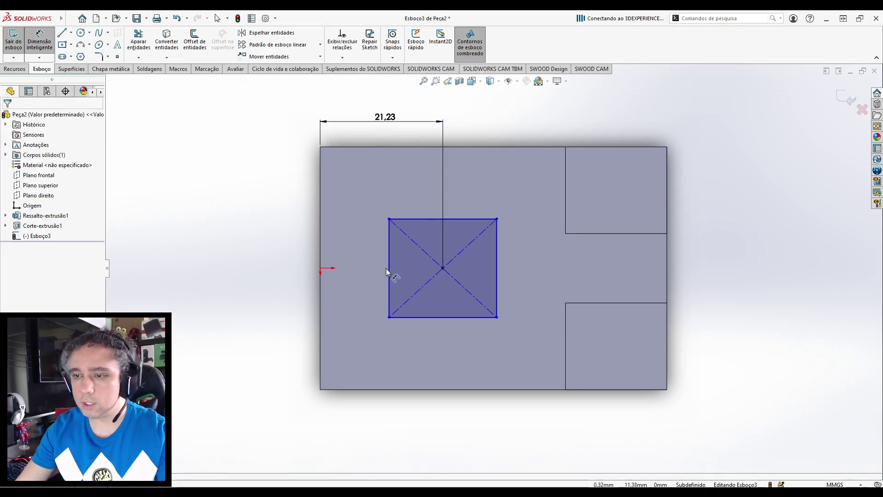
# Dimension the rectangle at 17 mm along the base's length and 16 mm across its width.
pyautogui.click(425, 219)
pyautogui.click(432, 197)
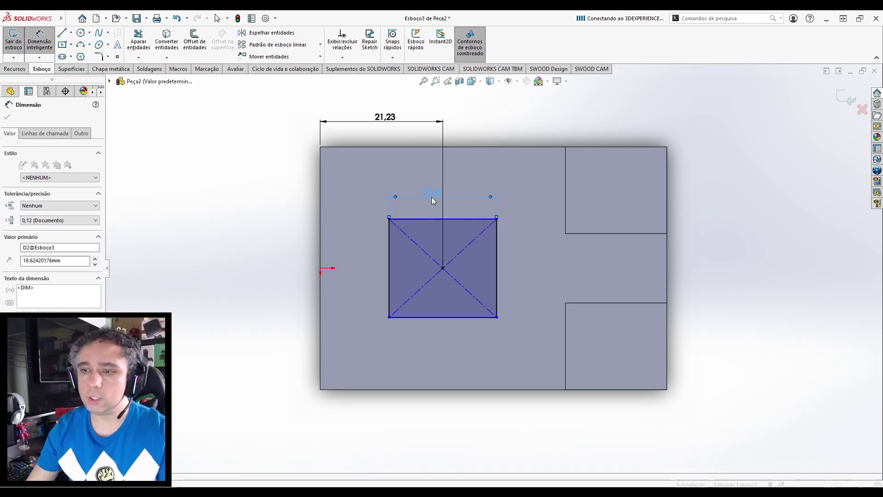
pyautogui.write('17')
pyautogui.press('Return')
pyautogui.click(278, 199)
pyautogui.click(395, 239)
pyautogui.click(365, 268)
pyautogui.write('16')
pyautogui.press('Return')
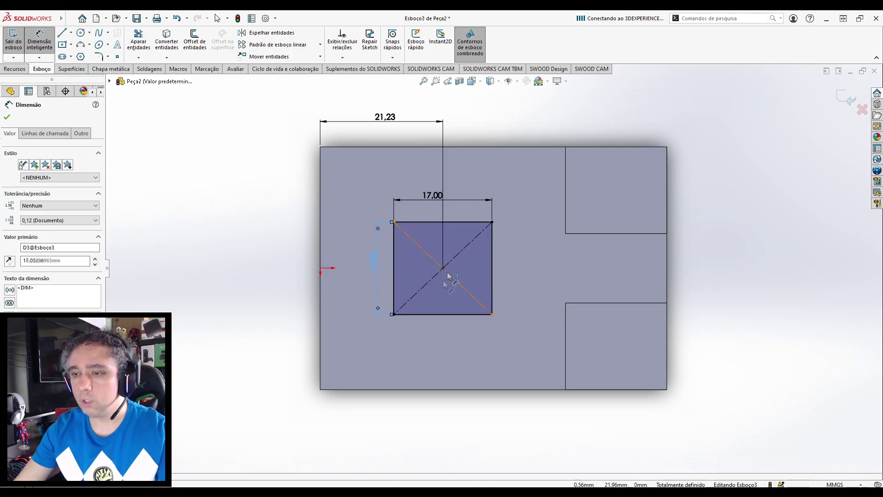
pyautogui.click(635, 438)
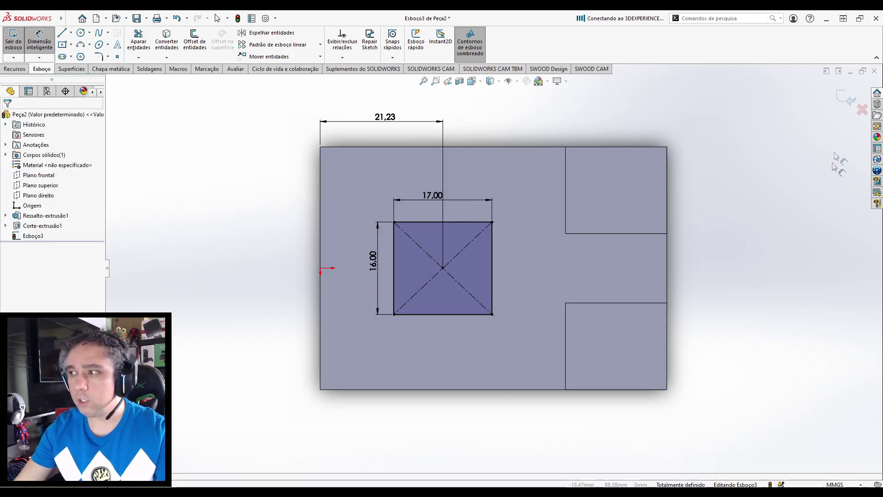
# Exit the rectangle sketch and make an extruded cut from it in the base.
pyautogui.click(844, 97)
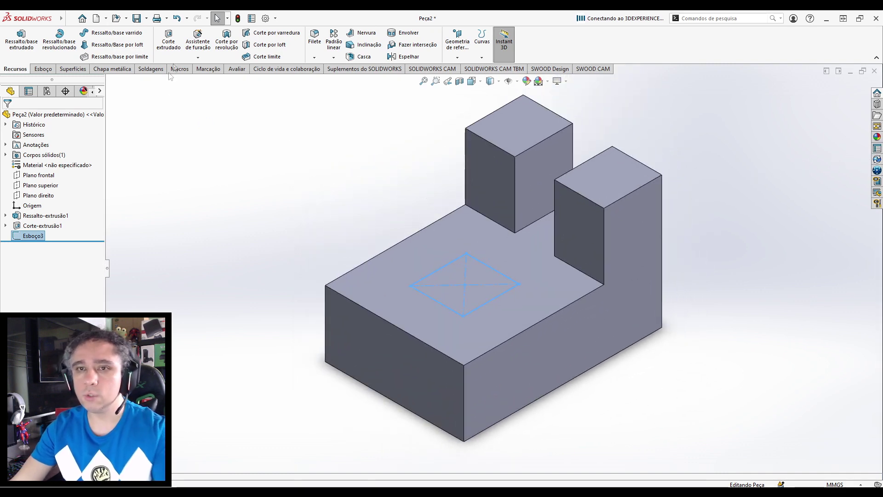
pyautogui.click(172, 42)
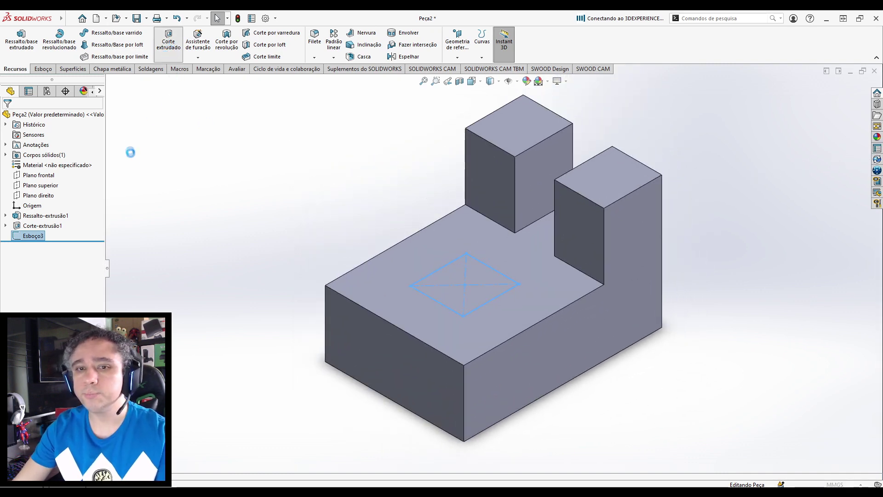
pyautogui.click(7, 116)
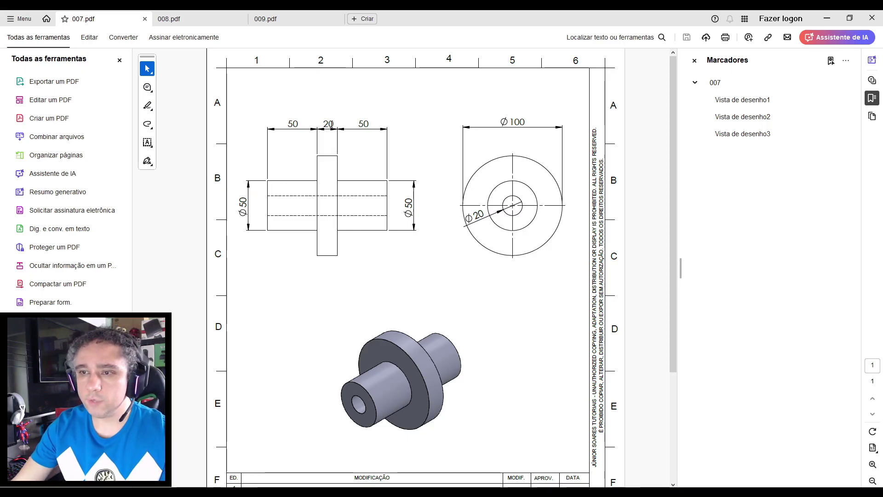
# Examine the thickness dimension of the central flange in the 007.pdf drawing.
pyautogui.moveTo(332, 123); pyautogui.dragTo(327, 124)
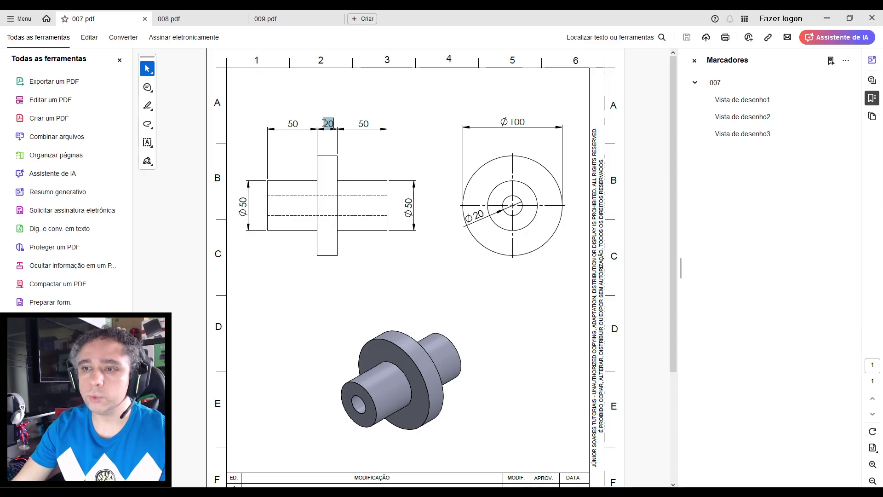
pyautogui.click(316, 170)
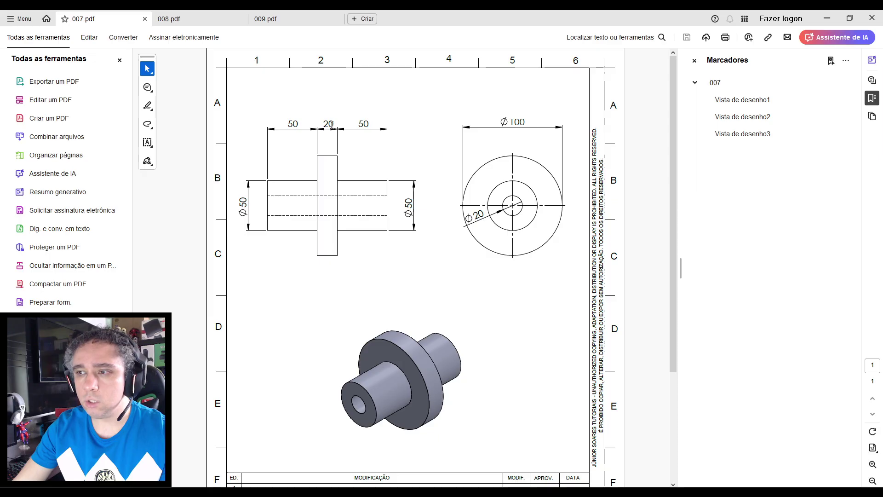
pyautogui.moveTo(332, 124); pyautogui.dragTo(325, 125)
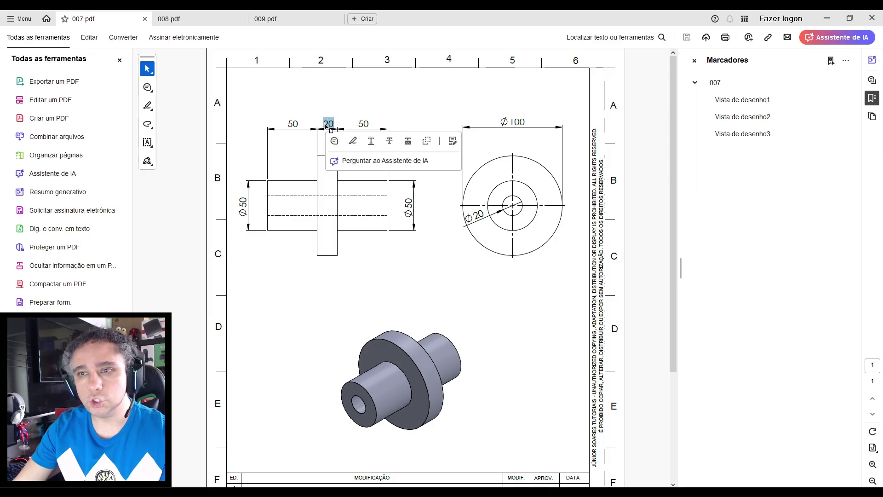
pyautogui.click(355, 107)
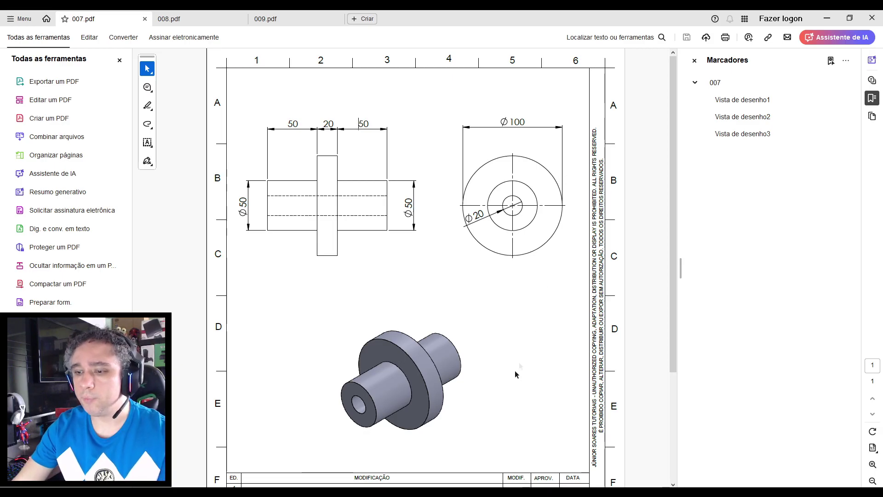
# Switch to SOLIDWORKS, create a new part and start a sketch on the front plane.
pyautogui.hotkey('alt', 'Tab')
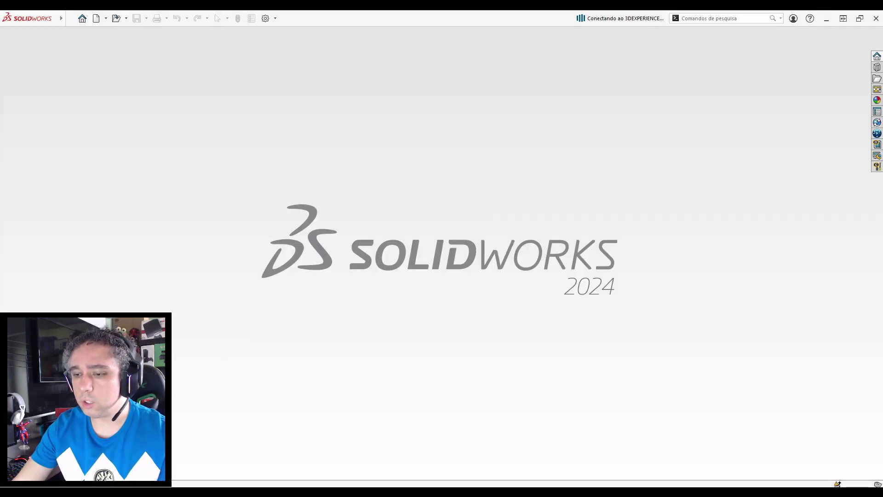
pyautogui.click(95, 19)
pyautogui.click(272, 145)
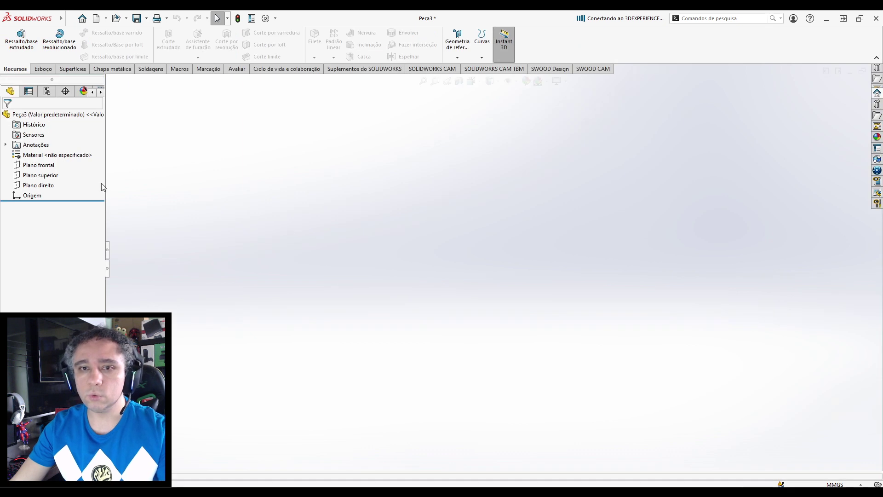
pyautogui.click(38, 165)
pyautogui.click(67, 154)
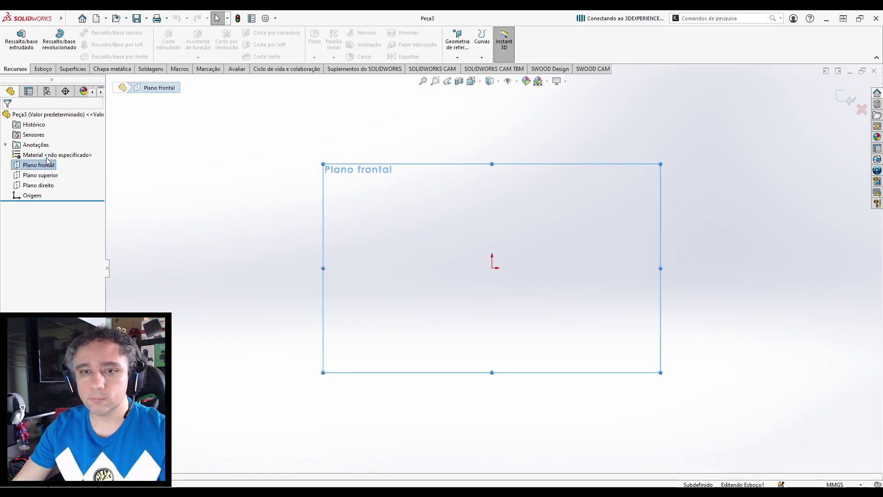
# Draw a circle centred on the origin and dimension its diameter at 100 mm.
pyautogui.click(81, 32)
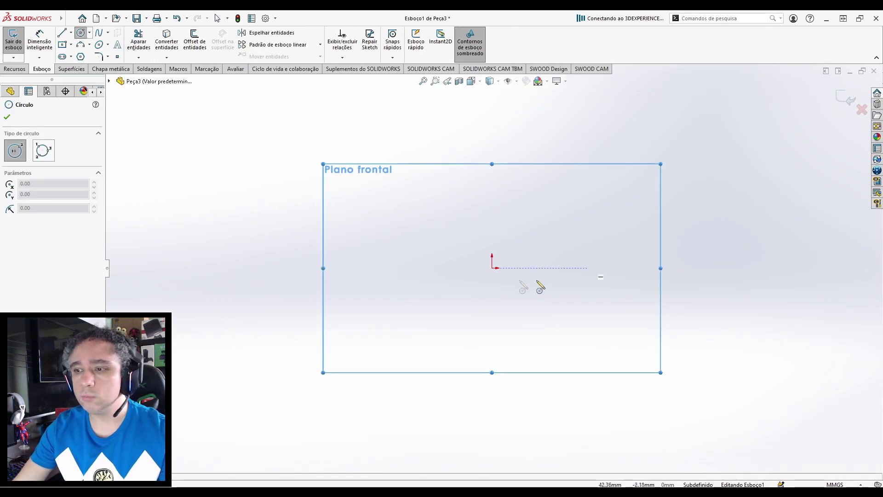
pyautogui.click(493, 268)
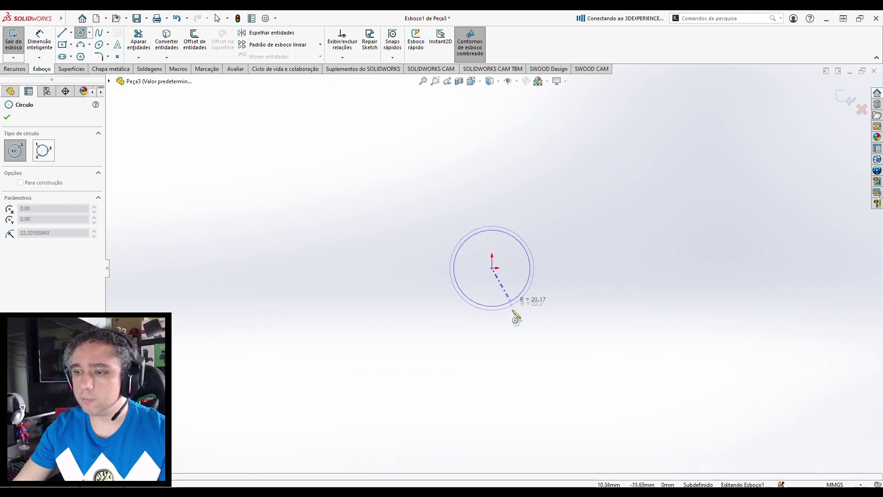
pyautogui.click(541, 347)
pyautogui.click(39, 42)
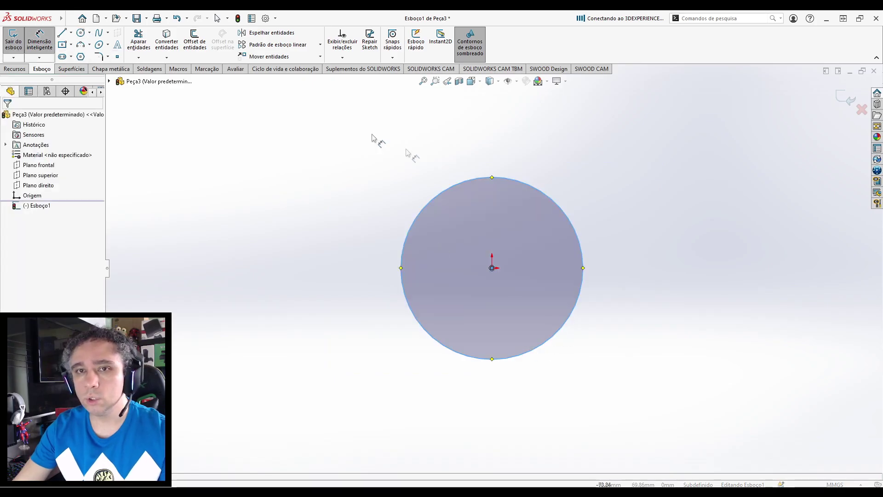
pyautogui.click(479, 176)
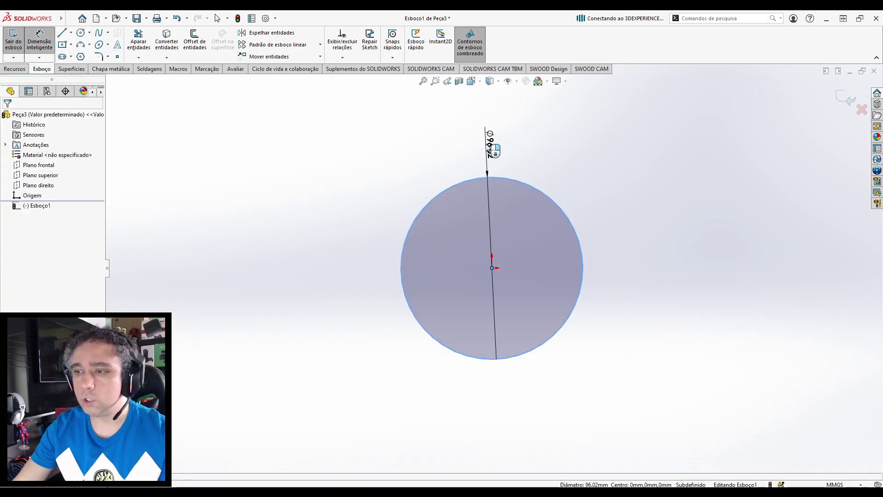
pyautogui.click(486, 147)
pyautogui.write('100')
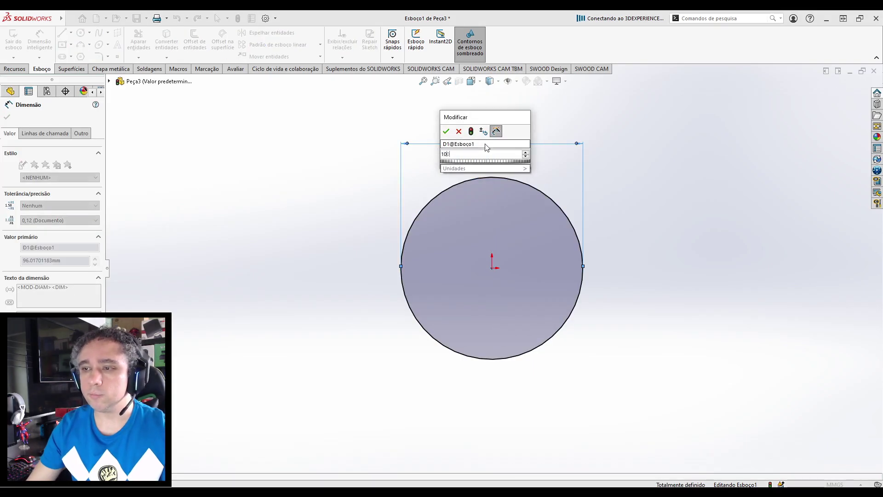
pyautogui.press('Return')
pyautogui.press('Escape')
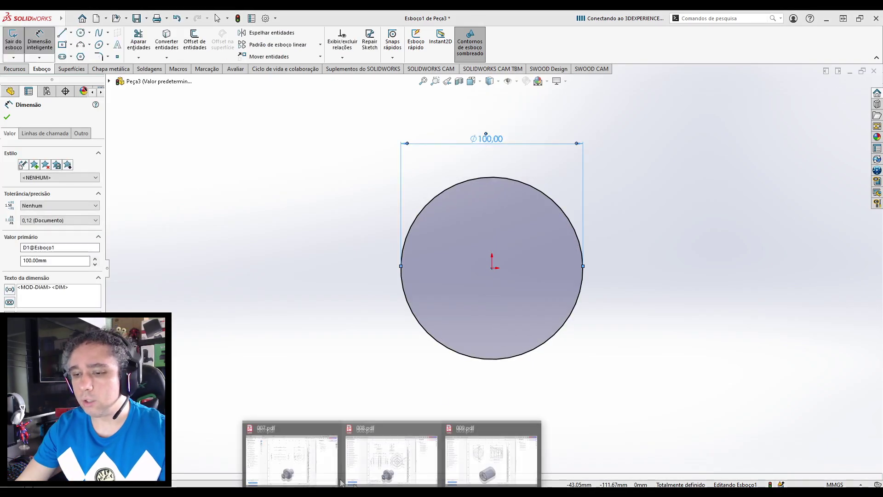
# Switch to 007.pdf to check the flange's thickness, and return to SOLIDWORKS.
pyautogui.click(285, 466)
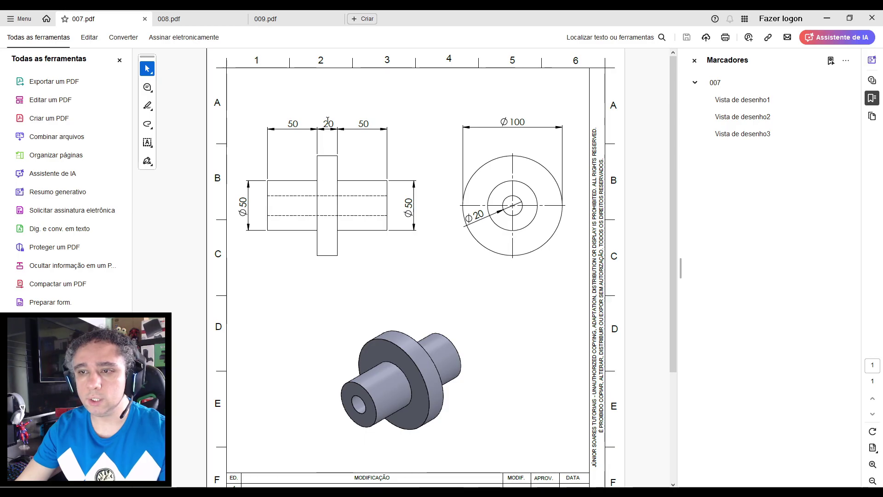
pyautogui.click(827, 18)
pyautogui.click(317, 163)
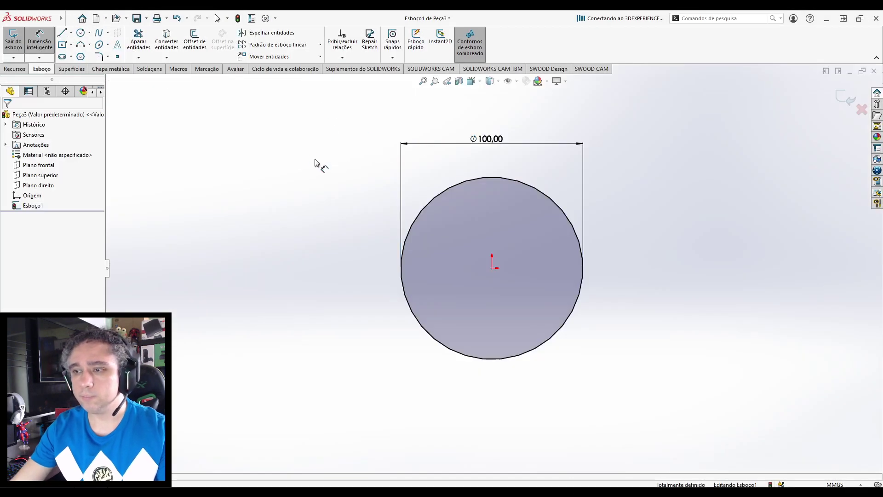
# Close the circle sketch and extrude it 20 mm with the mid-plane end condition to form the flange.
pyautogui.click(844, 97)
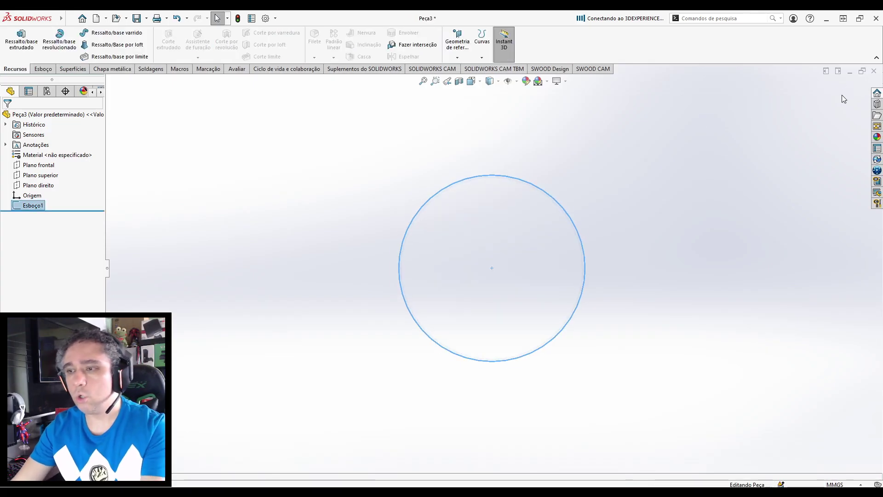
pyautogui.hotkey('ctrl', '7')
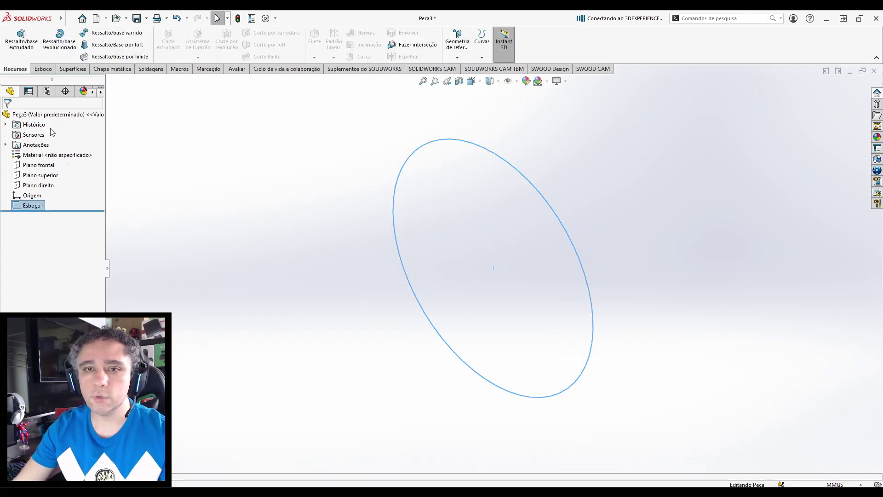
pyautogui.click(19, 48)
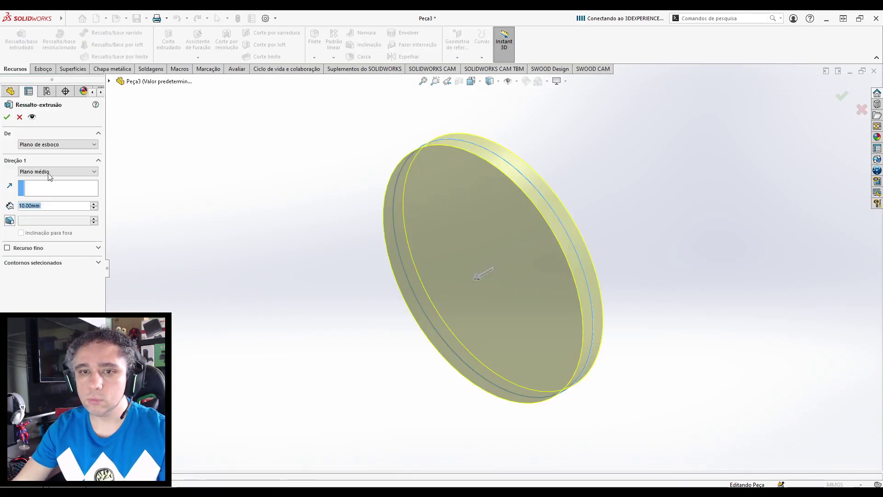
pyautogui.write('20')
pyautogui.press('Return')
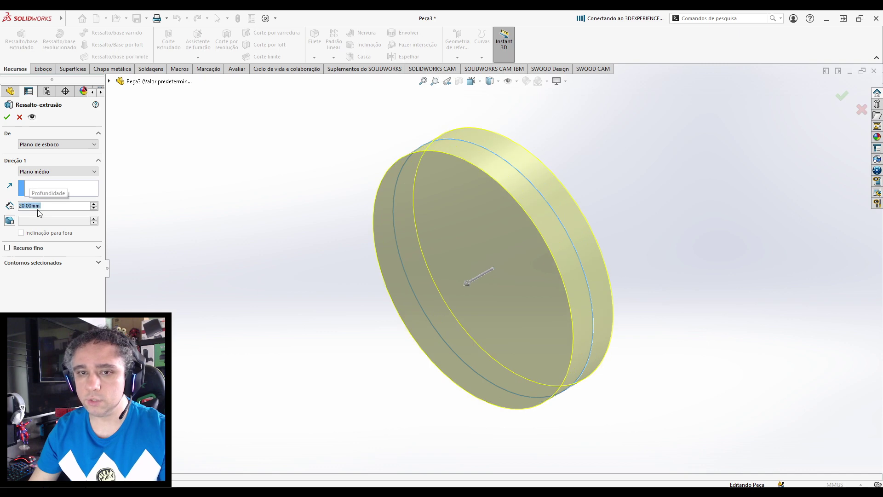
pyautogui.click(7, 117)
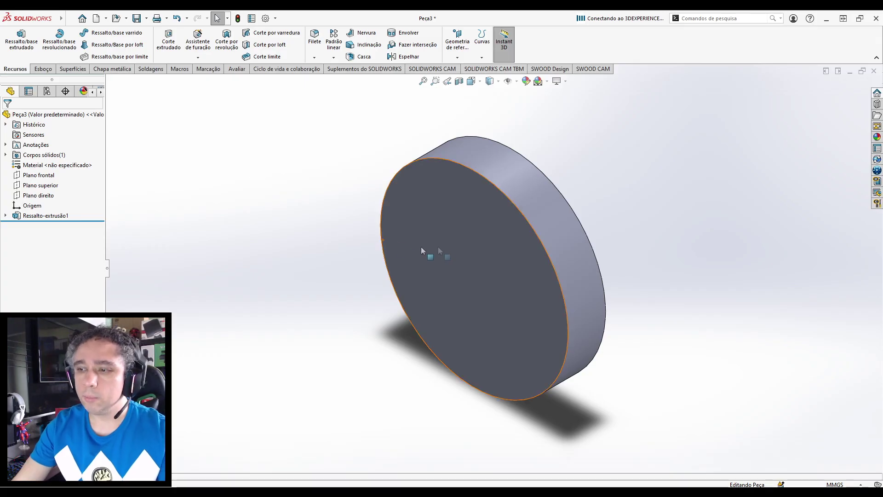
# Switch to 007.pdf to examine the diameter and length dimensions of both side cylinders, and return to SOLIDWORKS.
pyautogui.moveTo(392, 492)
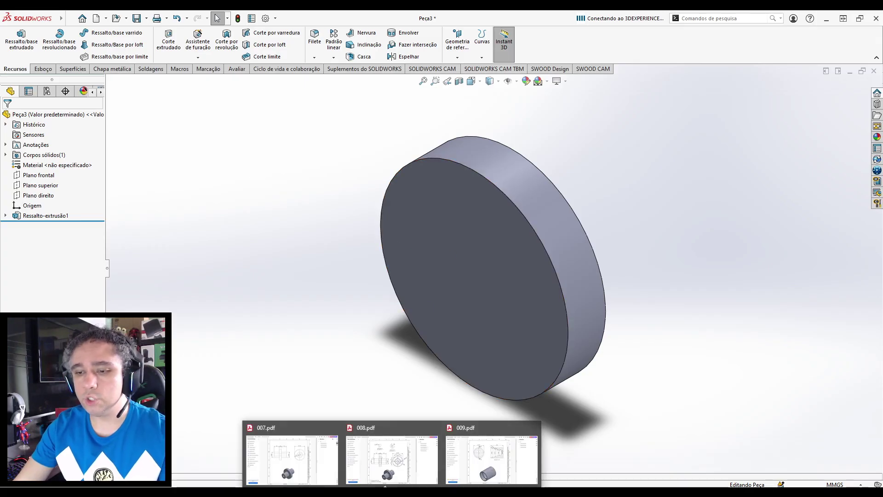
pyautogui.click(286, 465)
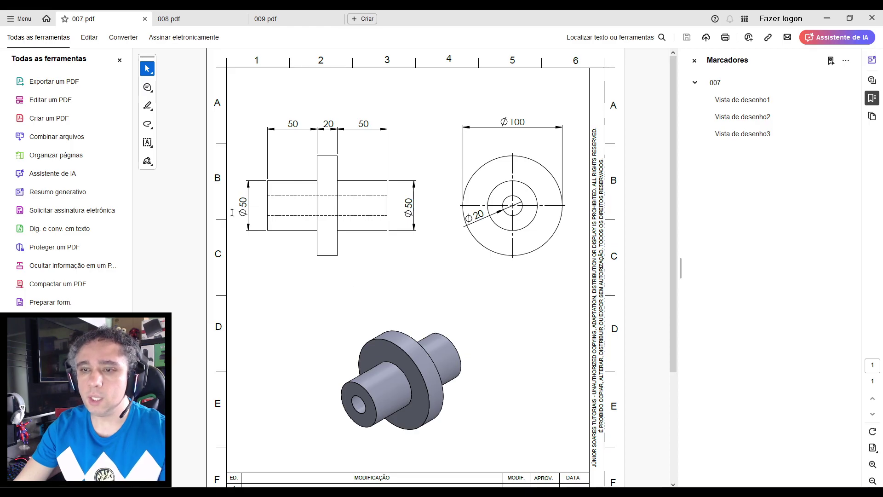
pyautogui.moveTo(248, 198); pyautogui.dragTo(244, 210)
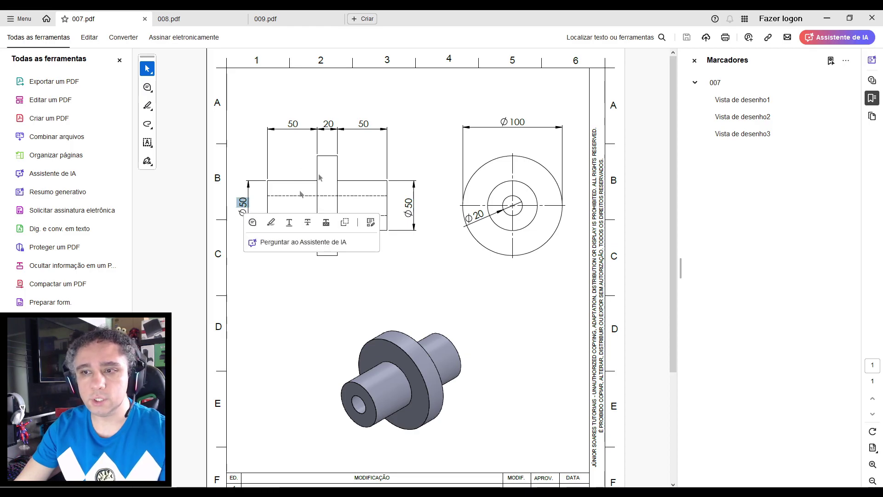
pyautogui.moveTo(303, 125); pyautogui.dragTo(286, 123)
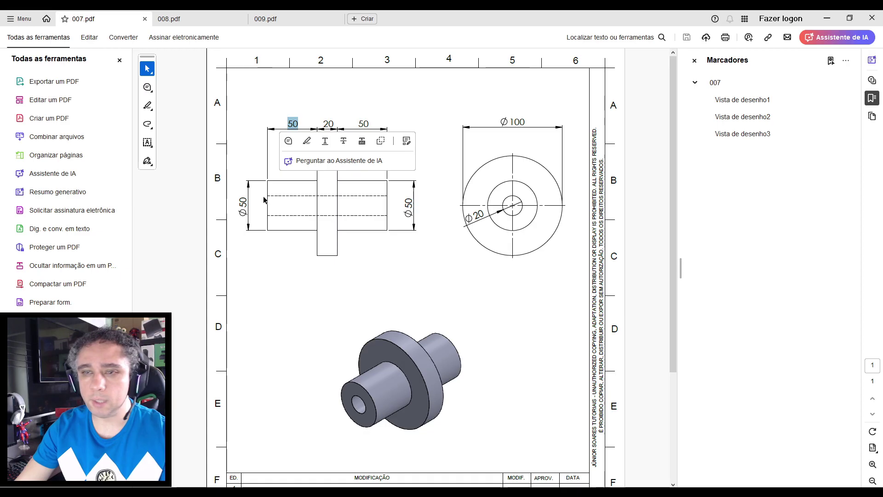
pyautogui.click(379, 197)
pyautogui.doubleClick(410, 202)
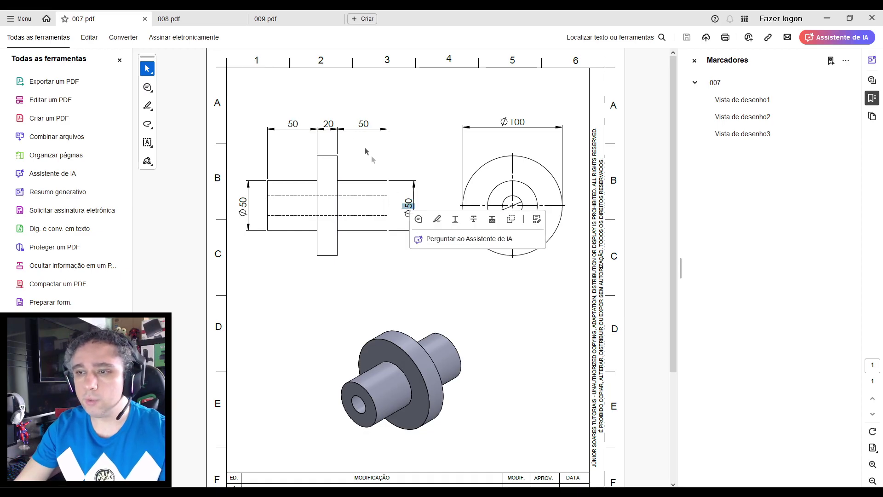
pyautogui.doubleClick(363, 123)
pyautogui.click(501, 127)
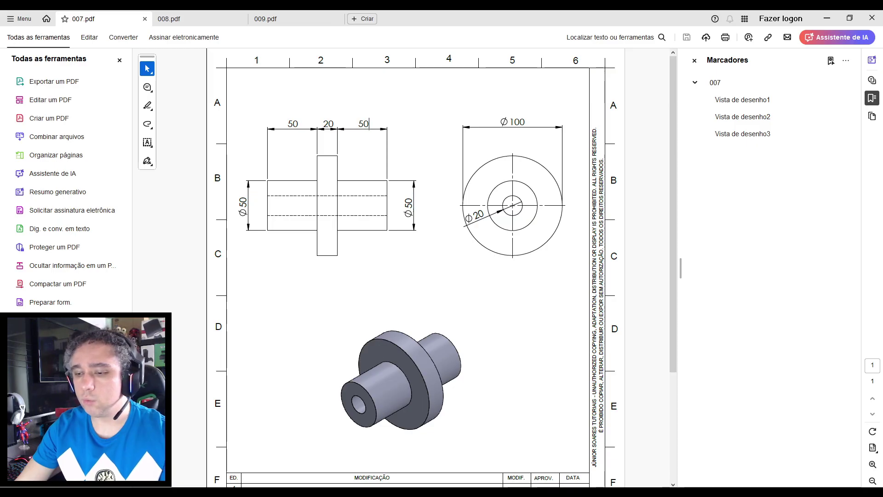
pyautogui.click(419, 492)
# Start a sketch on the flange's front face and draw a circle about 49 mm in diameter centred on the origin.
pyautogui.click(477, 280)
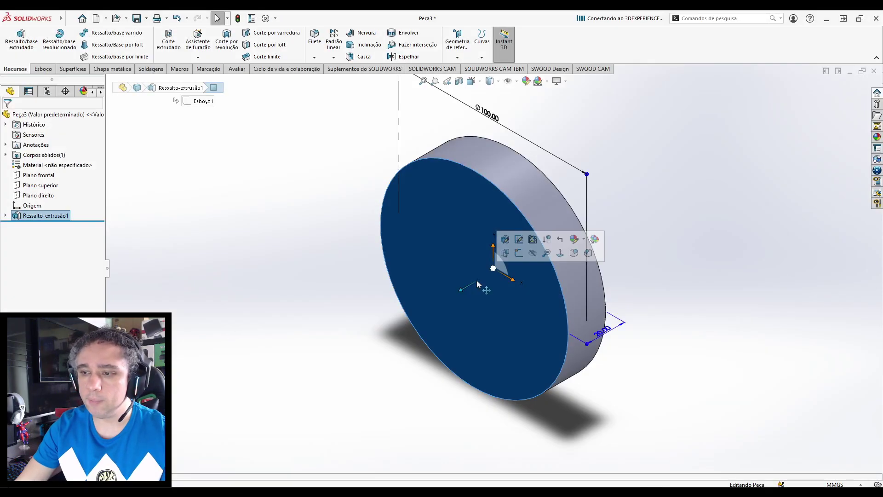
pyautogui.click(519, 252)
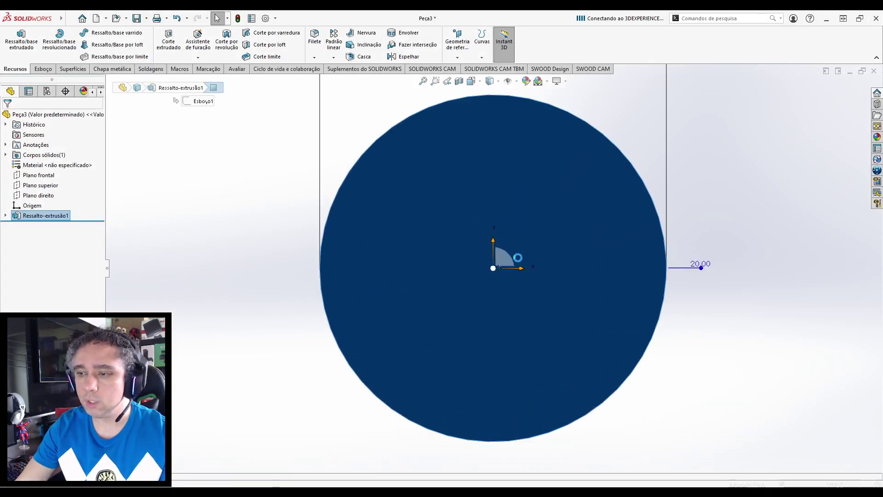
pyautogui.click(81, 33)
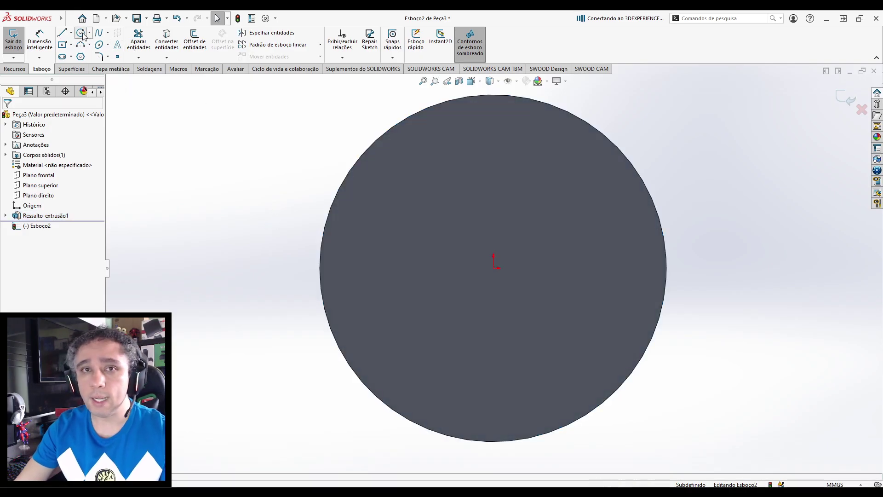
pyautogui.click(493, 268)
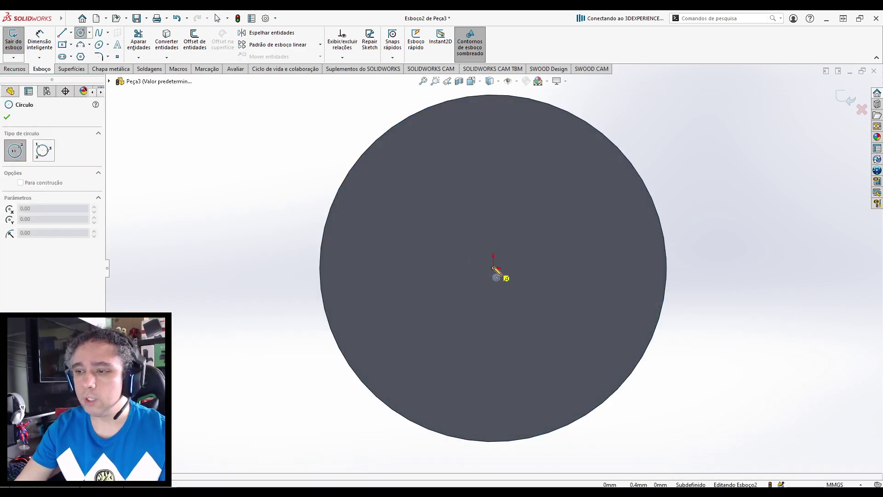
pyautogui.click(550, 333)
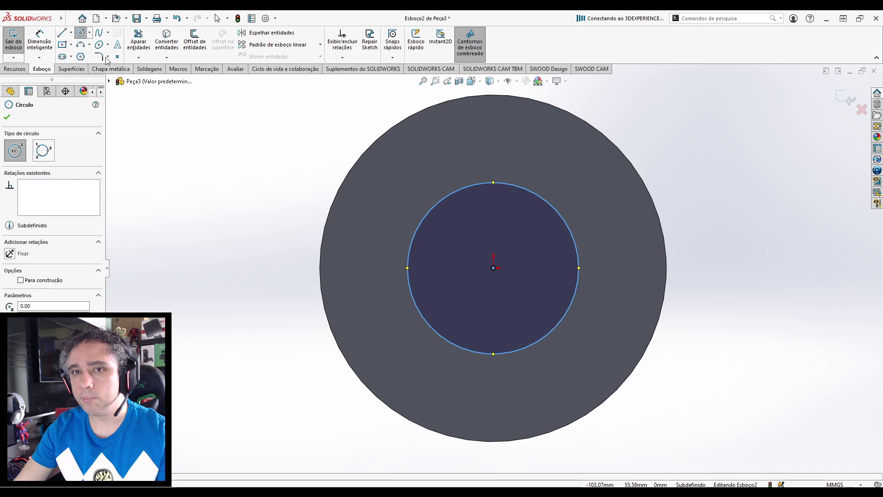
pyautogui.press('Escape')
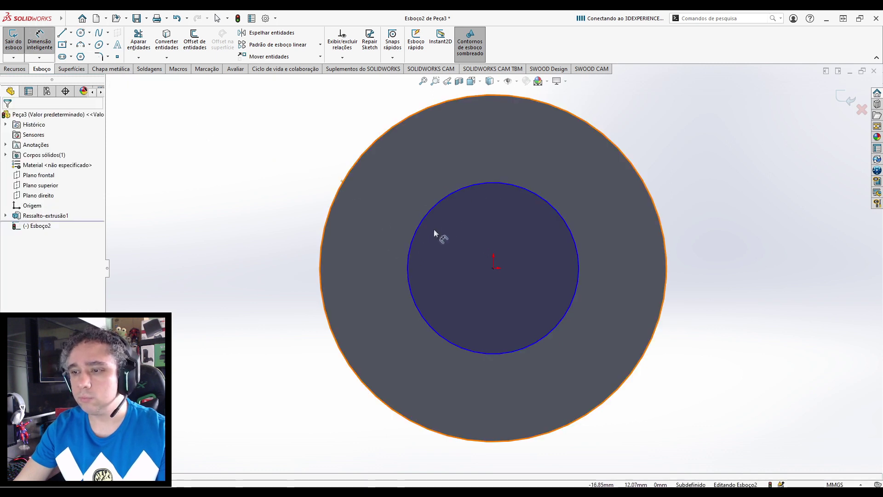
# Dimension the inner circle's diameter at 50 mm and close the sketch.
pyautogui.click(496, 183)
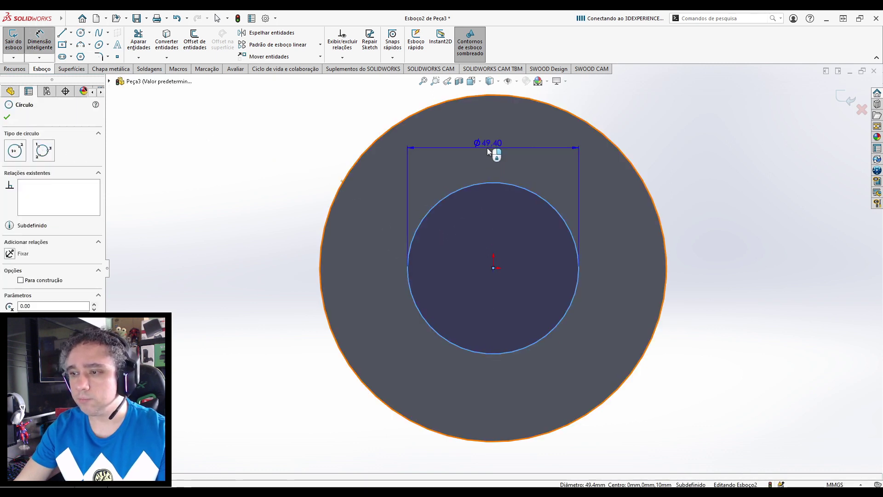
pyautogui.click(486, 147)
pyautogui.click(487, 147)
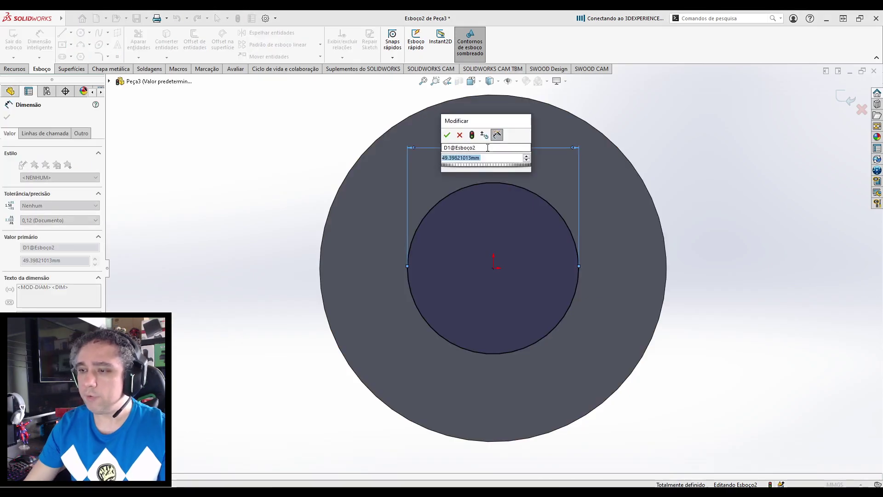
pyautogui.press('Return')
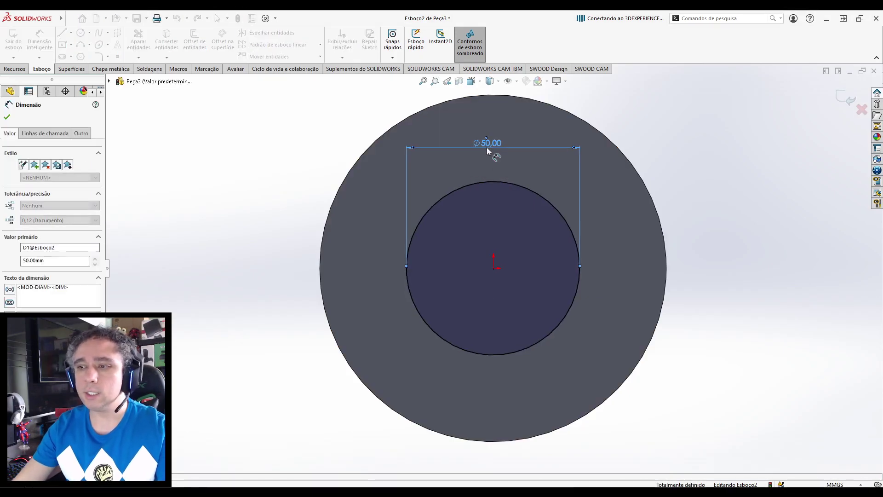
pyautogui.click(724, 162)
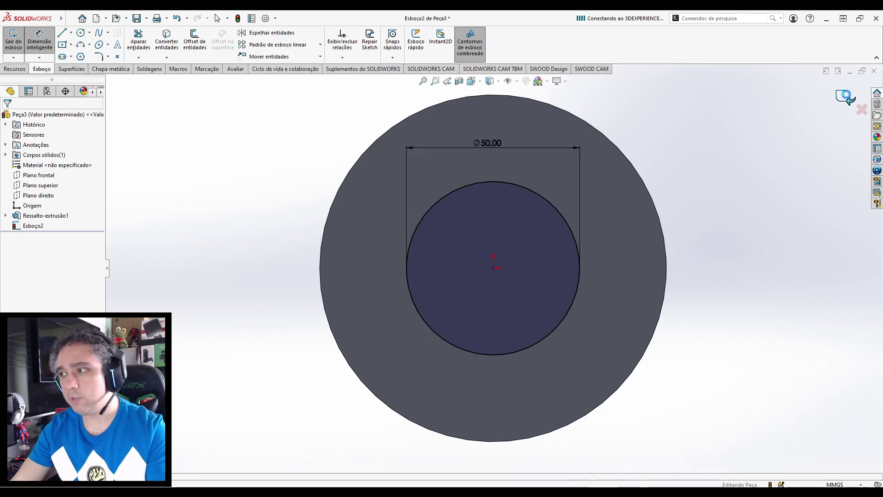
pyautogui.click(846, 97)
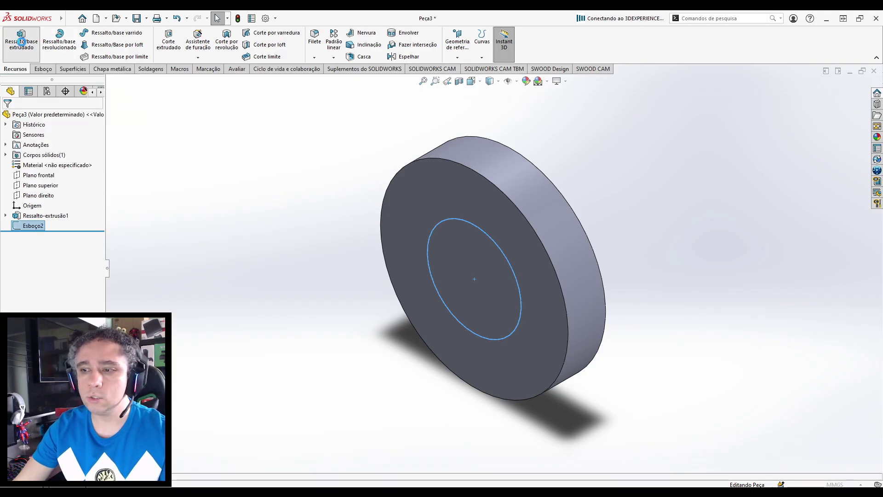
# Extrude the 50 mm circle outward from the flange with a blind depth of 50 mm, merging the result.
pyautogui.click(22, 42)
pyautogui.click(57, 173)
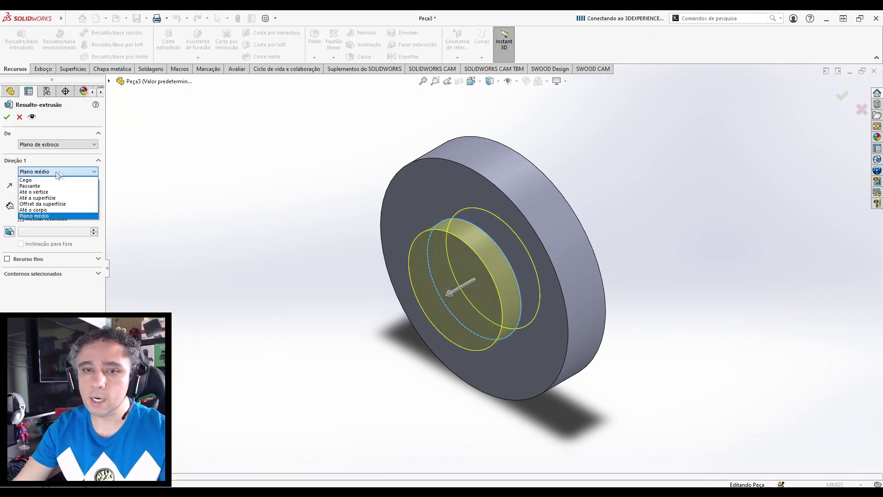
pyautogui.click(32, 179)
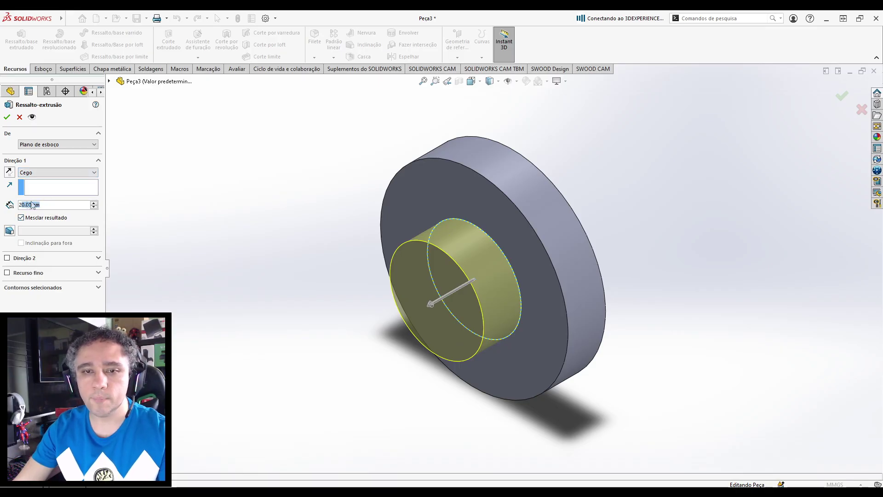
pyautogui.write('50')
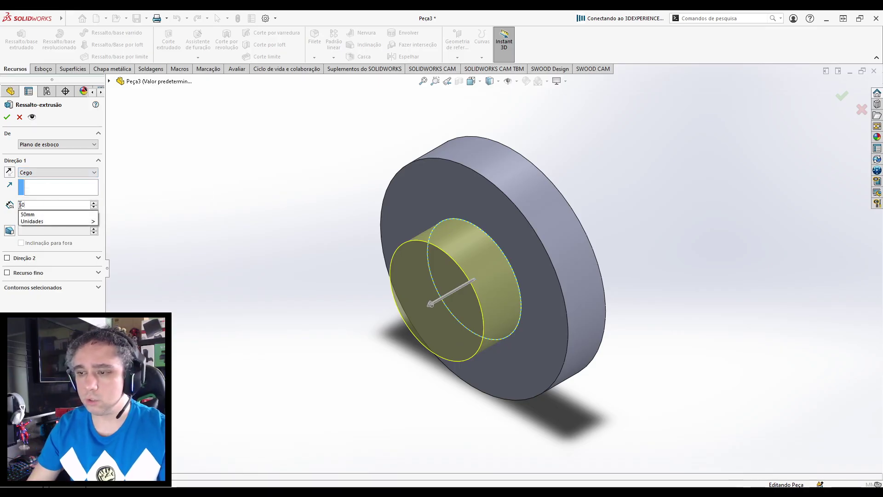
pyautogui.press('Return')
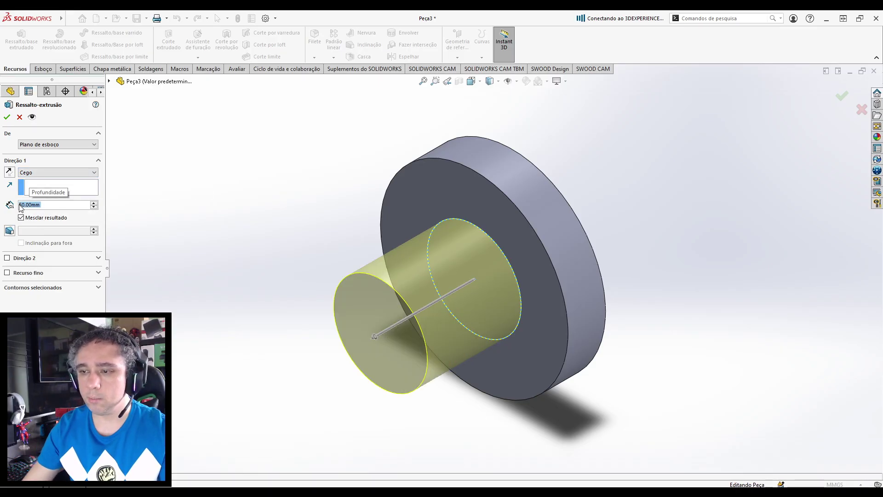
pyautogui.click(8, 118)
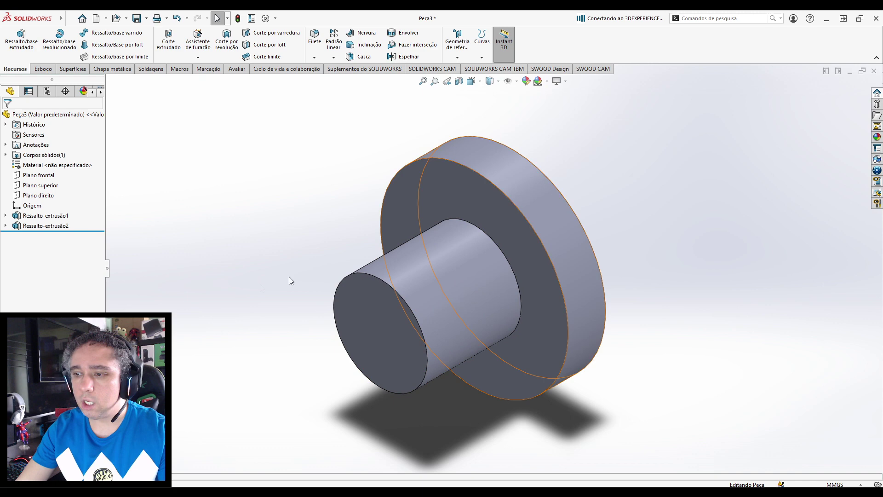
# Start a sketch on the flat back face of the flange, opposite the extruded cylinder.
pyautogui.moveTo(672, 225); pyautogui.dragTo(534, 247, button='middle')
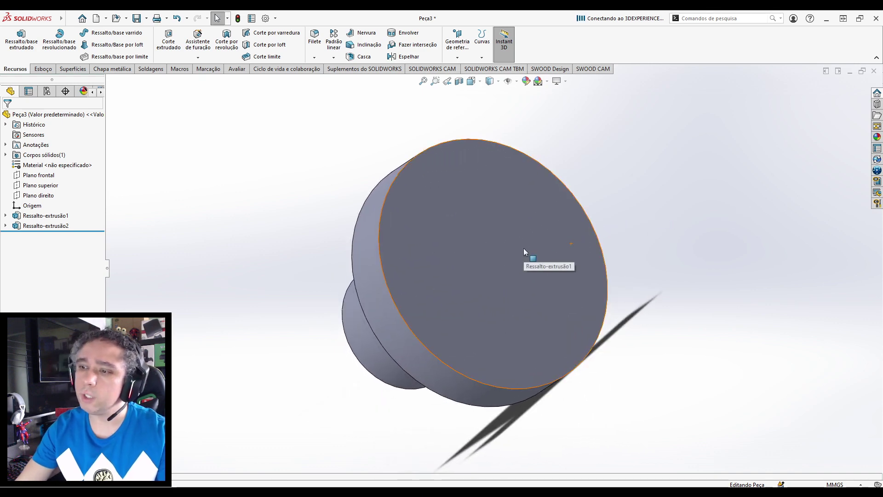
pyautogui.rightClick(523, 247)
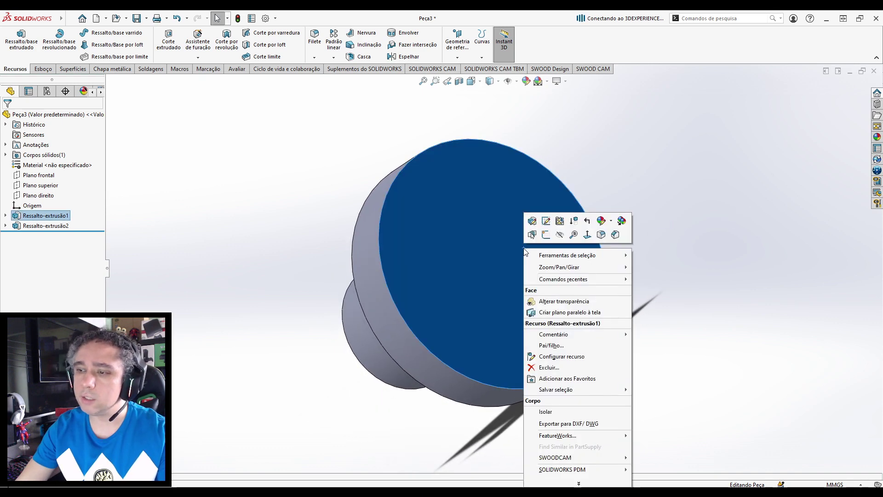
pyautogui.click(546, 235)
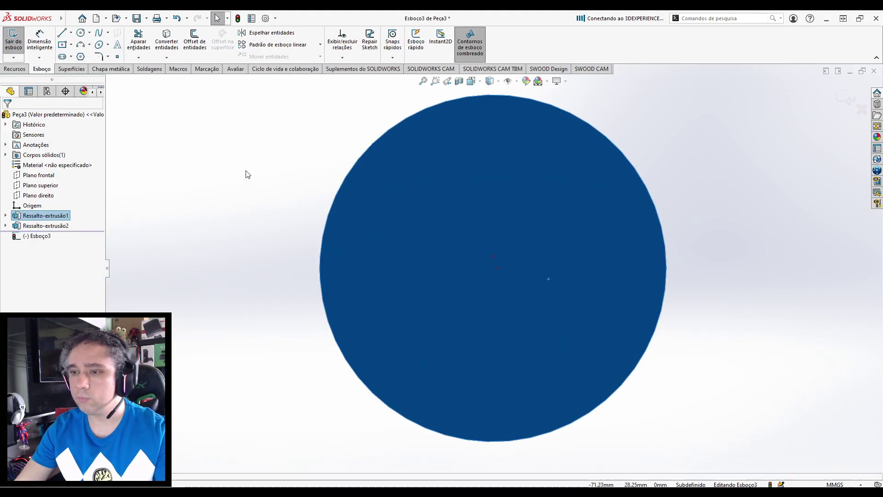
# Sketch a 50 mm diameter circle centred on the origin on the flange's rear face and exit the sketch.
pyautogui.click(80, 33)
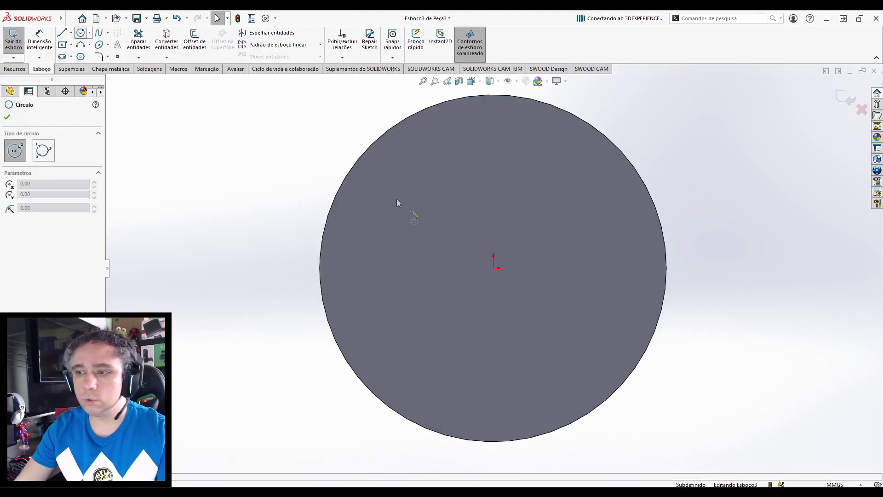
pyautogui.click(493, 268)
pyautogui.click(544, 348)
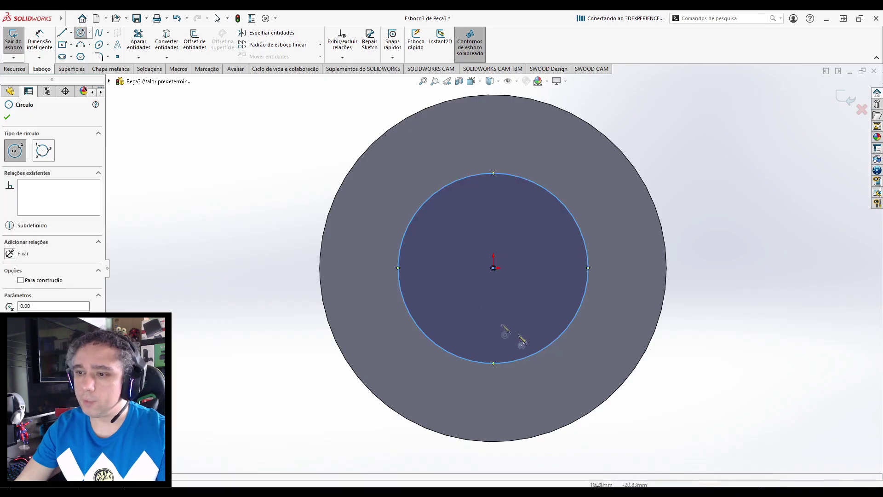
pyautogui.click(40, 40)
pyautogui.click(475, 176)
pyautogui.click(495, 151)
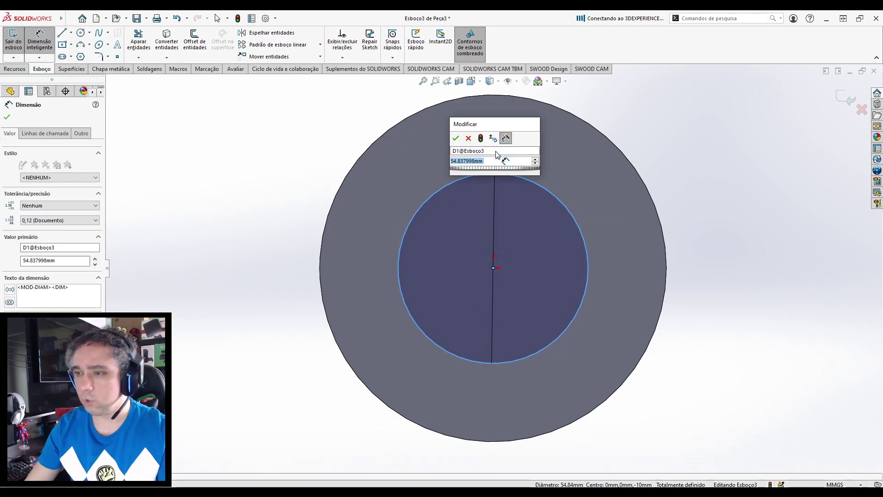
pyautogui.press('Return')
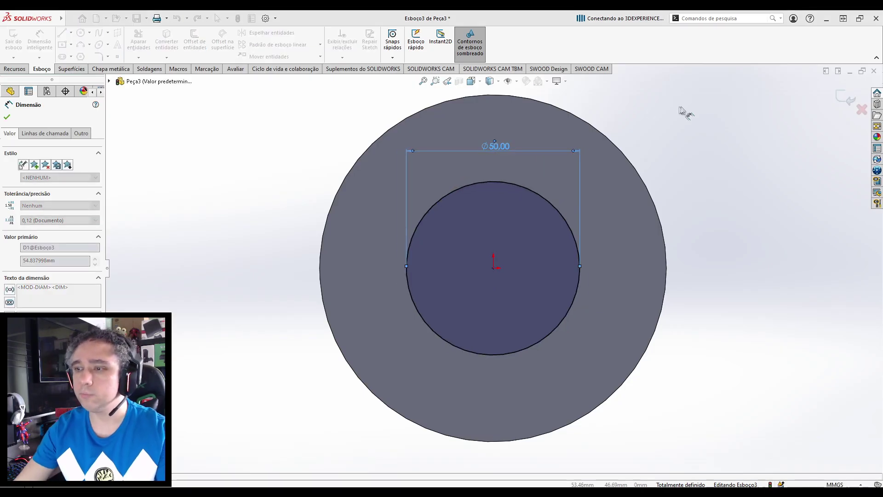
pyautogui.click(849, 99)
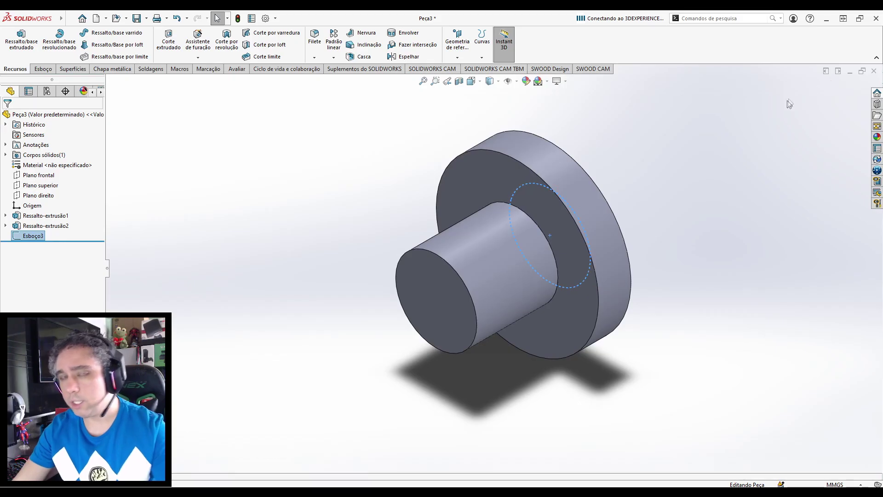
# Extrude the 50 mm circle blind by 50 mm behind the flange, merged with the existing body.
pyautogui.click(18, 42)
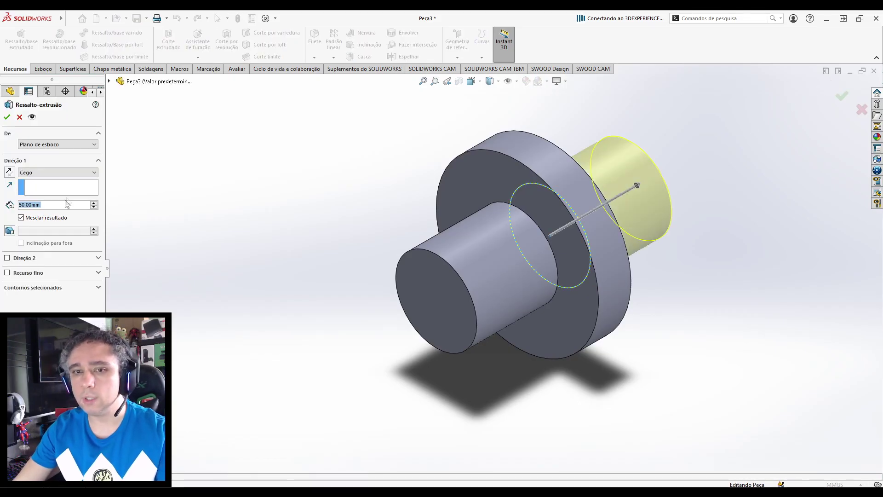
pyautogui.click(7, 117)
pyautogui.moveTo(493, 240); pyautogui.dragTo(600, 290, button='middle')
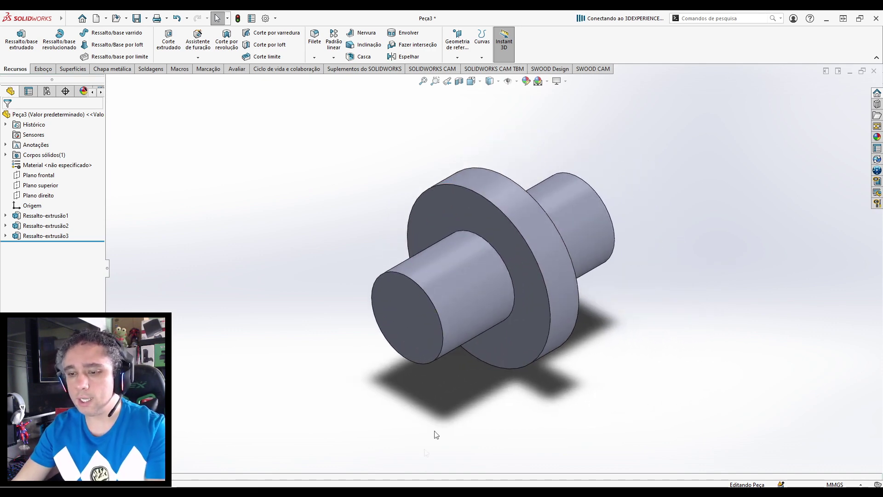
# Check the bore diameter in the 007.pdf drawing and sketch an origin-centred circle about 24 mm in diameter on the front boss's end face.
pyautogui.click(304, 468)
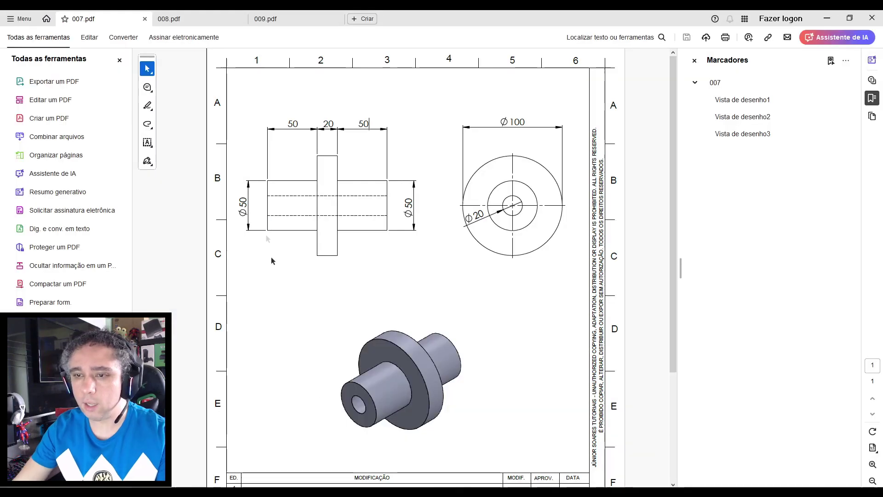
pyautogui.moveTo(474, 217); pyautogui.dragTo(489, 213)
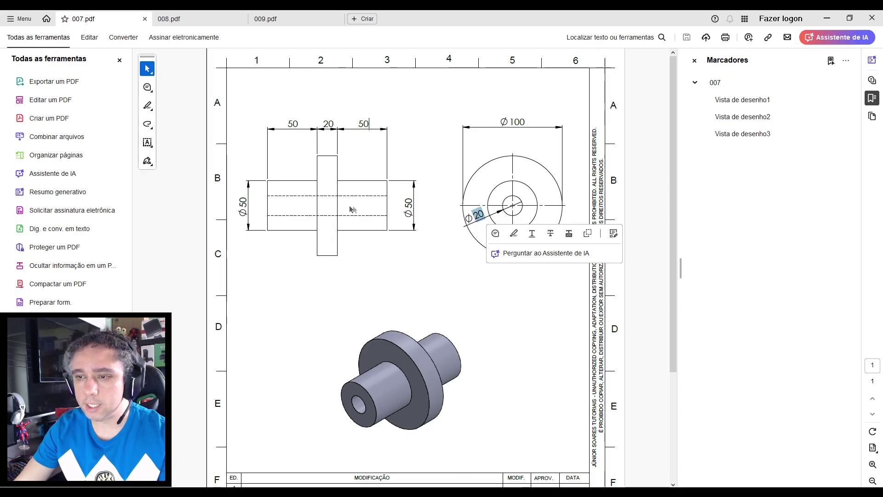
pyautogui.click(368, 268)
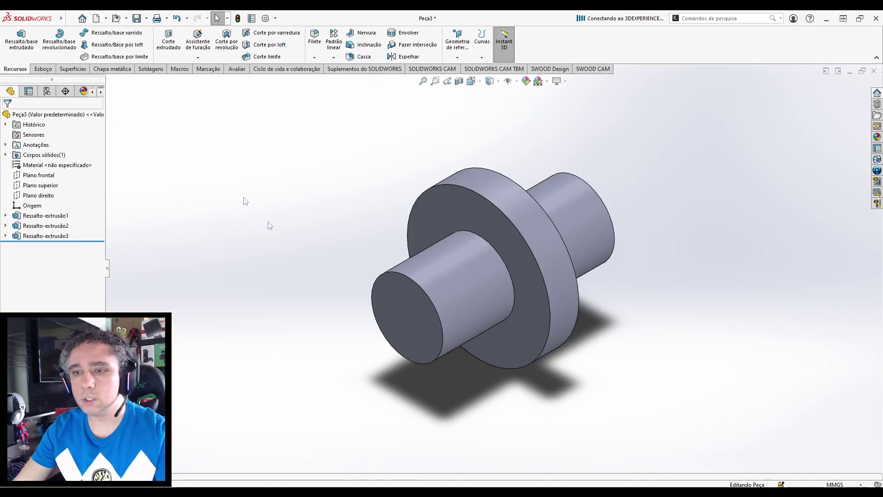
pyautogui.click(402, 318)
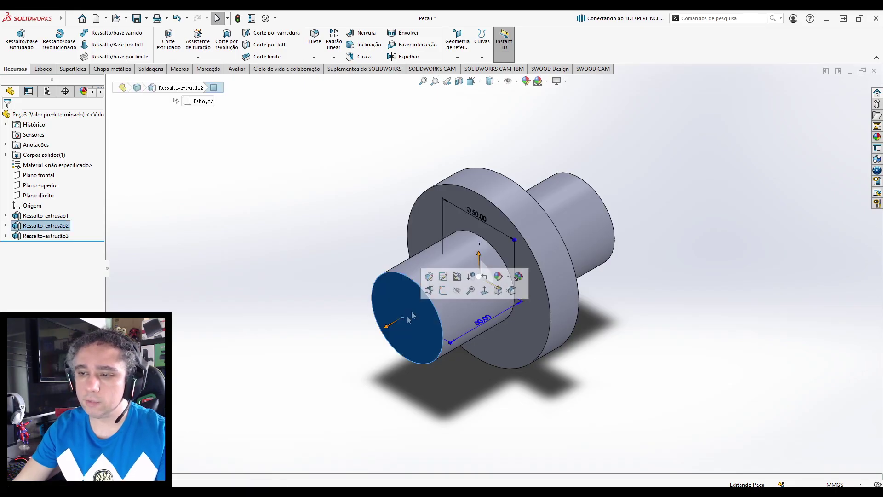
pyautogui.click(445, 291)
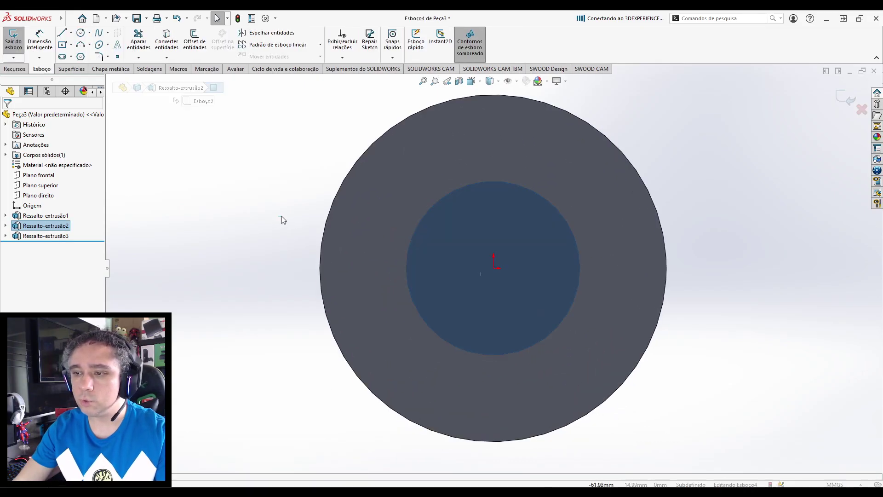
pyautogui.click(82, 34)
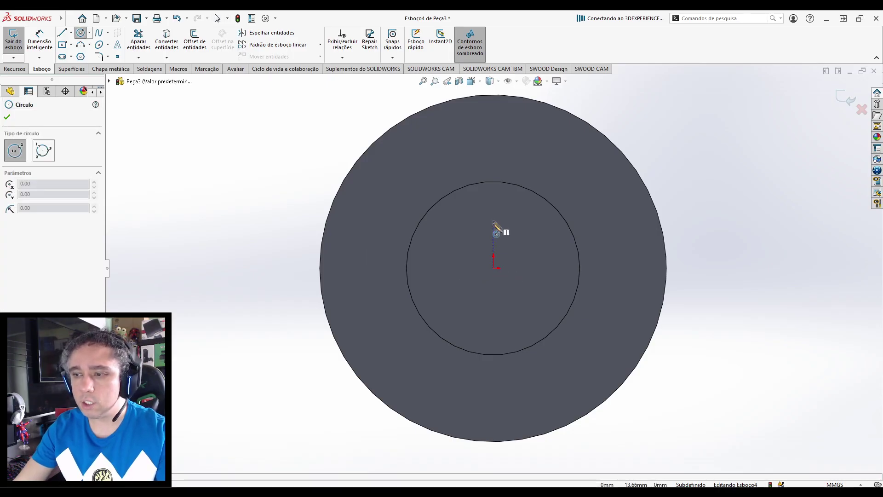
pyautogui.click(494, 268)
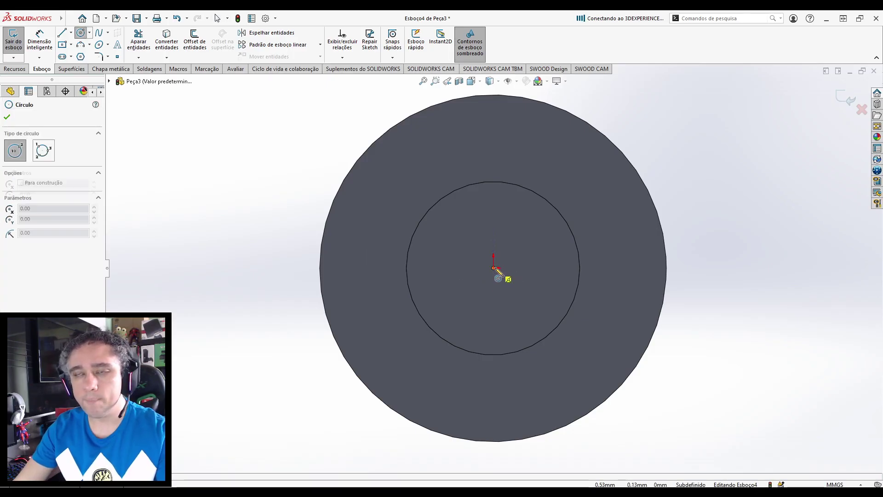
pyautogui.click(524, 295)
# Dimension the bore circle's diameter to 20 mm and exit the sketch, returning to an isometric view.
pyautogui.click(40, 39)
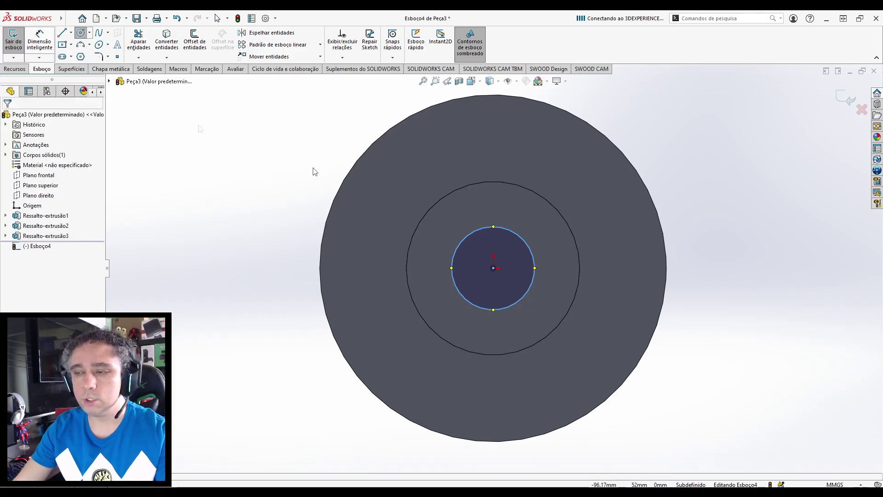
pyautogui.click(499, 226)
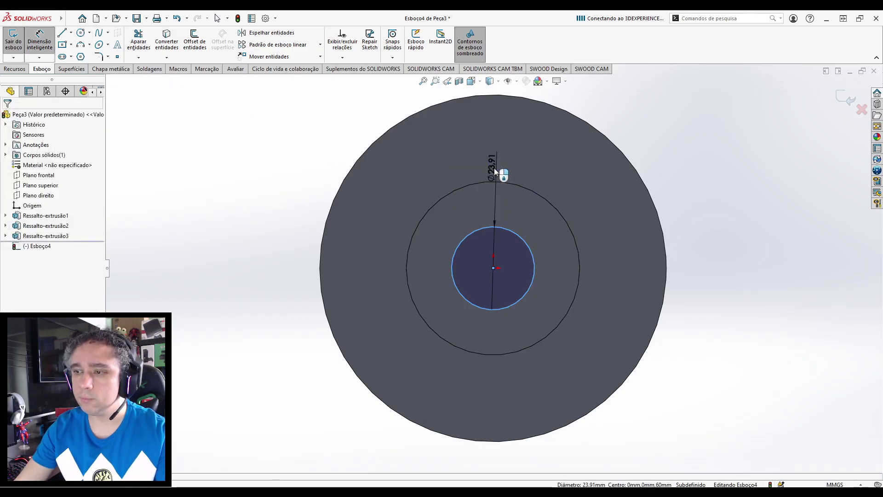
pyautogui.click(494, 168)
pyautogui.write('20')
pyautogui.press('Return')
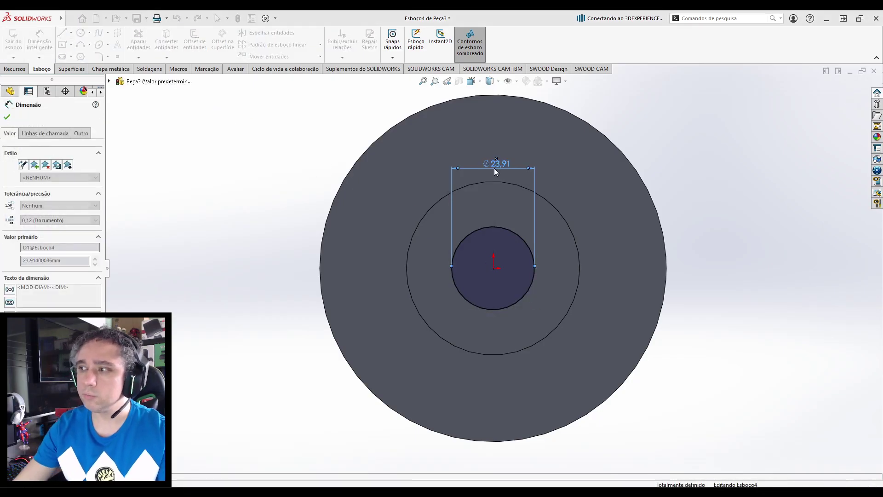
pyautogui.click(847, 98)
pyautogui.click(847, 98)
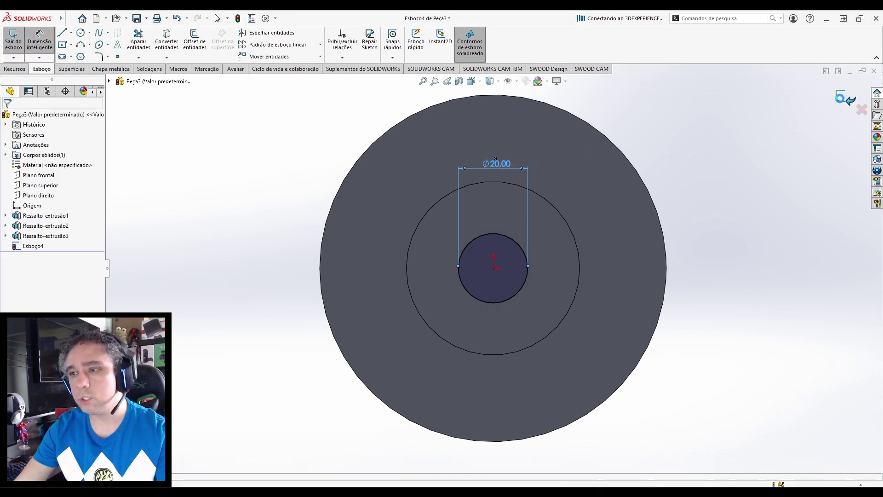
pyautogui.hotkey('ctrl', '7')
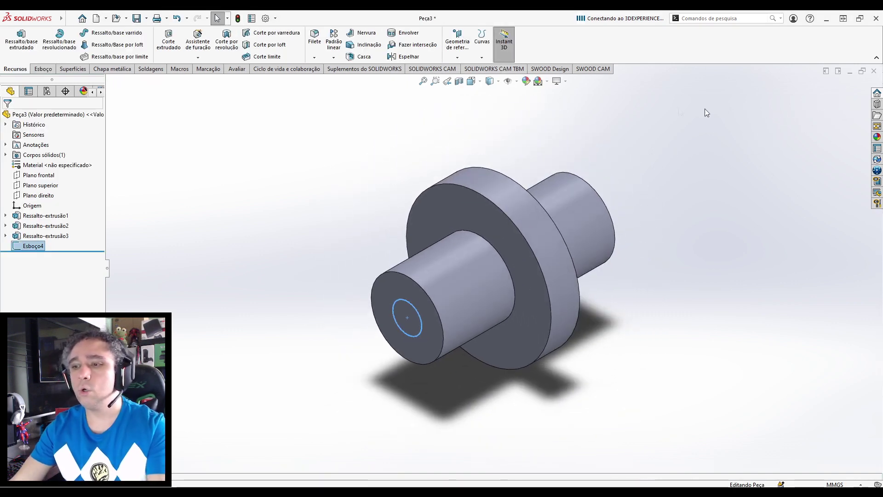
# Cut the 20 mm circle through the whole part with Through All and compare the model with the 007.pdf drawing.
pyautogui.click(181, 42)
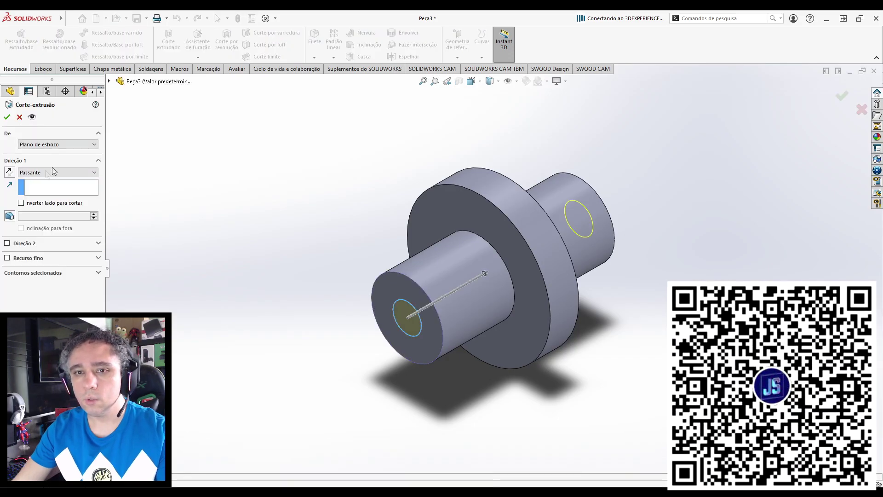
pyautogui.click(6, 116)
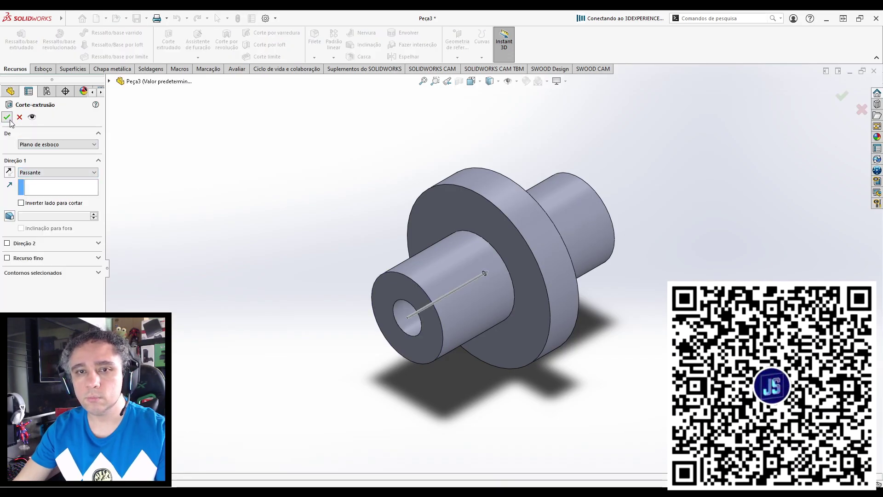
pyautogui.moveTo(321, 263)
pyautogui.mouseDown(button='middle')
pyautogui.moveTo(393, 201)
pyautogui.moveTo(380, 193)
pyautogui.moveTo(293, 254)
pyautogui.moveTo(316, 256)
pyautogui.mouseUp(button='middle')
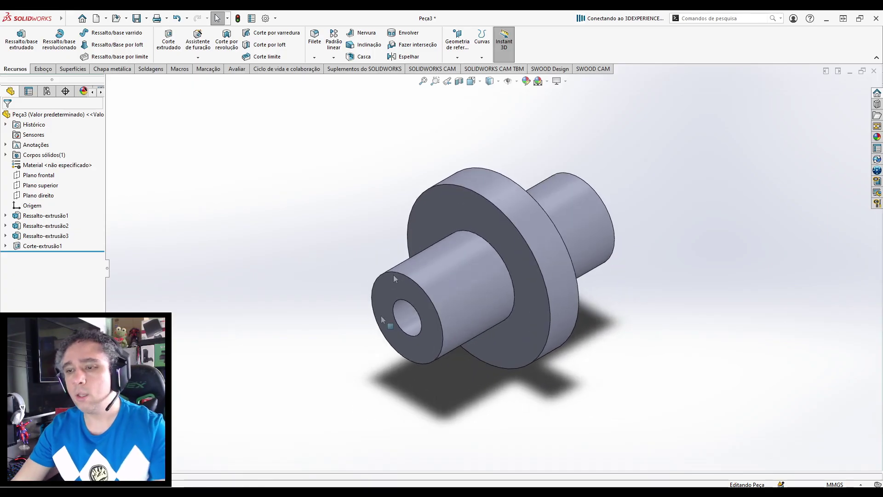
pyautogui.click(395, 491)
pyautogui.click(294, 458)
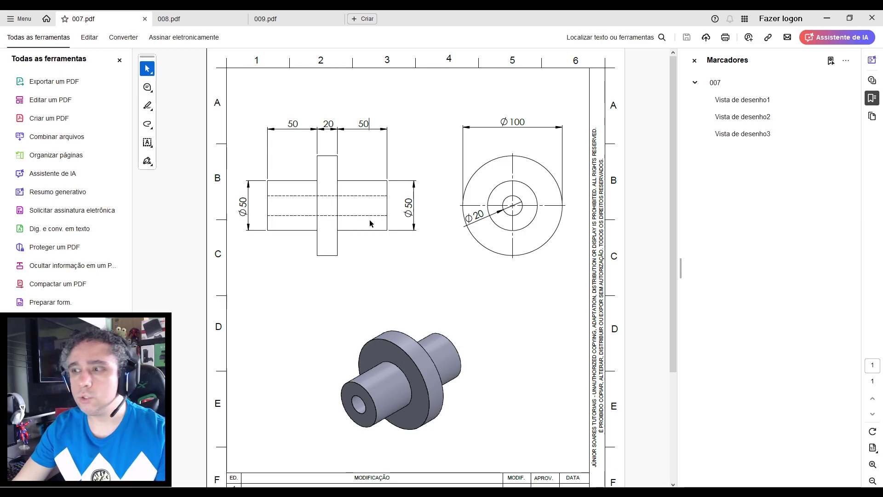
pyautogui.click(825, 15)
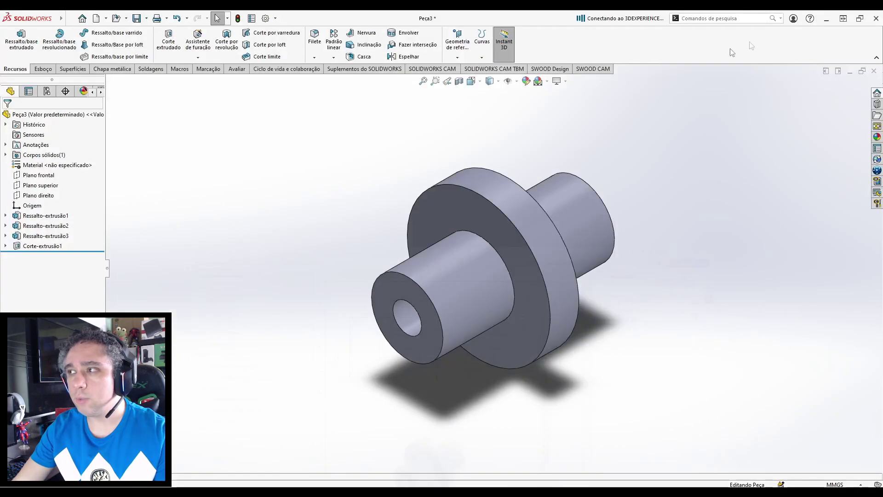
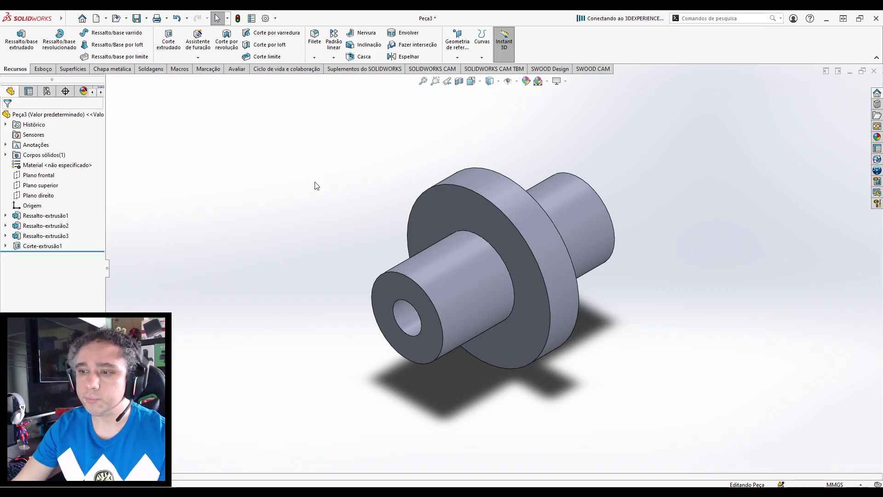
# Create a new part and sketch an origin-centred circle about 80 mm in diameter on the front plane.
pyautogui.click(96, 18)
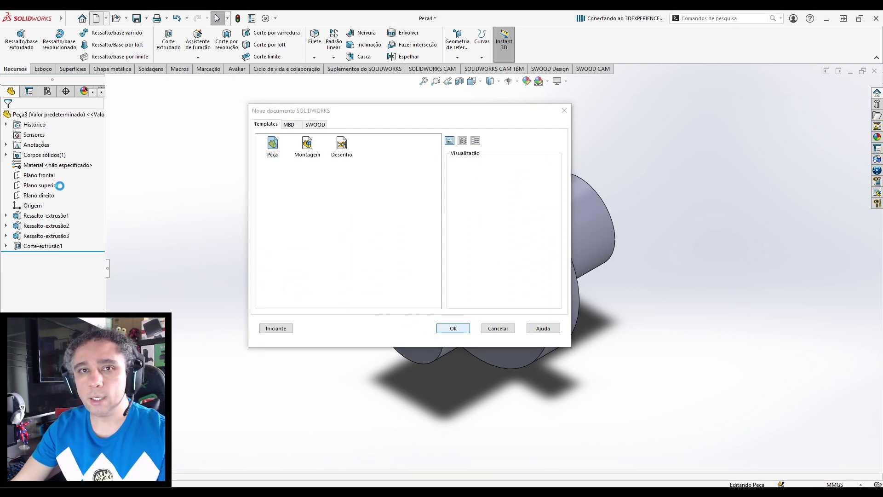
pyautogui.click(47, 166)
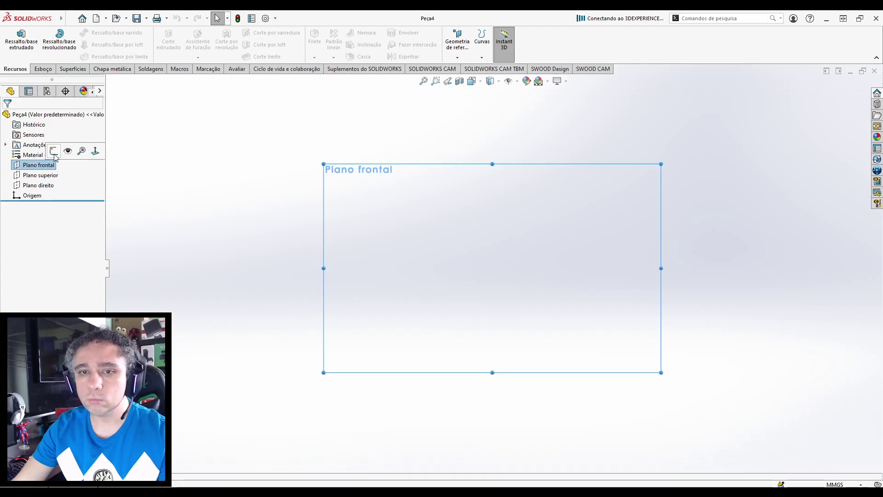
pyautogui.click(54, 151)
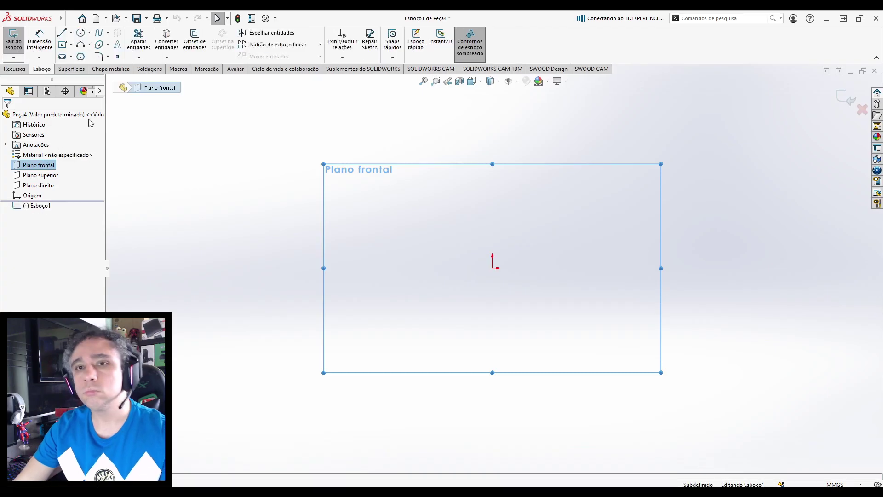
pyautogui.click(492, 268)
pyautogui.click(536, 330)
# Dimension the new circle's diameter to 100 mm.
pyautogui.click(39, 41)
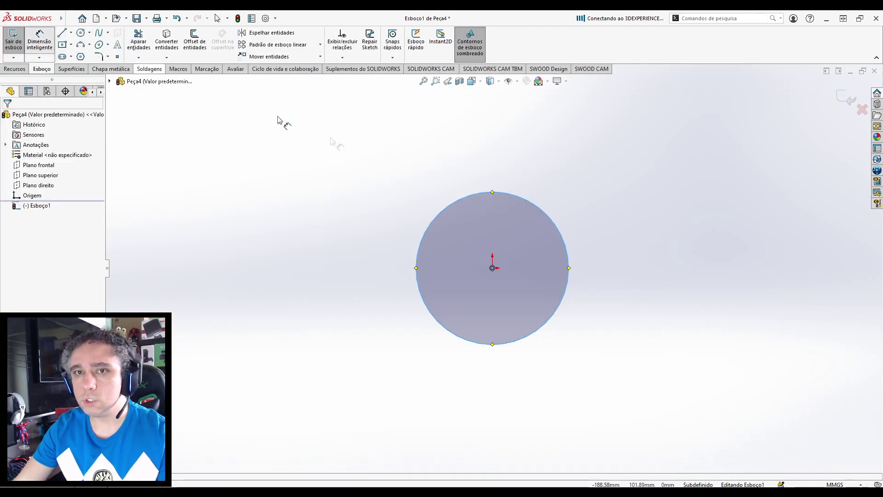
pyautogui.click(474, 194)
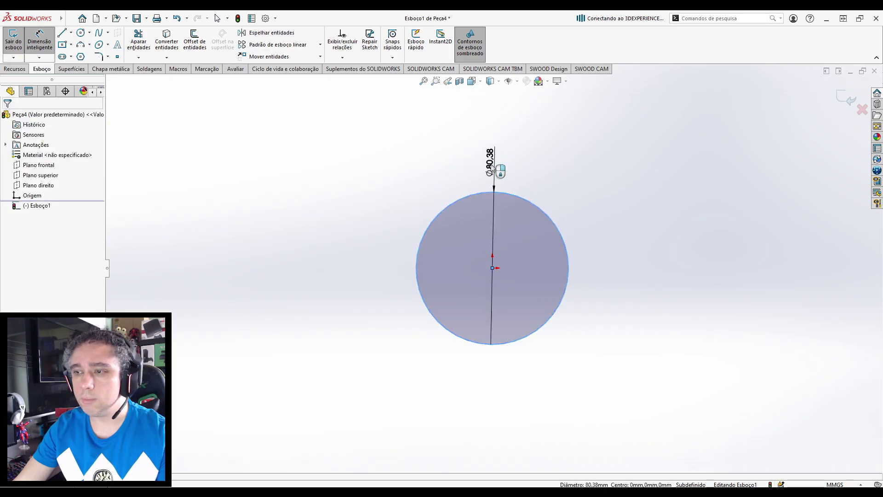
pyautogui.click(492, 171)
pyautogui.write('100')
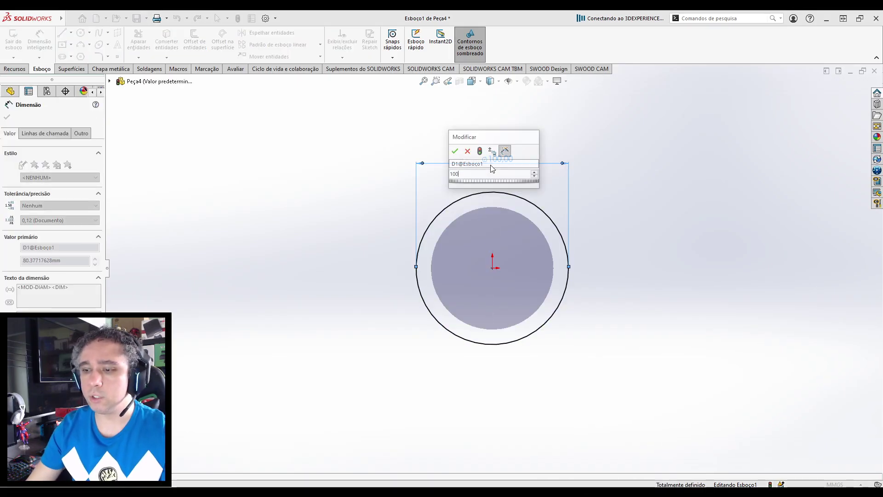
pyautogui.press('Return')
# Switch to 007.pdf to check the flange's outer diameter and thickness dimensions, and return to the Peça4 part.
pyautogui.moveTo(398, 487)
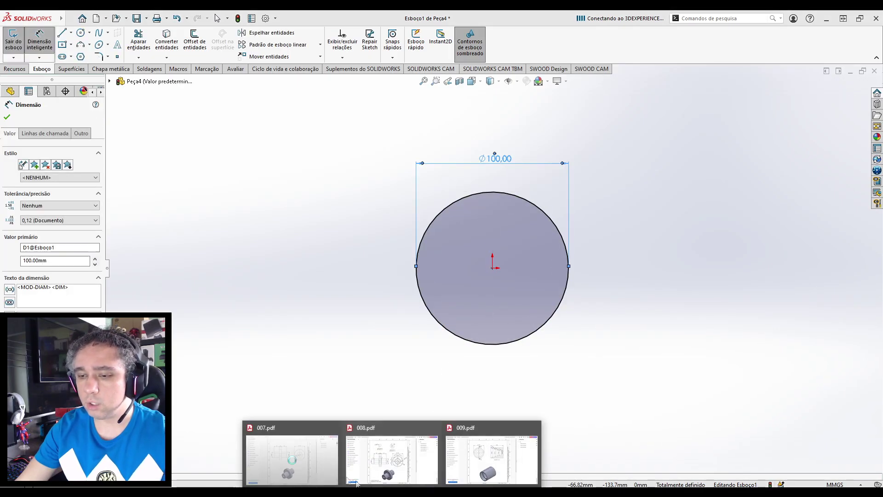
pyautogui.click(311, 461)
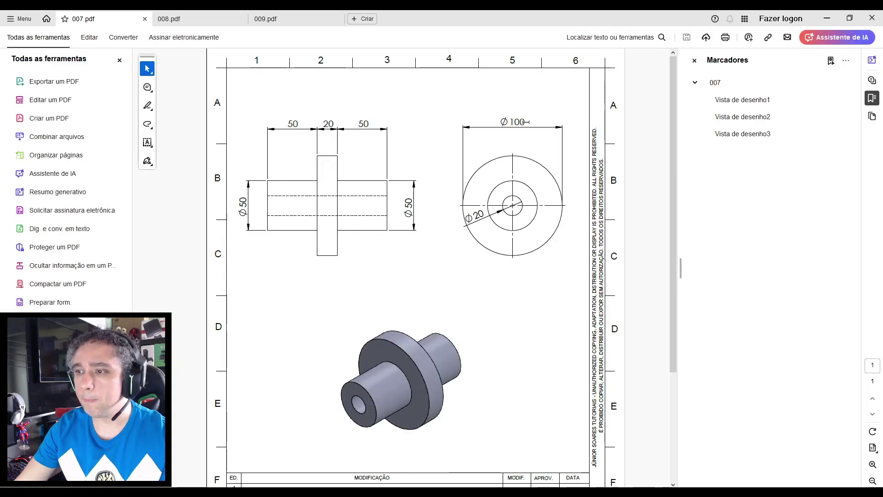
pyautogui.click(503, 128)
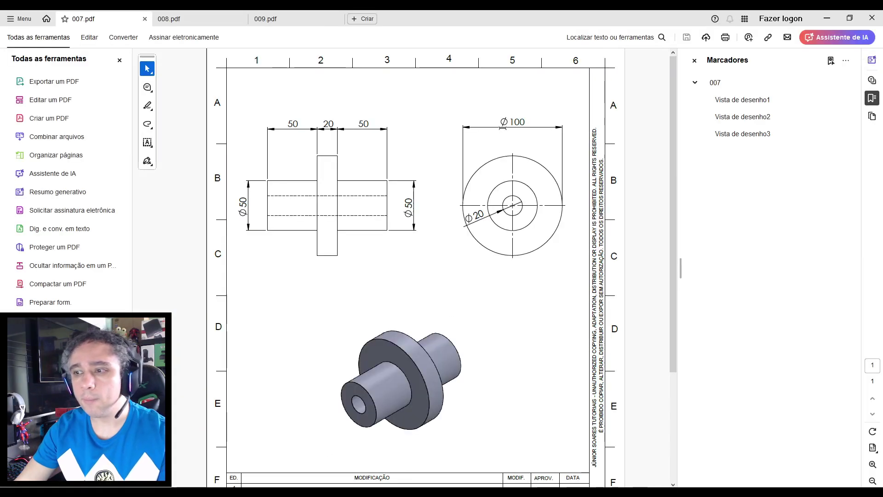
pyautogui.moveTo(529, 122); pyautogui.dragTo(509, 122)
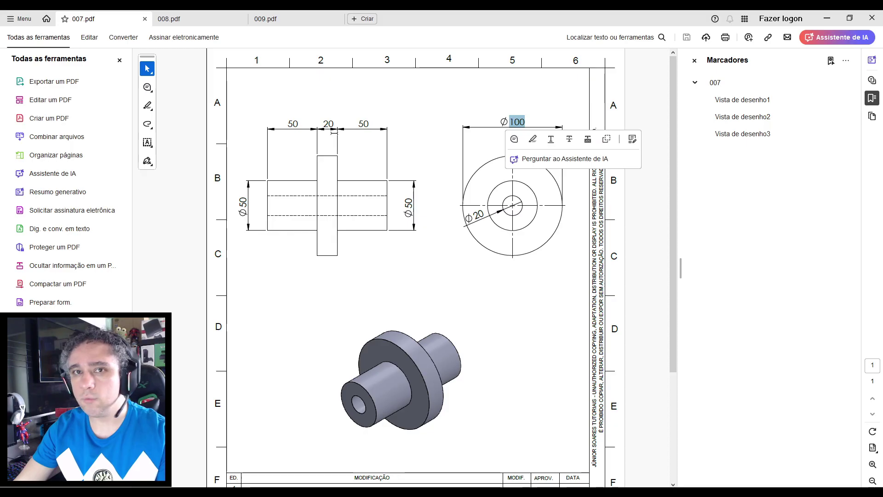
pyautogui.click(463, 205)
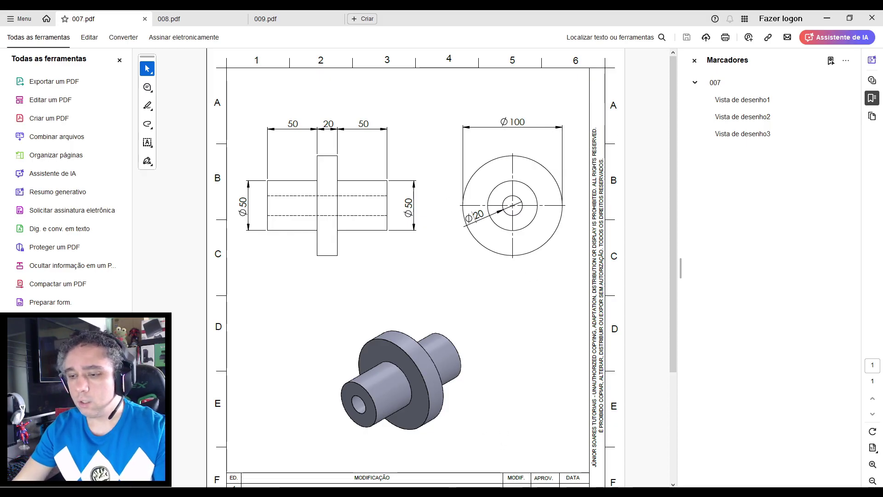
pyautogui.click(465, 464)
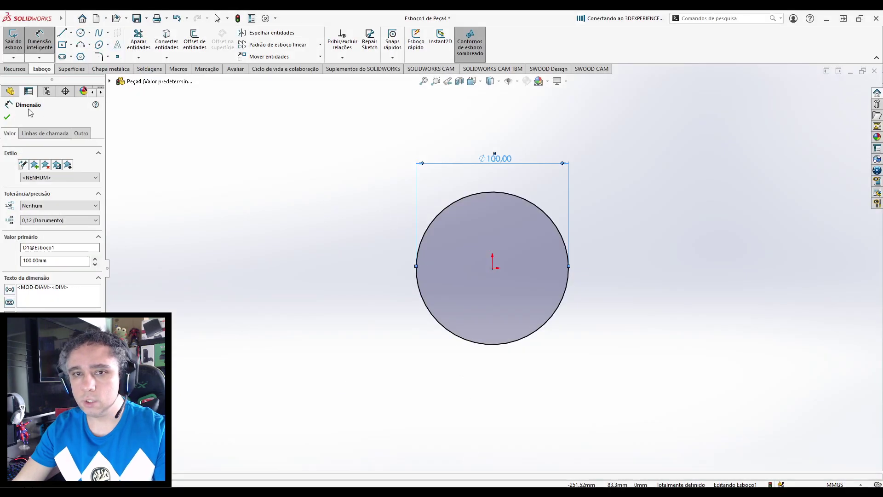
# Exit the sketch and extrude the 100 mm circle 20 mm with the Mid Plane end condition.
pyautogui.click(7, 117)
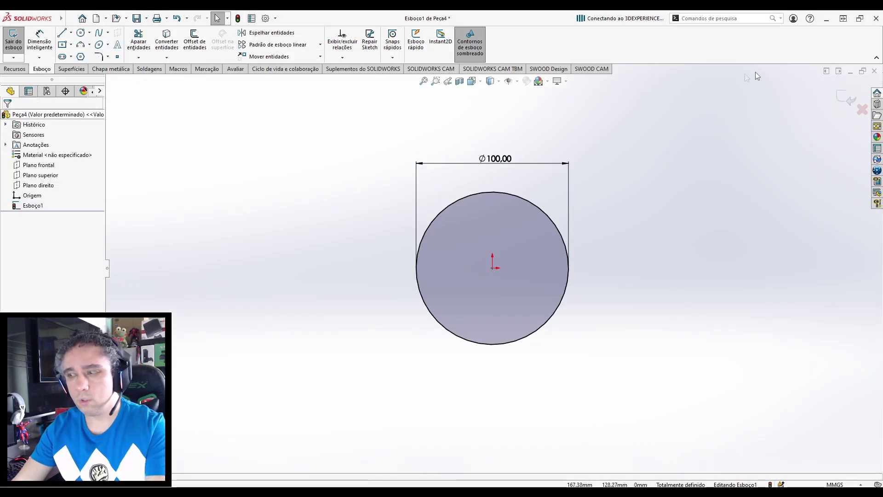
pyautogui.click(846, 98)
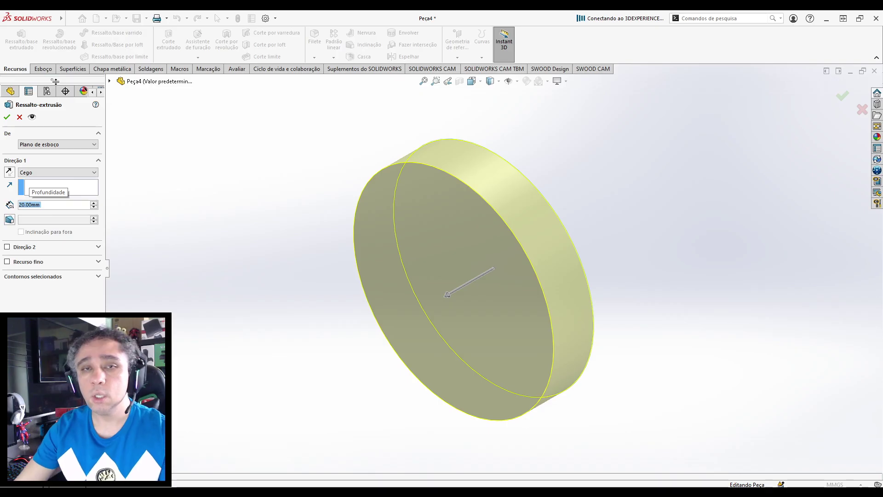
pyautogui.click(46, 173)
pyautogui.click(68, 207)
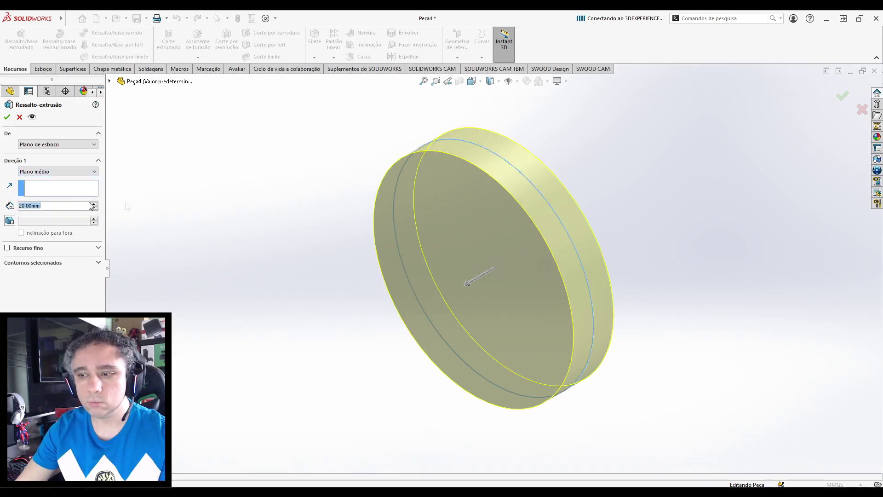
pyautogui.click(7, 117)
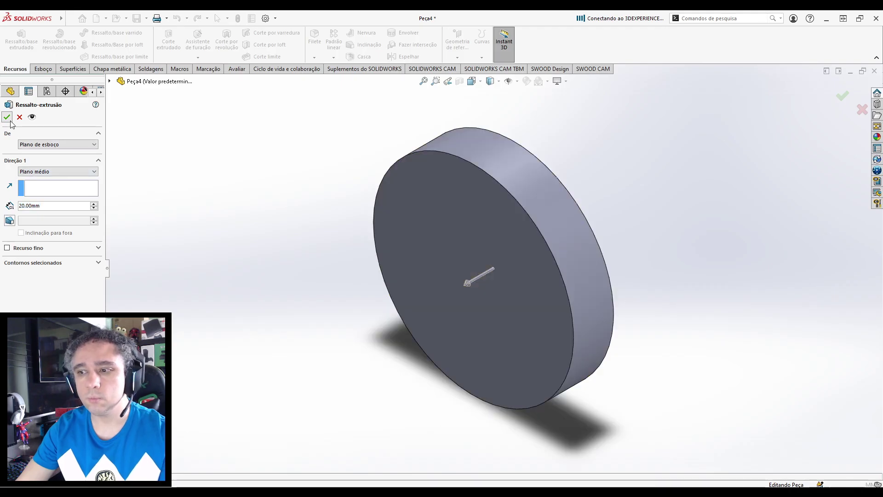
pyautogui.click(249, 217)
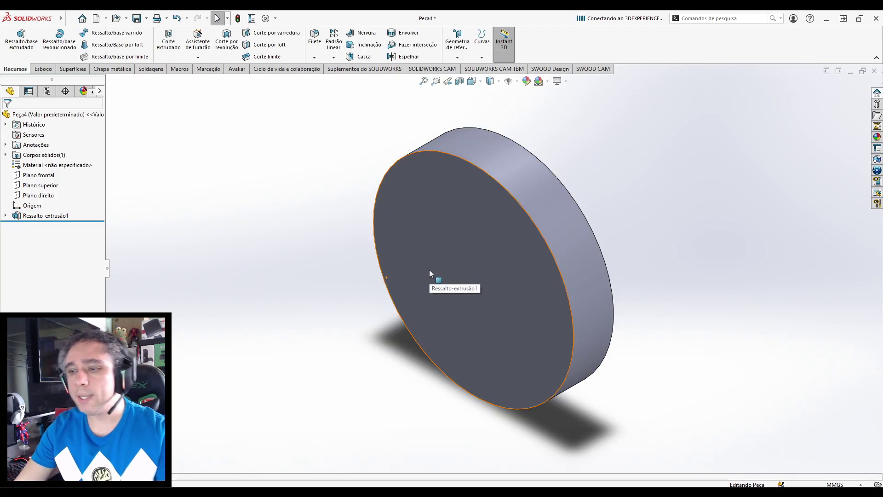
# Inspect the front and back circular faces of the extruded disc and return to the isometric view.
pyautogui.click(484, 263)
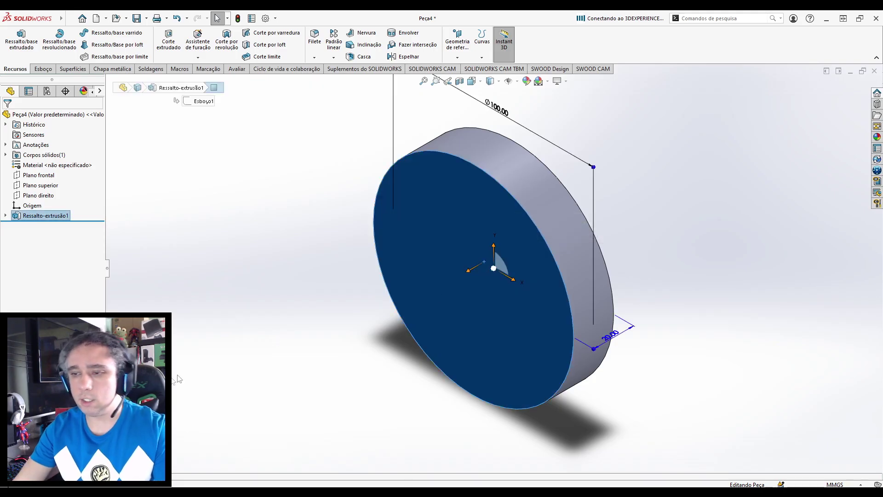
pyautogui.moveTo(373, 275); pyautogui.dragTo(325, 262, button='middle')
pyautogui.click(541, 270)
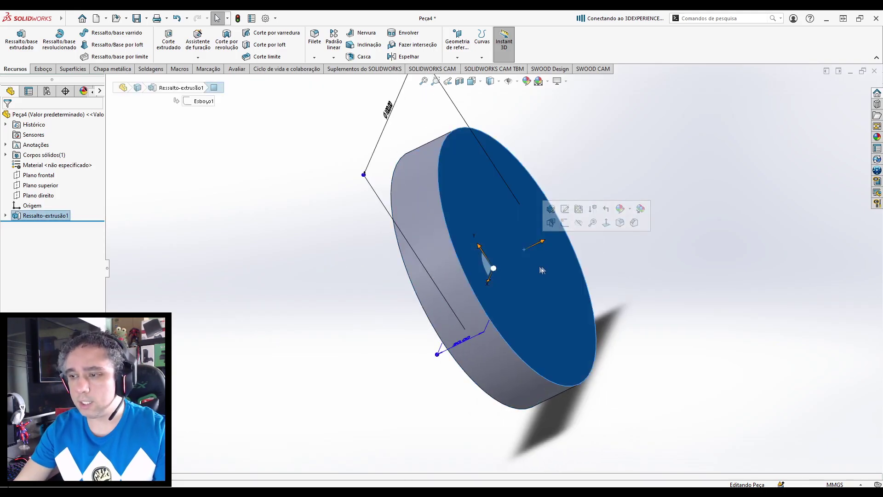
pyautogui.moveTo(666, 235); pyautogui.dragTo(240, 295, button='middle')
pyautogui.click(238, 291)
pyautogui.hotkey('ctrl', '7')
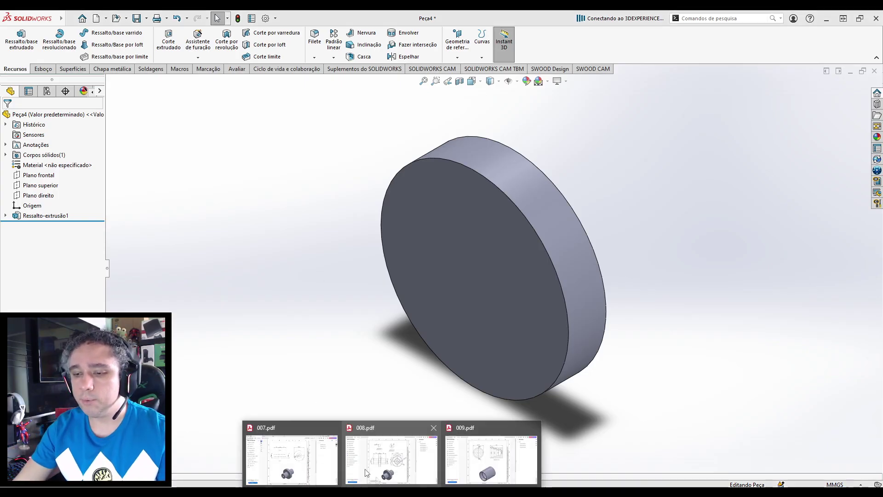
# Check the hub lengths on both sides of the flange in 007.pdf and return to the Peça4 part.
pyautogui.click(300, 454)
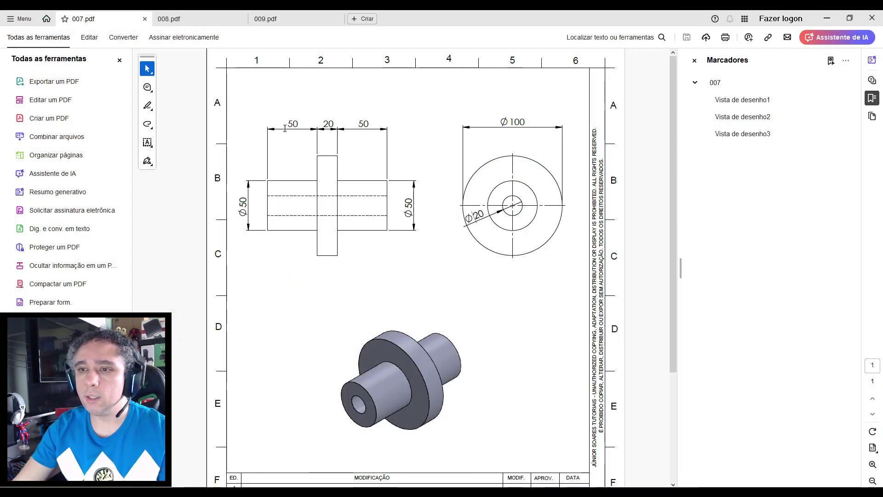
pyautogui.moveTo(286, 126); pyautogui.dragTo(372, 123)
pyautogui.click(363, 124)
pyautogui.click(357, 121)
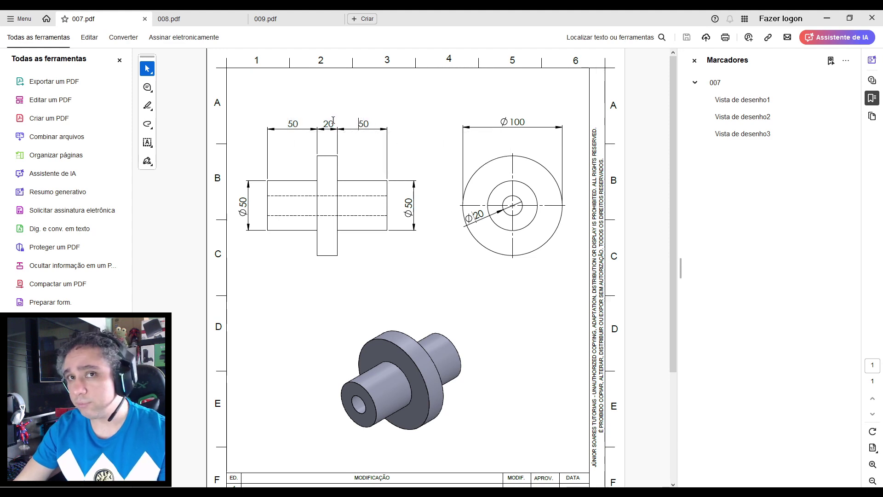
pyautogui.click(438, 491)
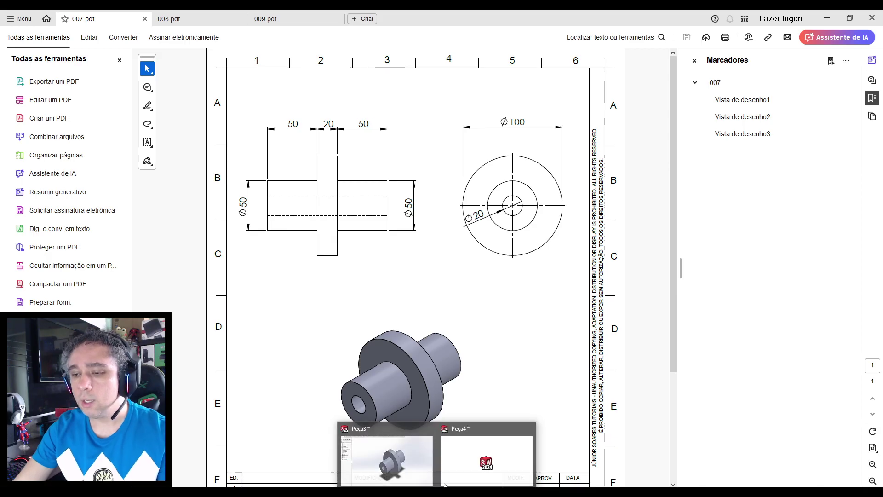
pyautogui.click(477, 465)
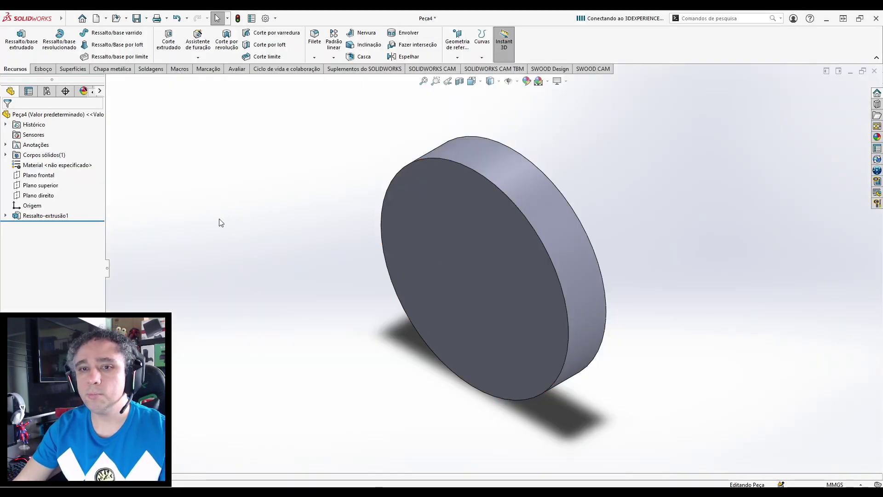
# Examine where the front plane lies within the disc's thickness and compare it with the disc's front face.
pyautogui.click(39, 175)
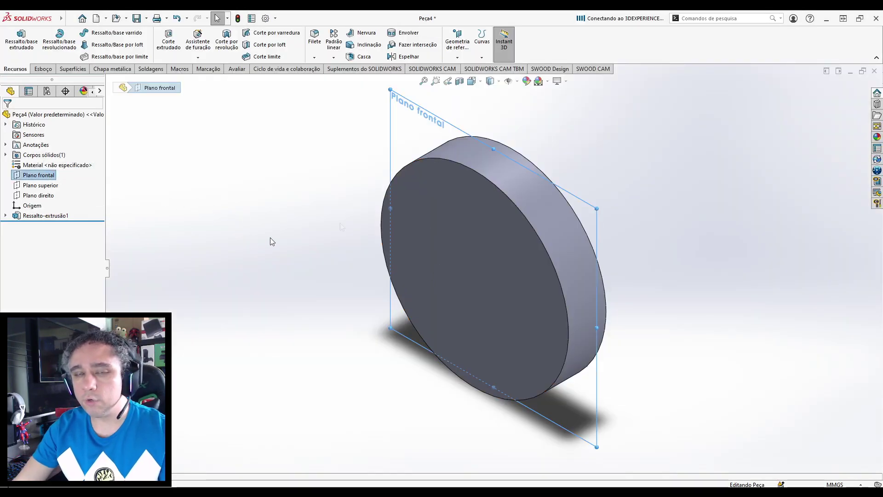
pyautogui.moveTo(502, 243); pyautogui.dragTo(452, 223, button='middle')
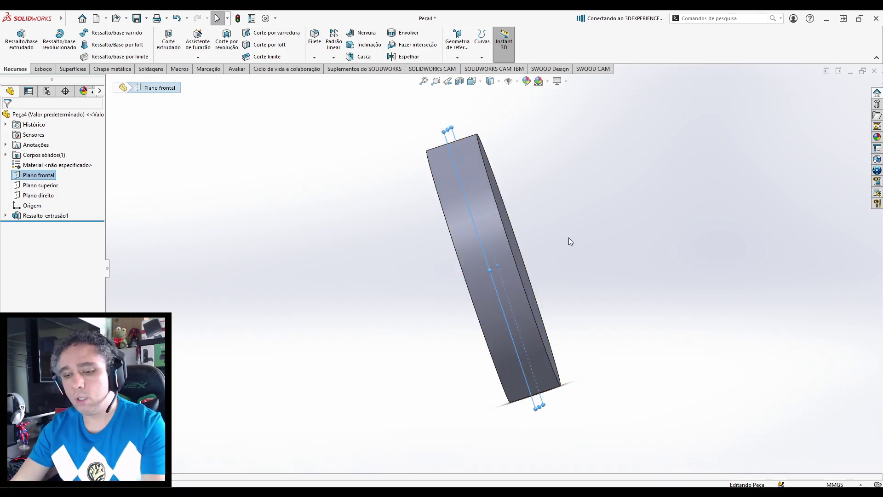
pyautogui.hotkey('ctrl', '7')
pyautogui.click(362, 244)
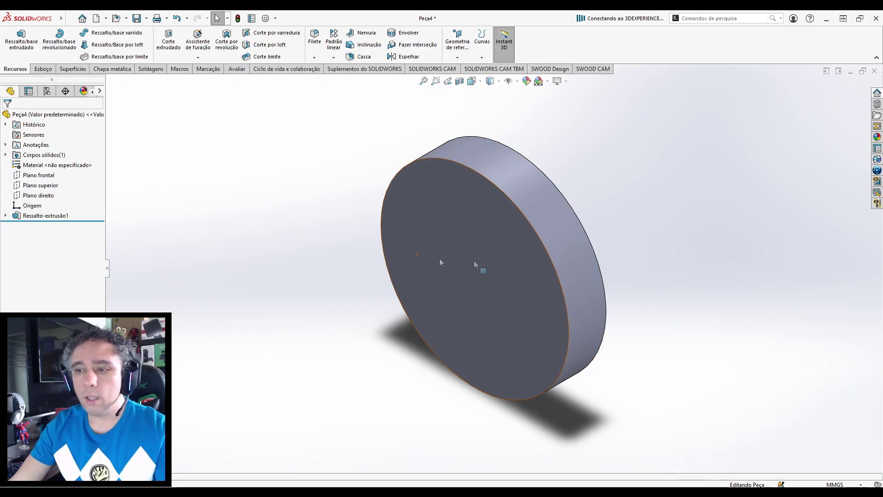
pyautogui.click(440, 260)
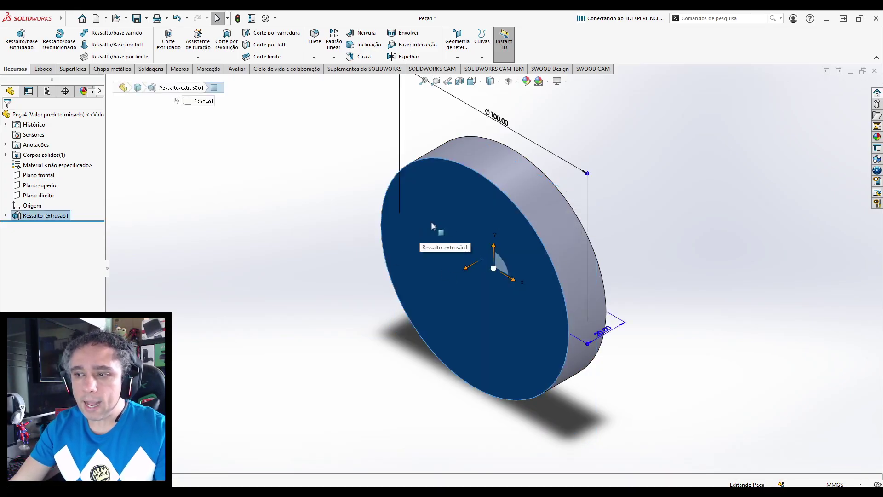
pyautogui.rightClick(449, 215)
pyautogui.click(300, 234)
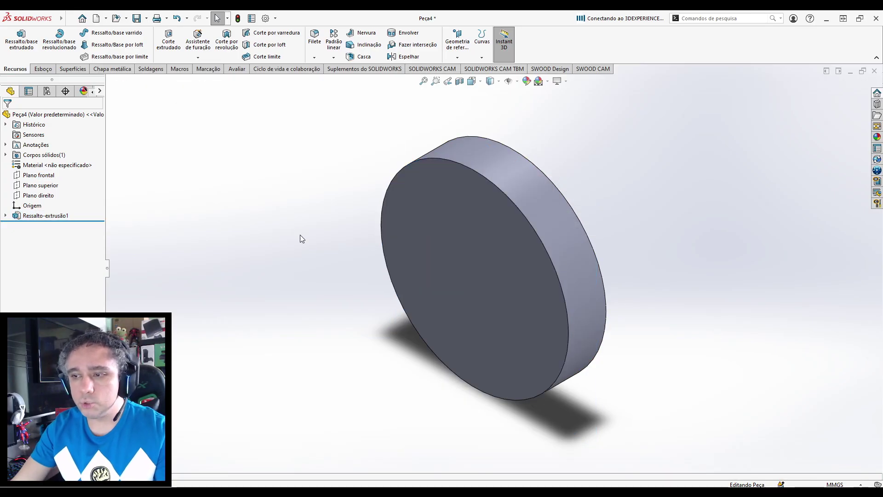
# Review the front, top and right planes as possible sketch planes for the hub.
pyautogui.click(40, 176)
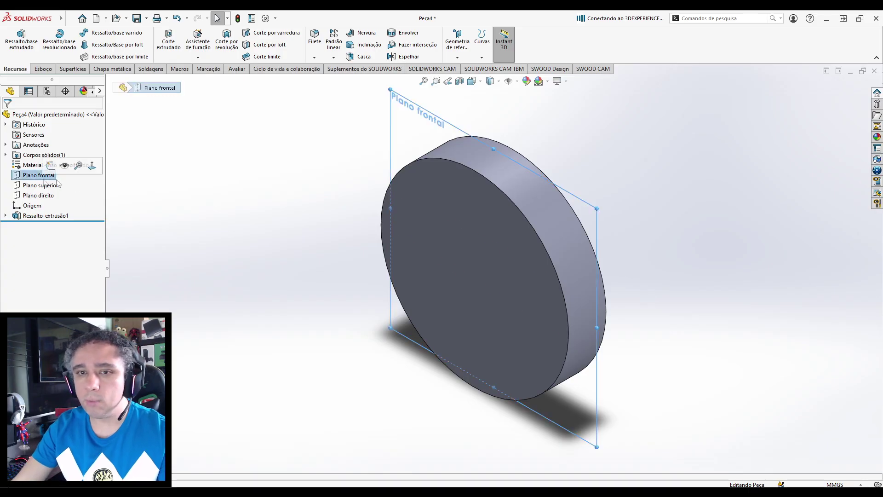
pyautogui.rightClick(27, 176)
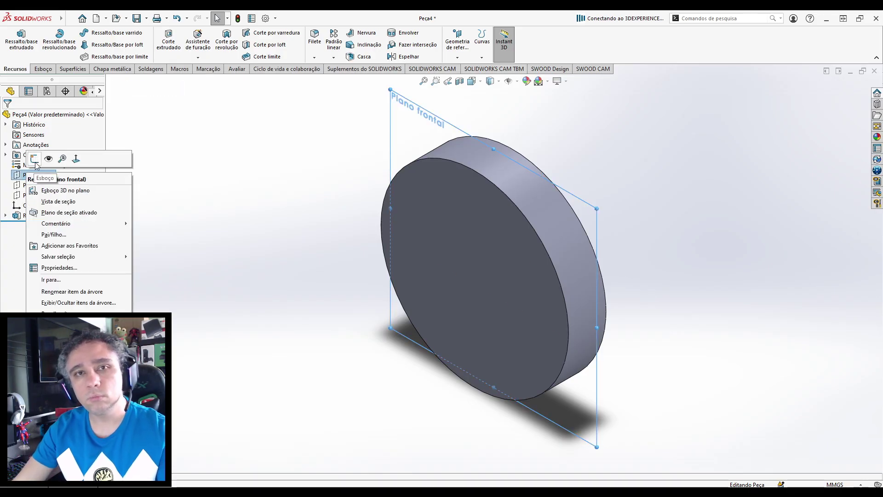
pyautogui.click(193, 159)
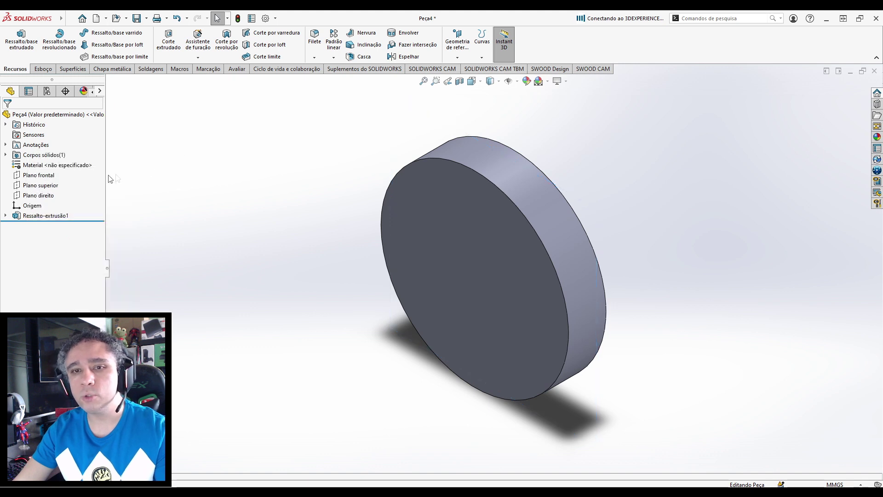
pyautogui.click(54, 185)
pyautogui.click(35, 197)
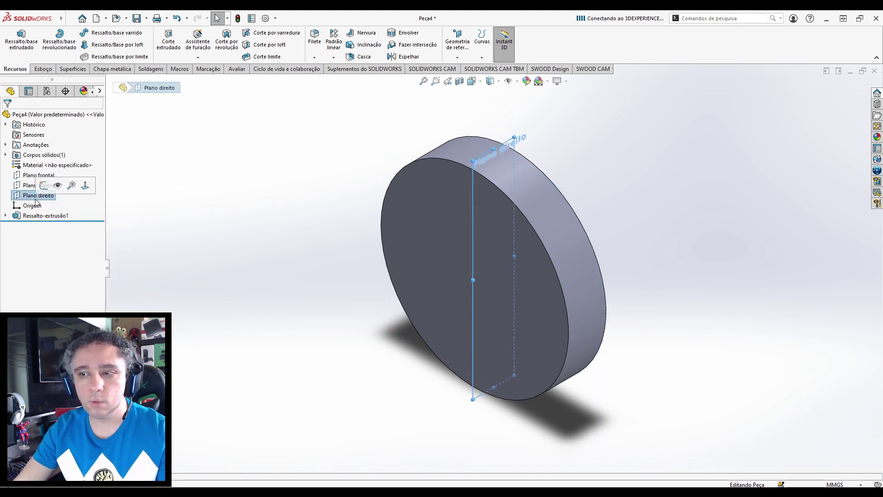
pyautogui.click(230, 206)
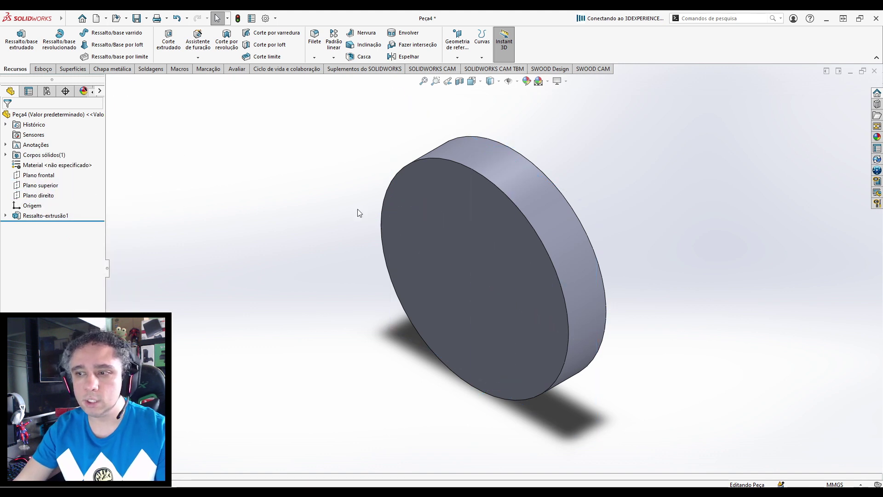
# Start a sketch on the front plane and draw an origin-centred circle about 55 mm in diameter.
pyautogui.click(33, 174)
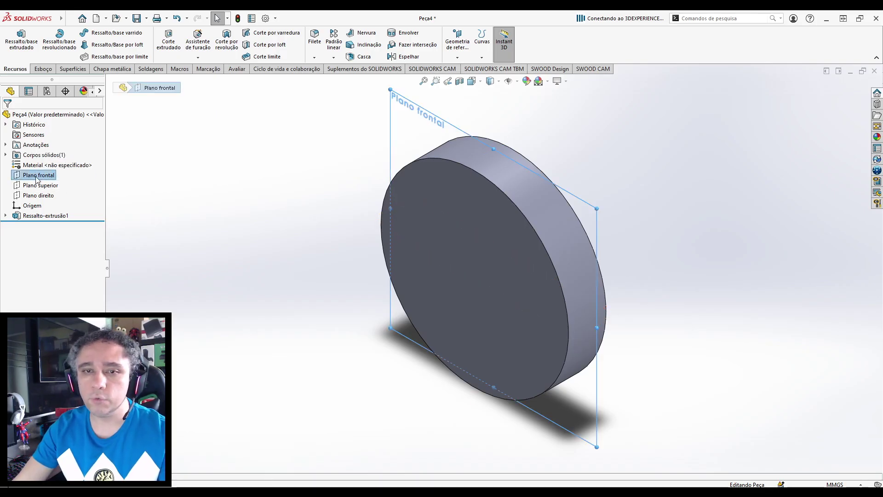
pyautogui.rightClick(40, 178)
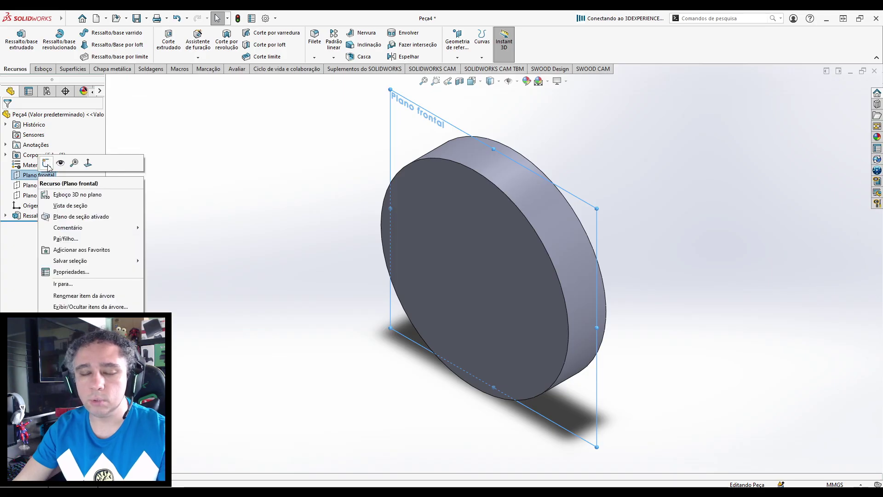
pyautogui.click(46, 163)
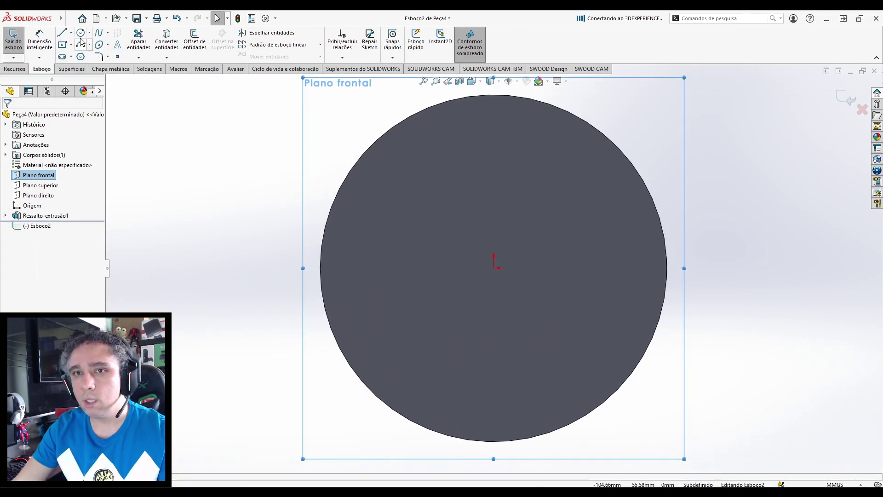
pyautogui.click(80, 33)
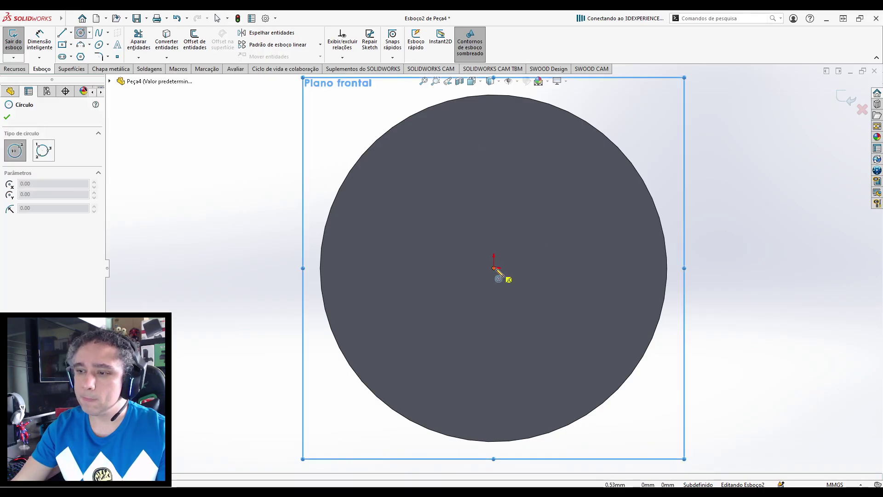
pyautogui.click(494, 268)
pyautogui.click(560, 337)
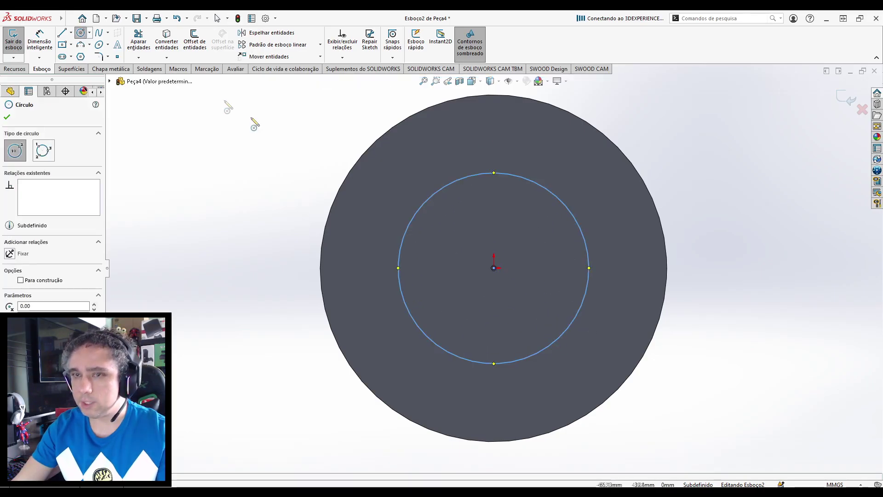
# Set the hub circle's diameter to 50 mm and close the sketch.
pyautogui.click(40, 40)
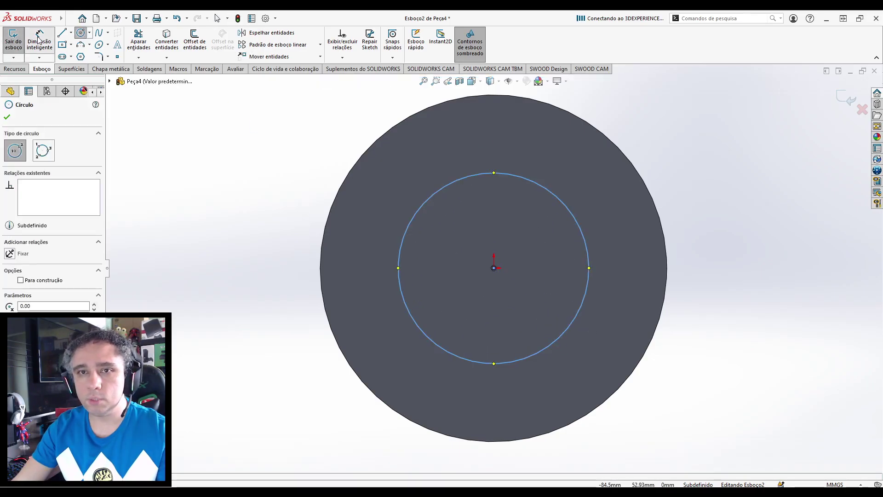
pyautogui.click(474, 175)
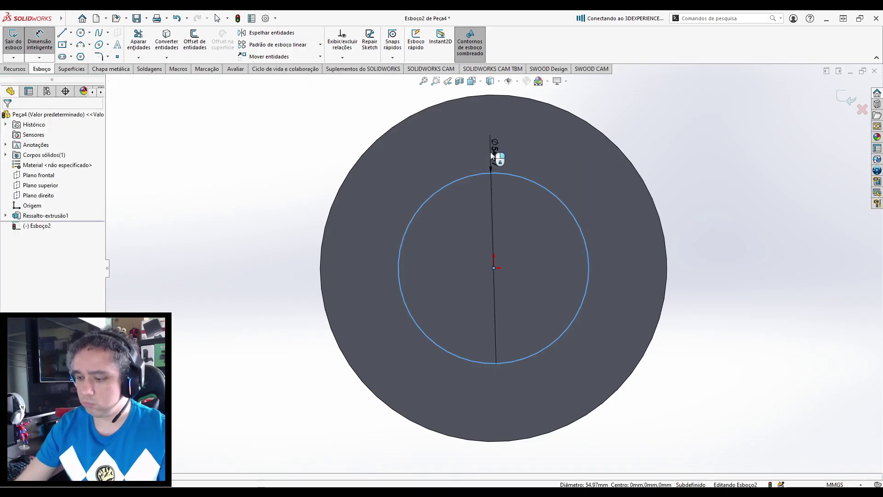
pyautogui.click(491, 152)
pyautogui.press('Return')
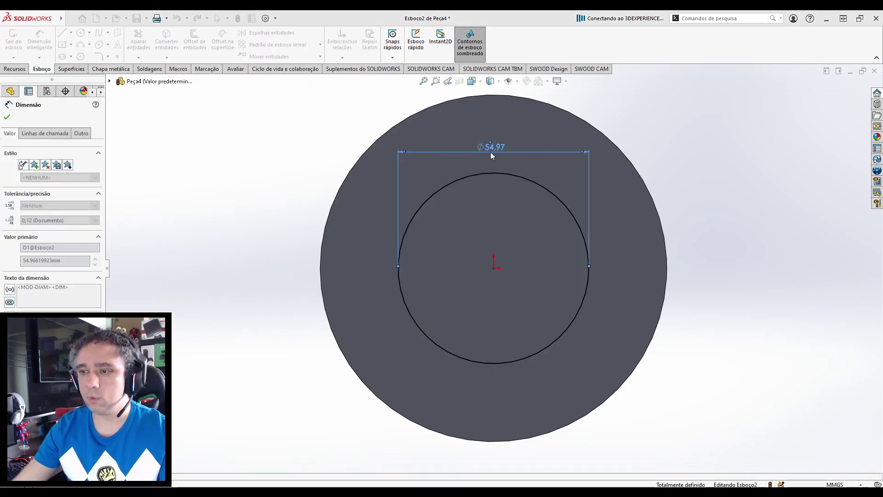
pyautogui.click(741, 158)
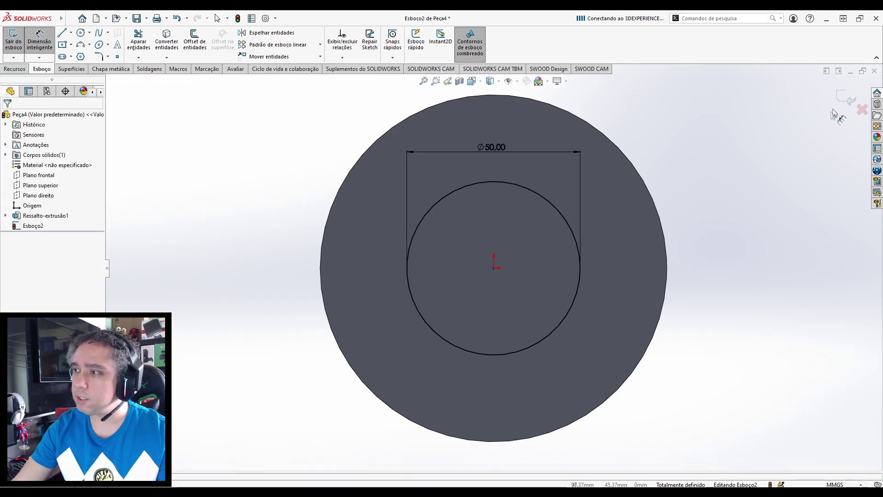
pyautogui.click(843, 98)
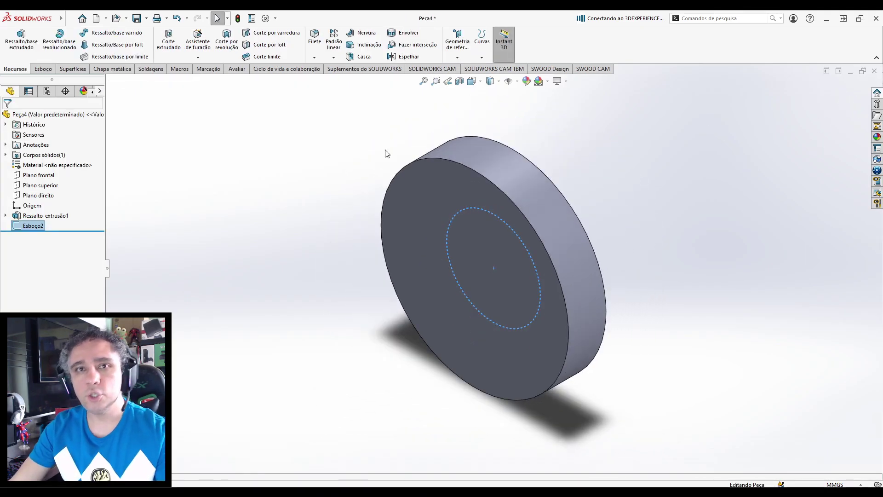
# Start a boss extrusion of the hub circle and check the hub and flange lengths in 007.pdf.
pyautogui.click(24, 41)
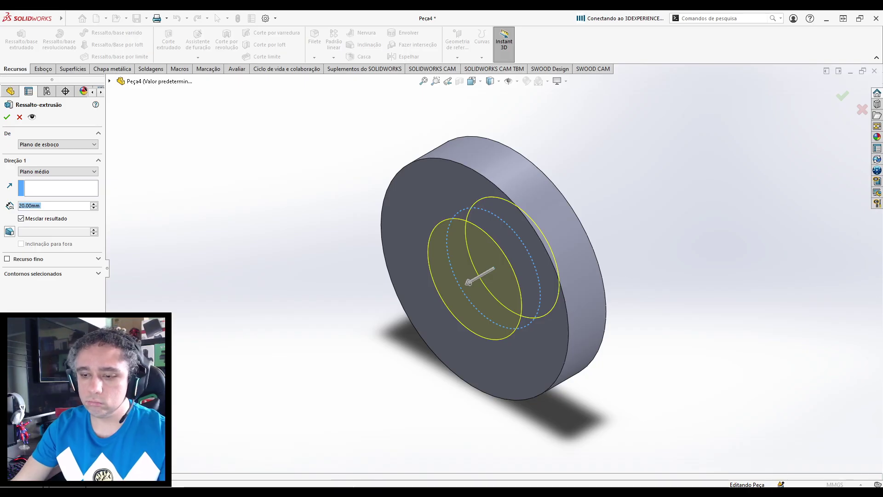
pyautogui.moveTo(331, 481)
pyautogui.click(290, 453)
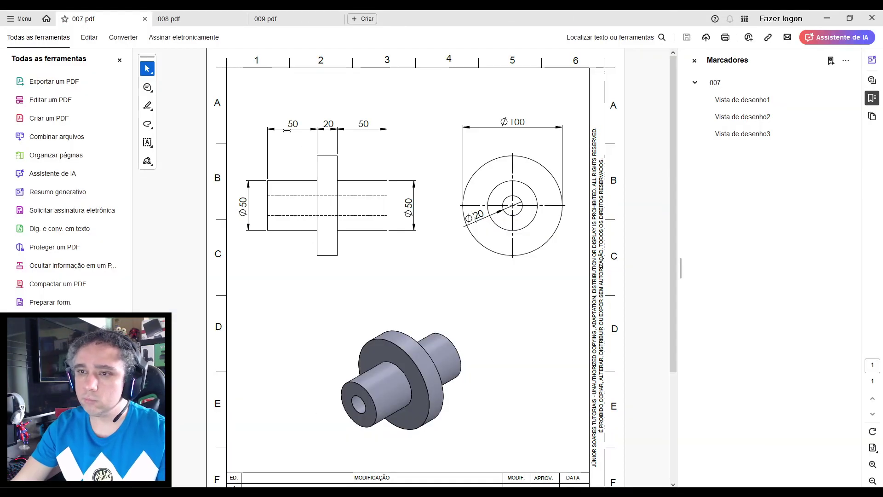
pyautogui.moveTo(287, 124); pyautogui.dragTo(299, 125)
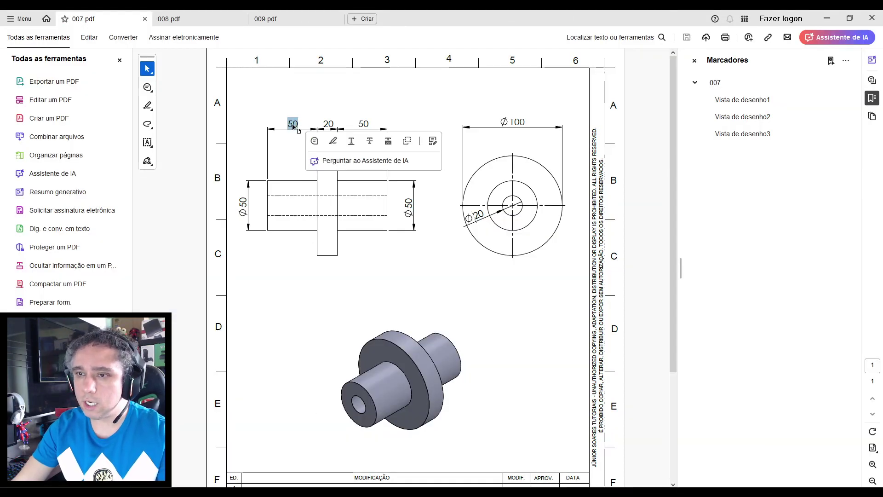
pyautogui.moveTo(322, 124); pyautogui.dragTo(378, 125)
pyautogui.click(322, 119)
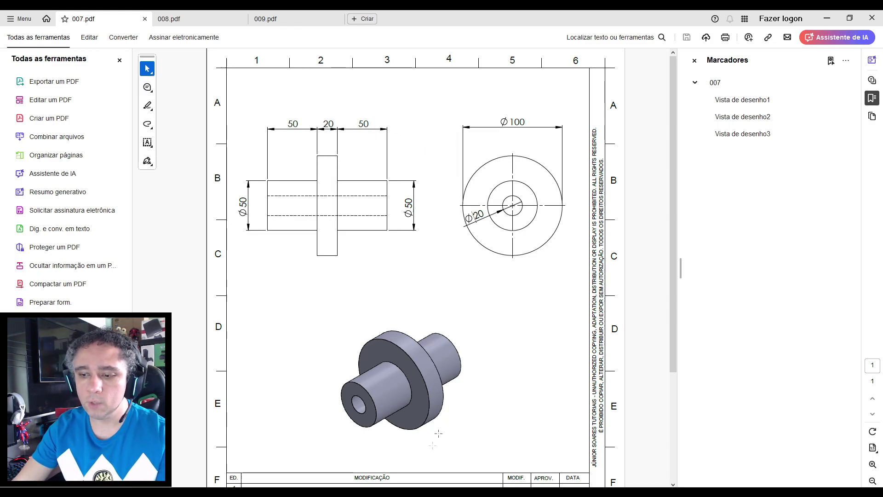
pyautogui.moveTo(435, 491)
pyautogui.click(415, 435)
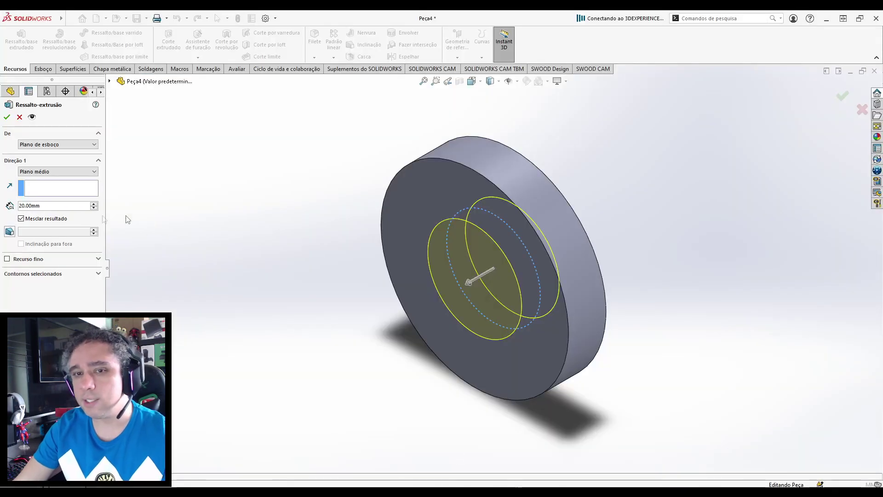
# Extrude the hub circle about the mid-plane with a total depth of 50+20+50 mm, merged with the flange.
pyautogui.click(48, 206)
pyautogui.doubleClick(35, 205)
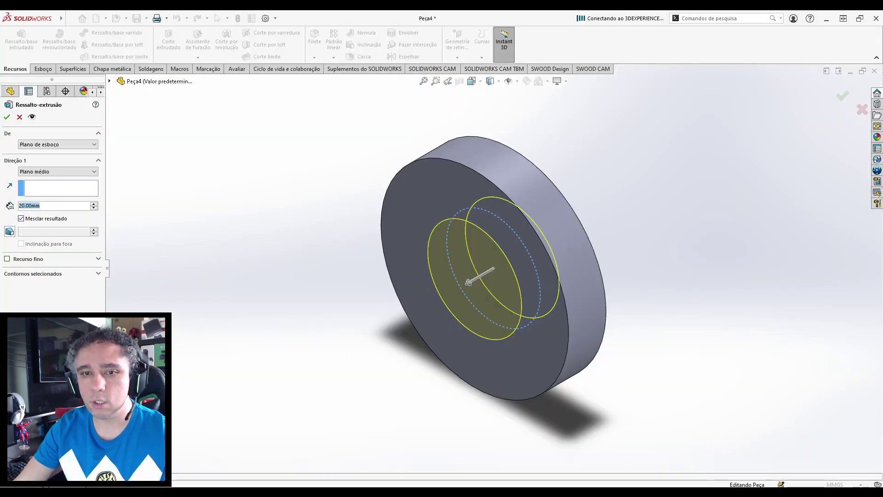
pyautogui.write('50')
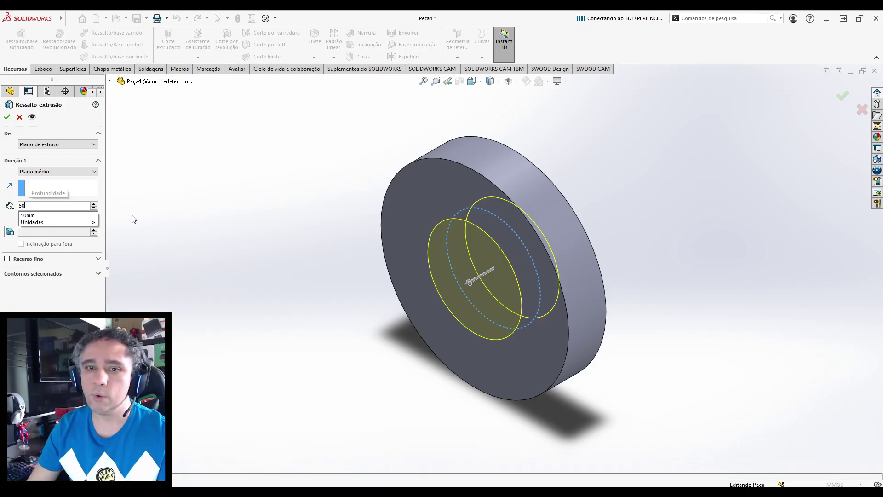
pyautogui.write('+20+50')
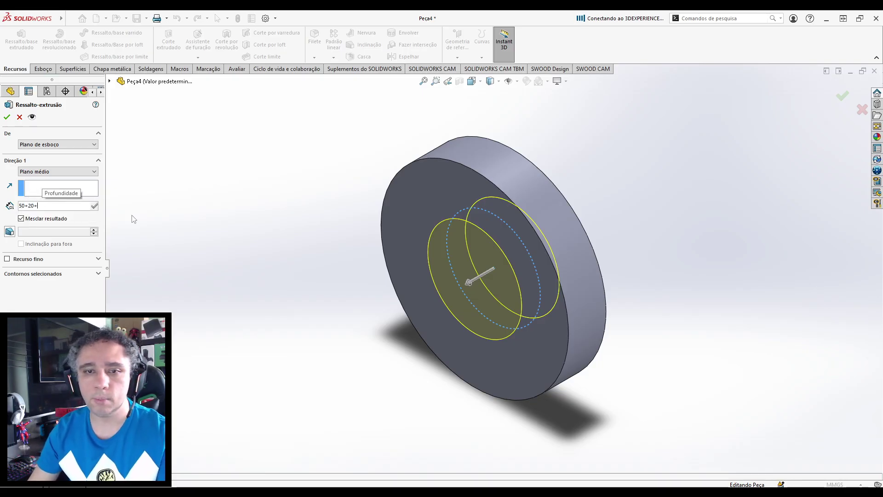
pyautogui.press('Return')
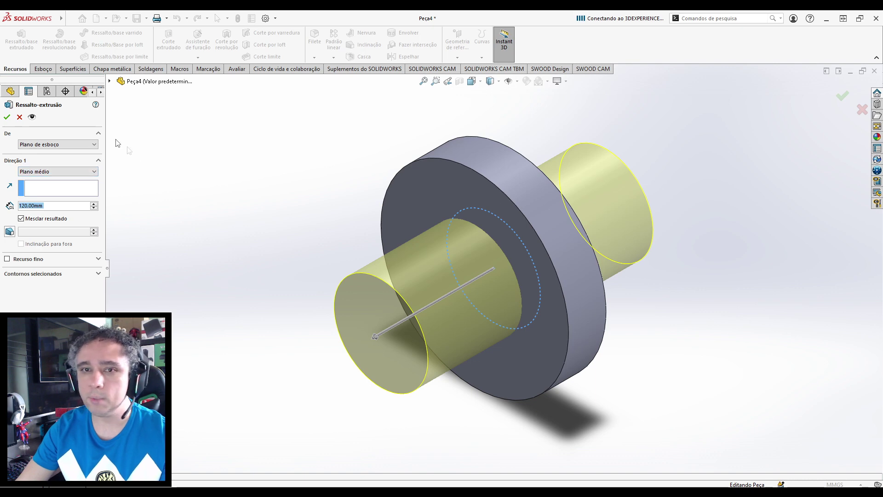
pyautogui.click(7, 118)
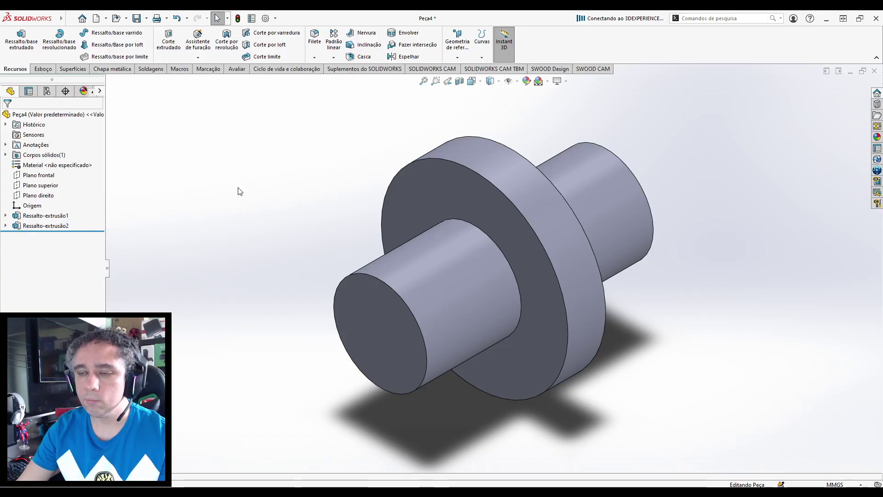
# Check the bore diameter in 007.pdf, then sketch an origin-centred circle about 14 mm in diameter on the hub's front end face.
pyautogui.moveTo(394, 483)
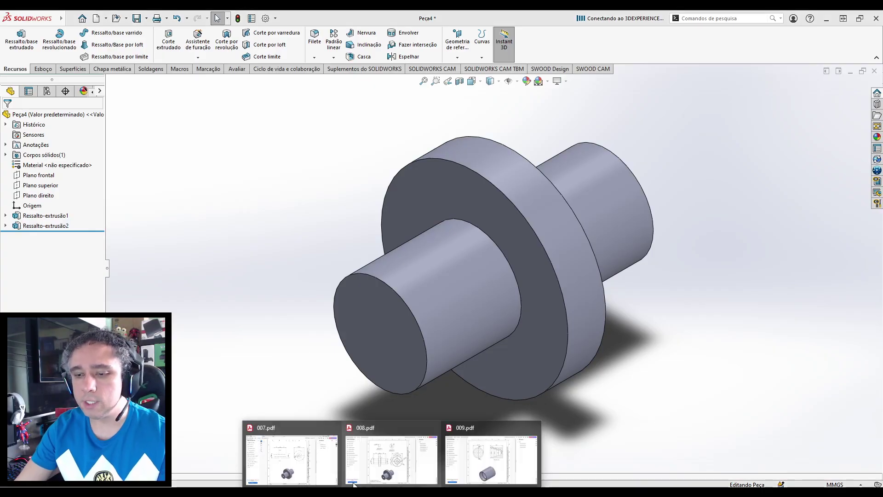
pyautogui.click(292, 457)
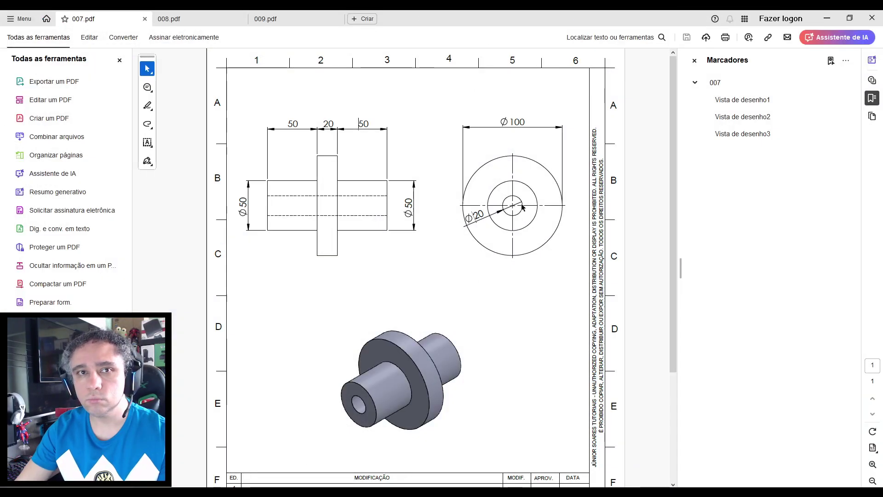
pyautogui.moveTo(437, 491)
pyautogui.click(468, 474)
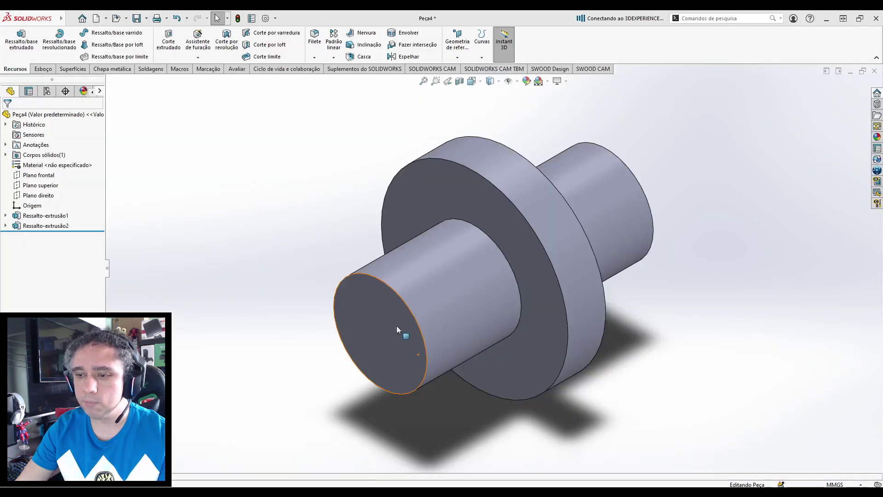
pyautogui.click(400, 332)
pyautogui.click(435, 297)
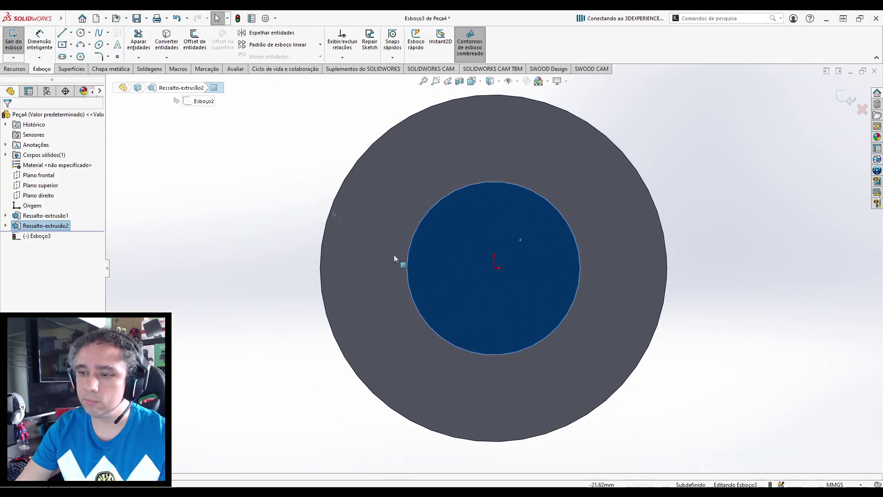
pyautogui.click(160, 115)
pyautogui.click(81, 34)
pyautogui.click(493, 267)
pyautogui.click(508, 287)
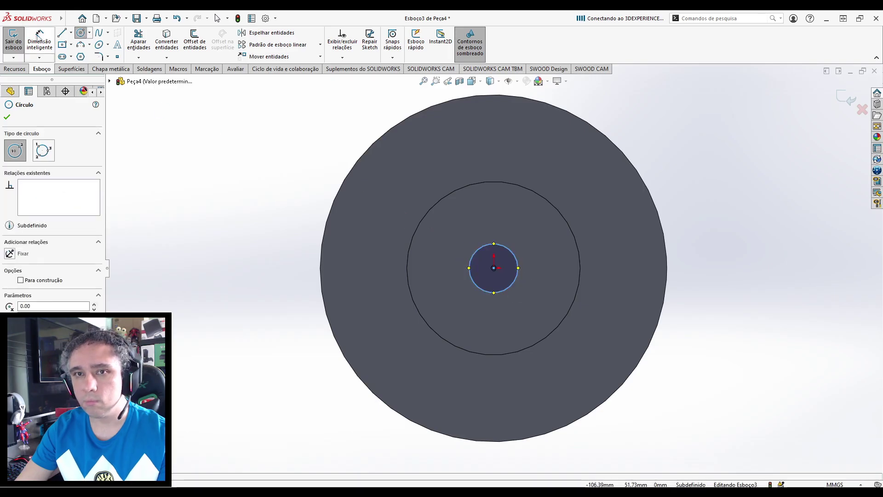
# Set the bore circle's diameter to 20 mm and cut it through the entire part.
pyautogui.click(39, 40)
pyautogui.click(476, 256)
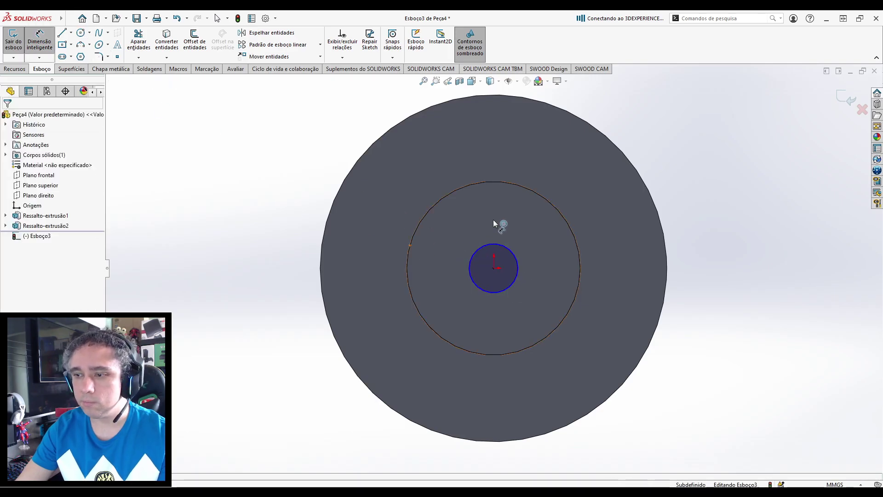
pyautogui.click(493, 220)
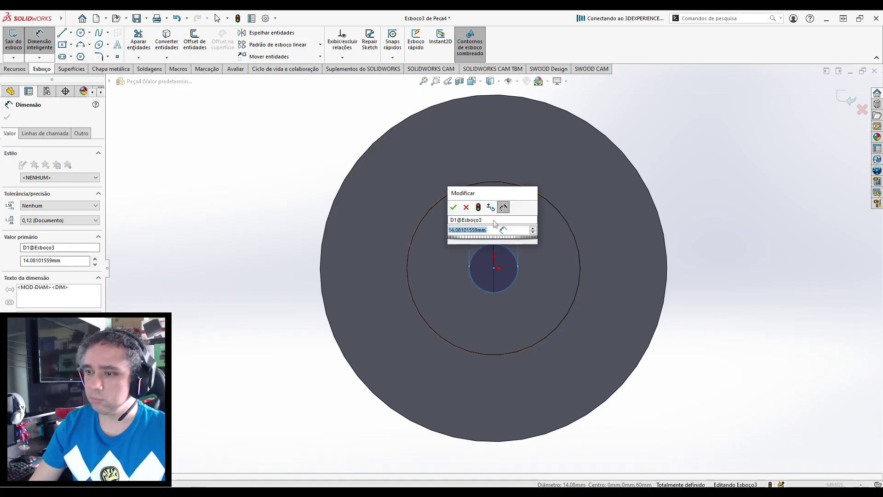
pyautogui.write('20')
pyautogui.press('Return')
pyautogui.click(848, 98)
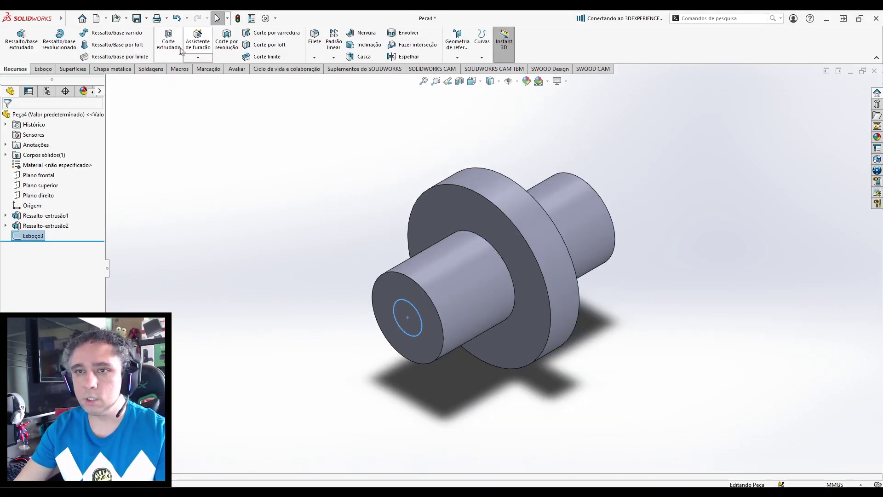
pyautogui.click(169, 42)
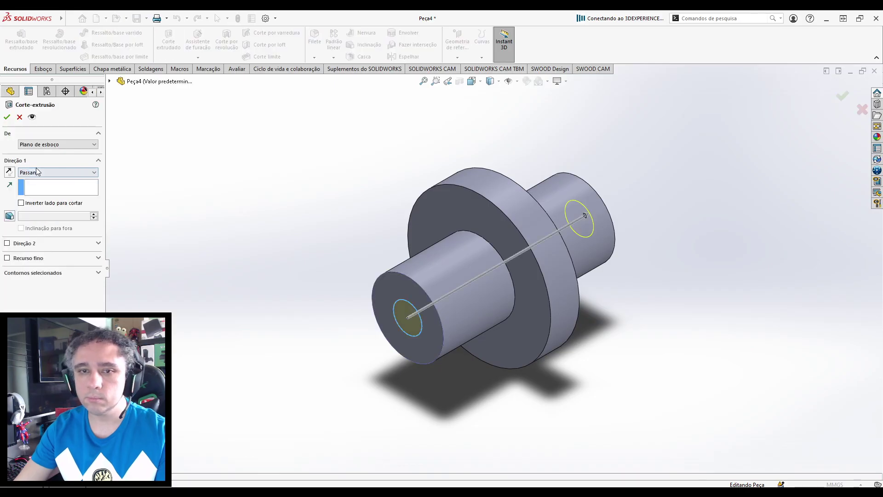
pyautogui.click(6, 118)
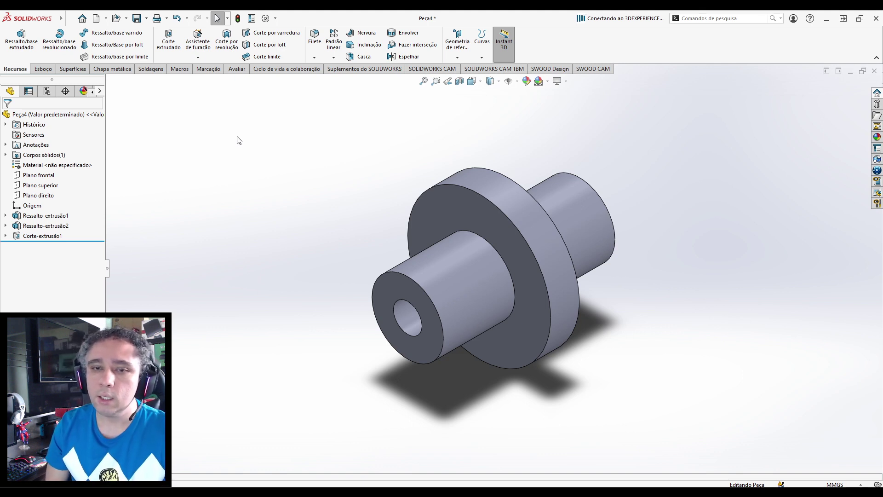
# Inspect the flange extrusion's dimensions and references in Peça4.
pyautogui.click(47, 217)
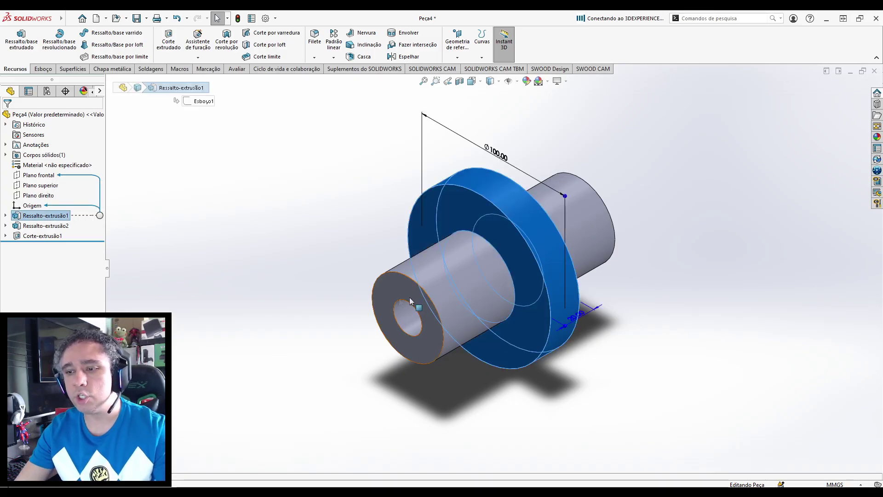
pyautogui.press('Escape')
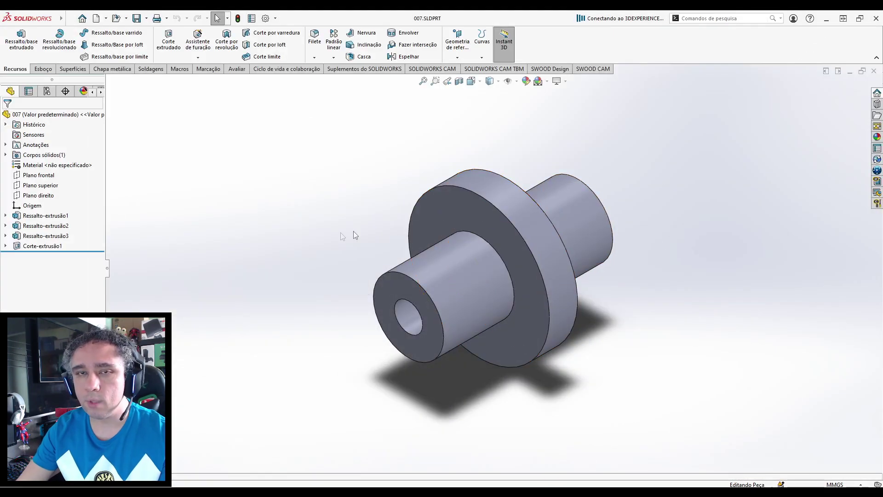
# Examine the flange holes, chamfers and fillet details in drawing 008.pdf and return to the 007.SLDPRT part.
pyautogui.moveTo(389, 486)
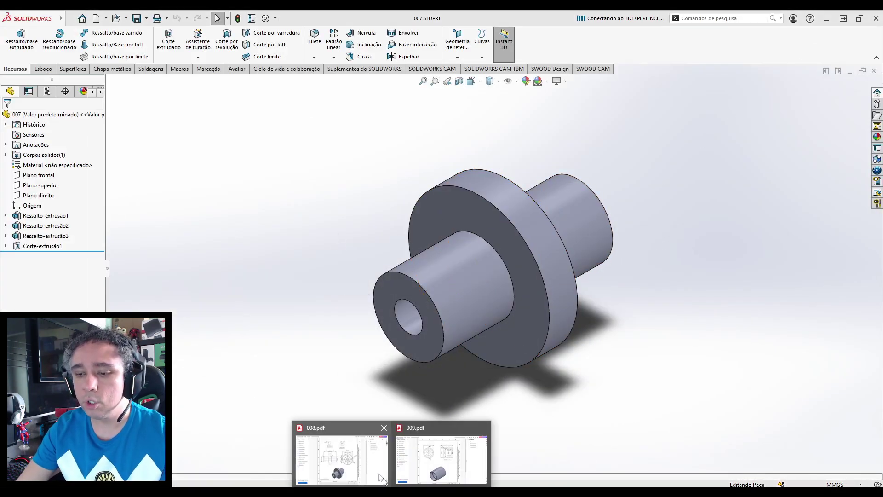
pyautogui.click(347, 458)
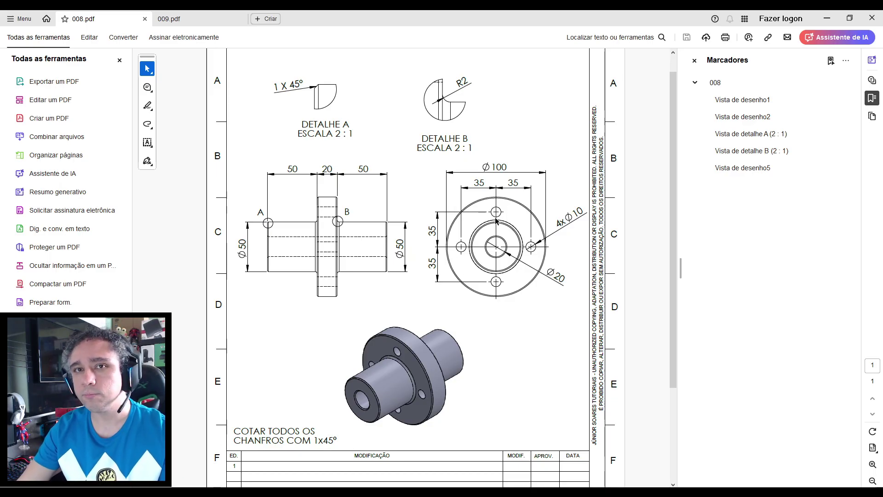
pyautogui.doubleClick(456, 145)
pyautogui.click(440, 158)
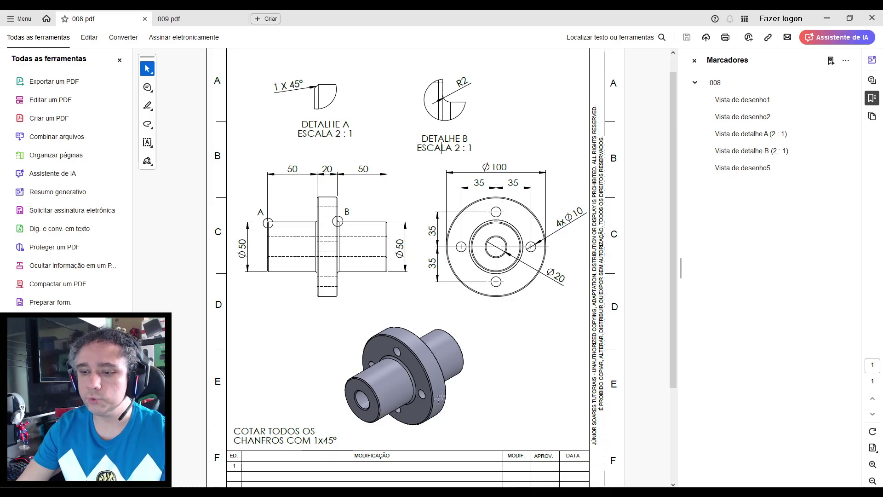
pyautogui.click(424, 491)
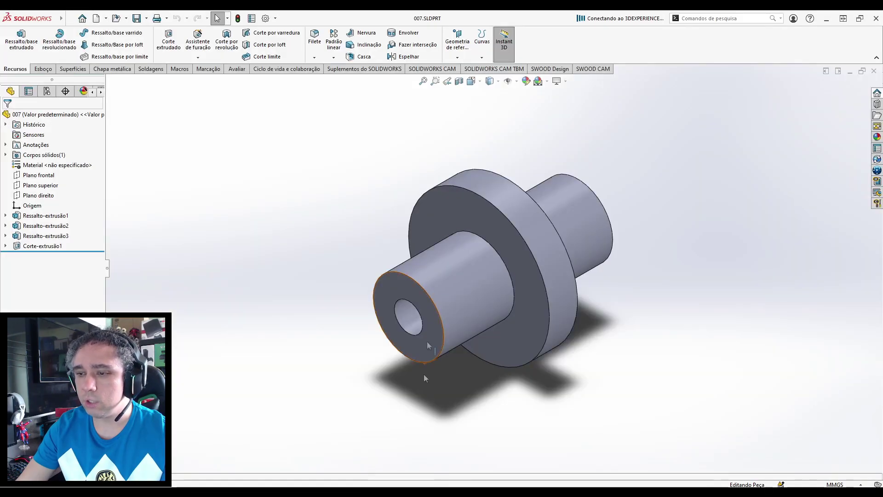
# Start a sketch on the flange's front face and check the bolt-hole layout in 008.pdf.
pyautogui.click(458, 201)
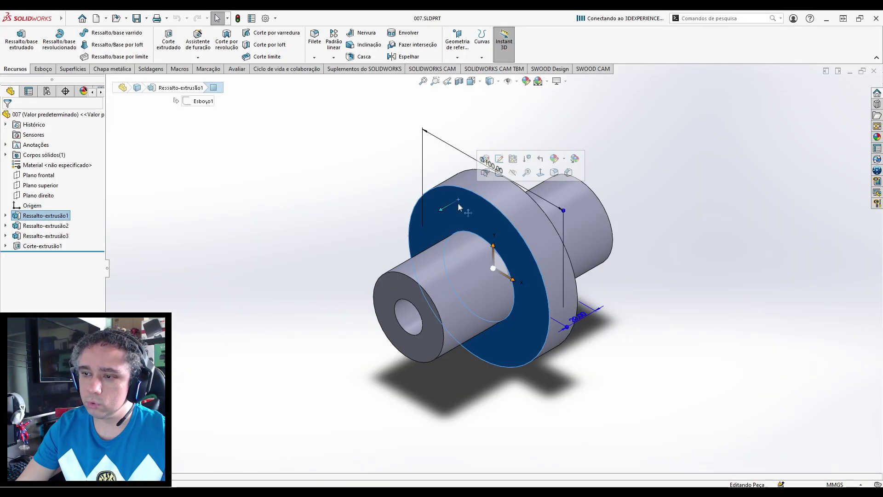
pyautogui.rightClick(462, 205)
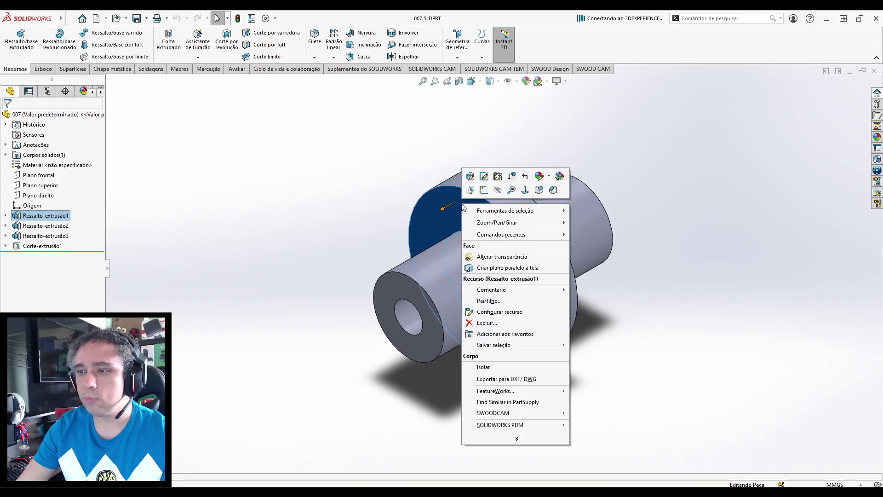
pyautogui.click(483, 189)
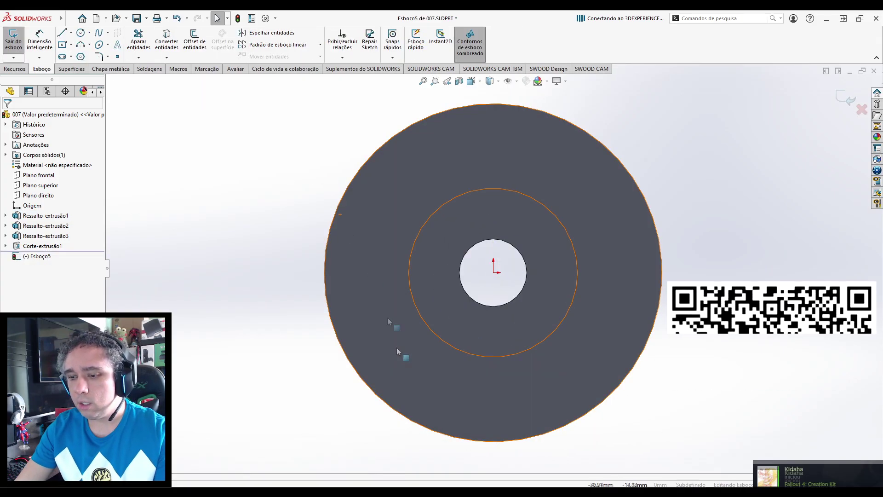
pyautogui.moveTo(392, 492)
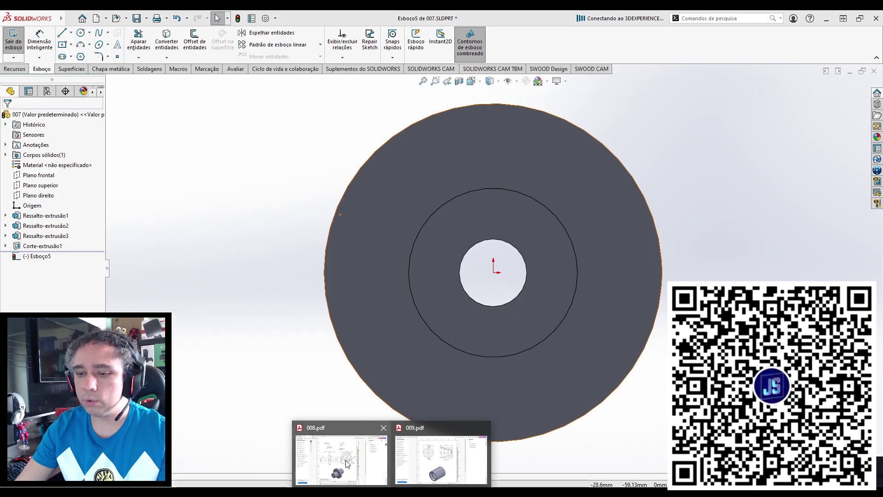
pyautogui.click(340, 456)
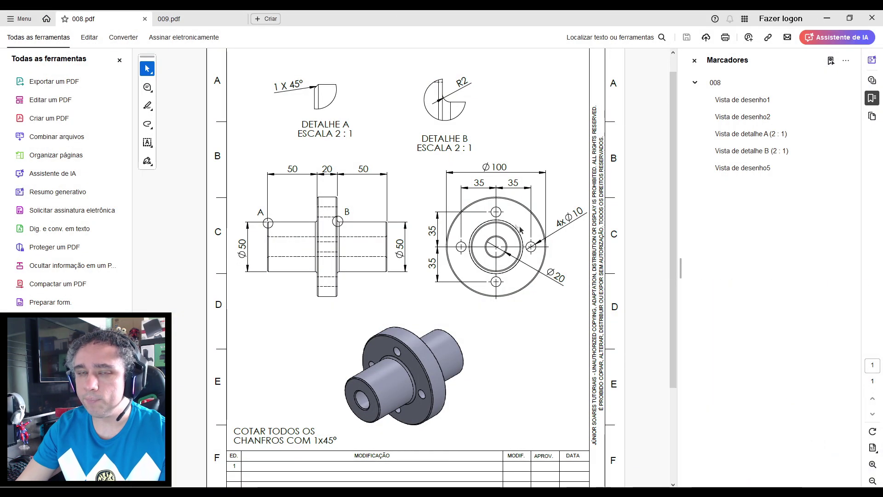
pyautogui.click(827, 18)
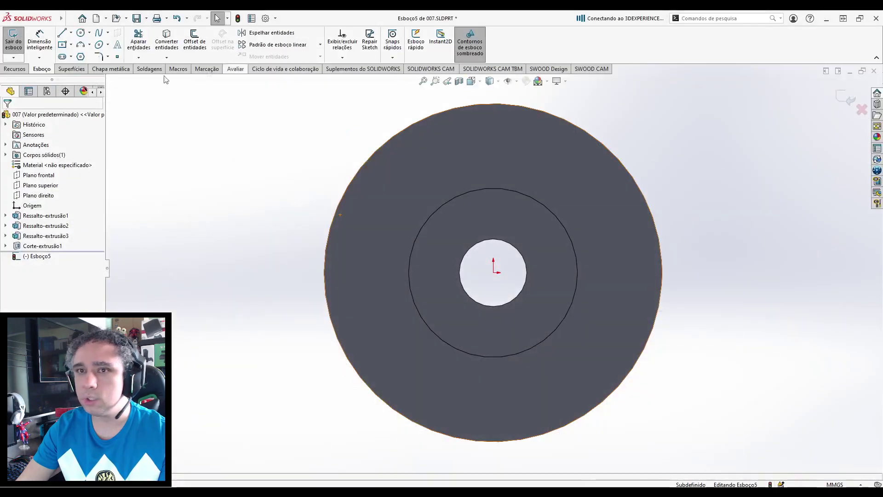
# Sketch four circles on the flange around the bore, aligned vertically and horizontally with the origin, with centres about 37 to 39 mm from it.
pyautogui.click(80, 33)
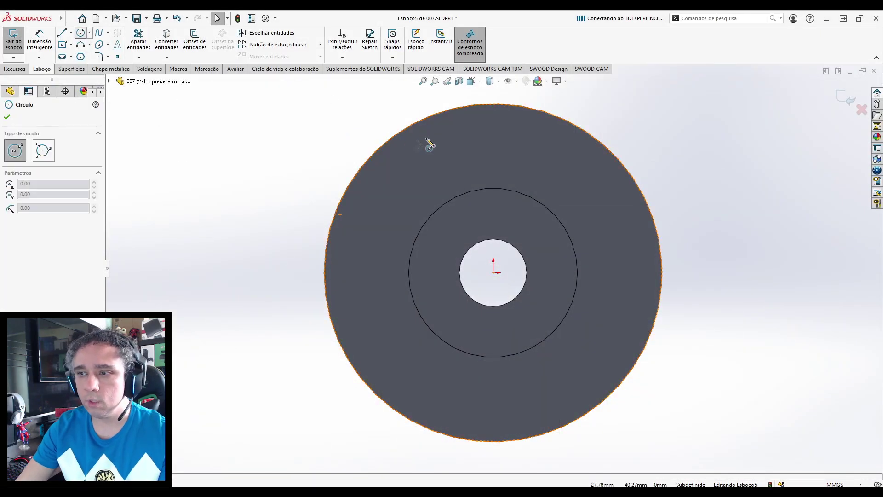
pyautogui.click(493, 147)
pyautogui.click(502, 153)
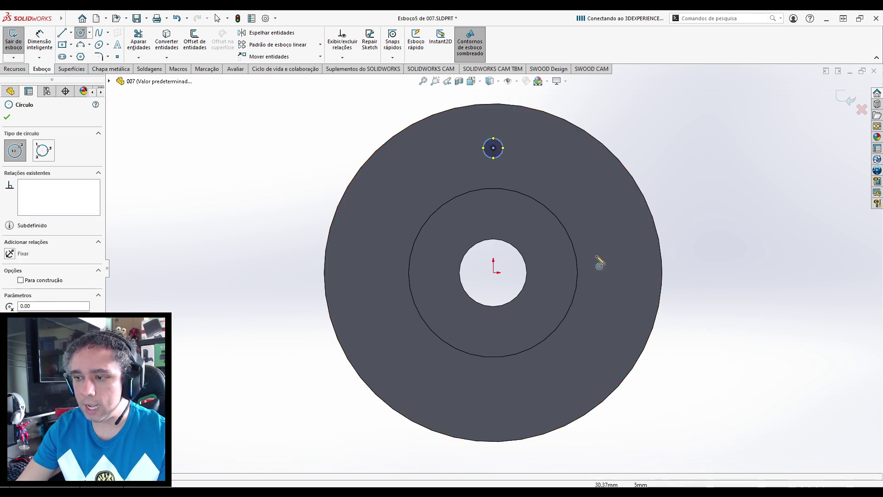
pyautogui.click(621, 272)
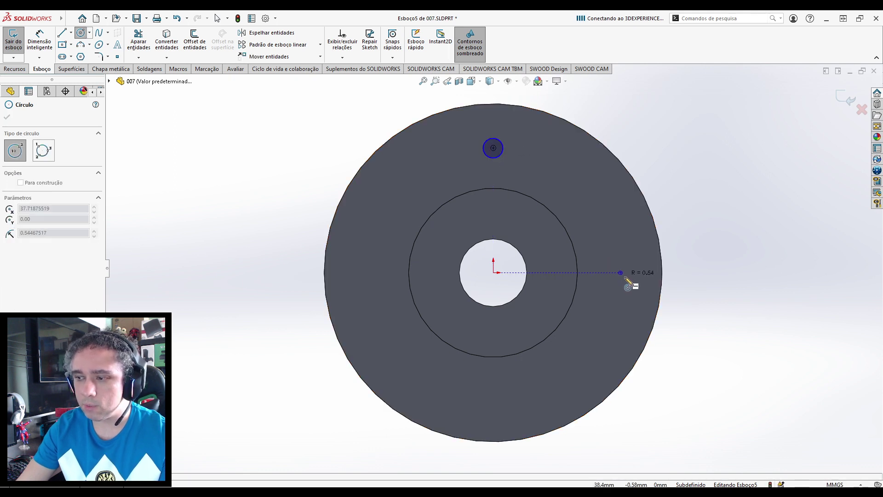
pyautogui.click(641, 293)
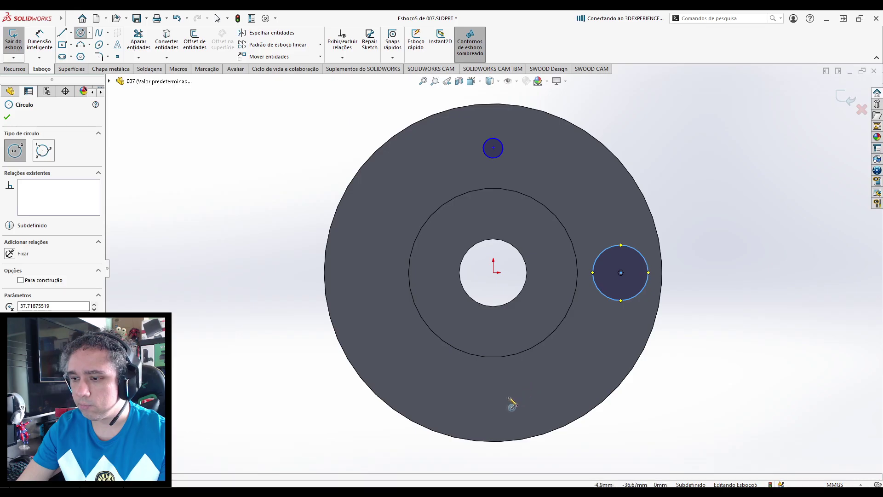
pyautogui.click(493, 399)
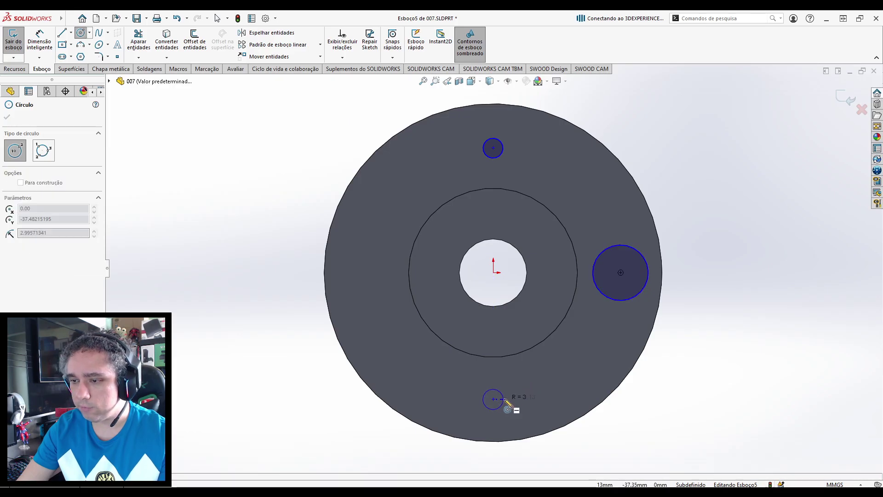
pyautogui.click(510, 404)
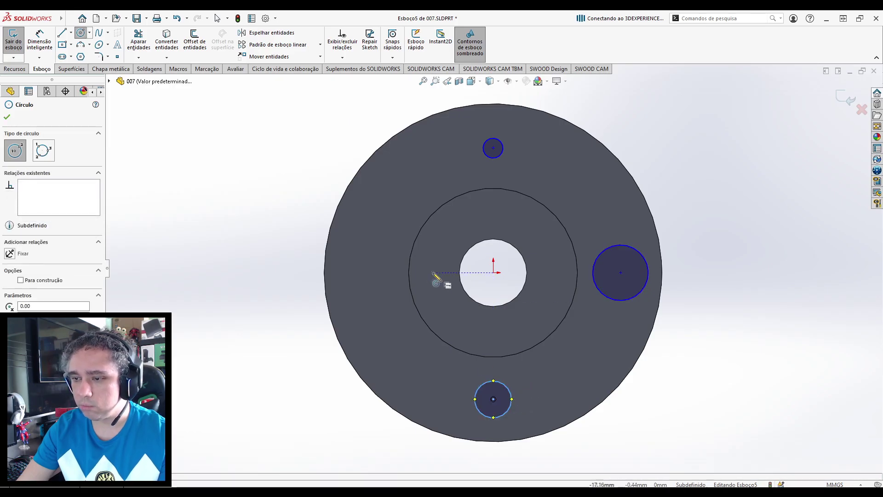
pyautogui.click(361, 273)
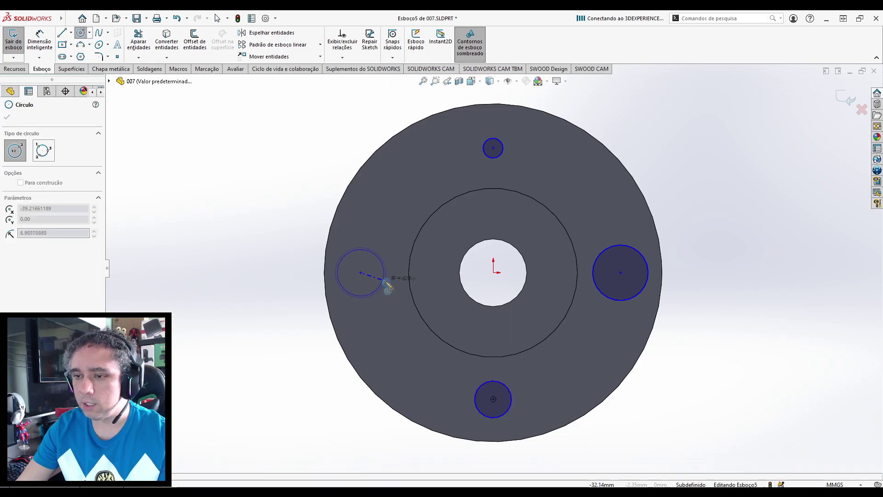
pyautogui.click(392, 289)
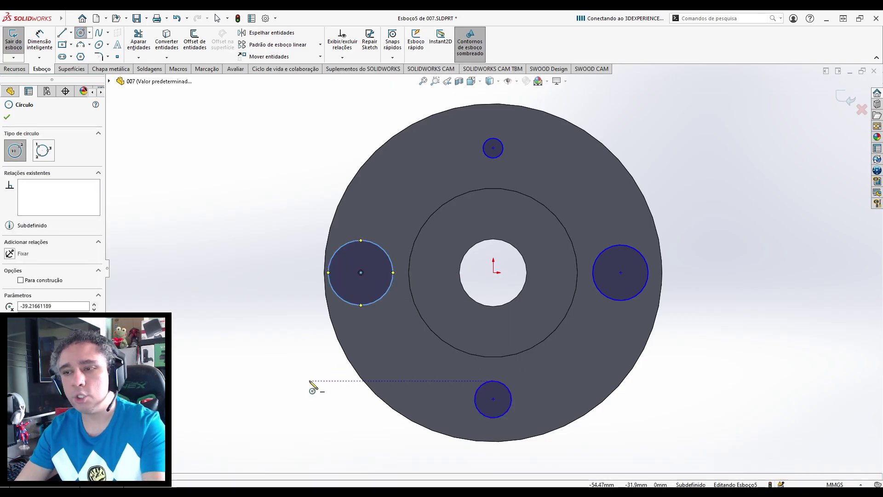
pyautogui.press('Escape')
pyautogui.press('f')
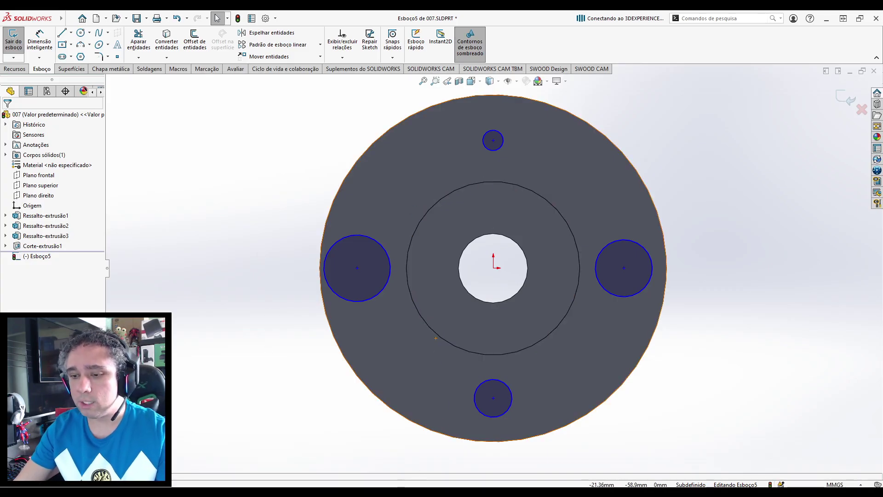
# Check the flange hole quantity and diameter callout in 008.pdf and return to the sketch.
pyautogui.click(428, 451)
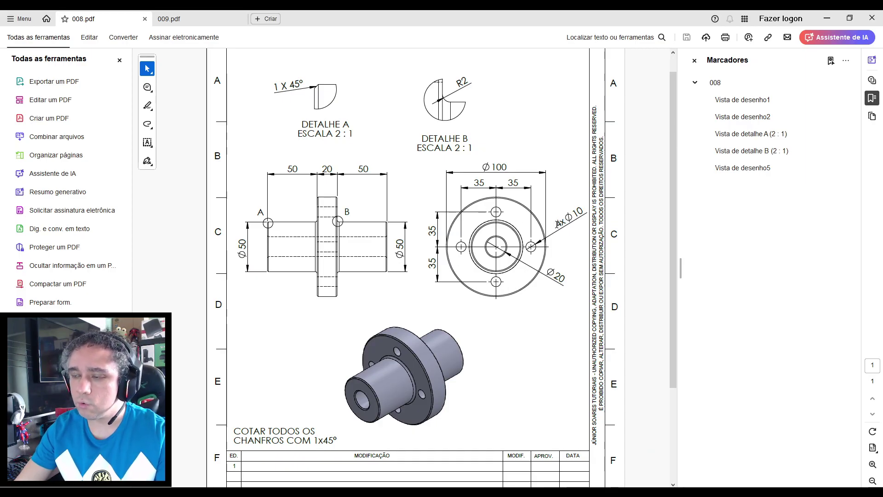
pyautogui.moveTo(560, 223); pyautogui.dragTo(555, 227)
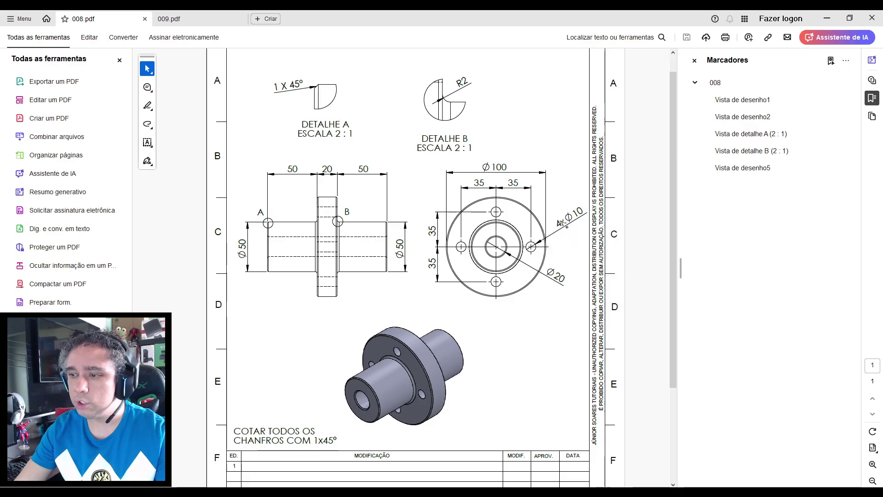
pyautogui.click(568, 214)
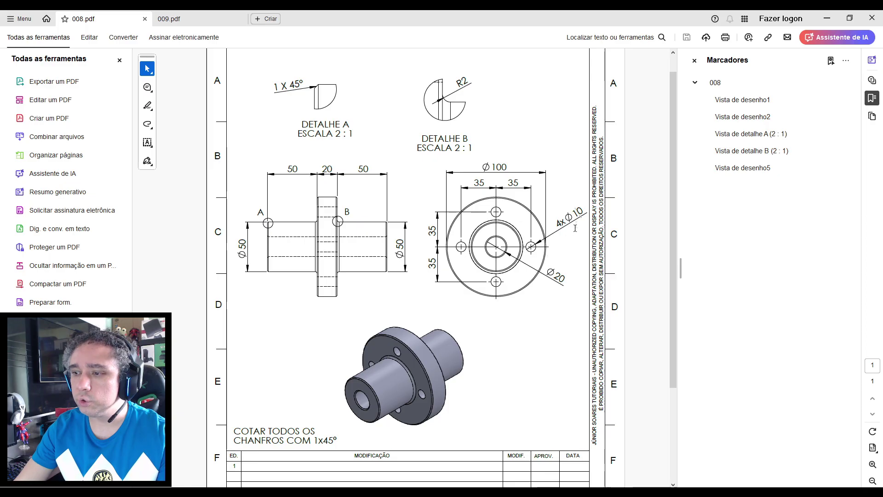
pyautogui.moveTo(576, 217); pyautogui.dragTo(583, 211)
pyautogui.click(582, 212)
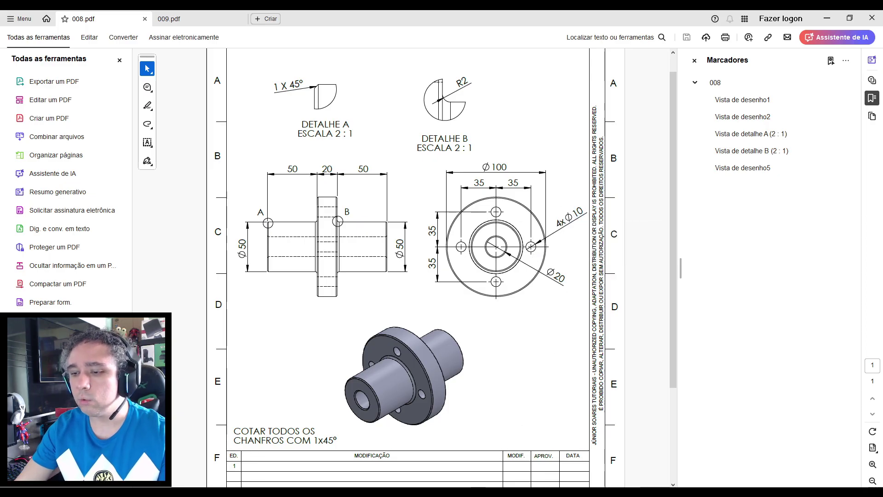
pyautogui.hotkey('alt', 'Tab')
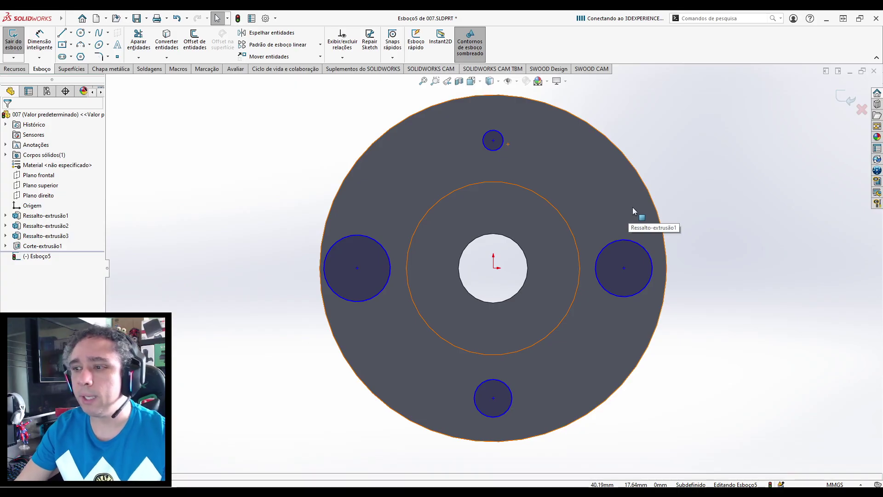
# Apply an Equal relation to the four flange hole circles.
pyautogui.click(500, 133)
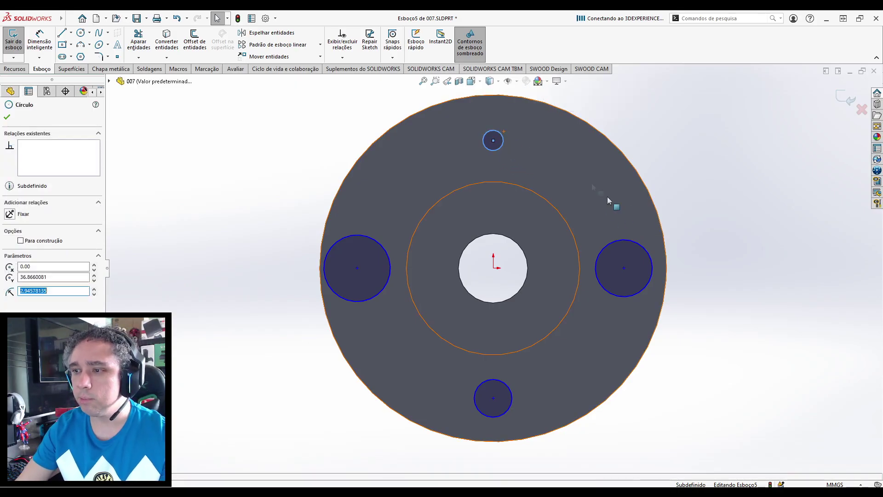
pyautogui.click(631, 245)
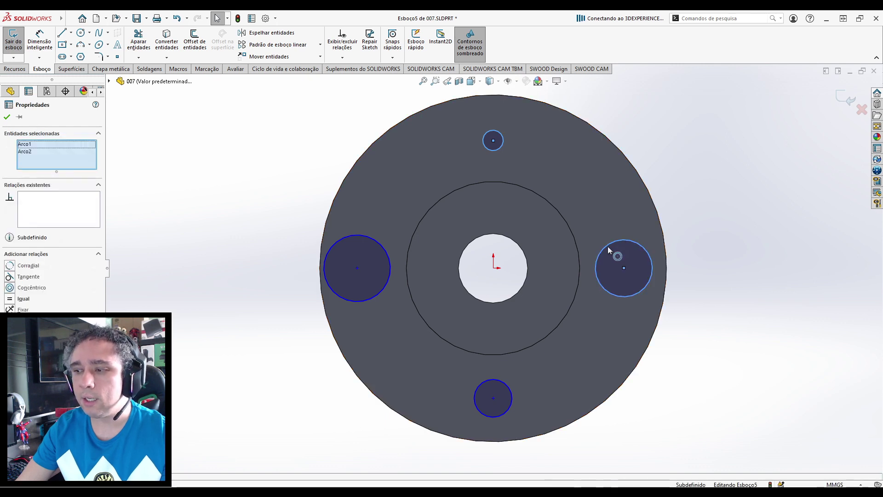
pyautogui.click(504, 384)
pyautogui.click(378, 295)
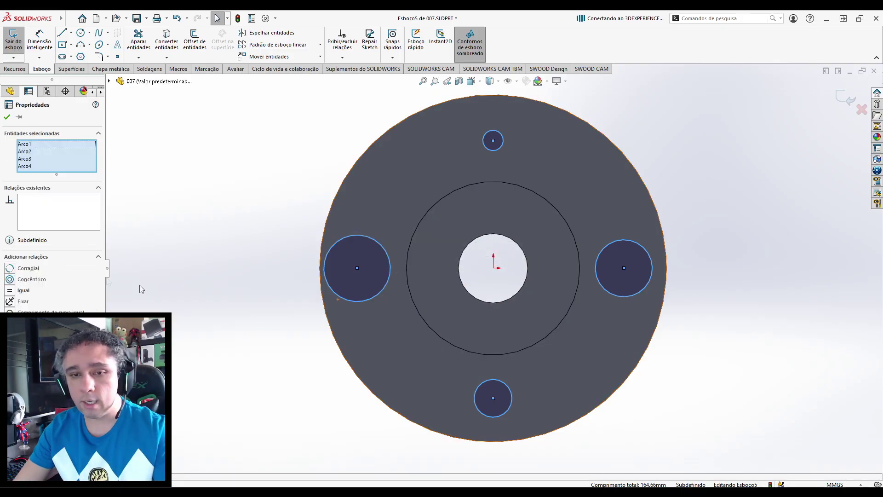
pyautogui.click(10, 290)
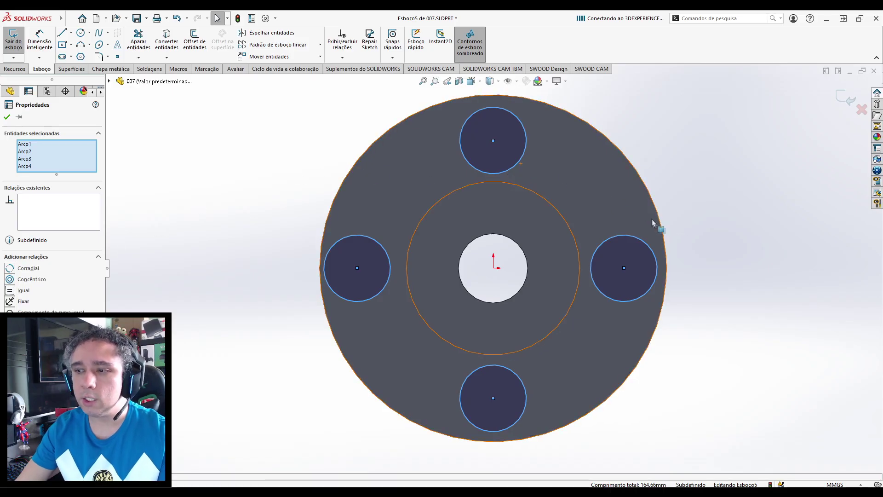
pyautogui.click(267, 303)
# Dimension the hole circle on the flange's right side with a diameter of 10 mm.
pyautogui.click(44, 47)
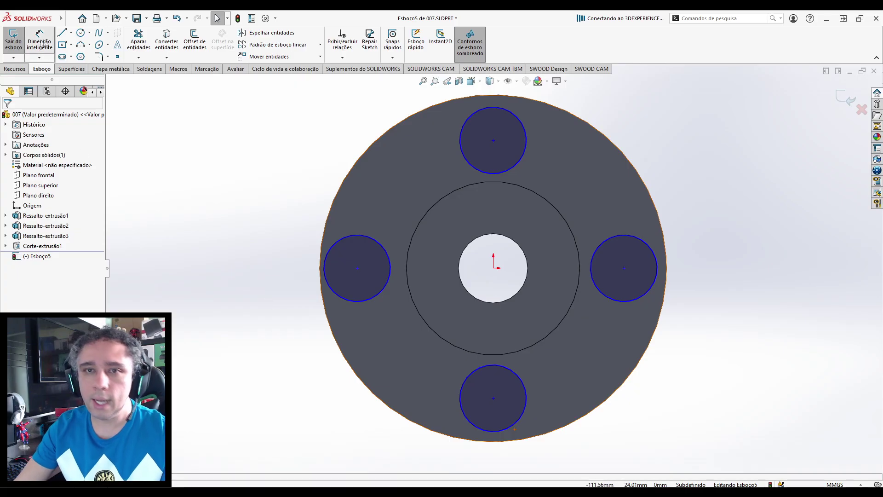
pyautogui.click(661, 256)
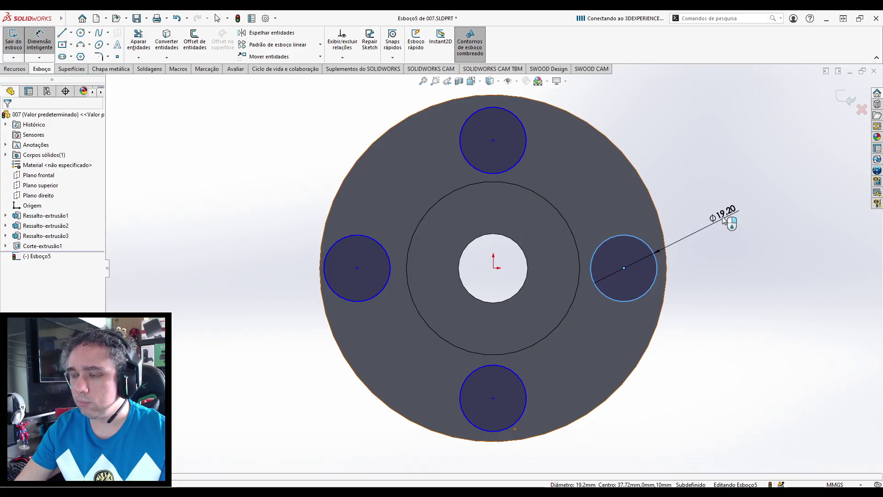
pyautogui.click(724, 219)
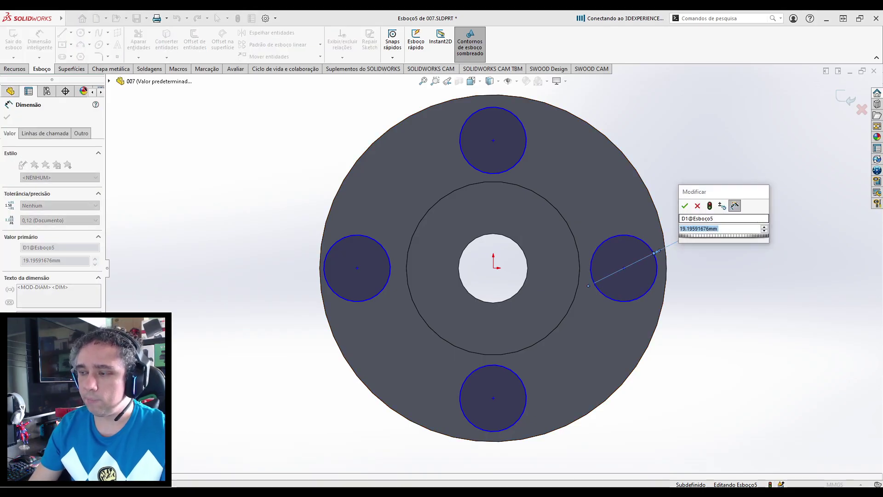
pyautogui.write('10')
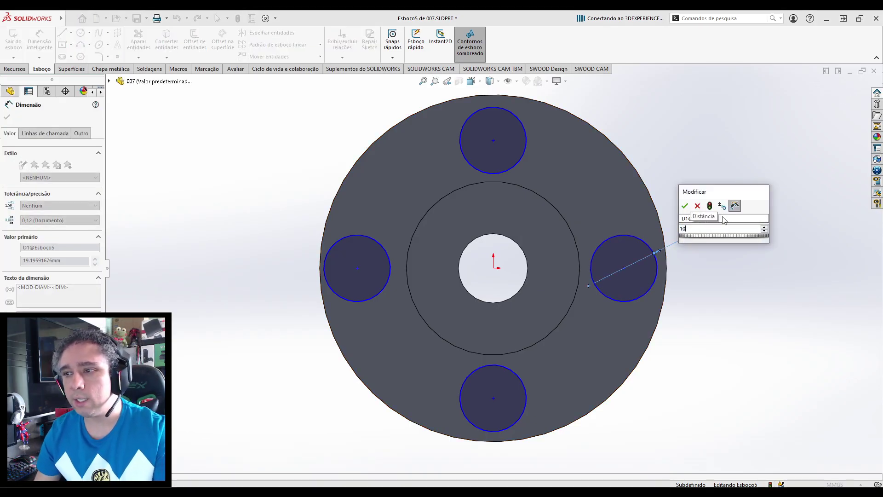
pyautogui.press('Return')
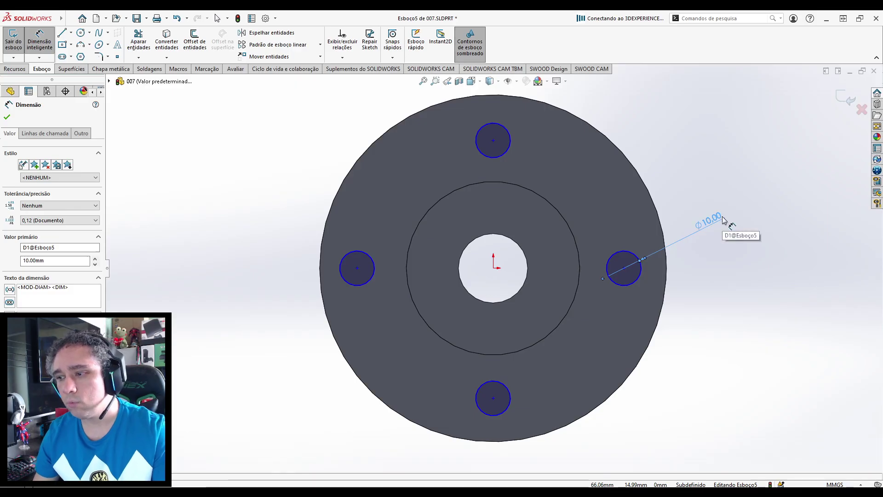
pyautogui.click(708, 187)
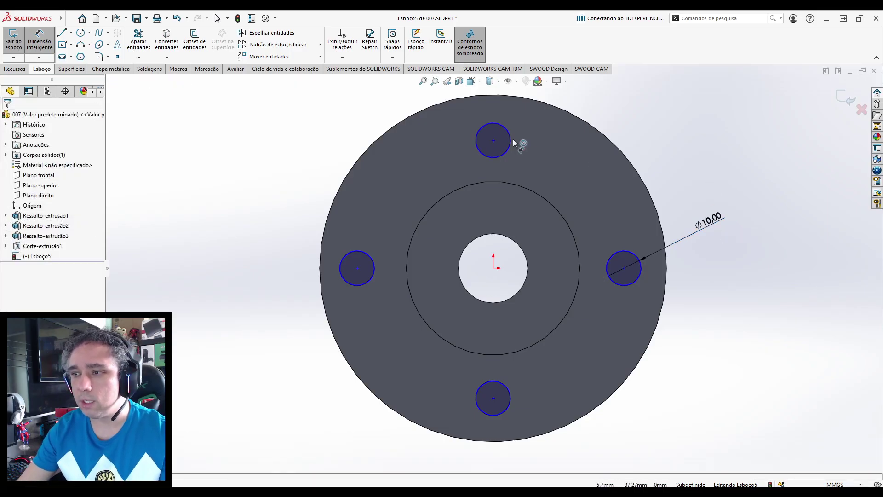
pyautogui.click(511, 139)
pyautogui.press('Escape')
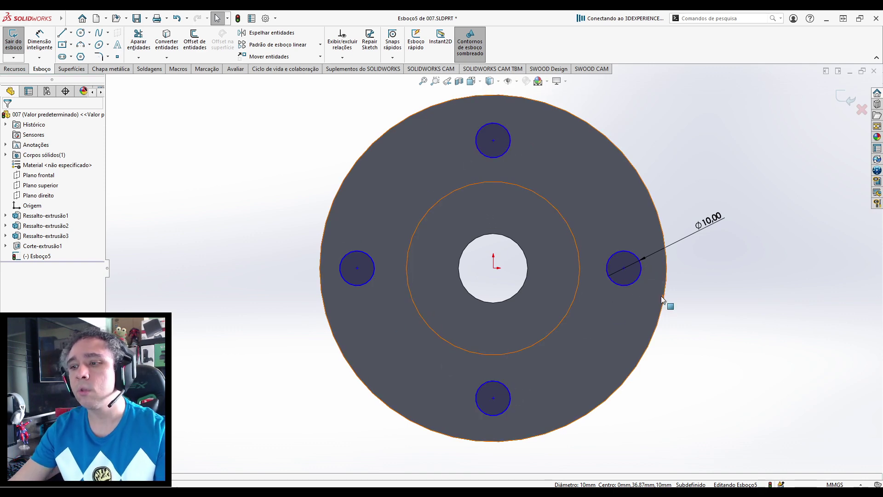
# Check the four flange holes' position in the front view of 008.pdf and return to the sketch.
pyautogui.moveTo(413, 486)
pyautogui.click(448, 453)
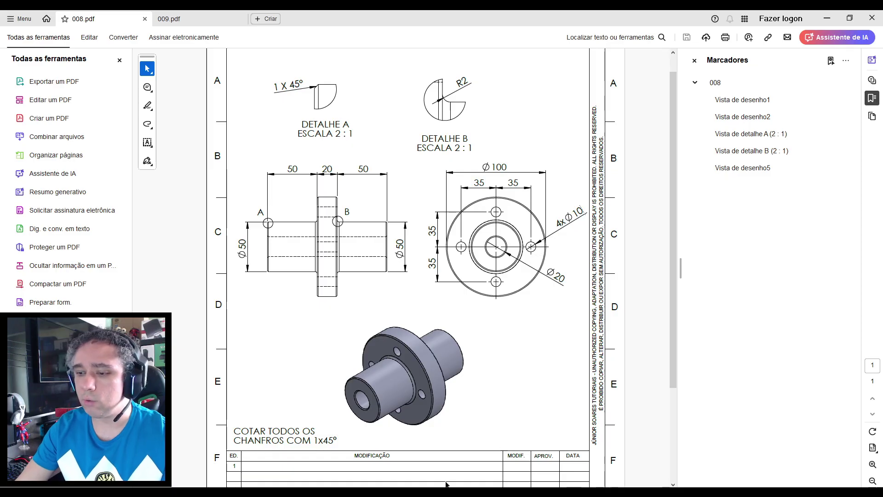
pyautogui.click(825, 18)
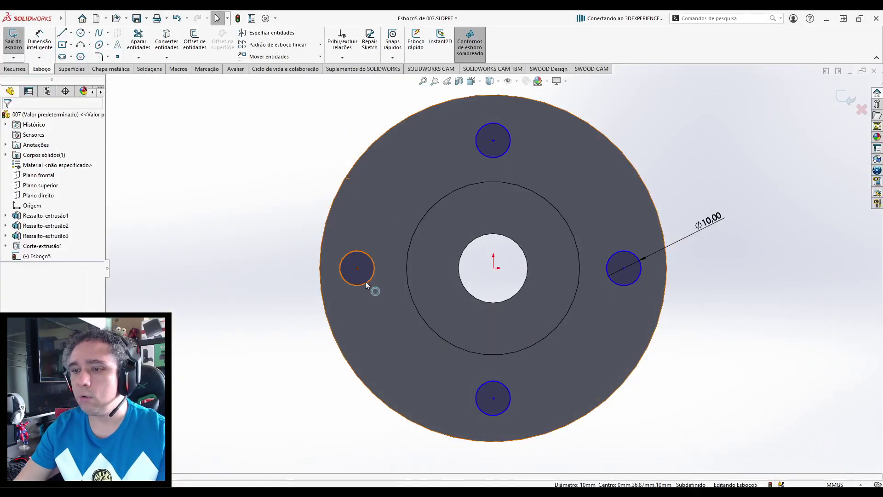
# Apply a Horizontal relation to the centres of the left and right flange holes and the origin.
pyautogui.click(357, 269)
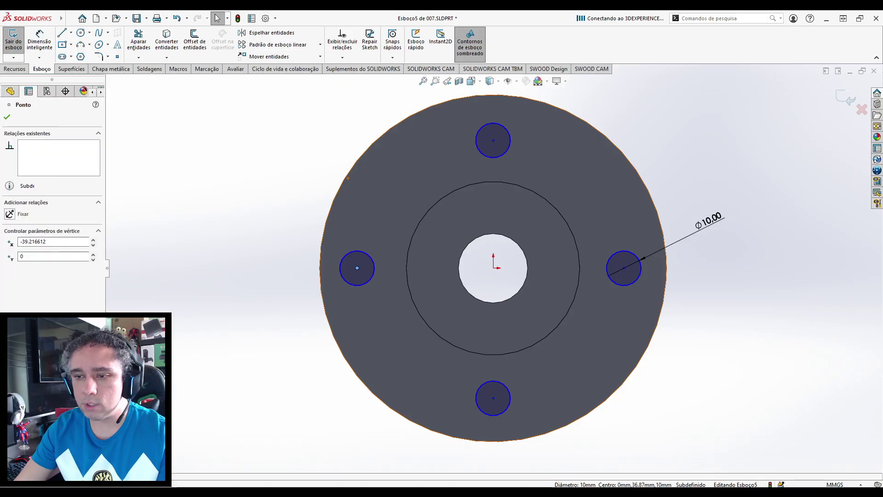
pyautogui.keyDown('ctrl'); pyautogui.click(623, 268); pyautogui.keyUp('ctrl')
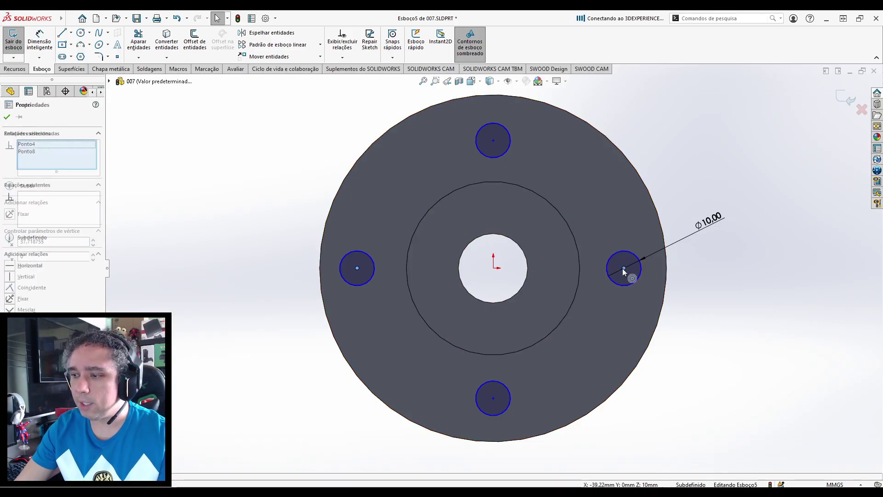
pyautogui.keyDown('ctrl'); pyautogui.click(494, 267); pyautogui.keyUp('ctrl')
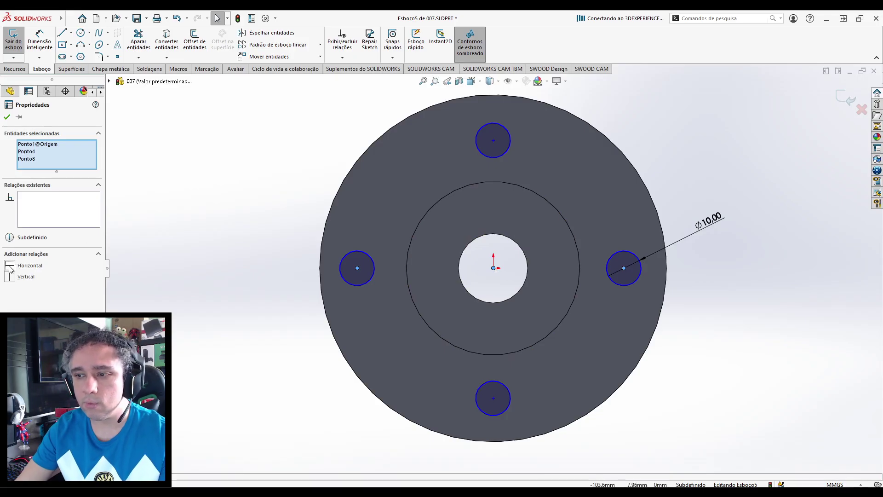
pyautogui.click(184, 221)
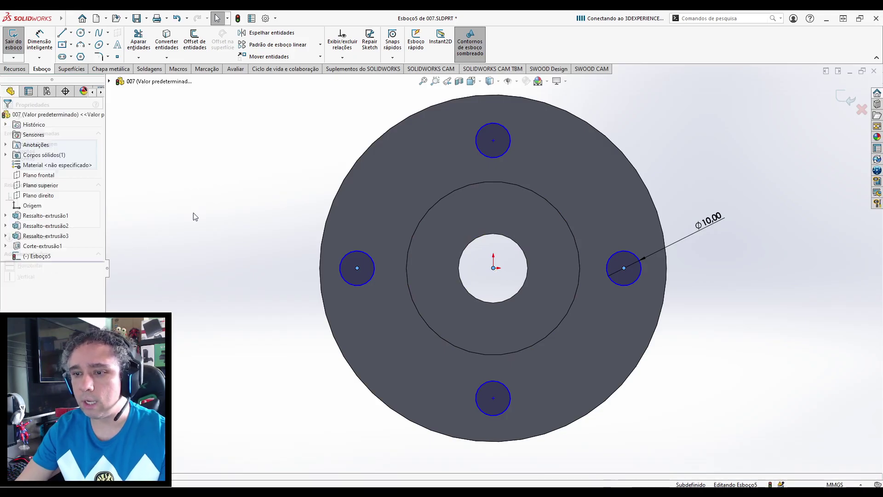
# Apply a Vertical relation to the centres of the top and bottom flange holes and the origin.
pyautogui.click(492, 140)
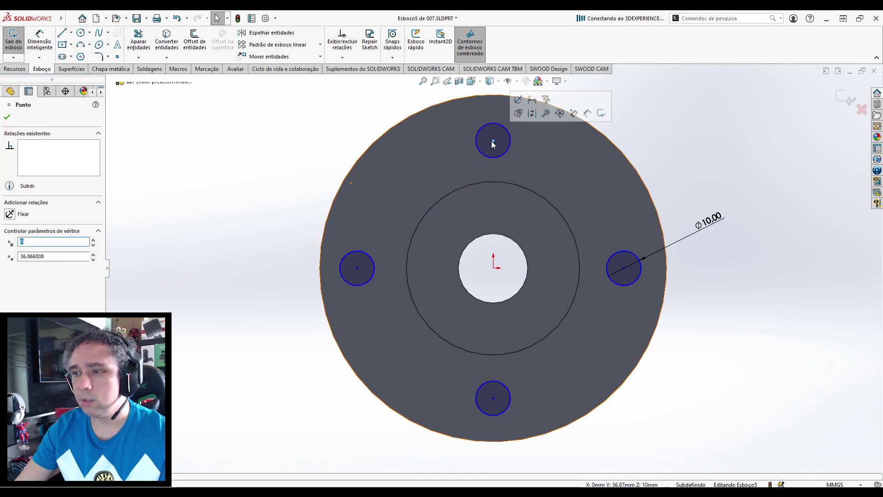
pyautogui.keyDown('ctrl'); pyautogui.click(494, 268); pyautogui.keyUp('ctrl')
pyautogui.keyDown('ctrl'); pyautogui.click(494, 399); pyautogui.keyUp('ctrl')
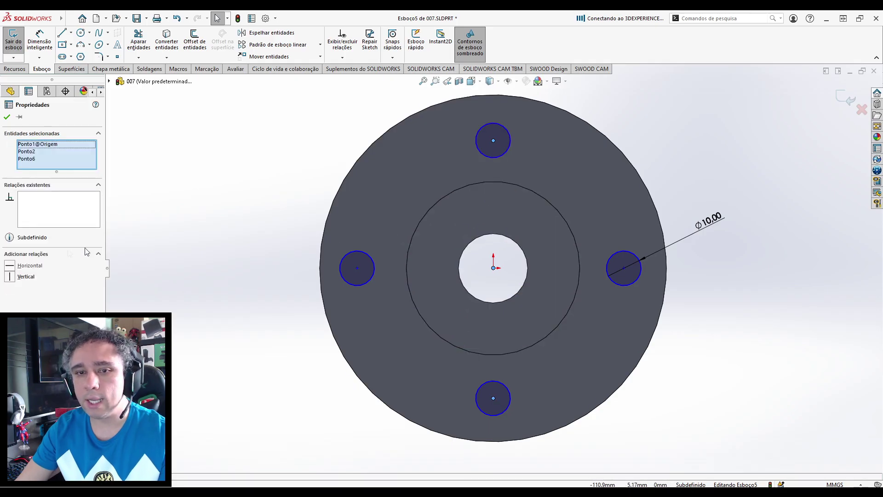
pyautogui.click(197, 217)
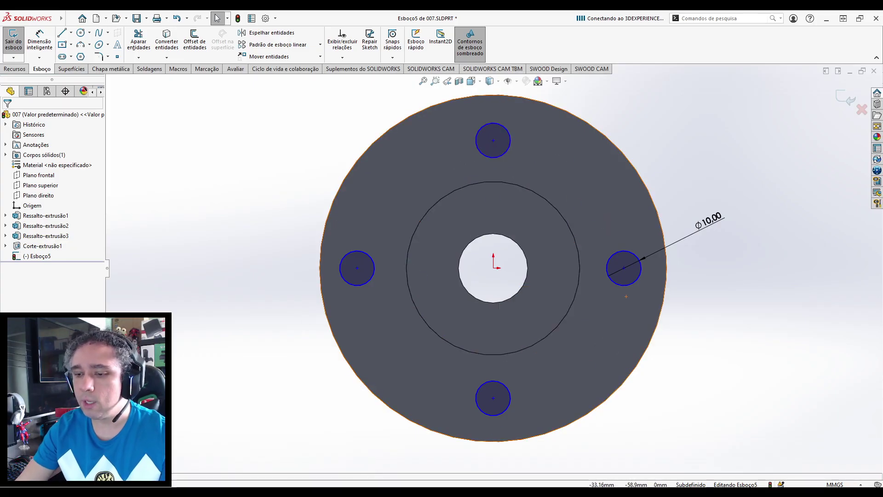
# Check the hole spacing in 008.pdf and dimension the top flange hole's centre 35 mm vertically from the origin.
pyautogui.click(379, 460)
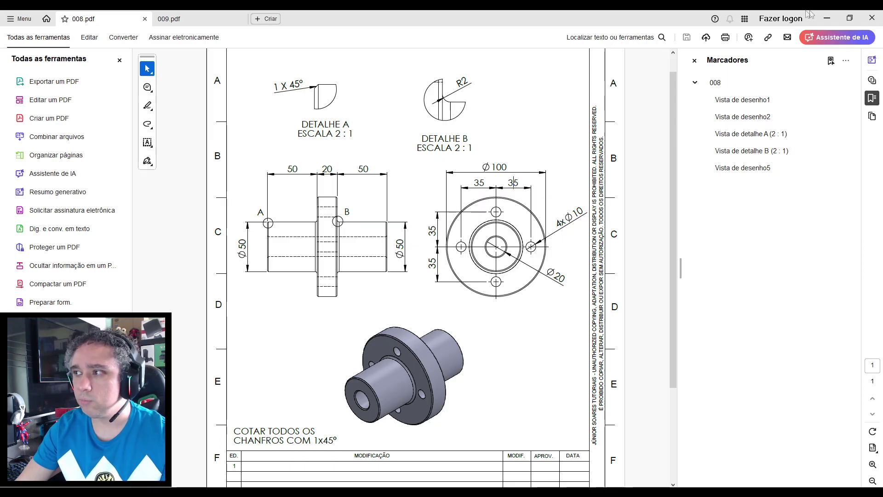
pyautogui.click(827, 17)
pyautogui.click(45, 50)
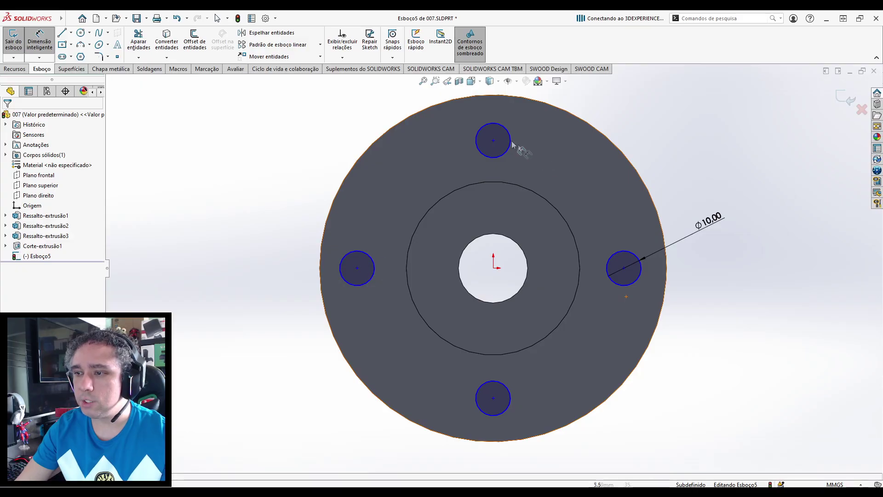
pyautogui.click(493, 140)
pyautogui.click(492, 266)
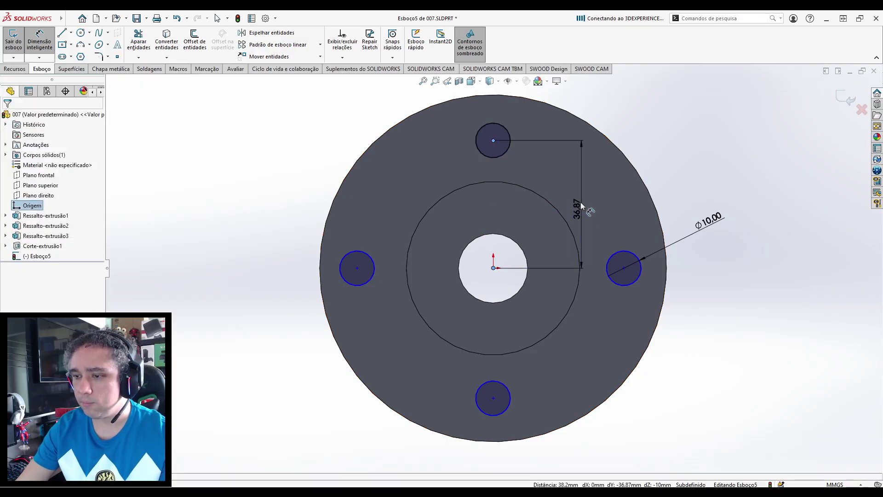
pyautogui.click(582, 206)
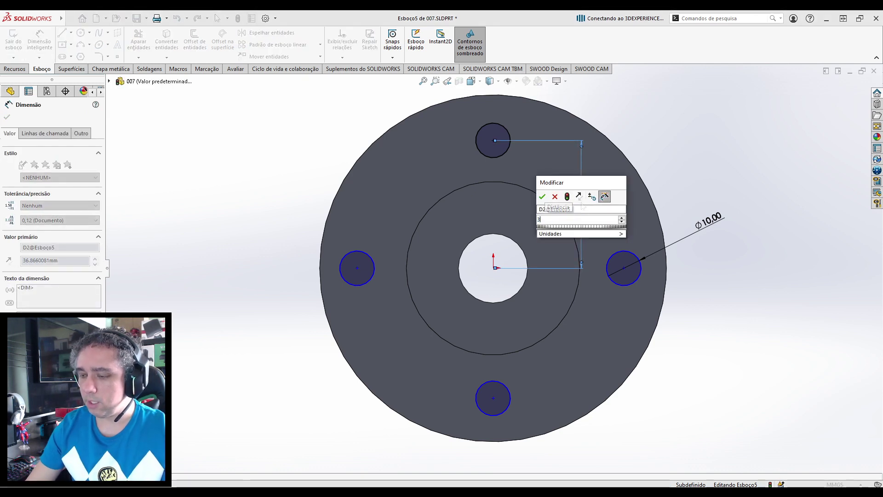
pyautogui.press('Return')
pyautogui.click(666, 140)
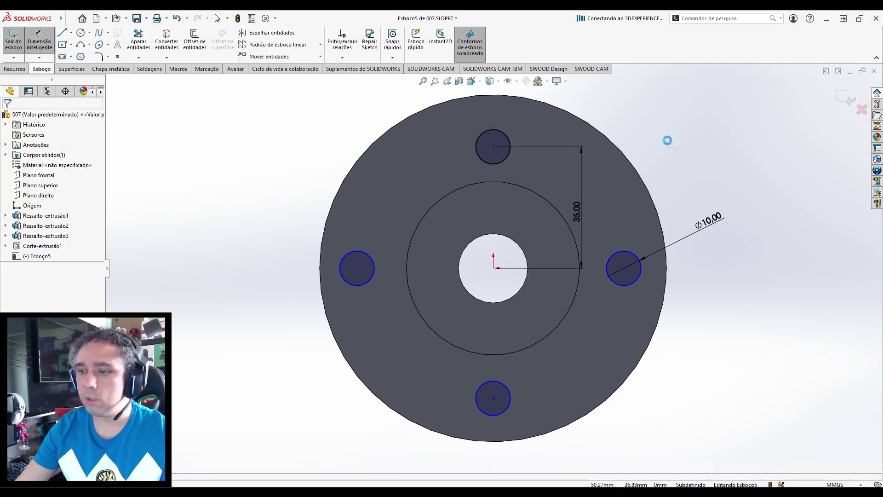
# Dimension the bottom flange hole's centre 35 mm vertically from the origin.
pyautogui.click(493, 267)
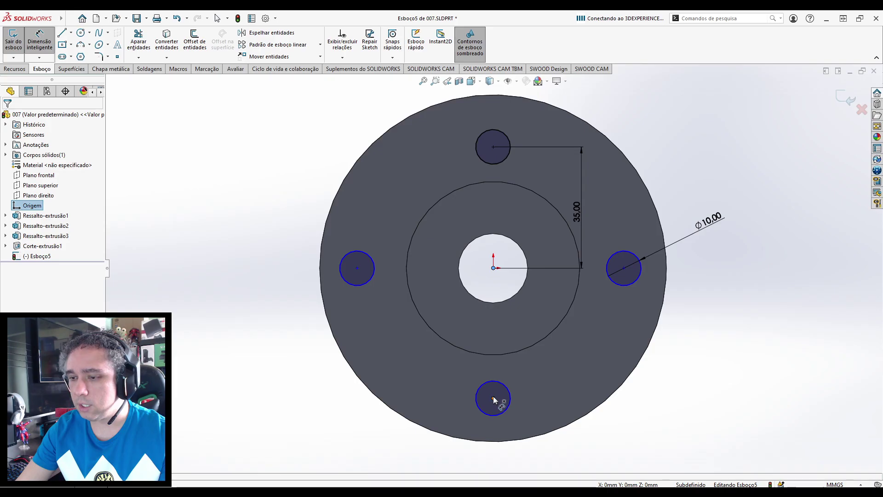
pyautogui.click(493, 398)
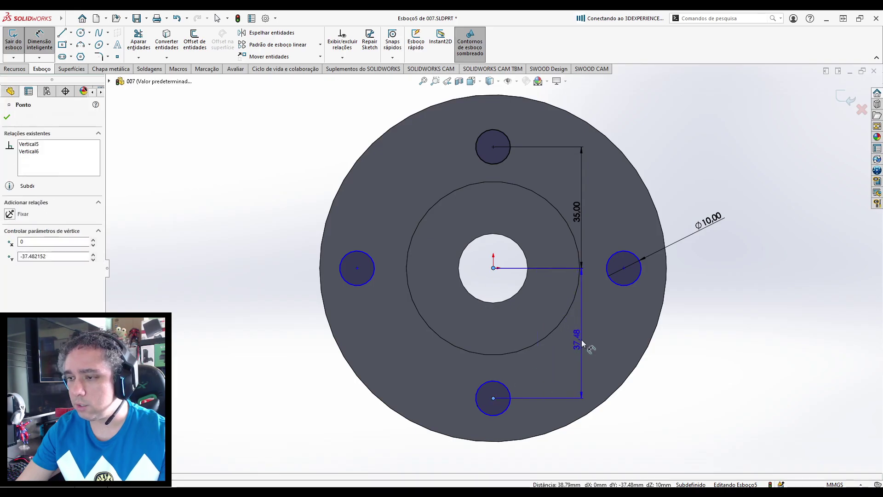
pyautogui.click(581, 339)
pyautogui.write('35')
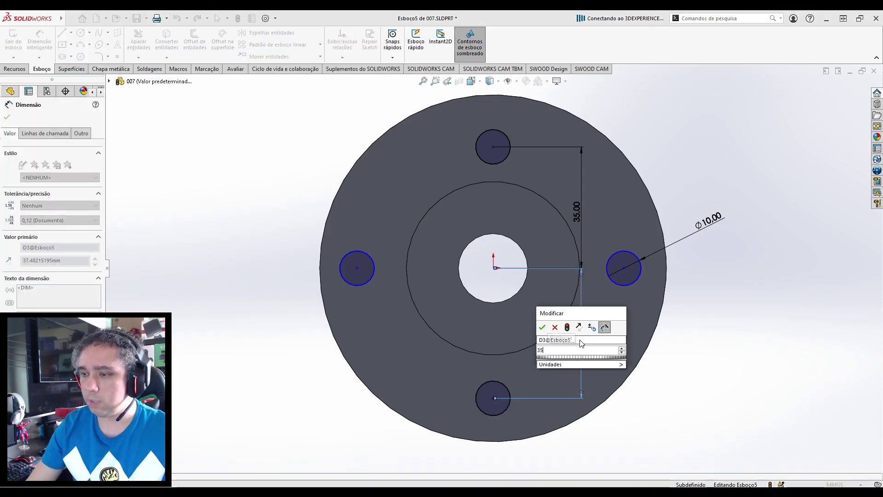
pyautogui.press('Return')
pyautogui.click(685, 327)
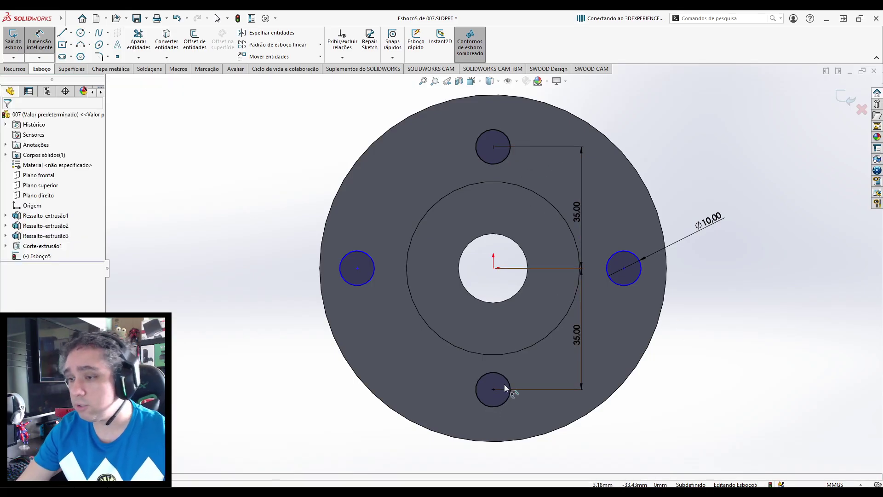
# Dimension the left flange hole's centre 35 mm horizontally from the origin.
pyautogui.click(357, 269)
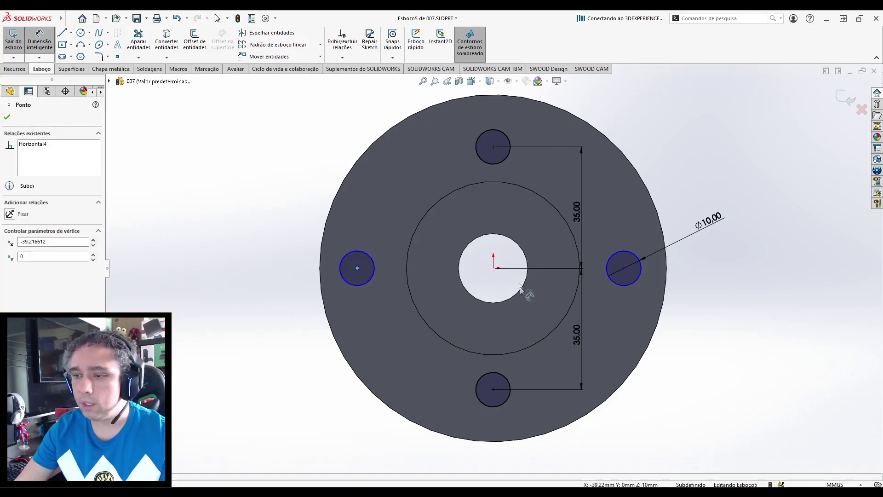
pyautogui.click(493, 269)
pyautogui.click(428, 351)
pyautogui.write('35')
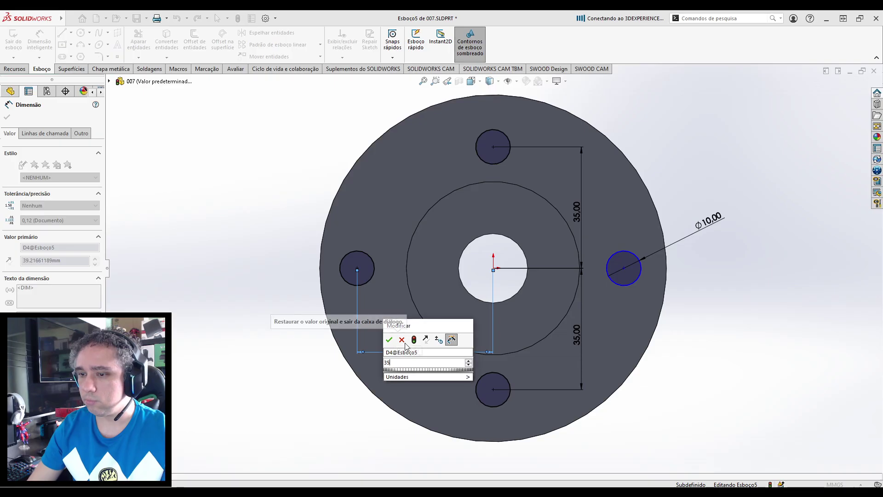
pyautogui.press('Return')
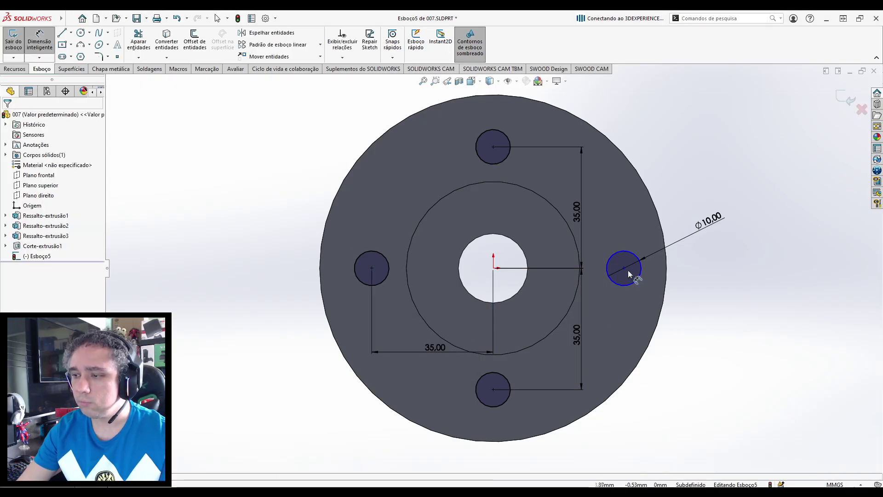
# Dimension the right flange hole's centre 35 mm horizontally from the origin.
pyautogui.click(623, 267)
pyautogui.click(494, 269)
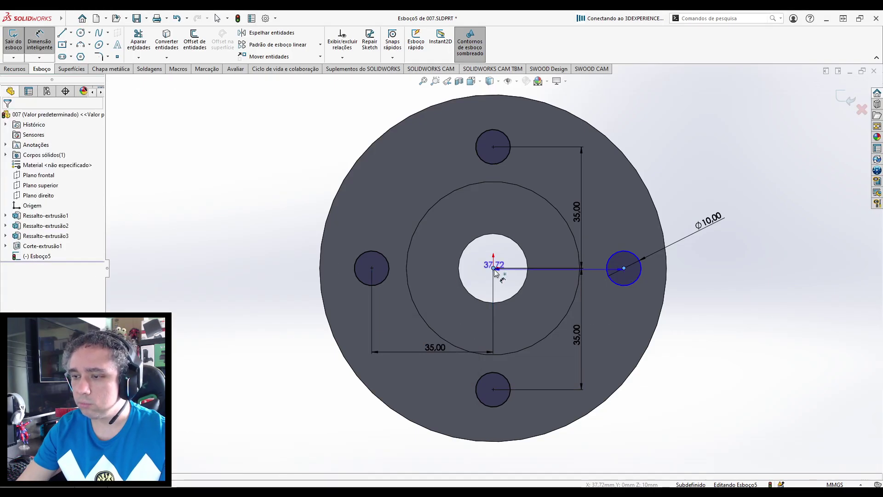
pyautogui.click(597, 347)
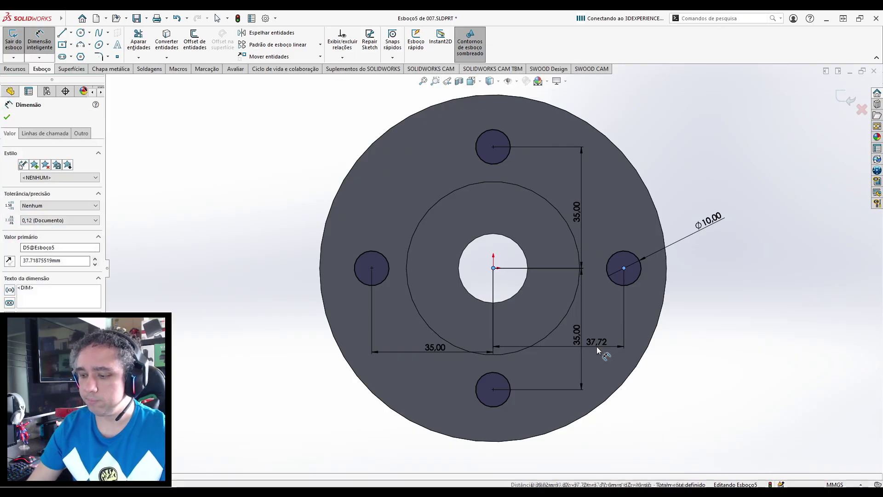
pyautogui.press('Return')
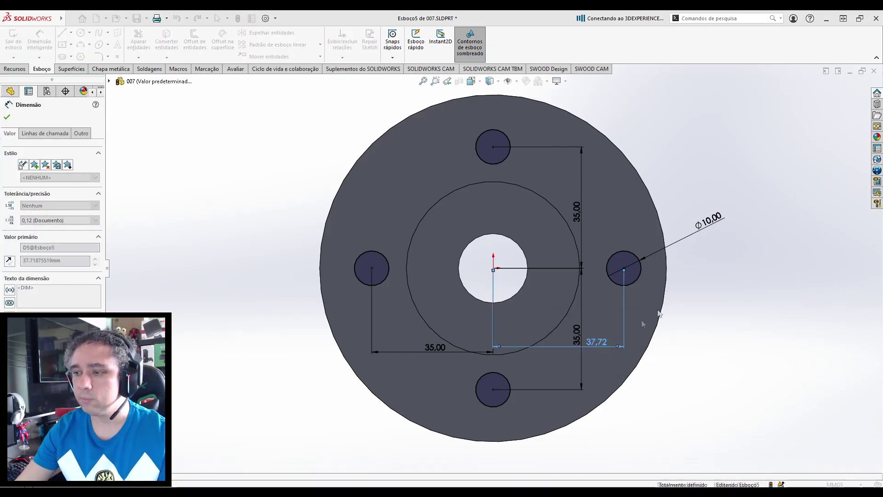
pyautogui.click(759, 288)
# Reposition the two horizontal 35 mm dimensions side by side below the flange outline.
pyautogui.scroll(1, 758, 290)
pyautogui.moveTo(574, 329); pyautogui.dragTo(545, 439)
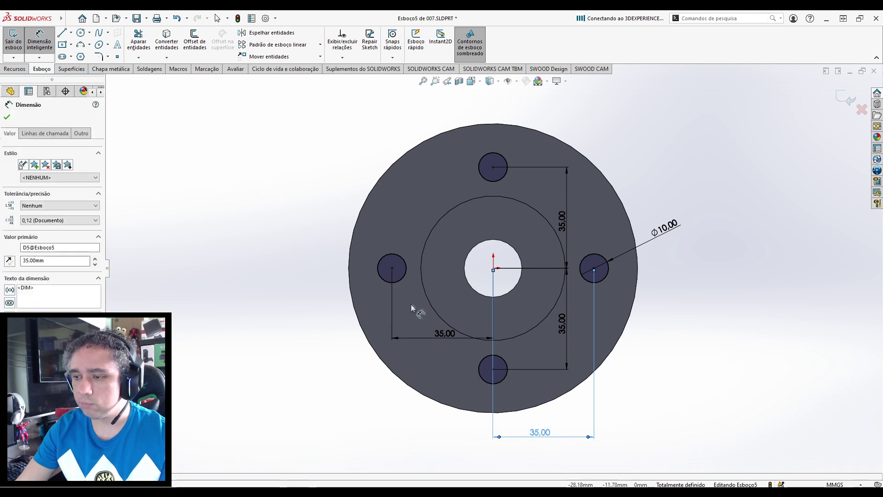
pyautogui.moveTo(453, 339); pyautogui.dragTo(451, 445)
pyautogui.click(731, 363)
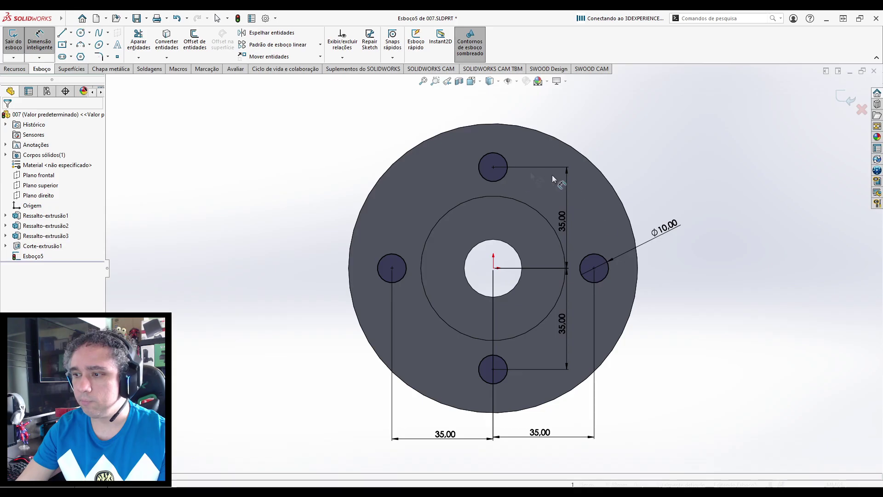
# Exit the sketch and extrude-cut the four circles through the flange with the Through All (Passante) end condition.
pyautogui.click(843, 97)
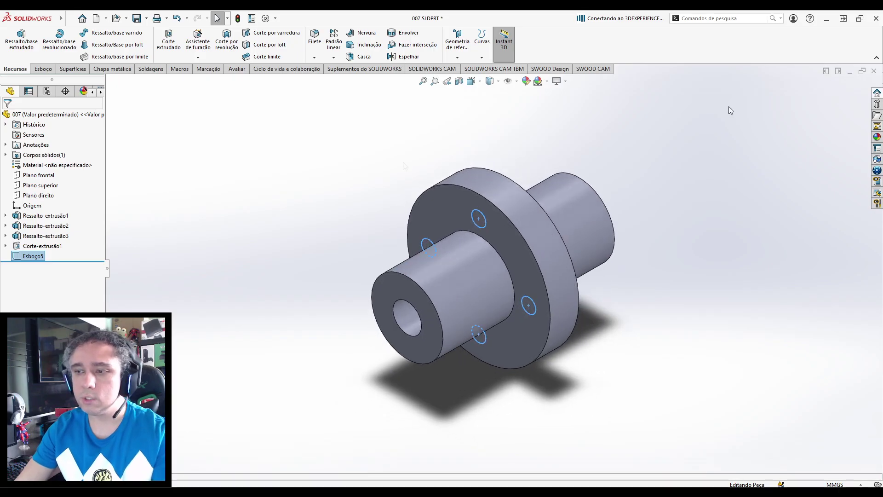
pyautogui.click(169, 37)
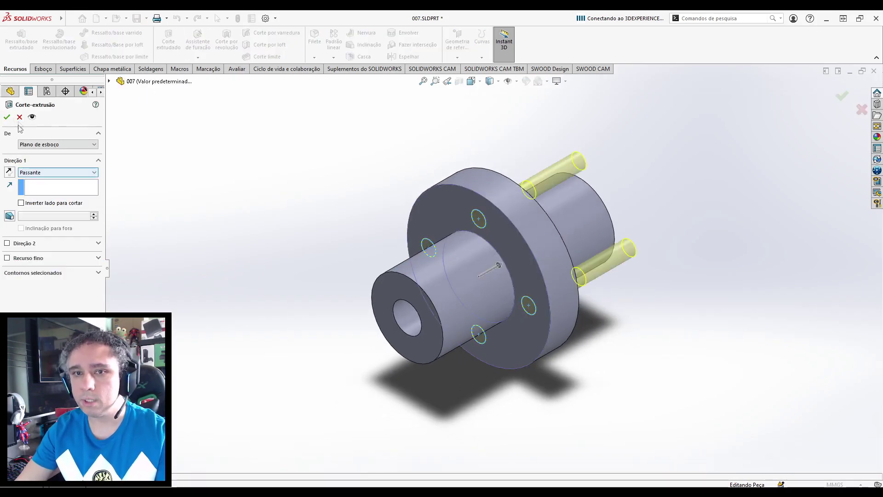
pyautogui.click(7, 117)
pyautogui.moveTo(287, 196); pyautogui.dragTo(349, 218, button='middle')
pyautogui.click(310, 222)
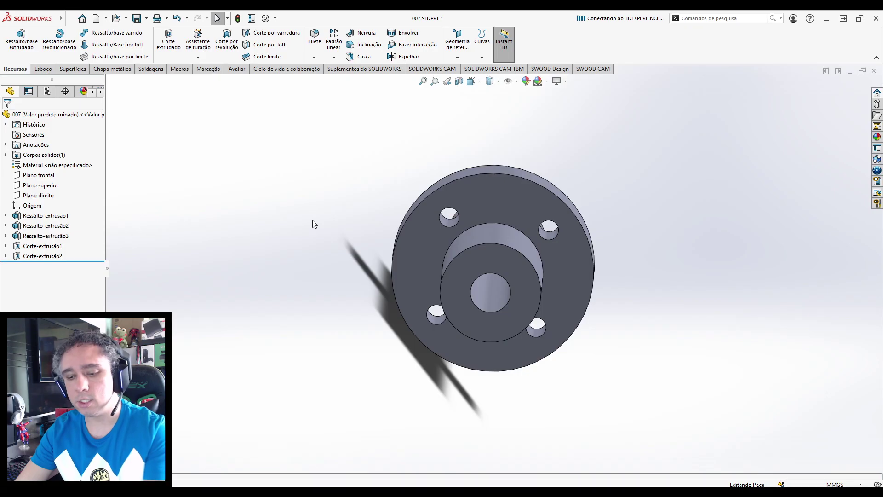
pyautogui.hotkey('ctrl', '7')
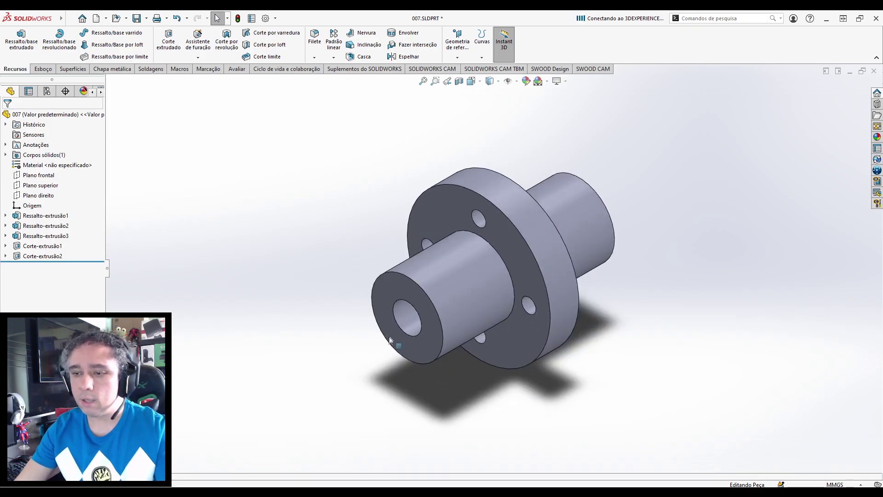
# Check the fillet radius callout in detail B of 008.pdf and return to the part.
pyautogui.click(394, 492)
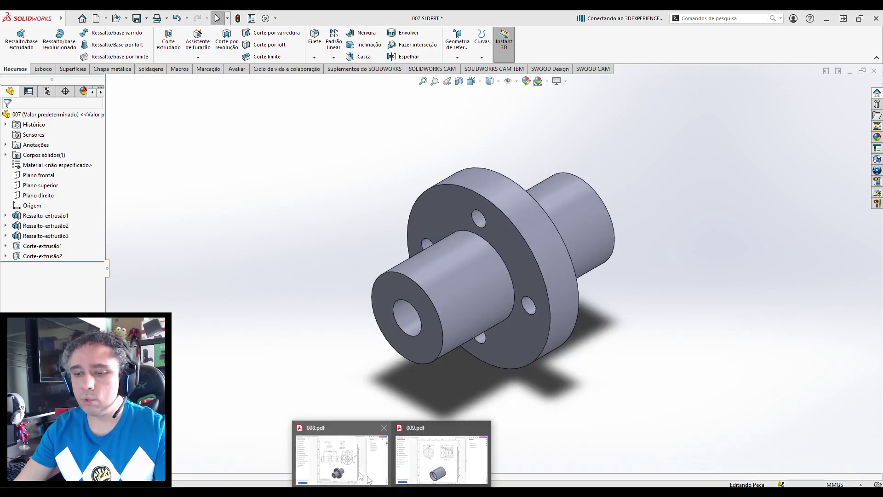
pyautogui.click(342, 461)
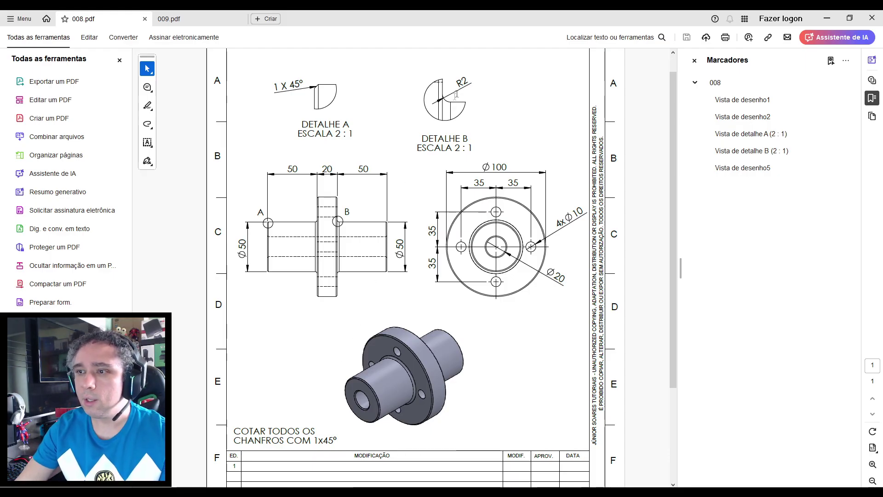
pyautogui.click(459, 86)
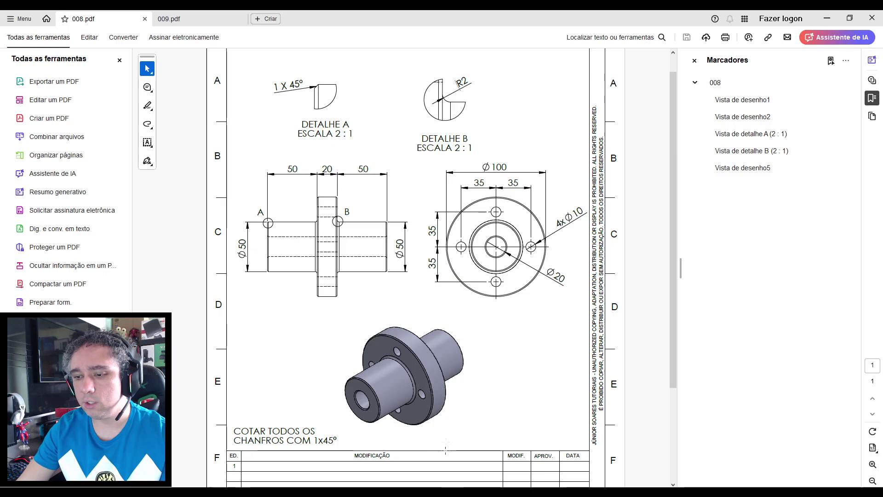
pyautogui.click(433, 491)
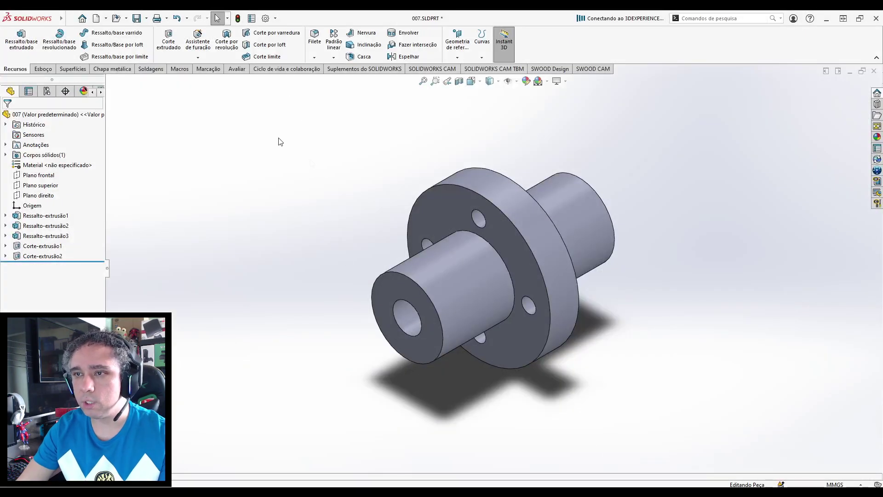
# Fillet the two edges where the cylinders meet the flange with a 2 mm radius.
pyautogui.click(314, 39)
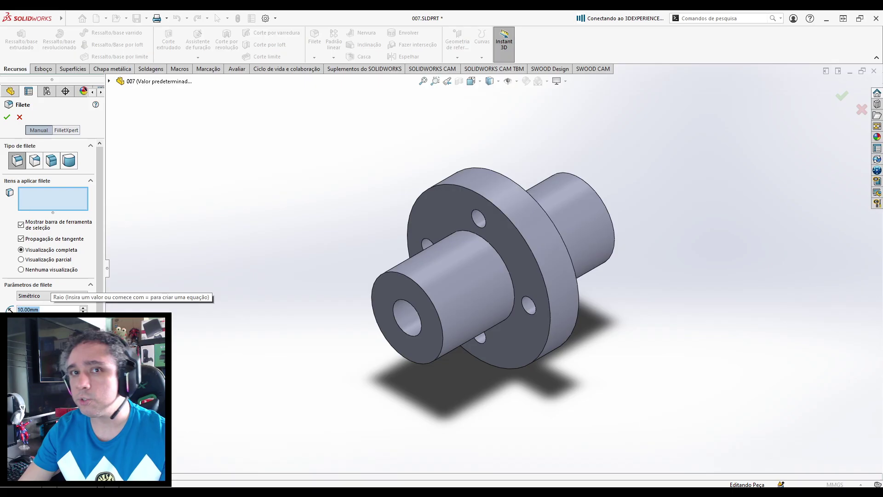
pyautogui.write('2')
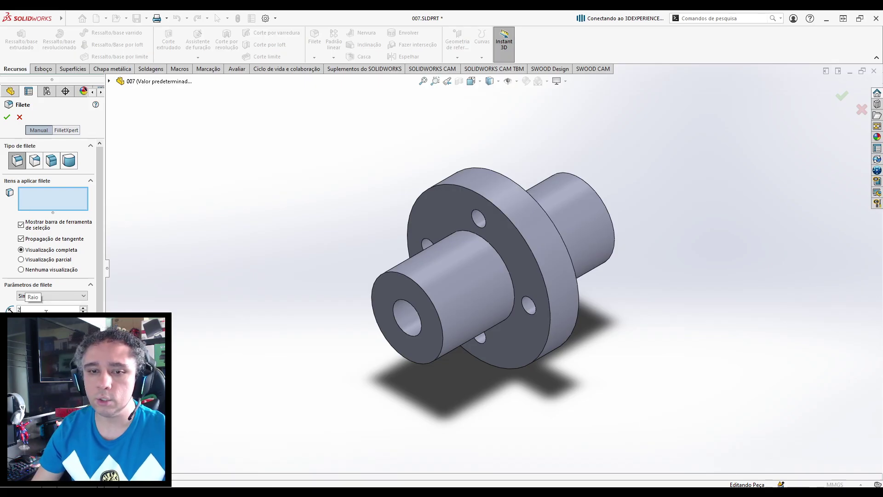
pyautogui.press('Return')
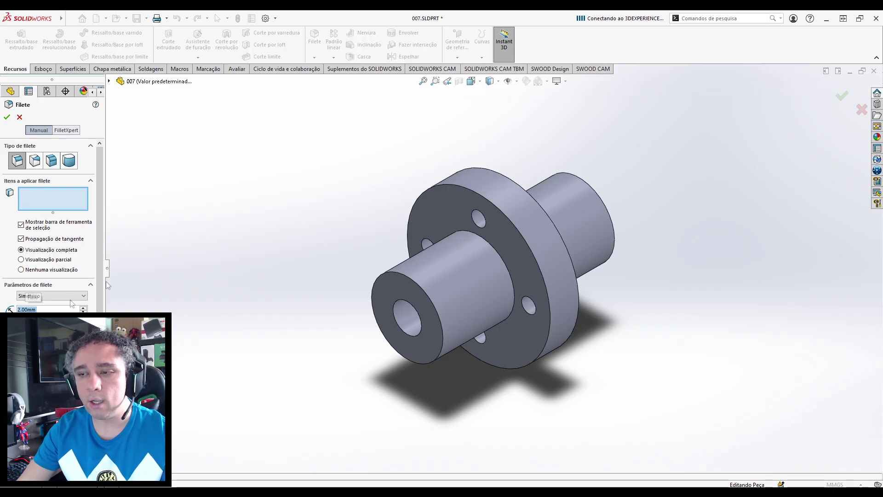
pyautogui.click(494, 247)
pyautogui.moveTo(581, 247); pyautogui.dragTo(481, 244, button='middle')
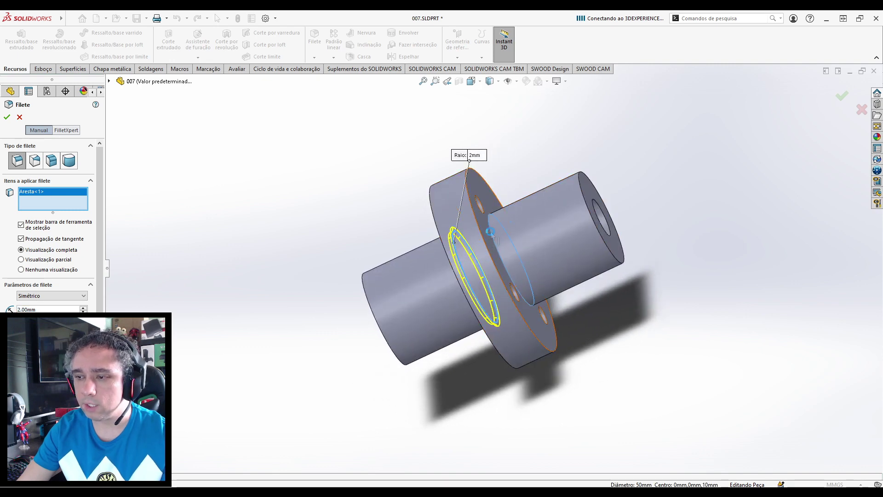
pyautogui.click(491, 232)
pyautogui.moveTo(491, 232); pyautogui.dragTo(377, 258, button='middle')
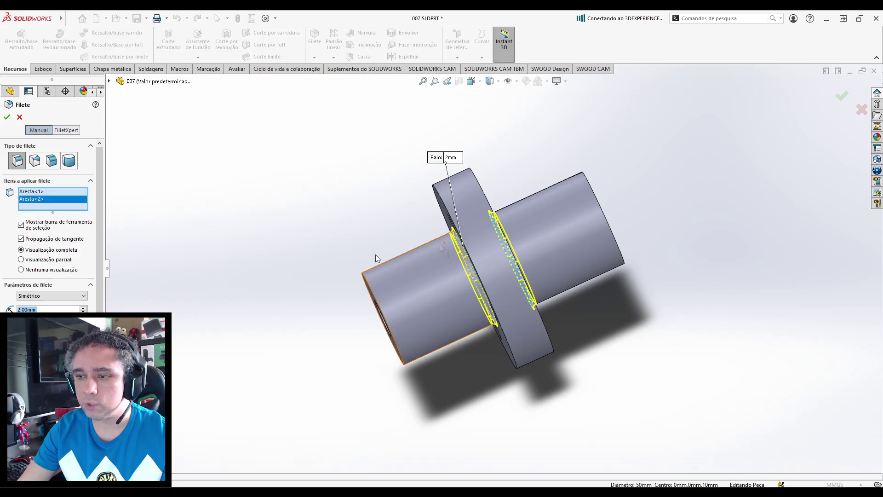
pyautogui.click(841, 97)
pyautogui.moveTo(490, 233); pyautogui.dragTo(360, 252, button='middle')
pyautogui.hotkey('ctrl', '7')
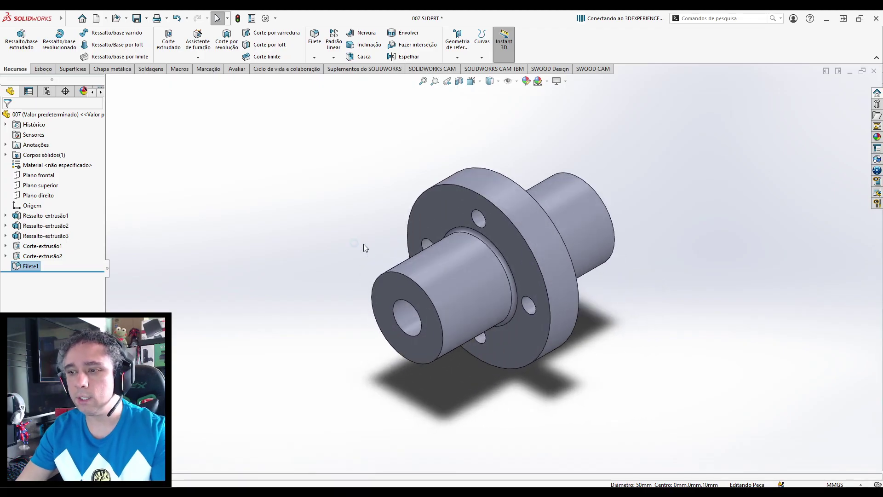
# Check the chamfer callout in detail A of 008.pdf and return to the part.
pyautogui.moveTo(393, 485)
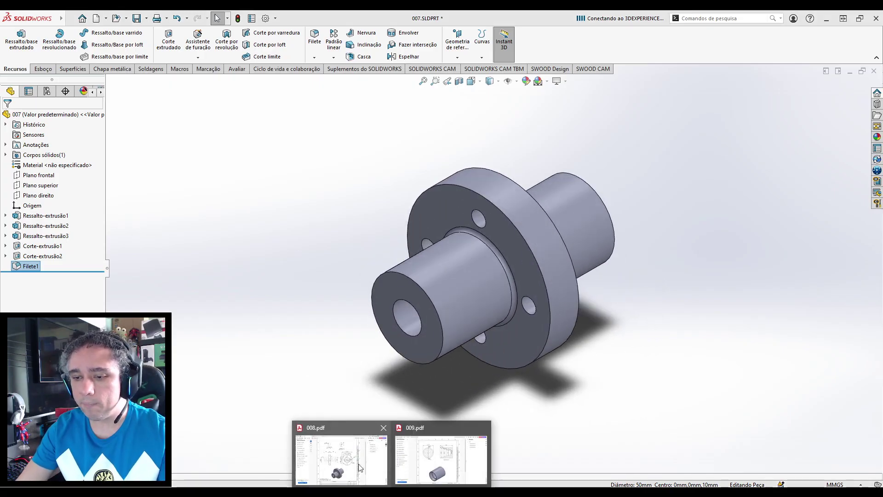
pyautogui.click(362, 466)
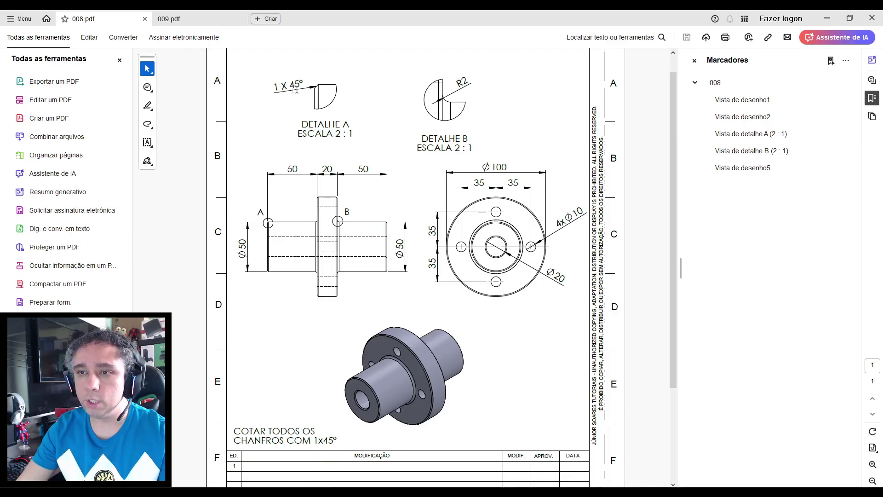
pyautogui.moveTo(289, 85); pyautogui.dragTo(302, 84)
pyautogui.click(294, 116)
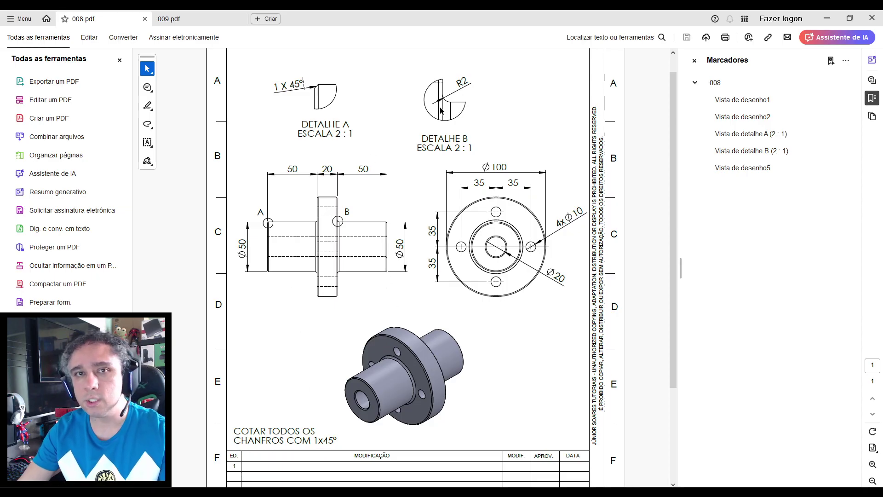
pyautogui.hotkey('alt', 'Tab')
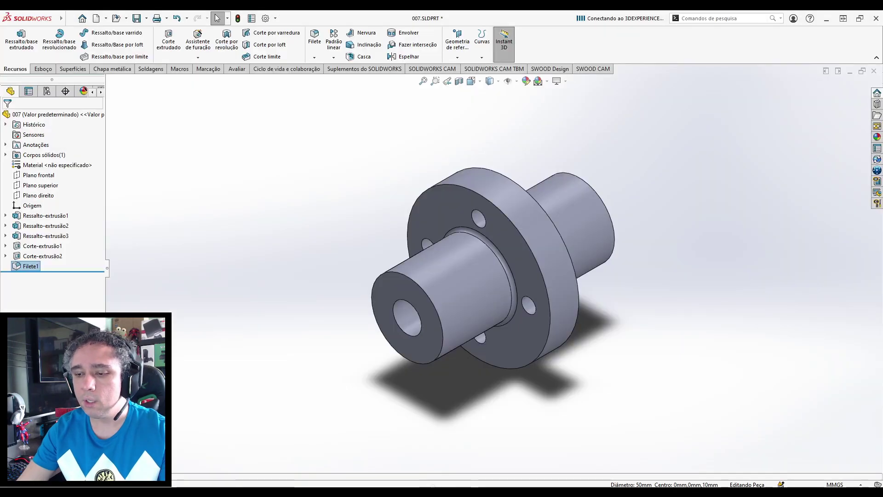
# Start a 1 mm × 45° chamfer on the front cylinder's bore and outer end edges and the flange's front rim edge.
pyautogui.click(314, 58)
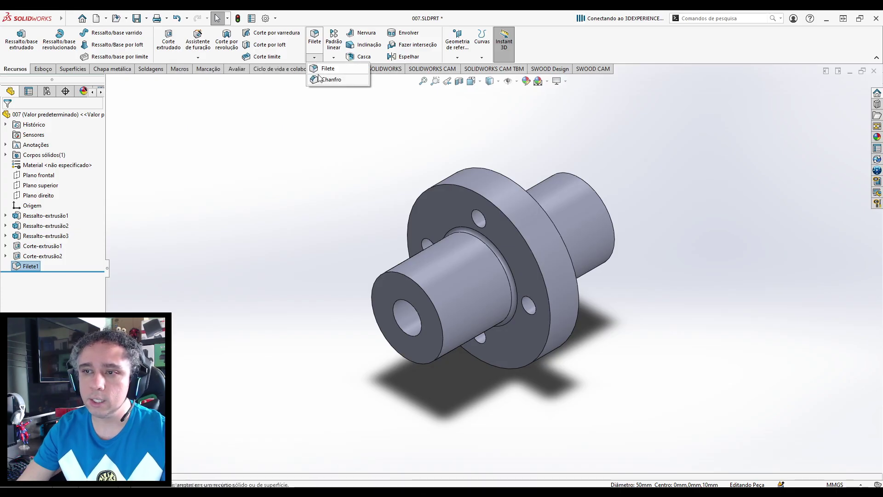
pyautogui.click(321, 80)
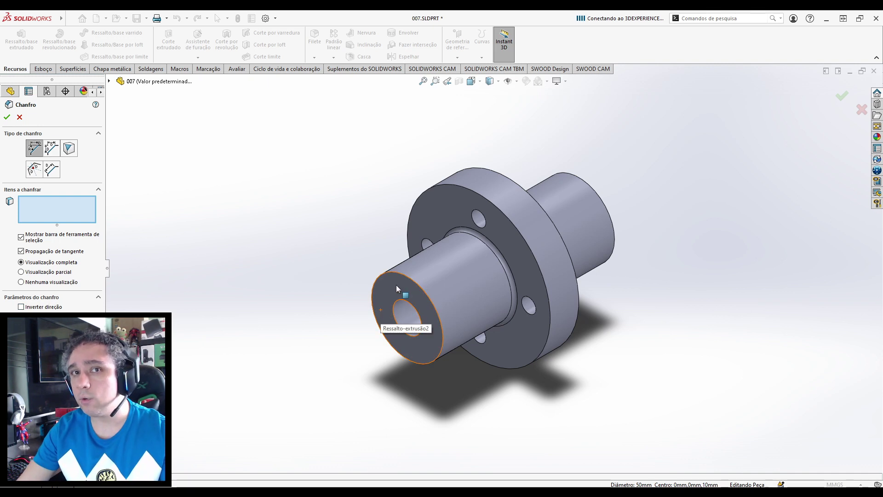
pyautogui.scroll(-2, 386, 310)
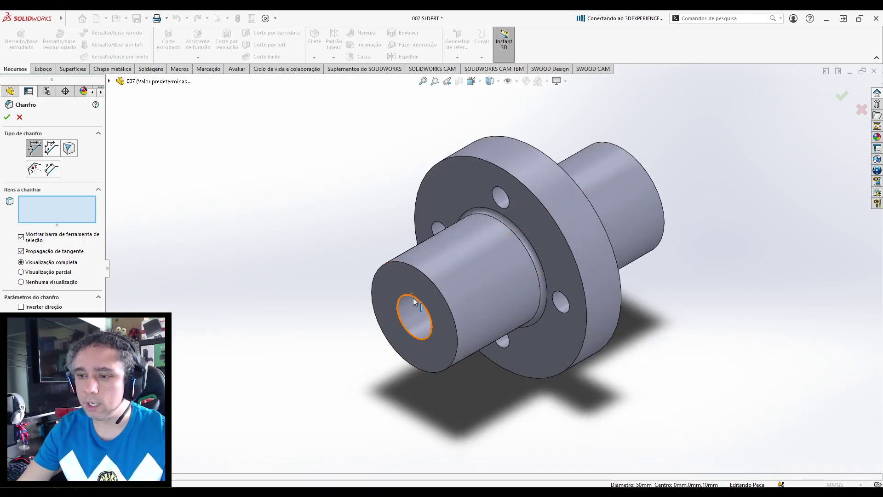
pyautogui.click(414, 301)
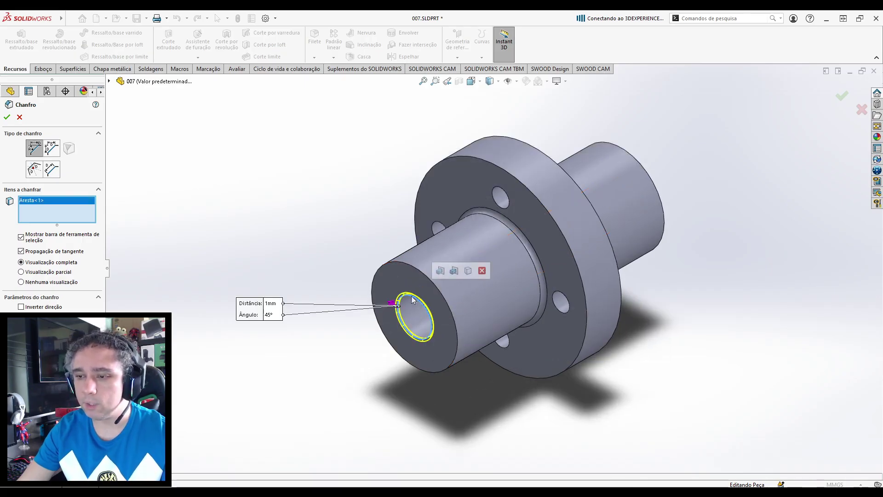
pyautogui.click(406, 267)
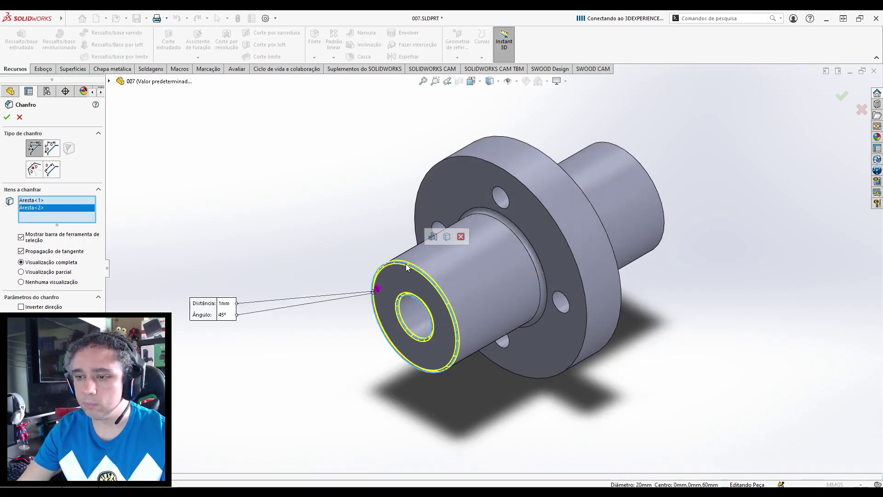
pyautogui.click(463, 157)
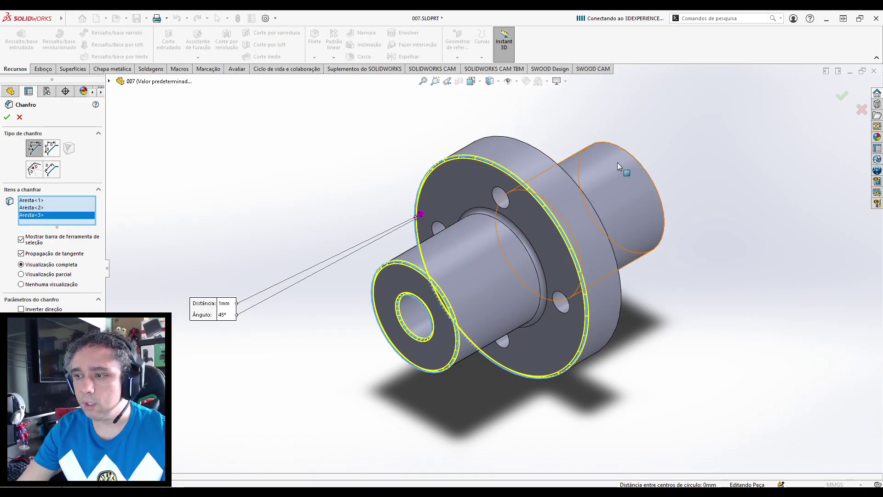
# Add the flange's back rim and the rear cylinder's outer and bore end edges to the chamfer and apply it.
pyautogui.moveTo(665, 151); pyautogui.dragTo(611, 166, button='middle')
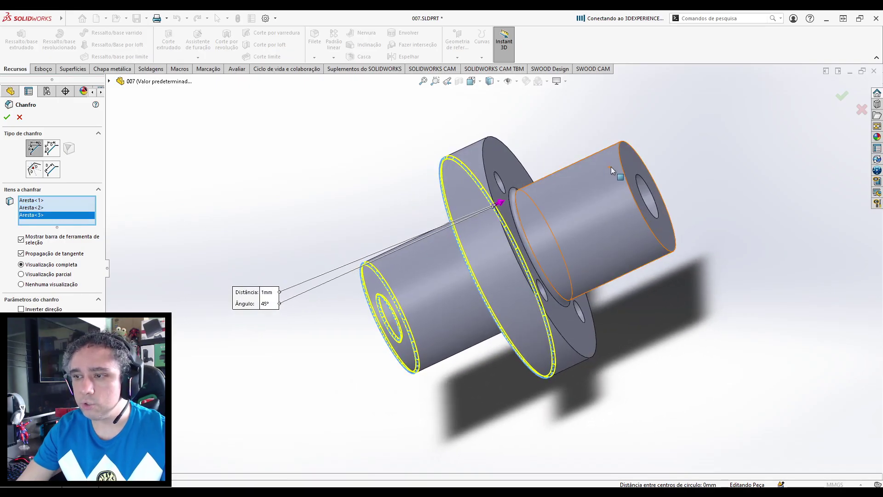
pyautogui.click(495, 140)
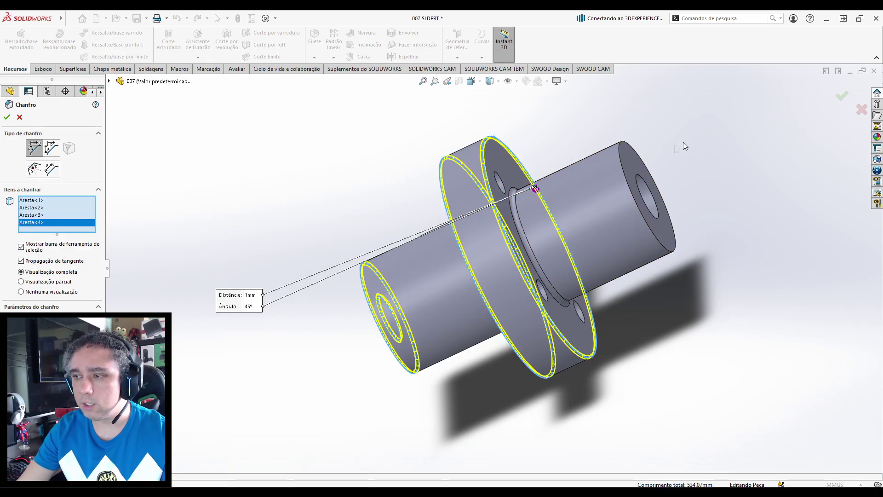
pyautogui.click(640, 165)
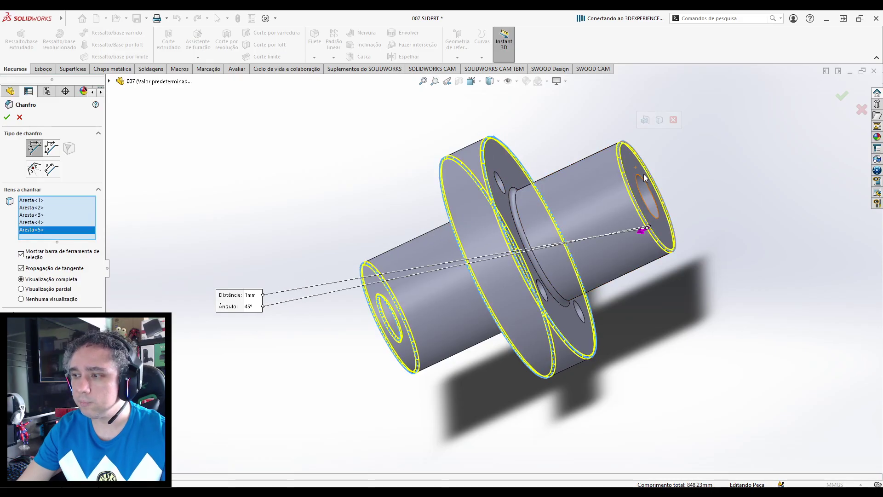
pyautogui.click(638, 175)
pyautogui.moveTo(600, 333); pyautogui.dragTo(635, 302, button='middle')
pyautogui.click(841, 96)
pyautogui.hotkey('ctrl', '7')
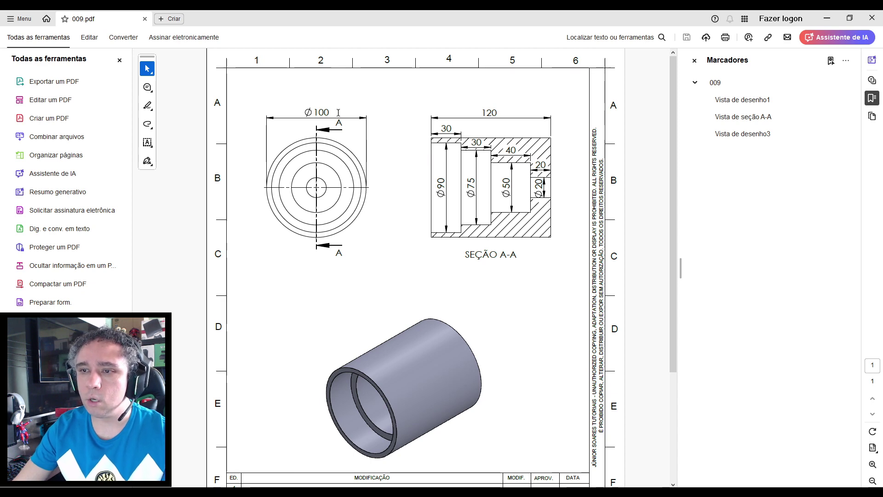
# Check the outer diameter and overall length dimensions in 009.pdf.
pyautogui.moveTo(329, 111); pyautogui.dragTo(316, 115)
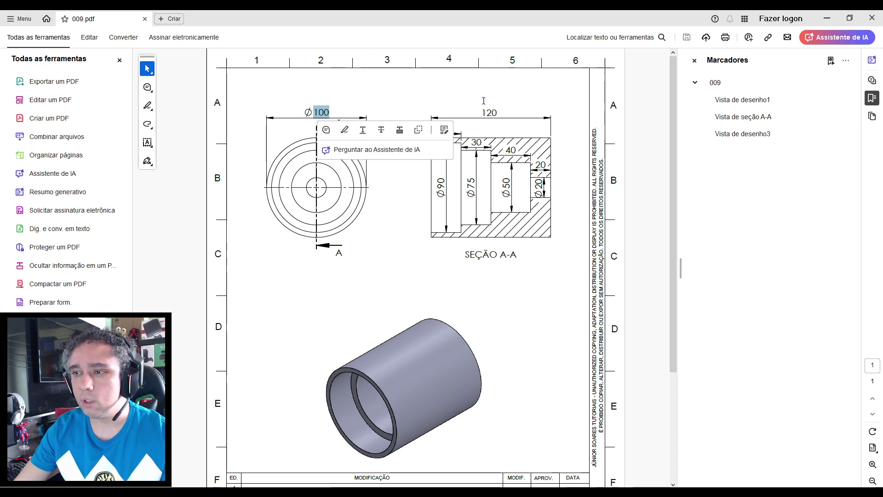
pyautogui.moveTo(483, 112); pyautogui.dragTo(491, 114)
pyautogui.click(388, 259)
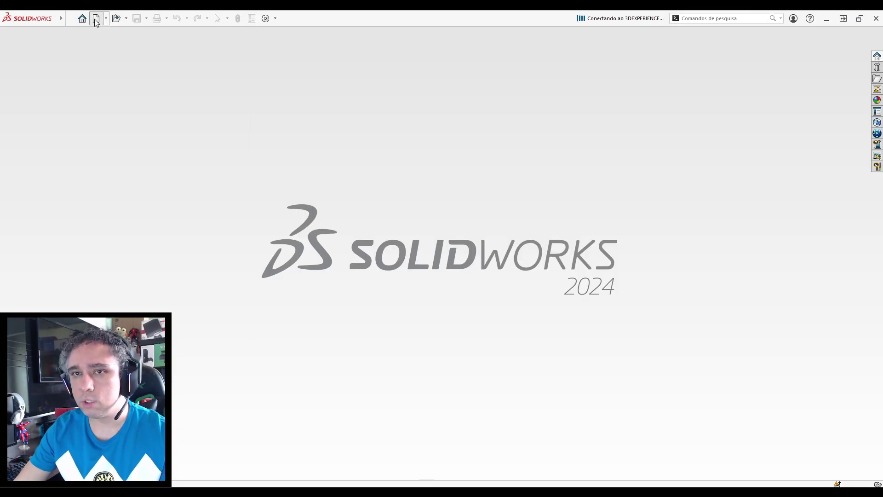
# Create a new part in SOLIDWORKS and open a sketch on the top plane (Plano superior).
pyautogui.click(95, 18)
pyautogui.click(272, 146)
pyautogui.click(452, 328)
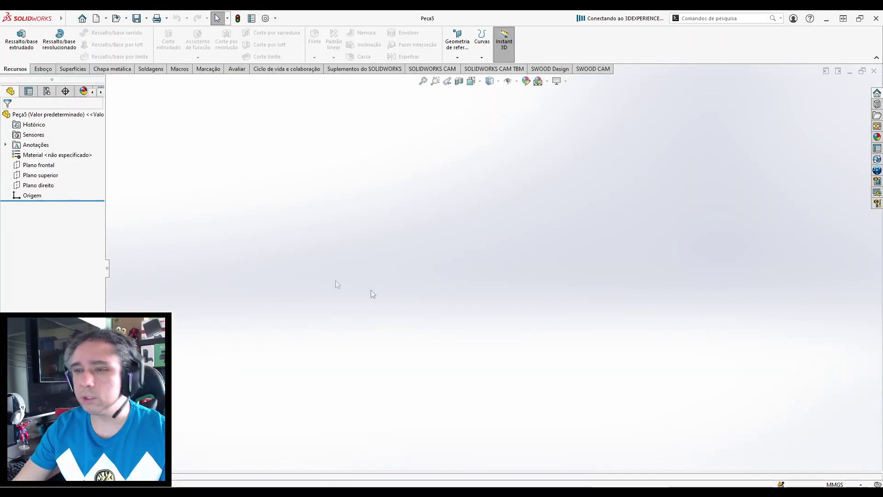
pyautogui.click(41, 175)
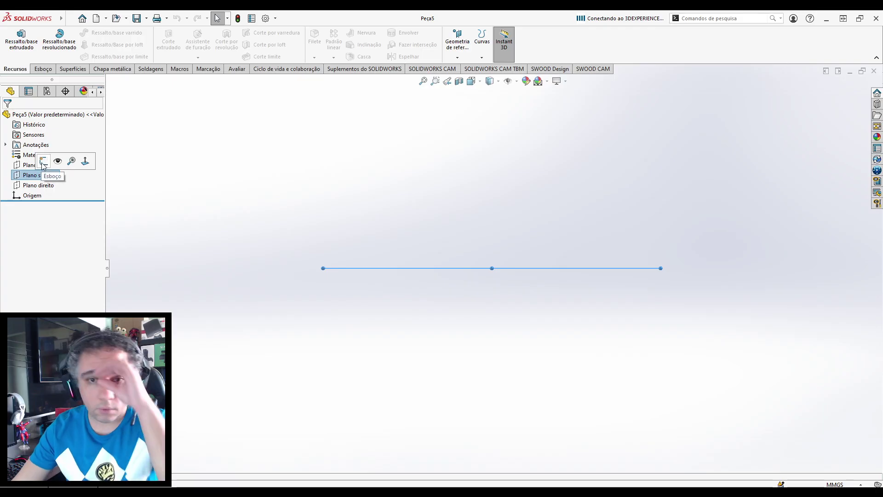
pyautogui.click(43, 162)
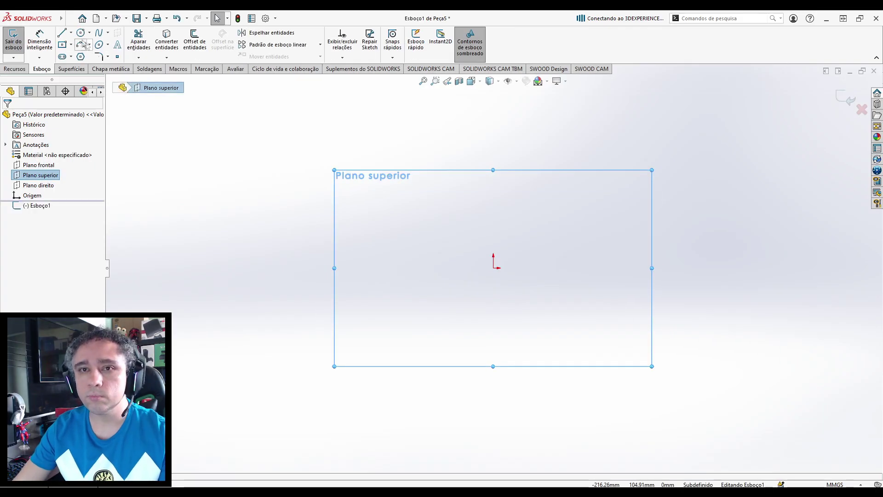
# Draw a circle centred on the origin and dimension its diameter to 100 mm.
pyautogui.click(81, 33)
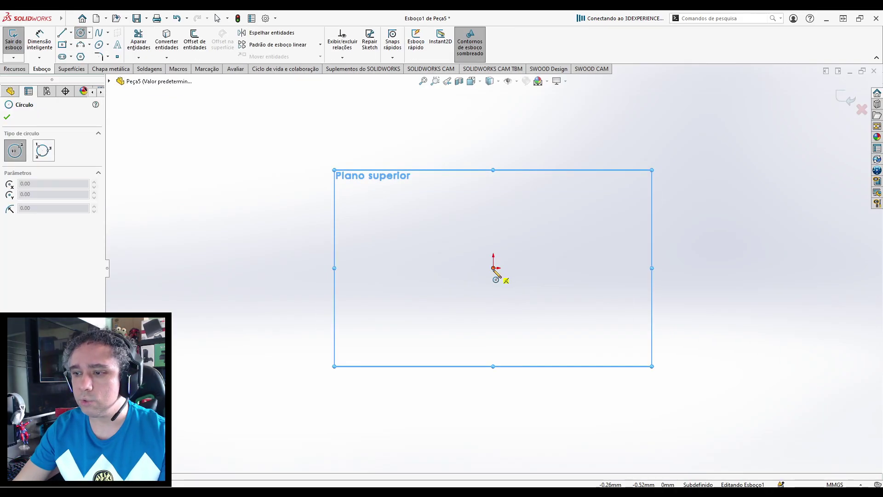
pyautogui.click(493, 268)
pyautogui.click(535, 347)
pyautogui.click(39, 41)
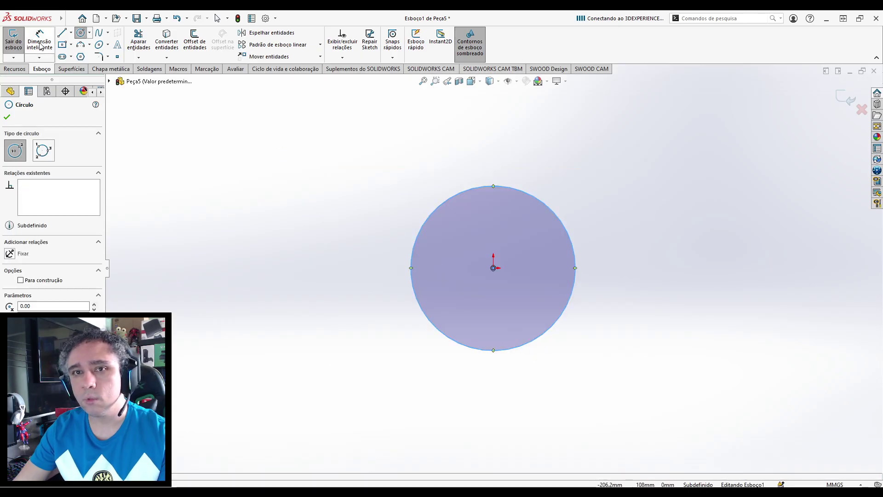
pyautogui.click(503, 187)
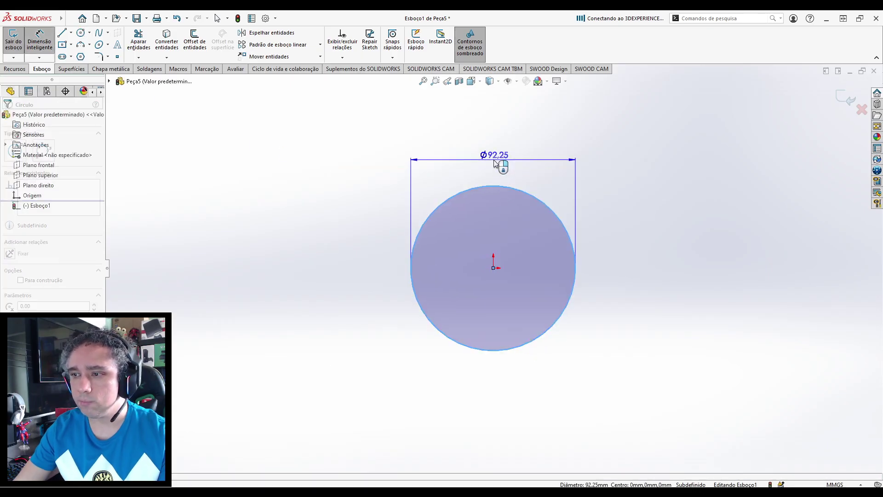
pyautogui.click(494, 163)
pyautogui.write('100')
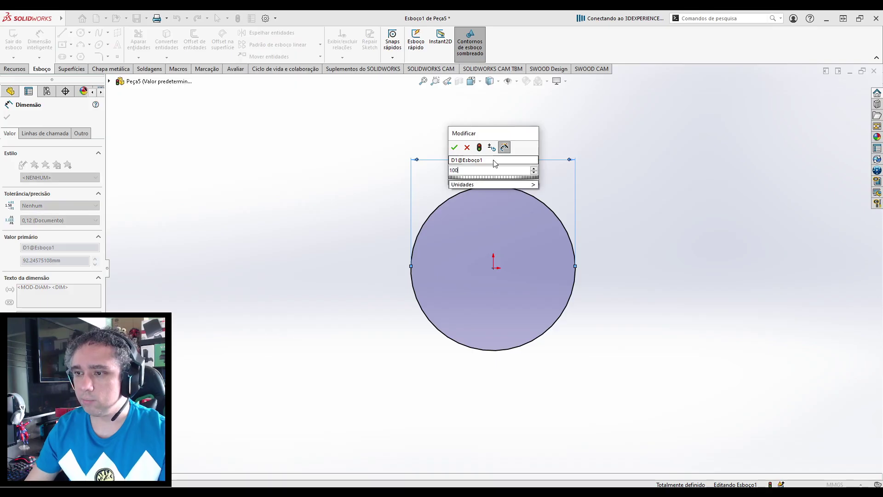
pyautogui.press('Return')
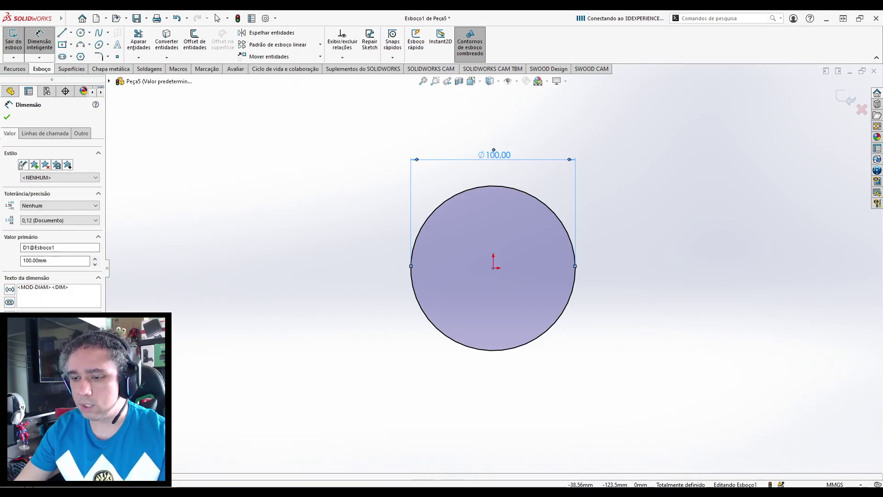
# Recheck the cylinder's overall length in section A-A of 009.pdf and return to the sketch.
pyautogui.click(436, 493)
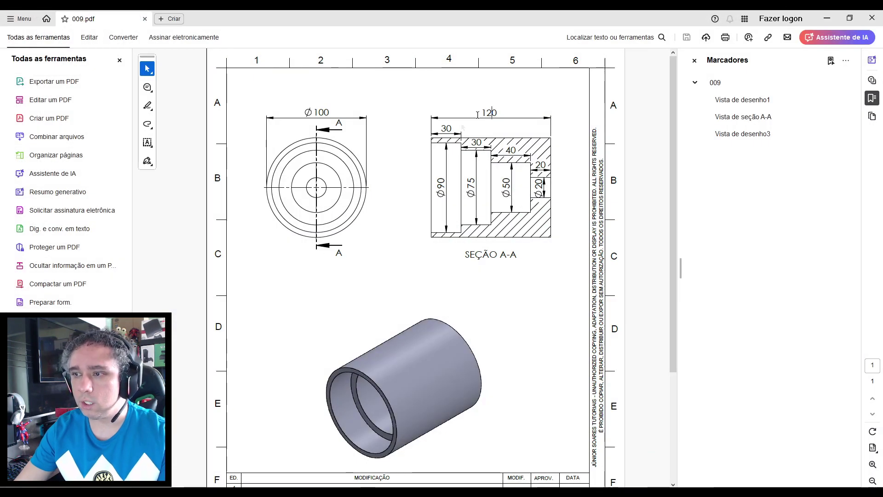
pyautogui.moveTo(483, 112); pyautogui.dragTo(500, 112)
pyautogui.click(495, 129)
pyautogui.click(490, 129)
pyautogui.click(436, 493)
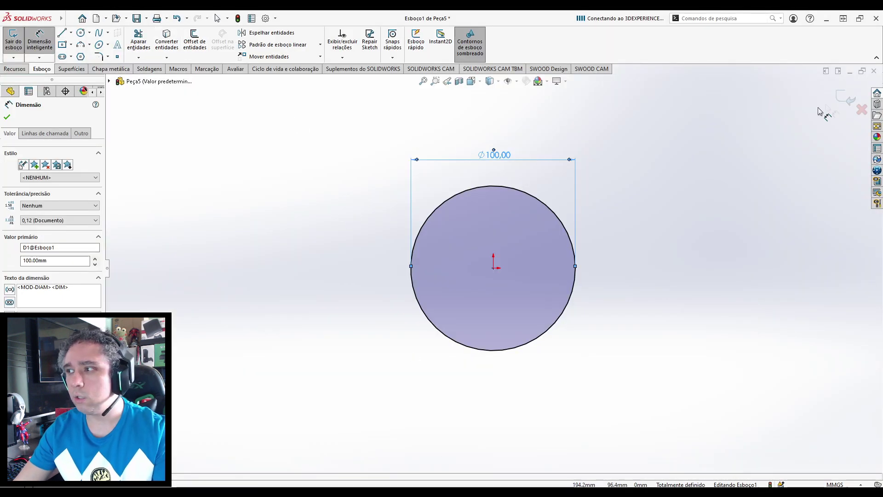
# Close the sketch and extrude the 100 mm circle symmetrically by 120 mm using the mid-plane (Plano médio) end condition.
pyautogui.click(845, 100)
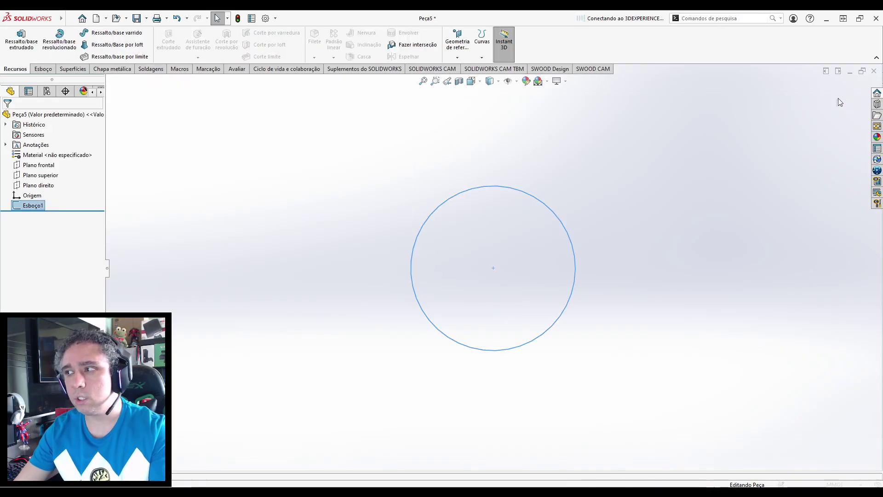
pyautogui.click(18, 41)
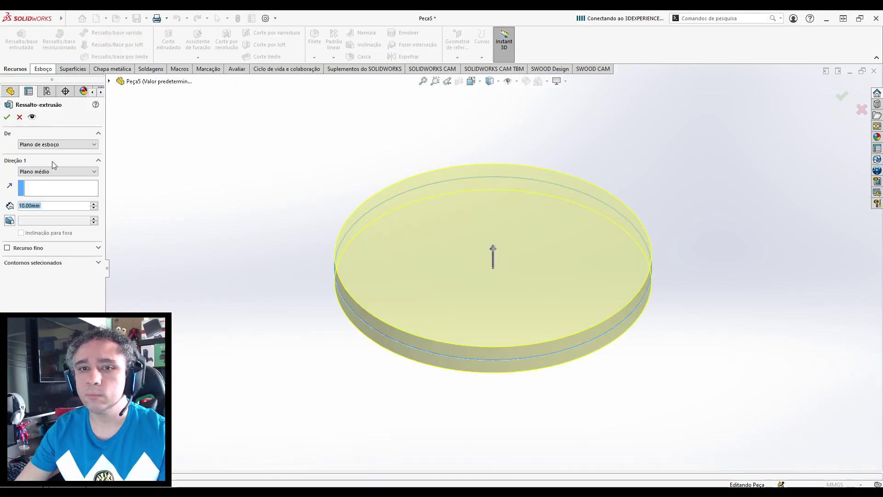
pyautogui.write('120')
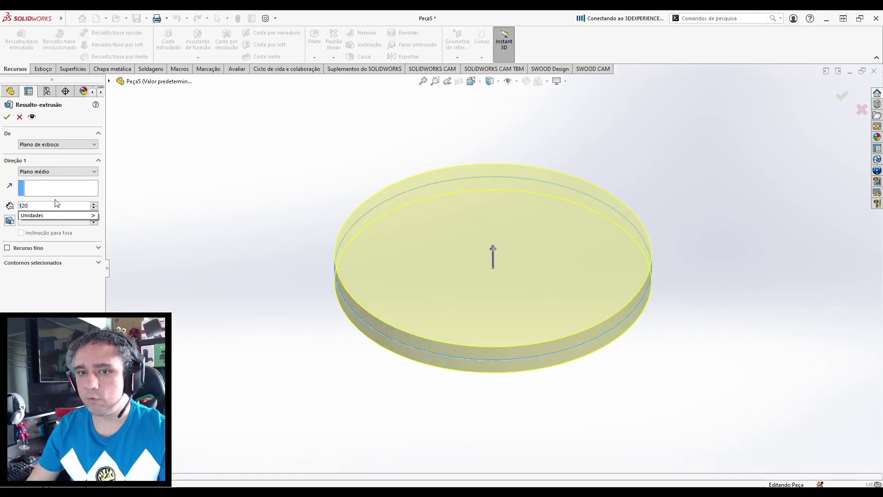
pyautogui.press('Return')
pyautogui.press('f')
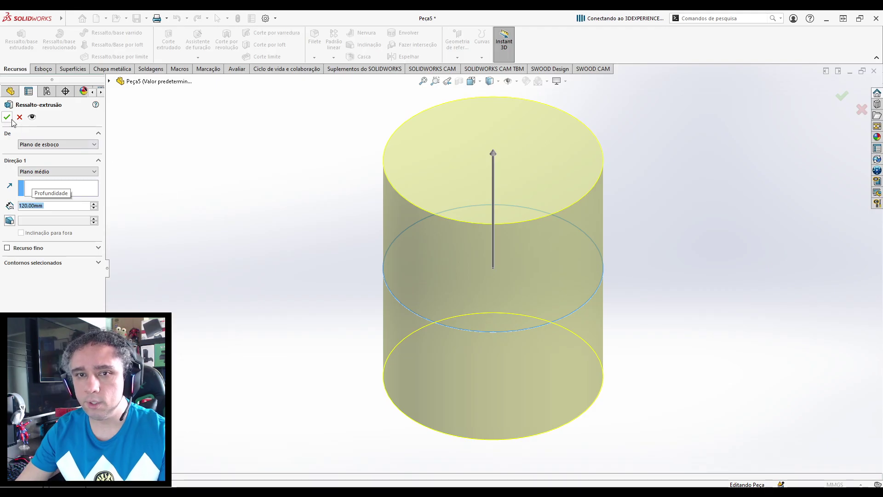
pyautogui.click(12, 120)
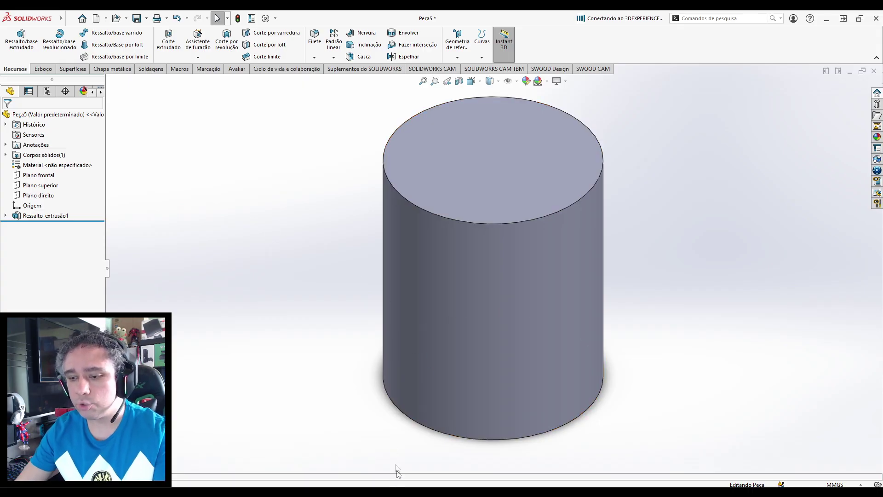
# Switch to 009.pdf, check the first bore's diameter and depth in section A-A, and return to the SOLIDWORKS part.
pyautogui.click(398, 492)
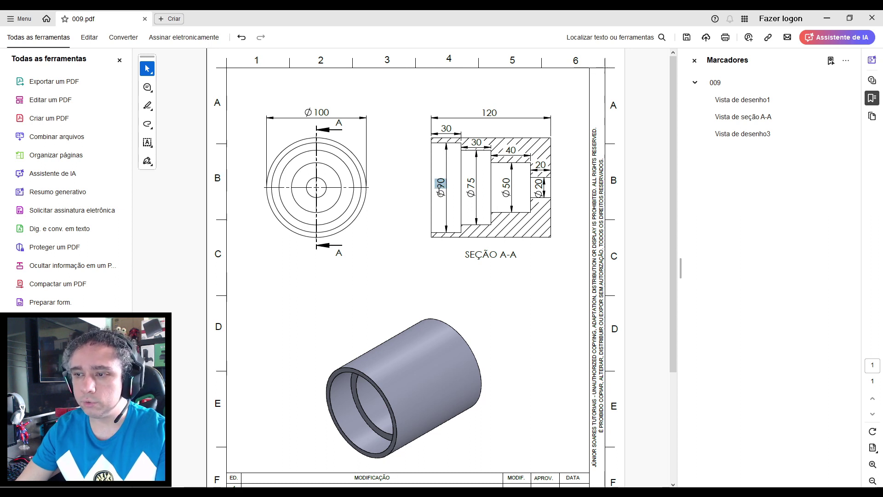
pyautogui.click(437, 158)
pyautogui.moveTo(441, 129); pyautogui.dragTo(452, 130)
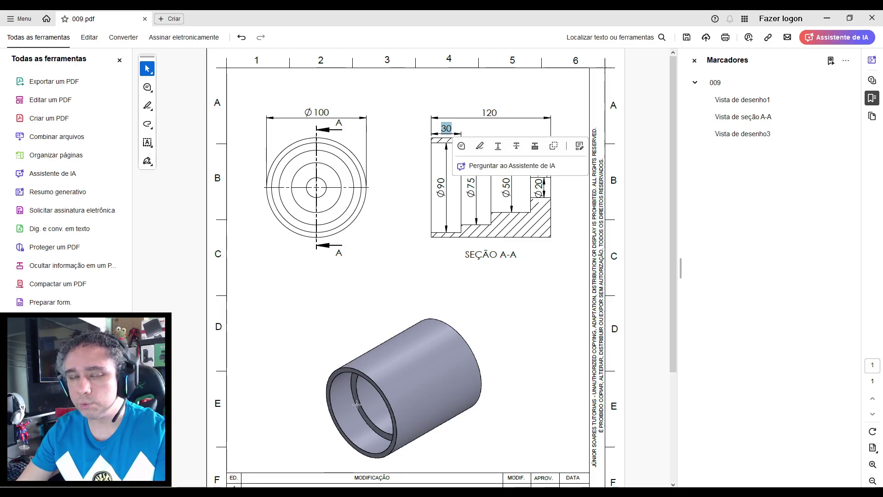
pyautogui.click(352, 405)
pyautogui.click(548, 337)
pyautogui.hotkey('alt', 'Tab')
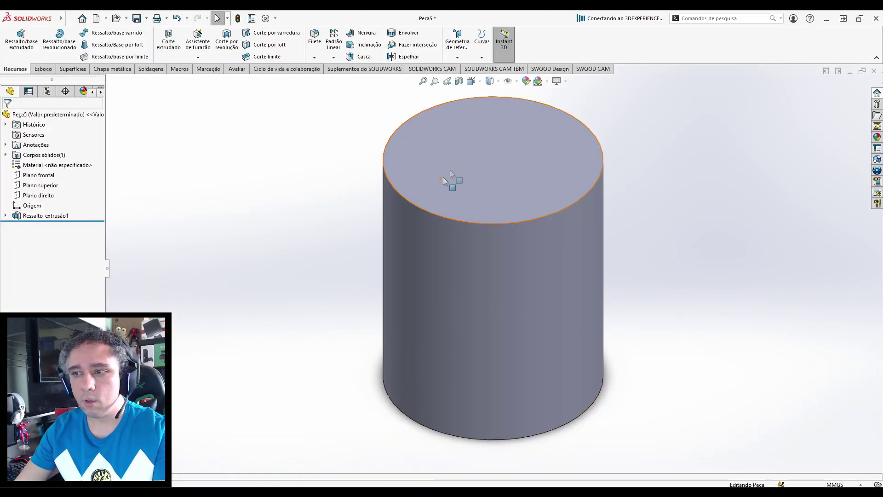
# Open a sketch on the cylinder's upper end face and draw a circle about 66.5 mm in diameter centred on the origin.
pyautogui.click(471, 158)
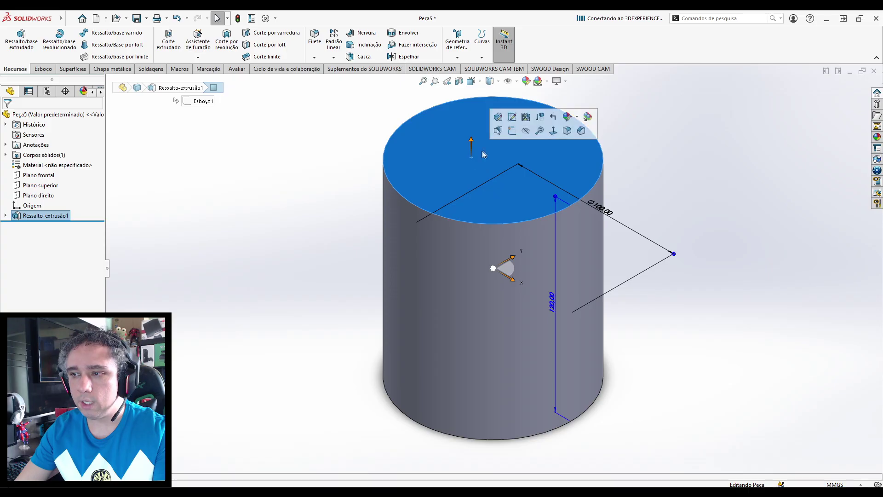
pyautogui.click(511, 133)
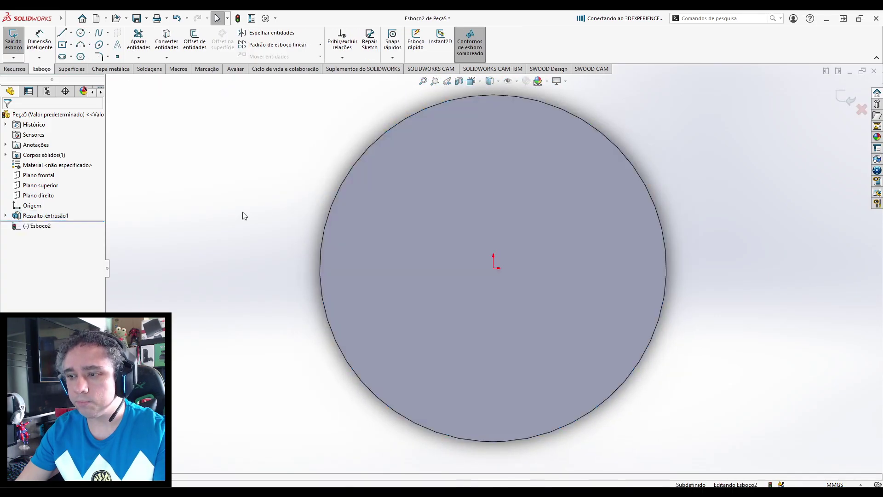
pyautogui.click(81, 34)
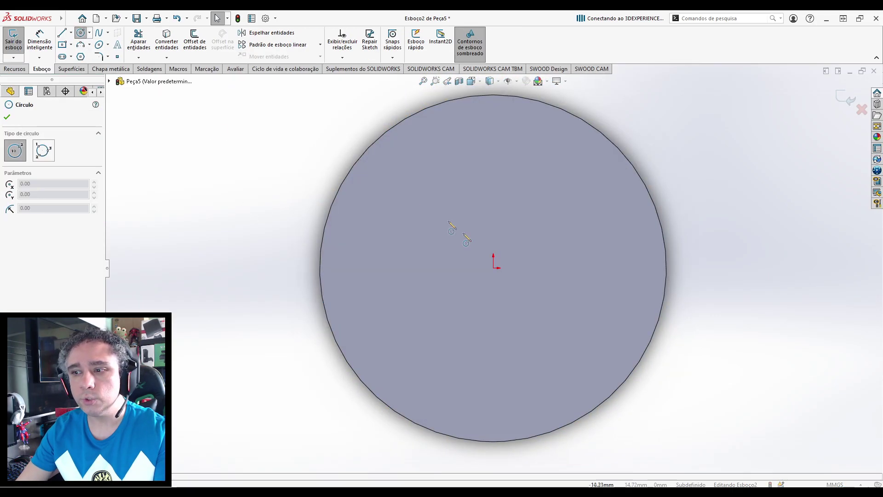
pyautogui.click(495, 268)
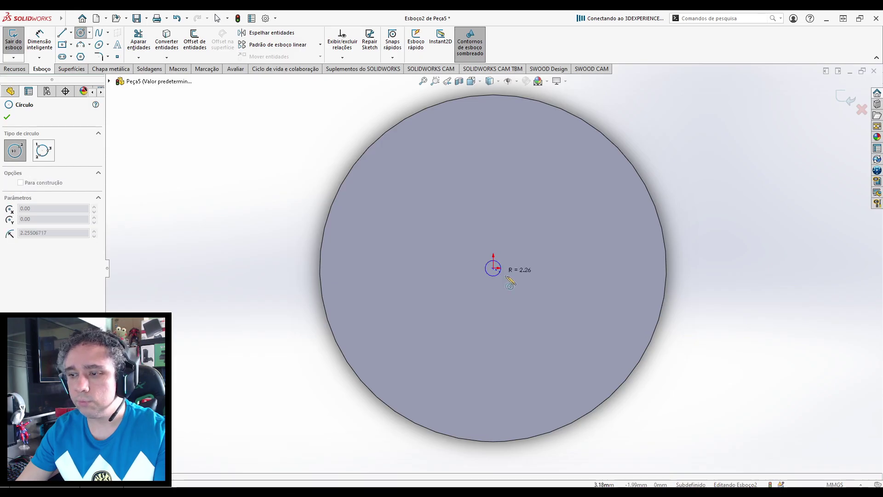
pyautogui.click(587, 333)
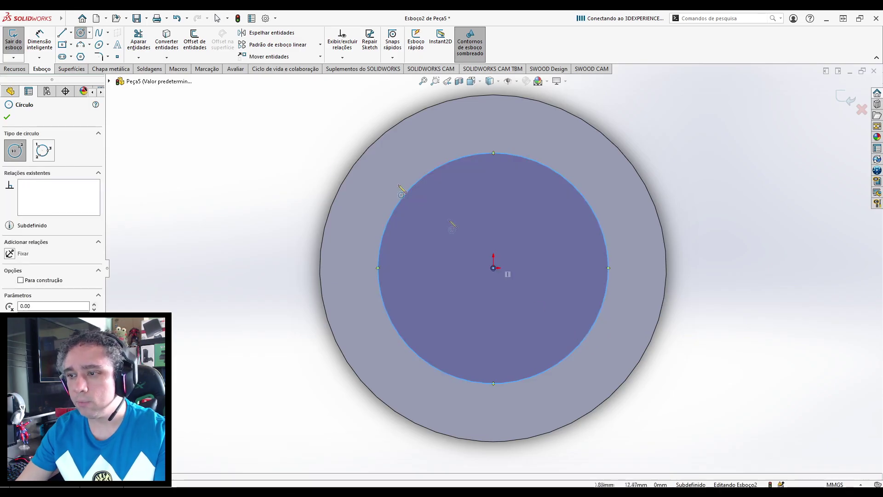
# Dimension the circle's diameter to 90 mm and place the dimension outside the cylinder's outline.
pyautogui.click(48, 43)
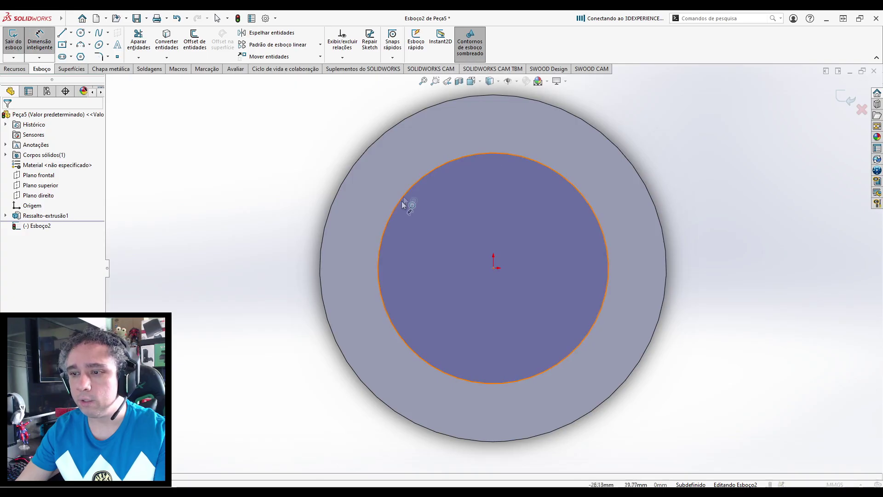
pyautogui.click(383, 223)
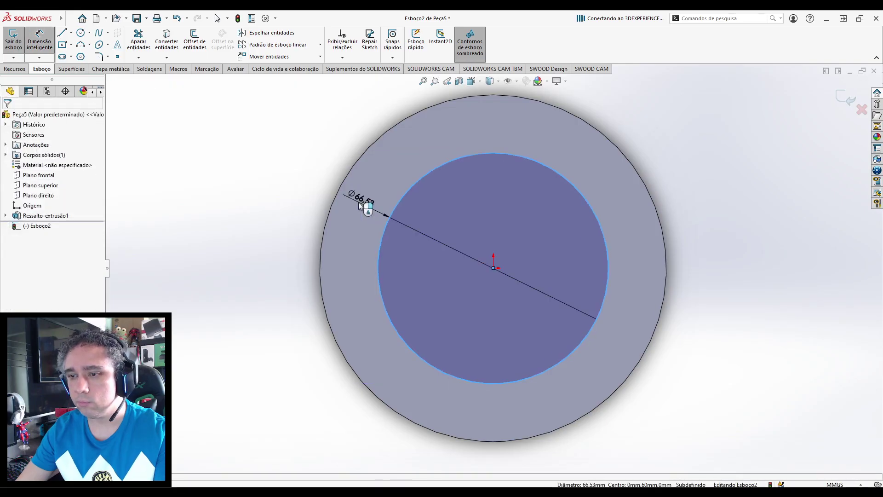
pyautogui.click(358, 205)
pyautogui.press('Return')
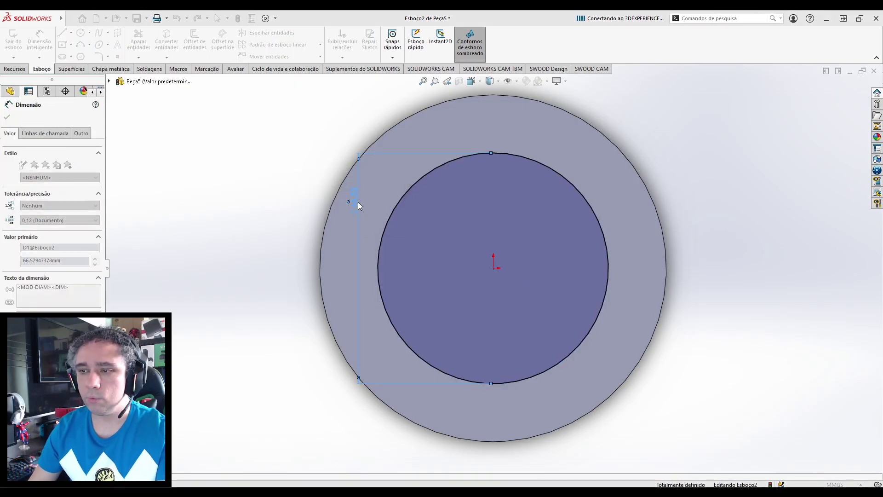
pyautogui.moveTo(370, 173); pyautogui.dragTo(279, 285)
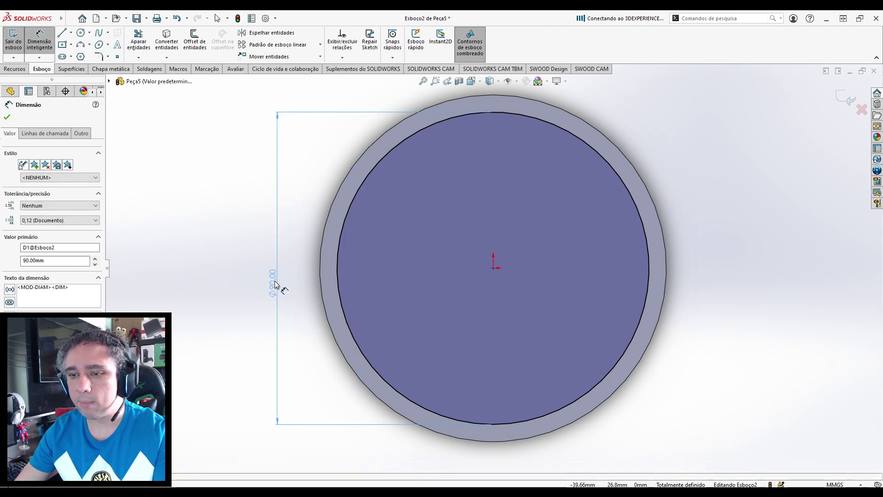
pyautogui.click(222, 310)
# Close the sketch and cut-extrude the 90 mm circle into the cylinder as a blind (Cego) bore 30 mm deep.
pyautogui.hotkey('alt', 'Tab')
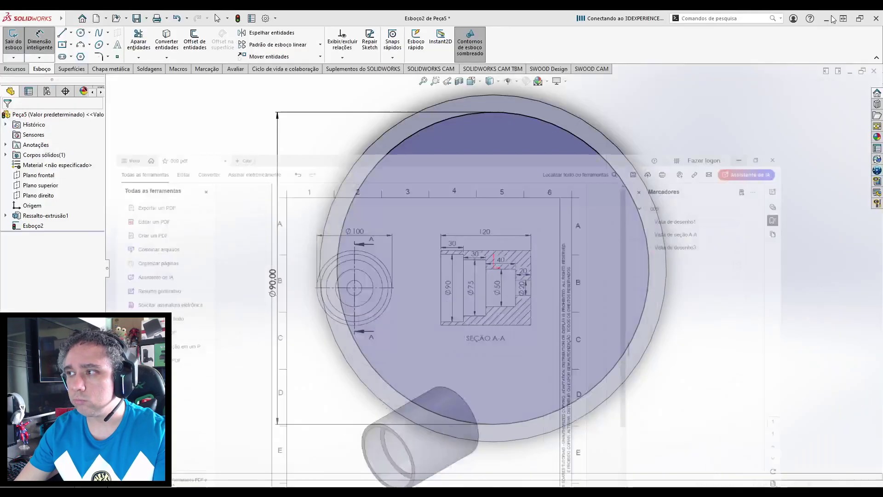
pyautogui.click(827, 18)
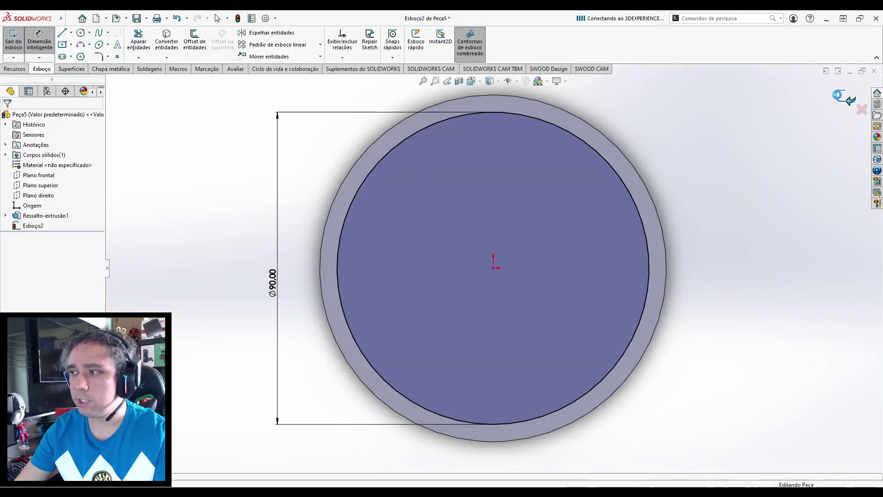
pyautogui.click(839, 95)
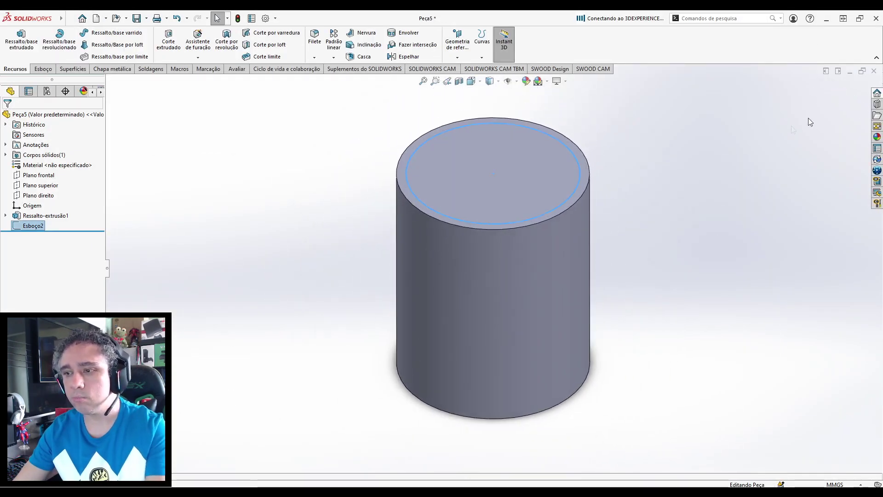
pyautogui.click(175, 48)
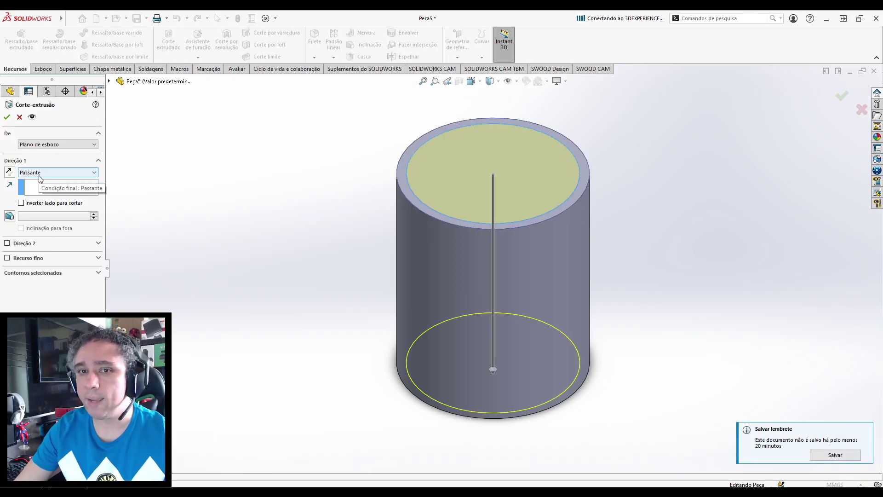
pyautogui.click(40, 179)
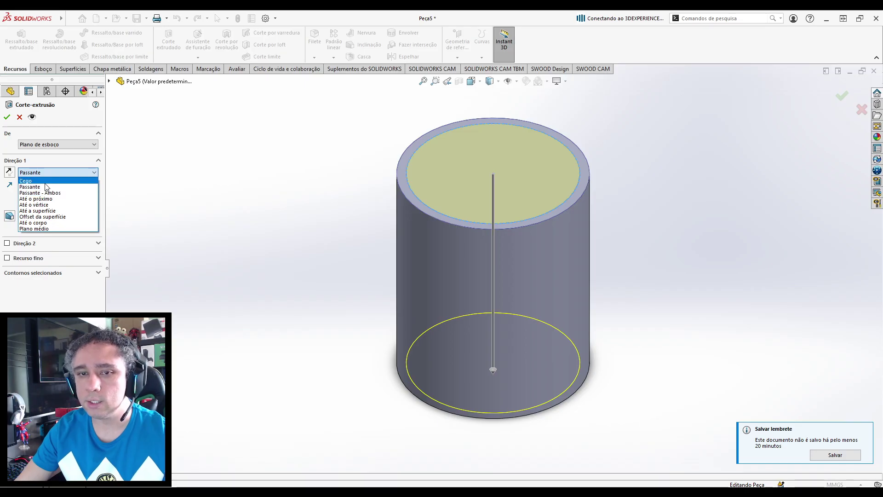
pyautogui.click(45, 188)
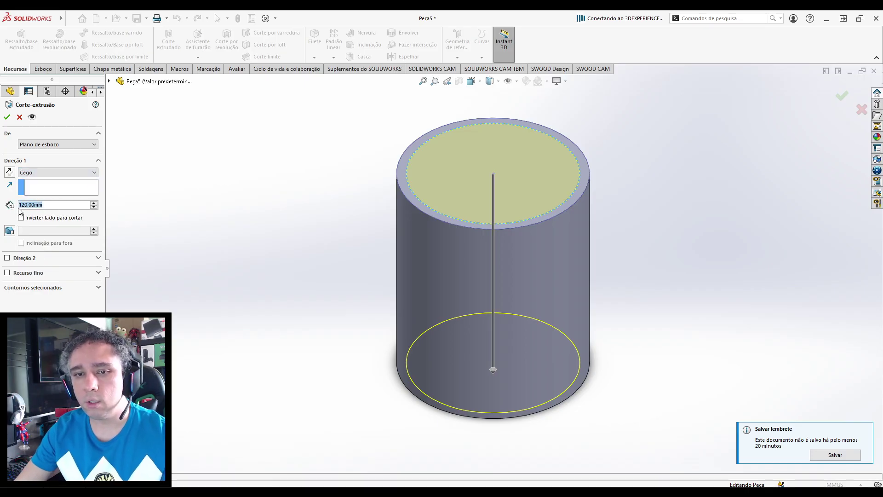
pyautogui.write('30')
pyautogui.press('Return')
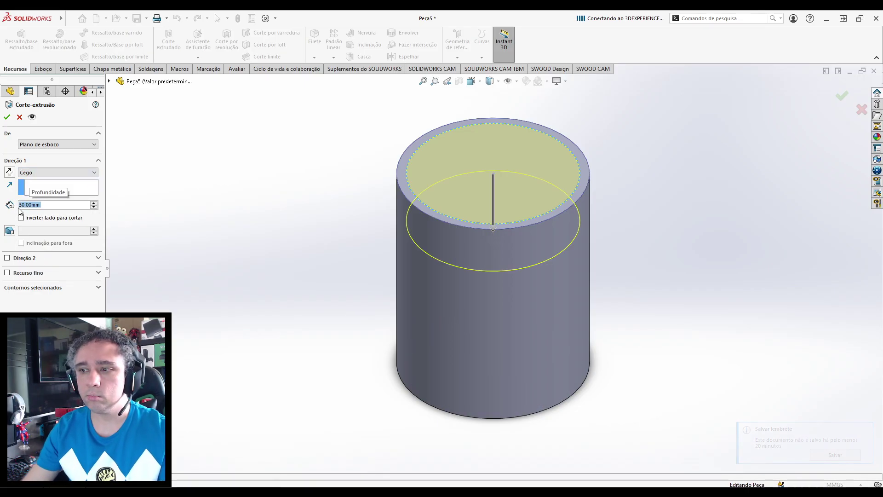
pyautogui.click(7, 117)
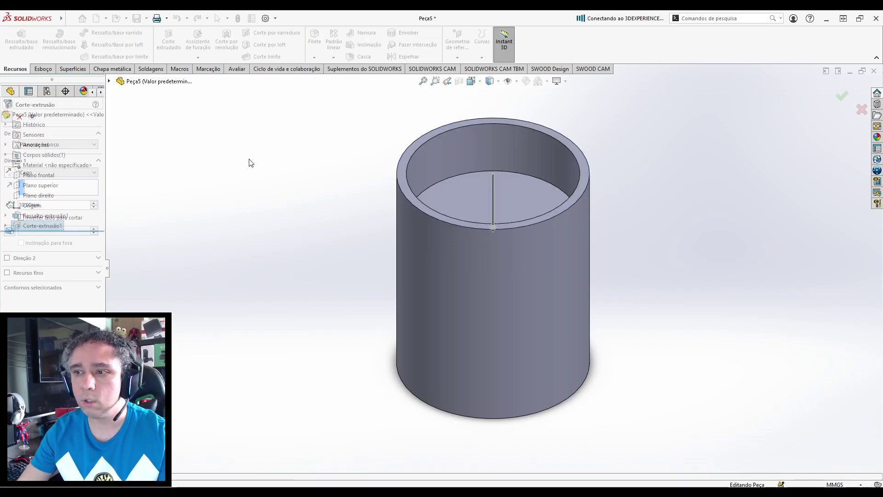
# Check the second bore step's diameter and depth in section A-A of 009.pdf and return to the SOLIDWORKS part.
pyautogui.moveTo(333, 155); pyautogui.dragTo(335, 212, button='middle')
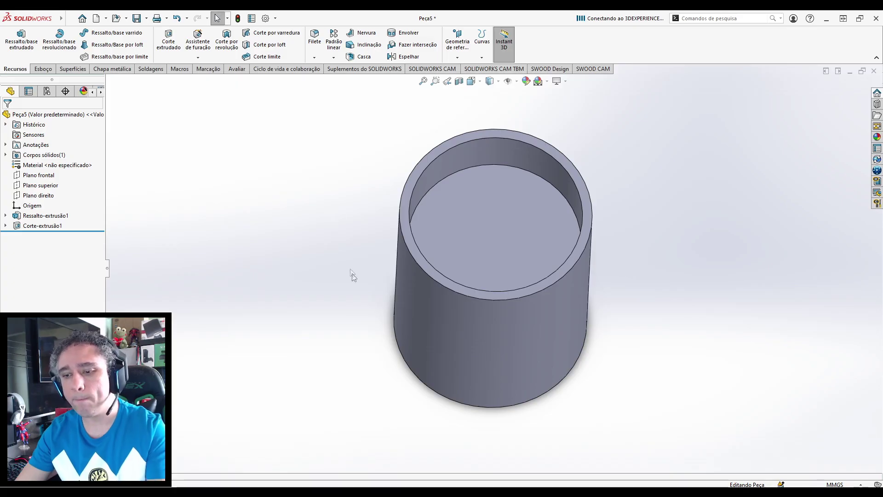
pyautogui.click(384, 492)
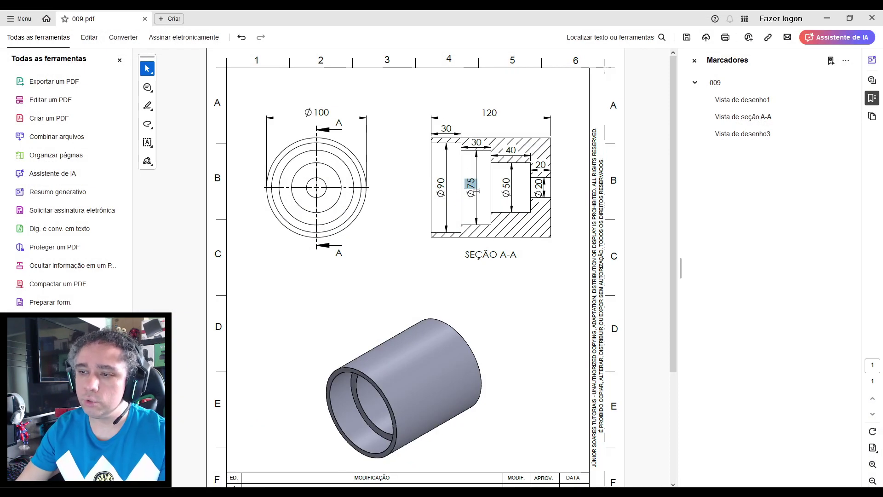
pyautogui.moveTo(471, 143); pyautogui.dragTo(477, 144)
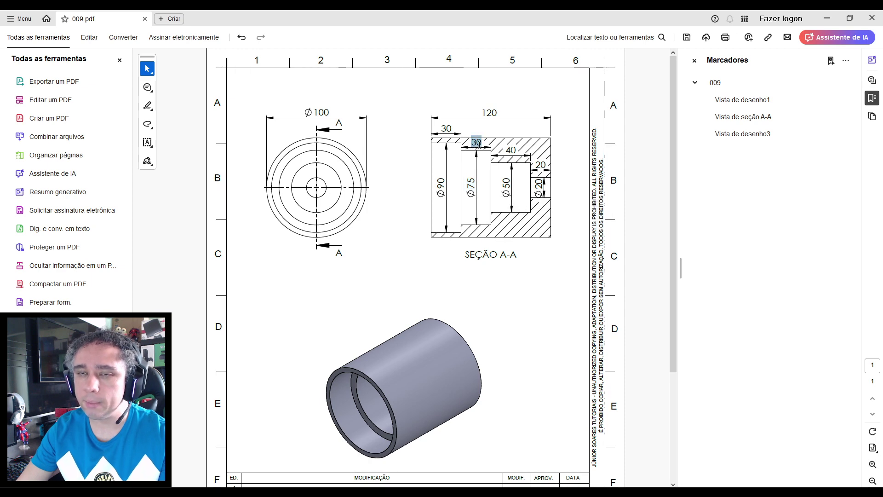
pyautogui.click(408, 249)
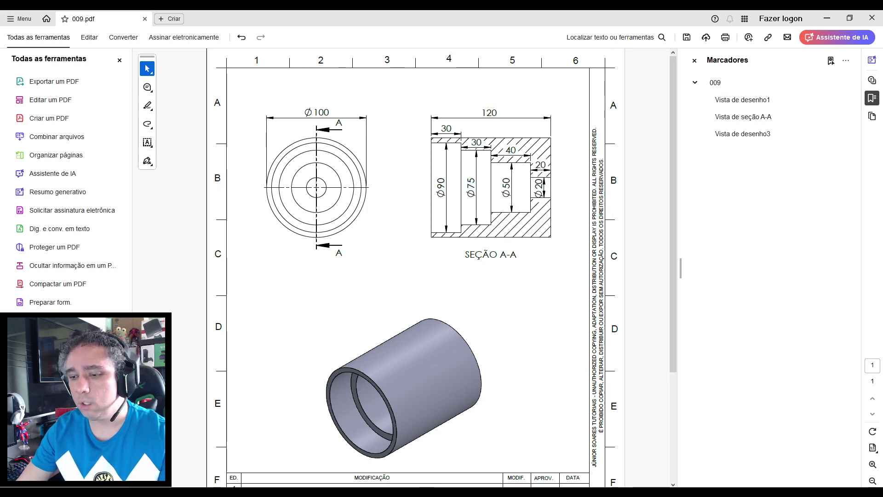
pyautogui.click(426, 492)
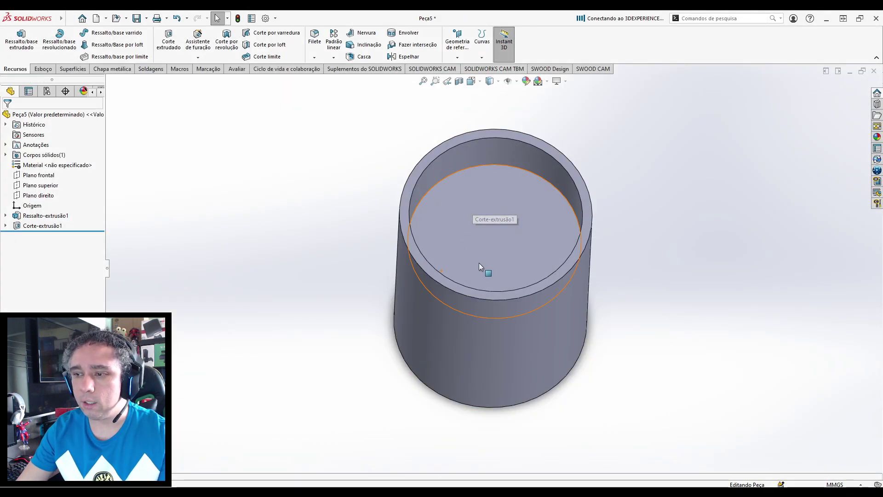
# Open a sketch on the floor of the 90 mm bore and draw a circle about 64 mm in diameter centred on the origin.
pyautogui.hotkey('ctrl', '7')
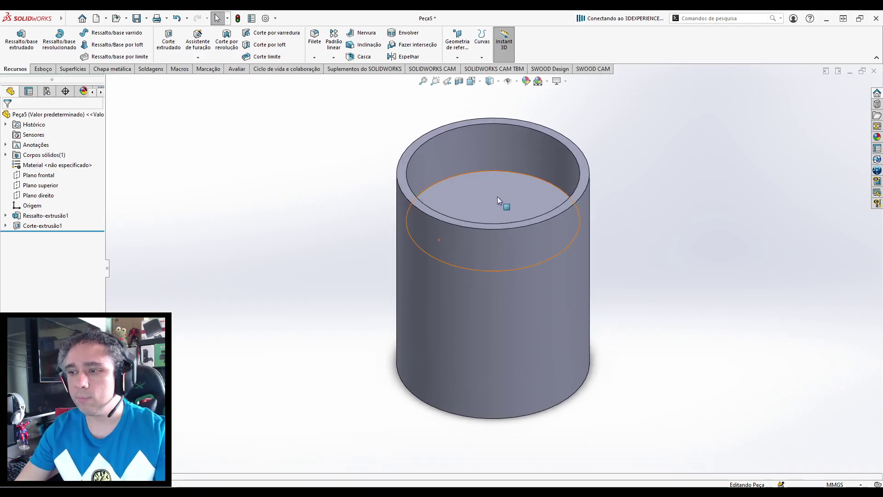
pyautogui.rightClick(490, 193)
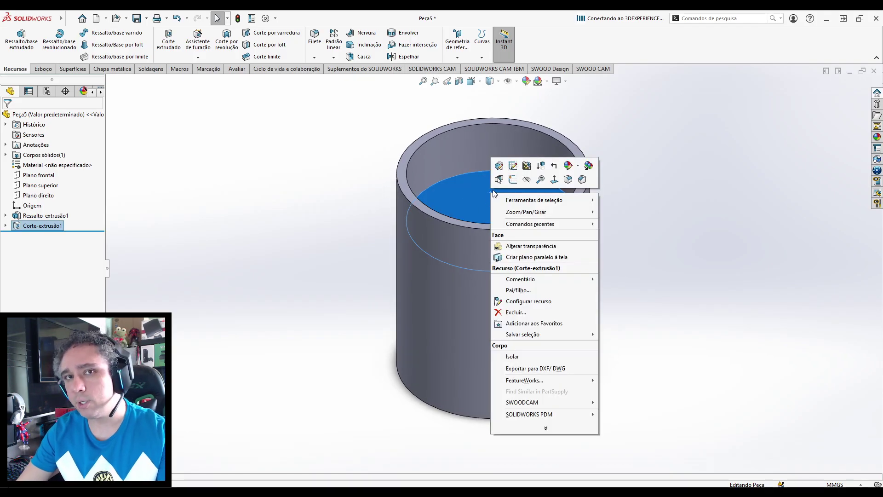
pyautogui.click(512, 179)
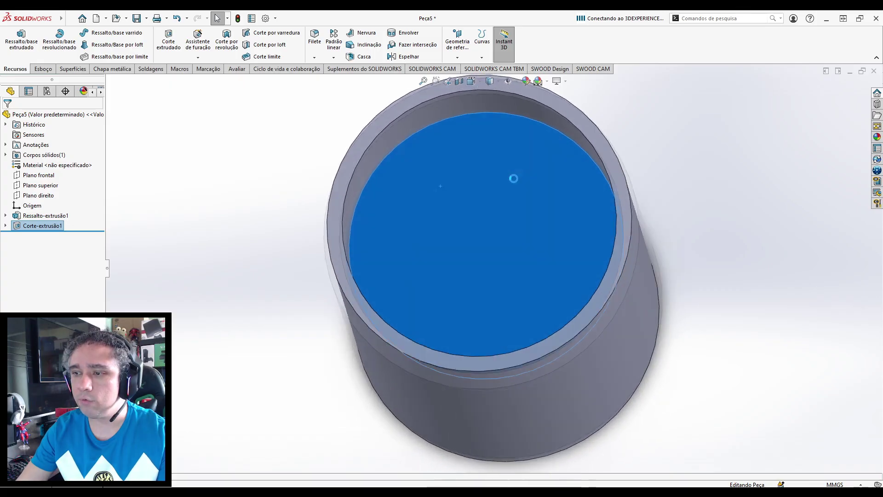
pyautogui.click(219, 201)
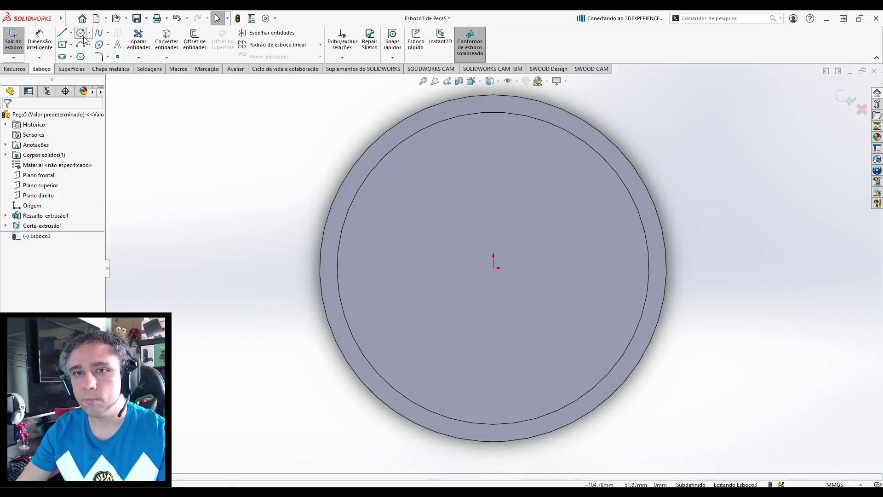
pyautogui.click(82, 34)
pyautogui.click(494, 267)
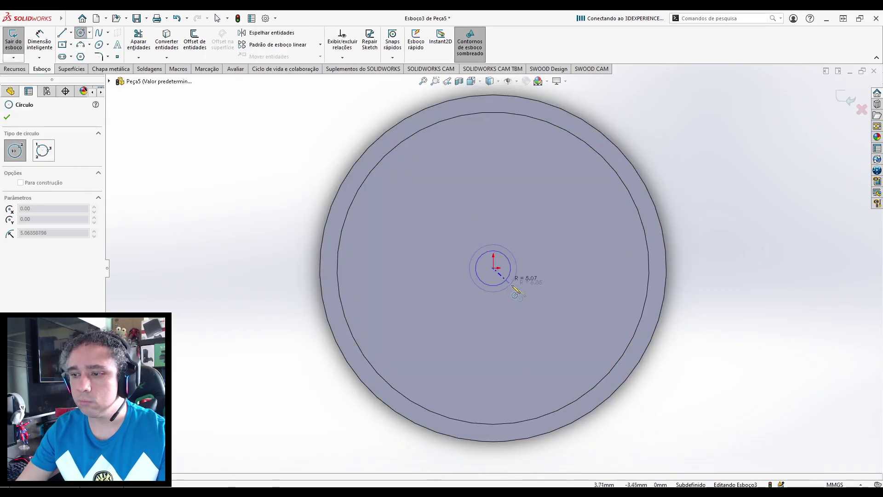
pyautogui.click(577, 339)
# Dimension the new circle's diameter to 75 mm, placing the dimension outside the cylinder's outline.
pyautogui.click(40, 42)
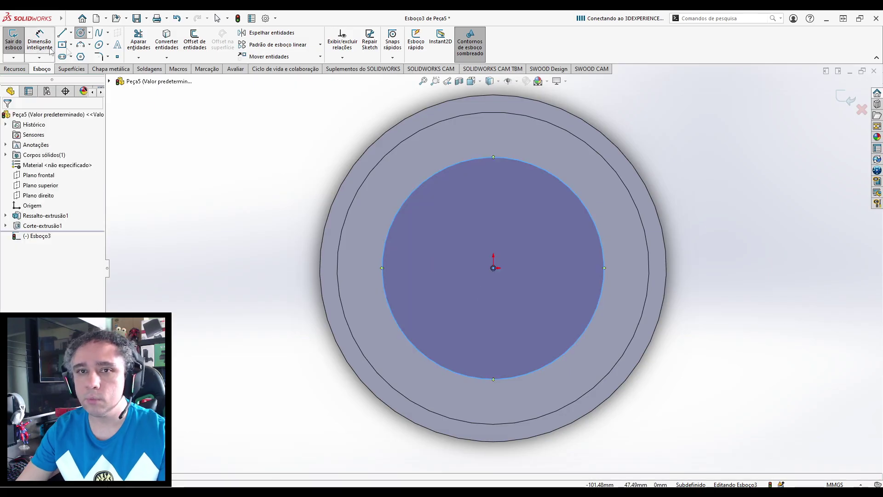
pyautogui.click(411, 197)
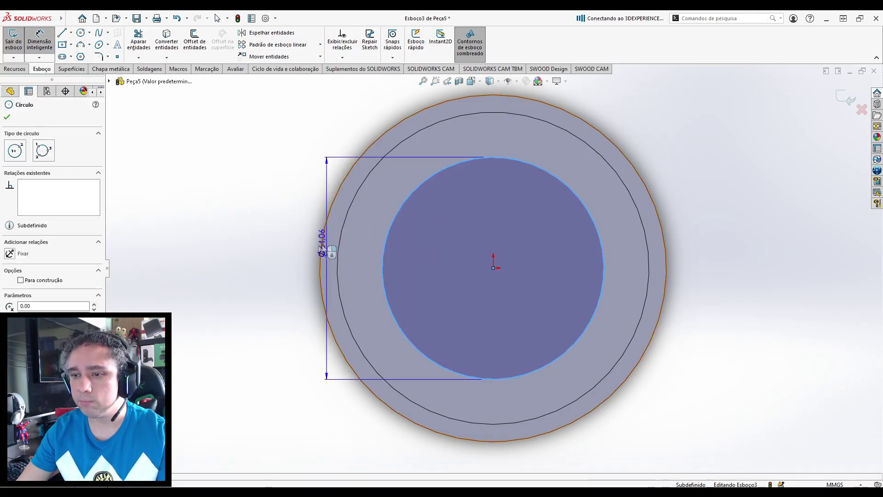
pyautogui.click(277, 256)
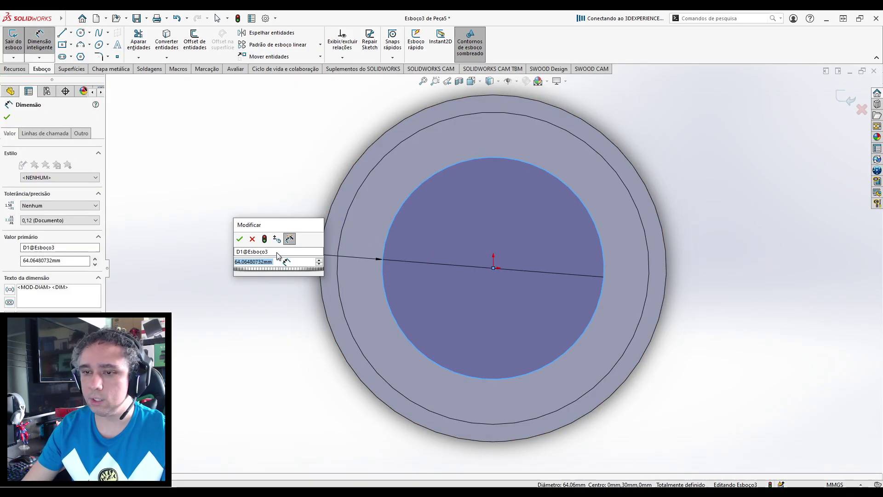
pyautogui.press('Return')
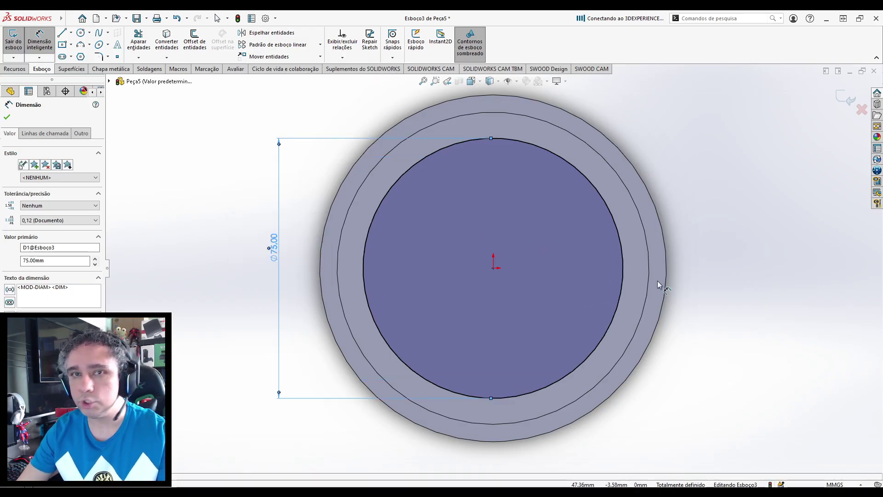
pyautogui.click(732, 302)
# Close the sketch and cut-extrude the 75 mm circle as a blind (Cego) bore 30 mm deep.
pyautogui.click(840, 101)
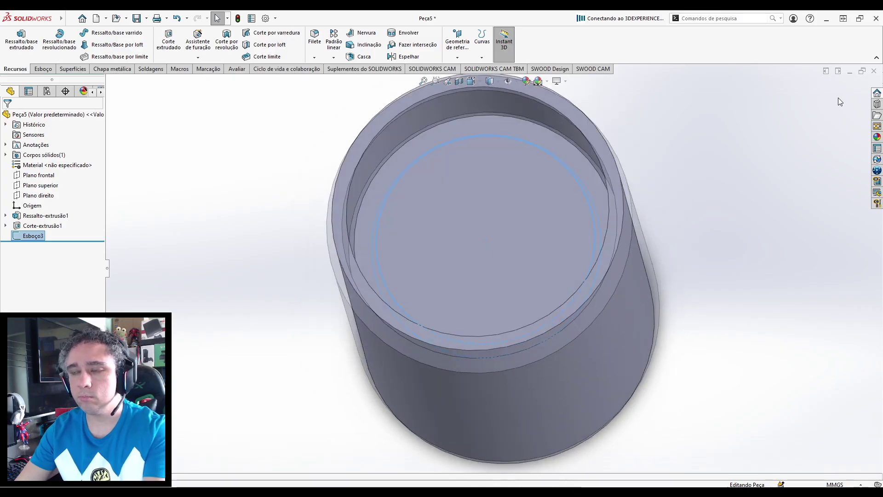
pyautogui.click(173, 52)
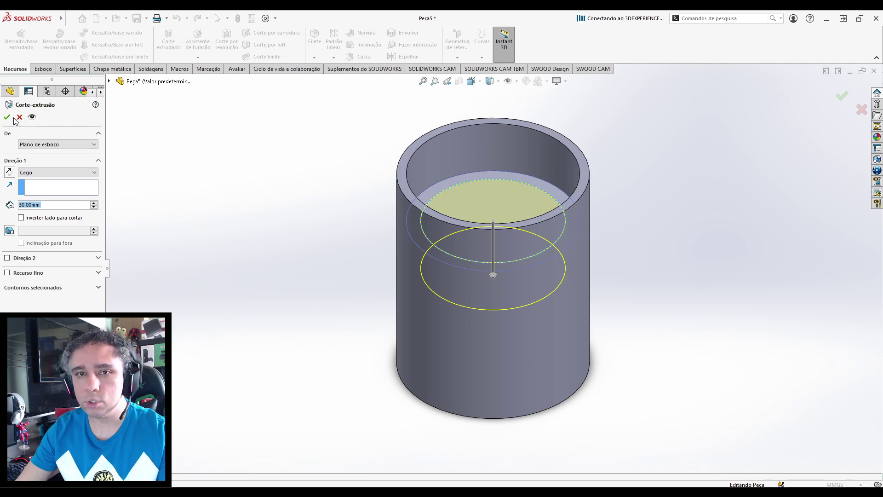
pyautogui.press('Return')
pyautogui.moveTo(379, 191); pyautogui.dragTo(364, 300, button='middle')
pyautogui.hotkey('ctrl', '7')
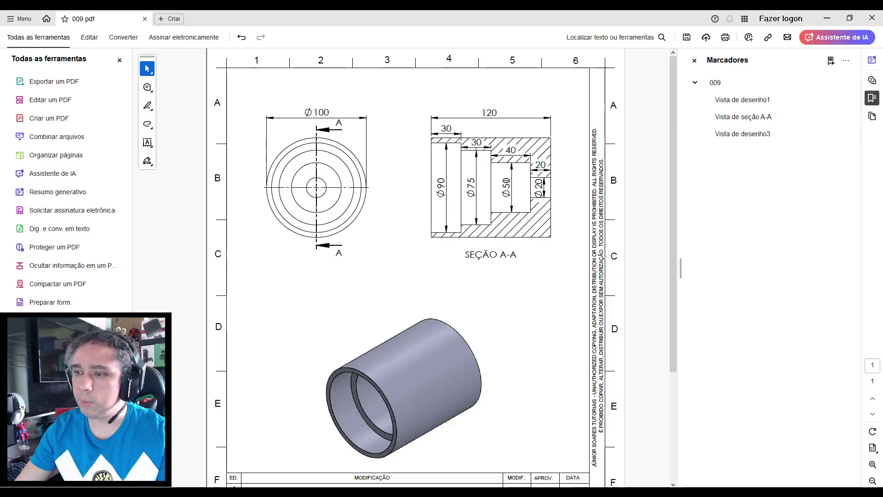
# Check the third bore step's diameter and depth in section A-A of 009.pdf and return to the SOLIDWORKS part.
pyautogui.doubleClick(508, 150)
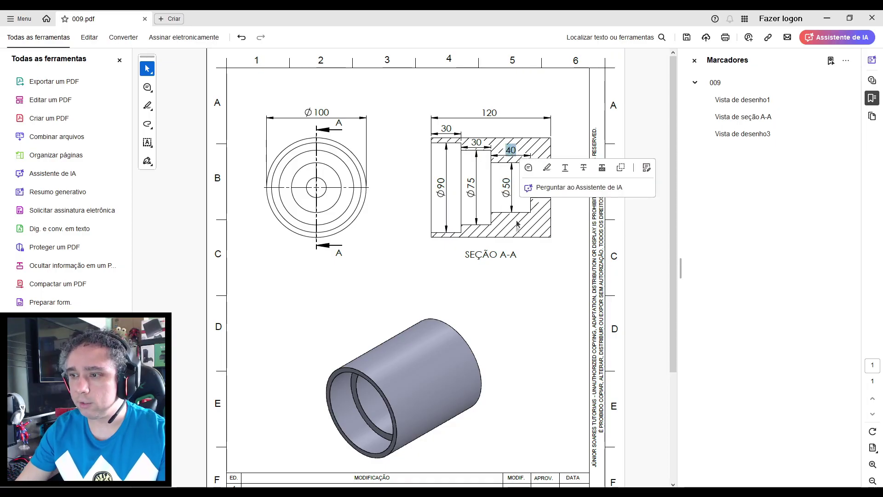
pyautogui.click(503, 288)
pyautogui.click(827, 18)
# Open a sketch on the floor of the 75 mm bore and draw a circle about 51.5 mm in diameter centred on the origin.
pyautogui.moveTo(612, 158); pyautogui.dragTo(527, 222, button='middle')
pyautogui.click(501, 232)
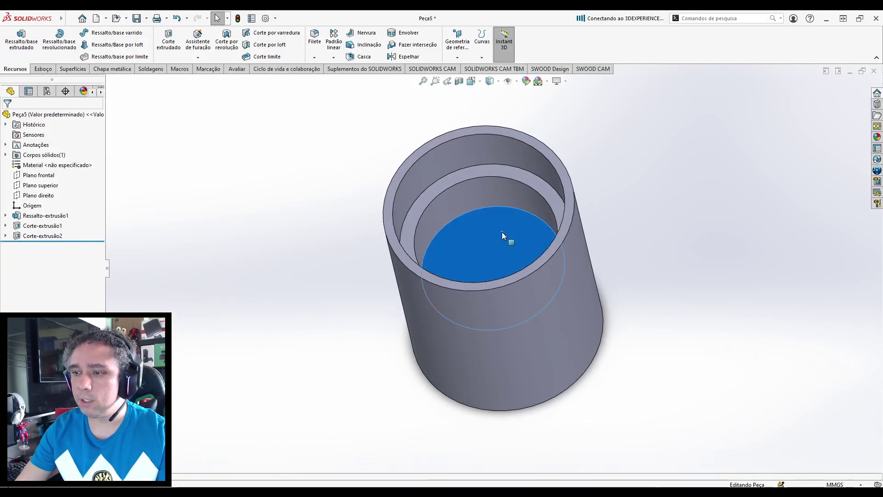
pyautogui.rightClick(501, 232)
pyautogui.click(525, 219)
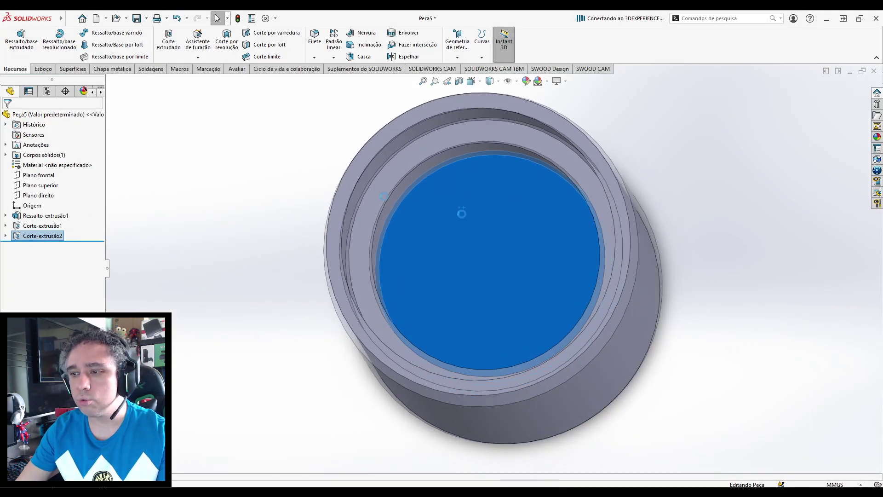
pyautogui.press('c')
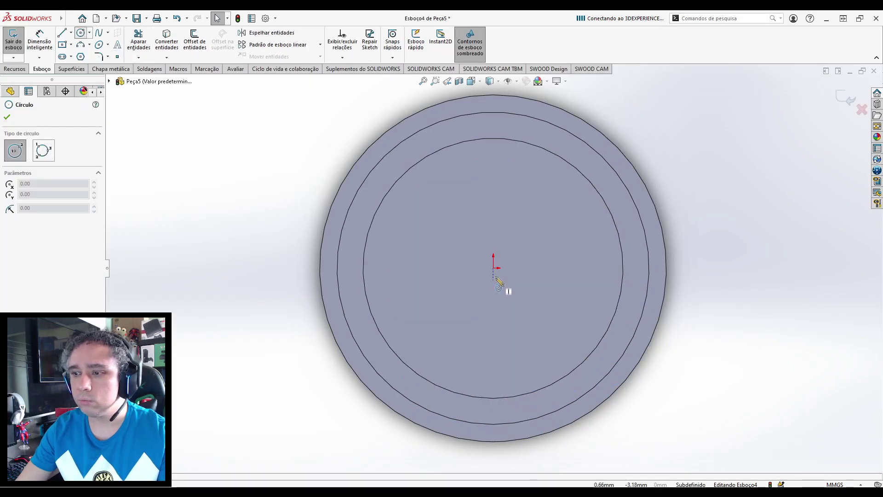
pyautogui.click(494, 268)
pyautogui.click(554, 333)
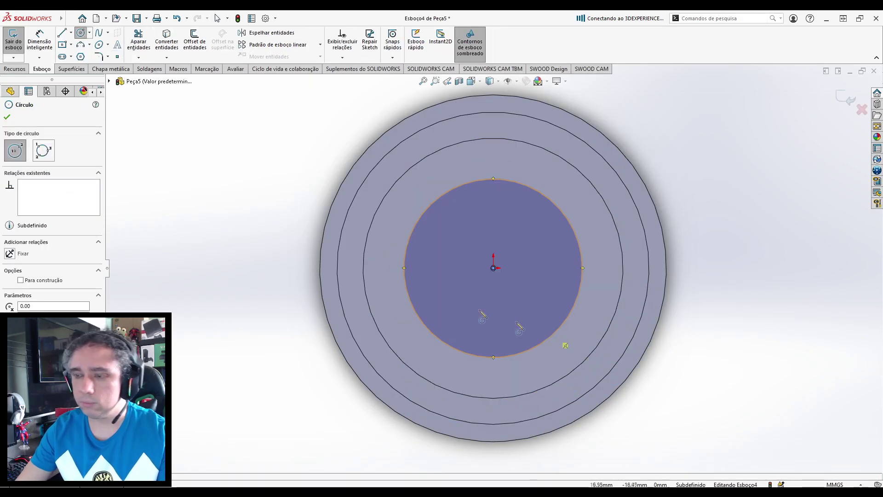
pyautogui.press('Escape')
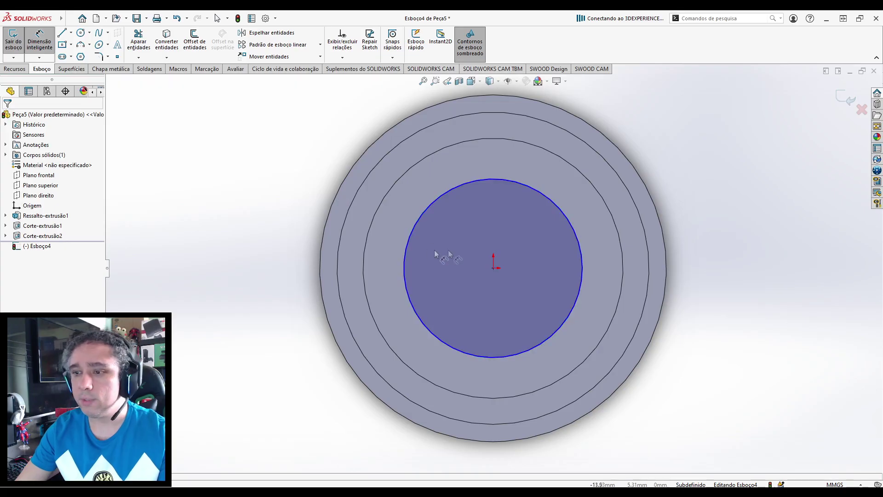
# Dimension the circle on the 75 mm bore's floor to a diameter of 50 mm.
pyautogui.click(405, 260)
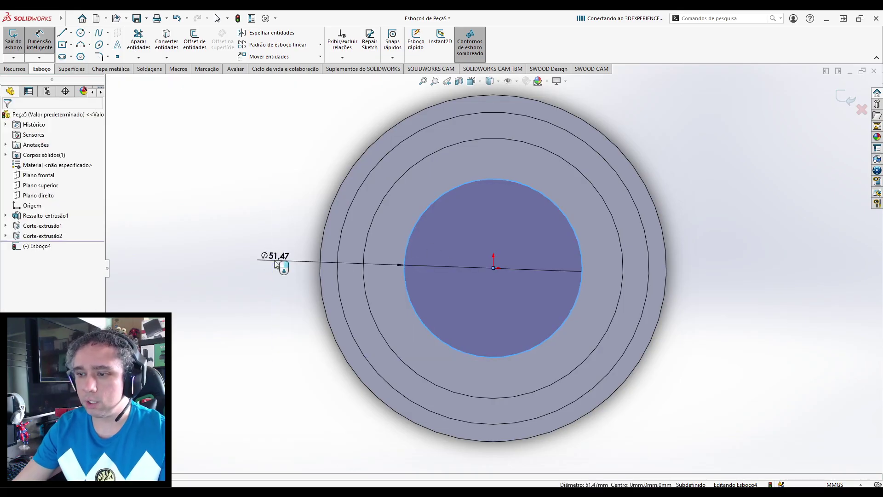
pyautogui.click(275, 263)
pyautogui.write('50')
pyautogui.press('Return')
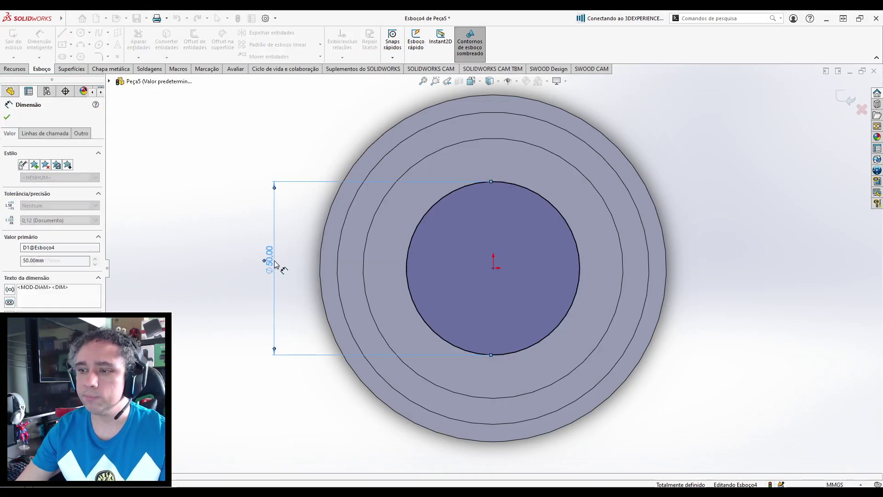
# Close the sketch and cut-extrude the 50 mm circle as a blind (Cego) bore 40 mm deep.
pyautogui.click(847, 98)
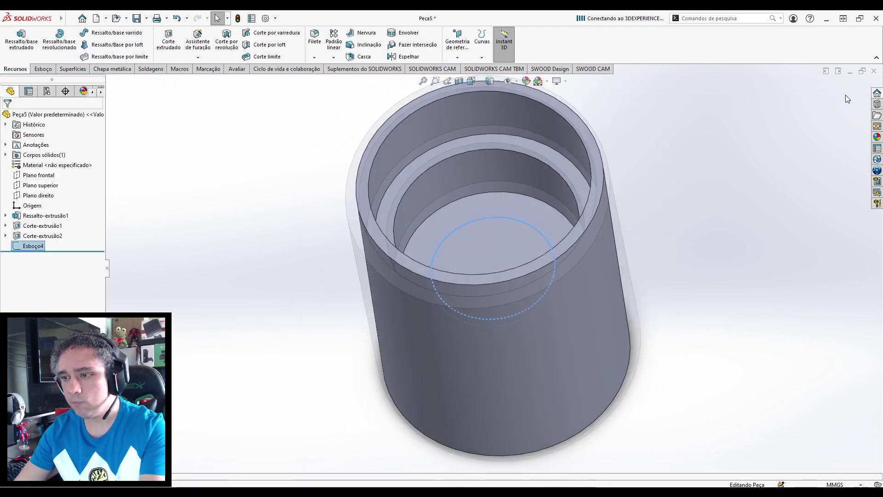
pyautogui.click(165, 44)
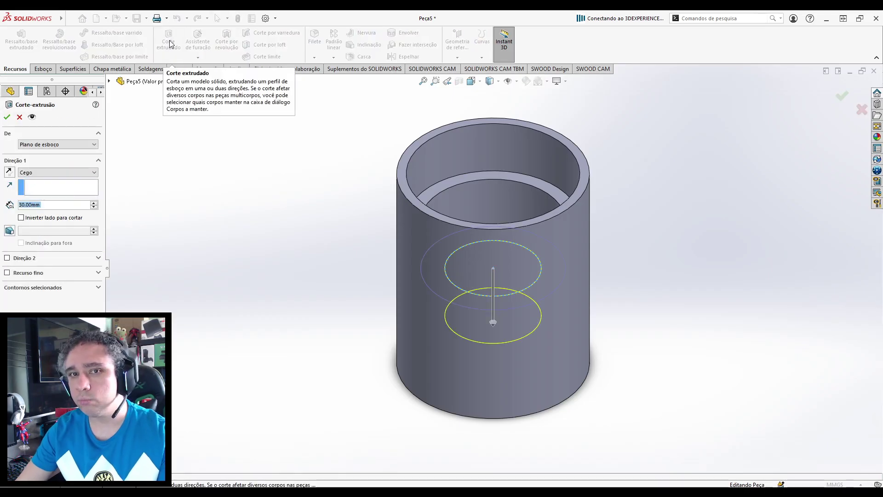
pyautogui.write('40')
pyautogui.press('Return')
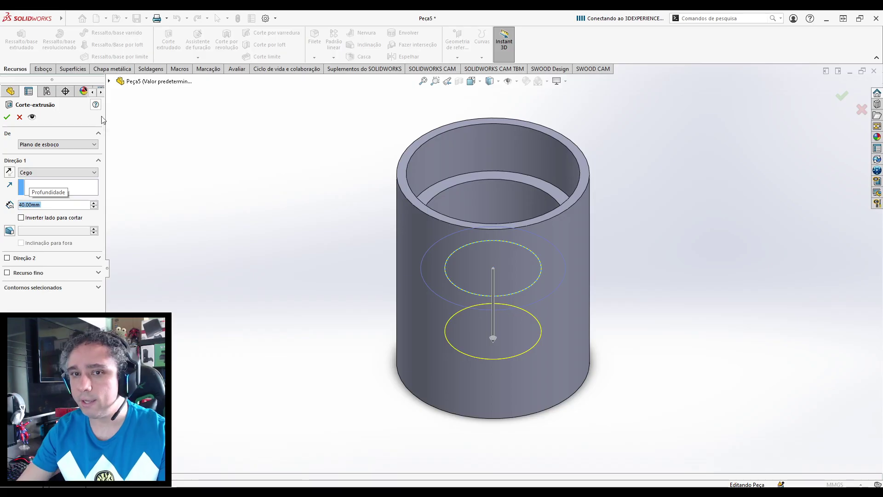
pyautogui.click(6, 117)
pyautogui.moveTo(274, 199); pyautogui.dragTo(325, 388, button='middle')
pyautogui.press('Escape')
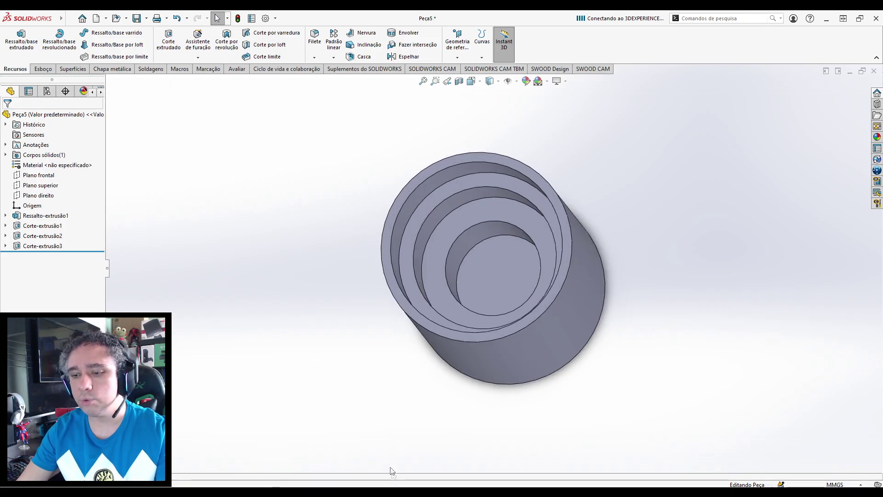
# Check the last bore step's dimensions in section A-A of 009.pdf, return to the SOLIDWORKS part and inspect the cylinder's closed end.
pyautogui.click(393, 488)
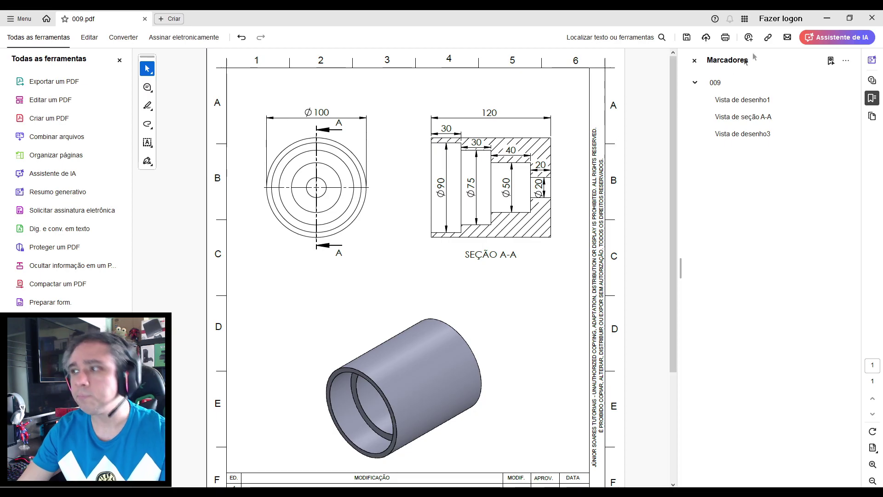
pyautogui.click(827, 18)
pyautogui.moveTo(682, 308); pyautogui.dragTo(571, 293, button='middle')
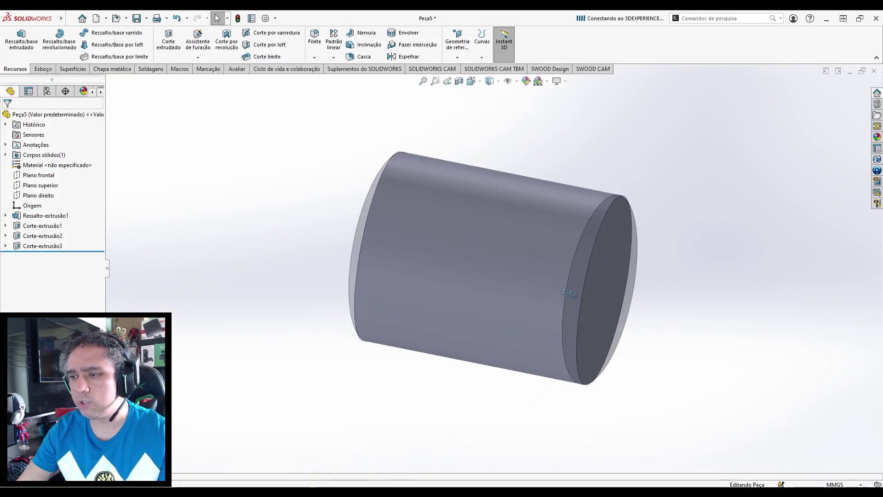
# Open a sketch on the floor of the 50 mm bore and draw a circle about 20.7 mm in diameter centred on the origin.
pyautogui.moveTo(355, 244); pyautogui.dragTo(497, 278, button='middle')
pyautogui.click(507, 260)
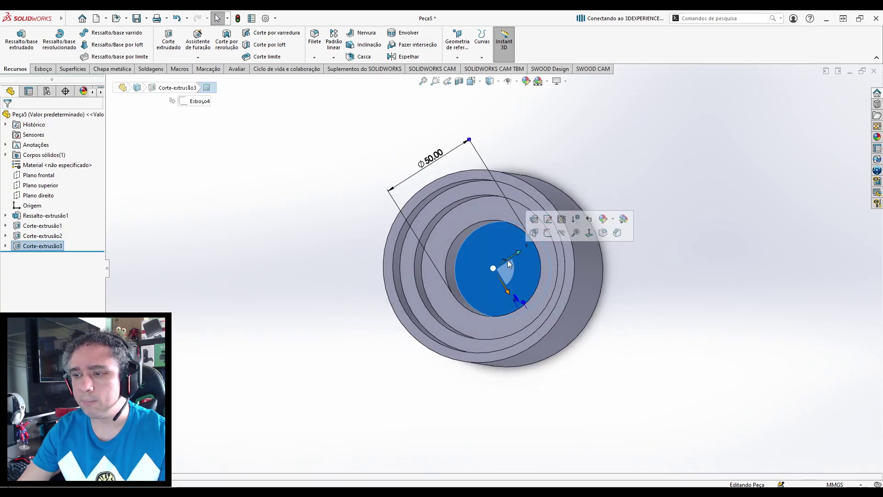
pyautogui.click(550, 234)
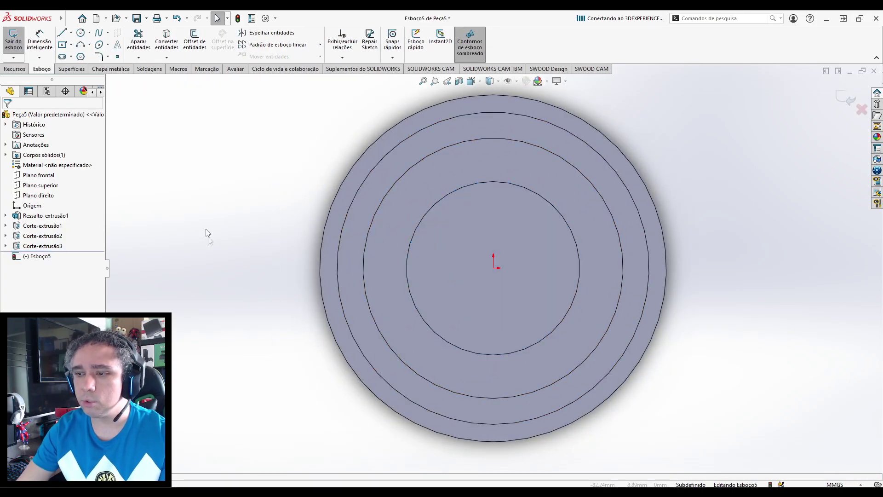
pyautogui.click(80, 33)
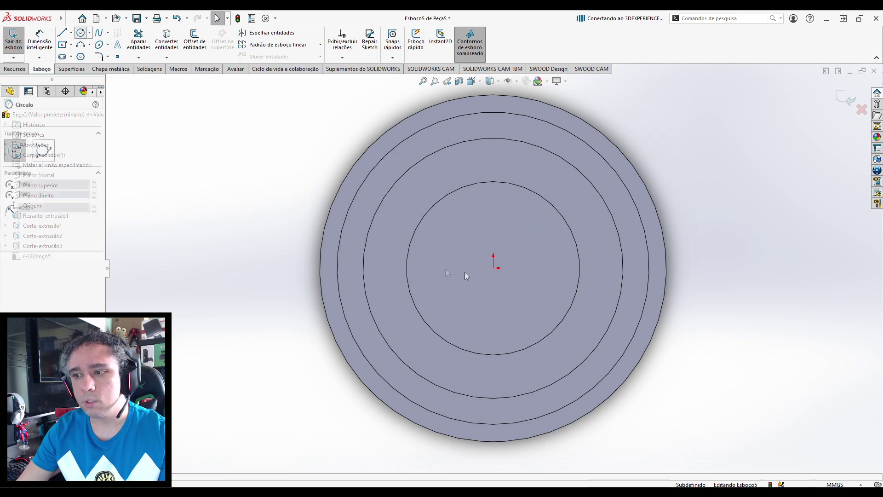
pyautogui.click(493, 267)
pyautogui.click(512, 299)
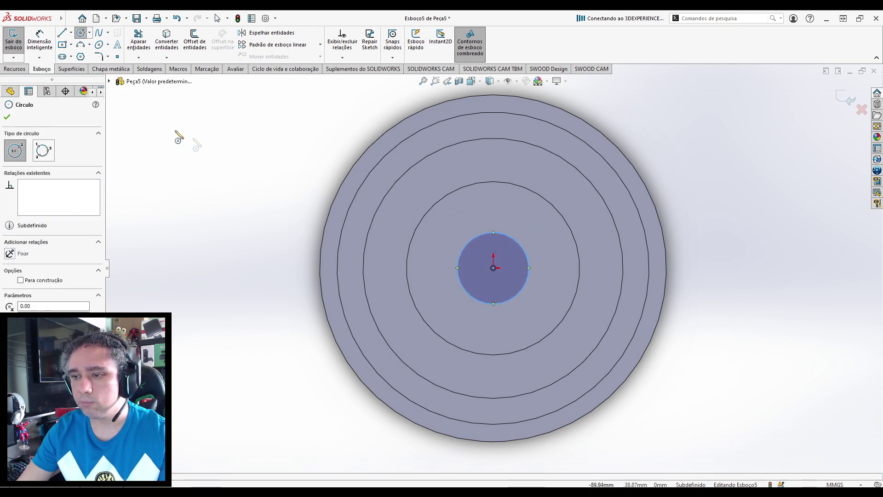
# Dimension the circle on the 50 mm bore's floor to a diameter of 20 mm.
pyautogui.click(39, 43)
pyautogui.click(457, 267)
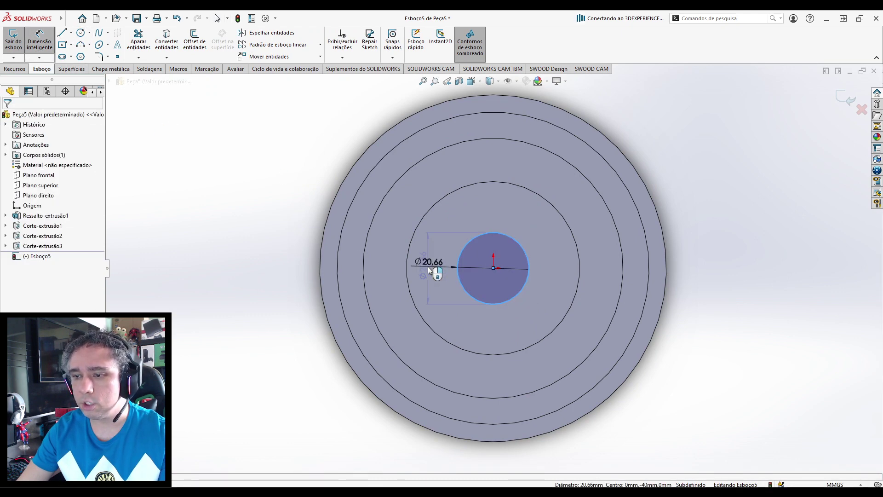
pyautogui.click(430, 266)
pyautogui.press('Return')
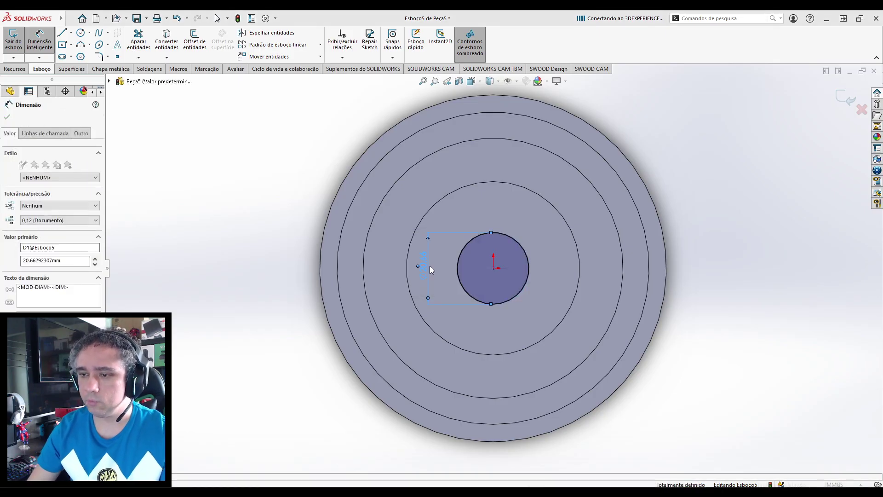
# Close the sketch and cut-extrude the 20 mm circle through the cylinder's closed end with the Passante end condition.
pyautogui.moveTo(708, 370); pyautogui.dragTo(658, 356, button='middle')
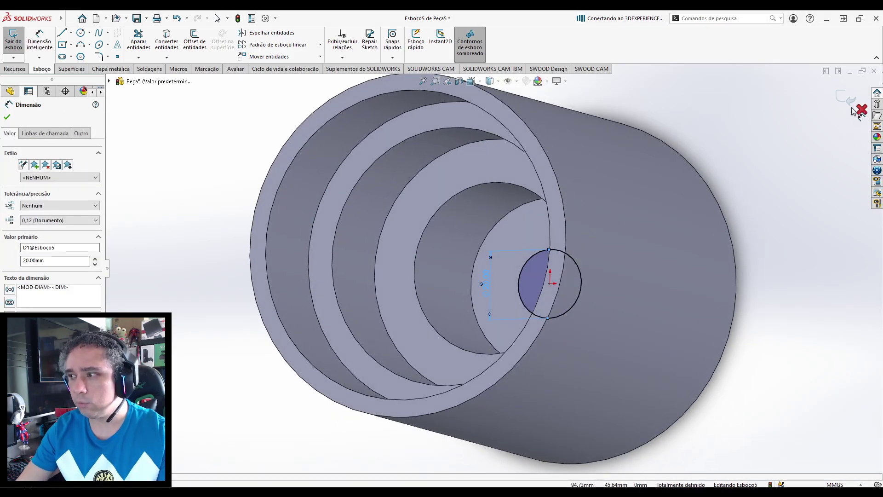
pyautogui.click(845, 98)
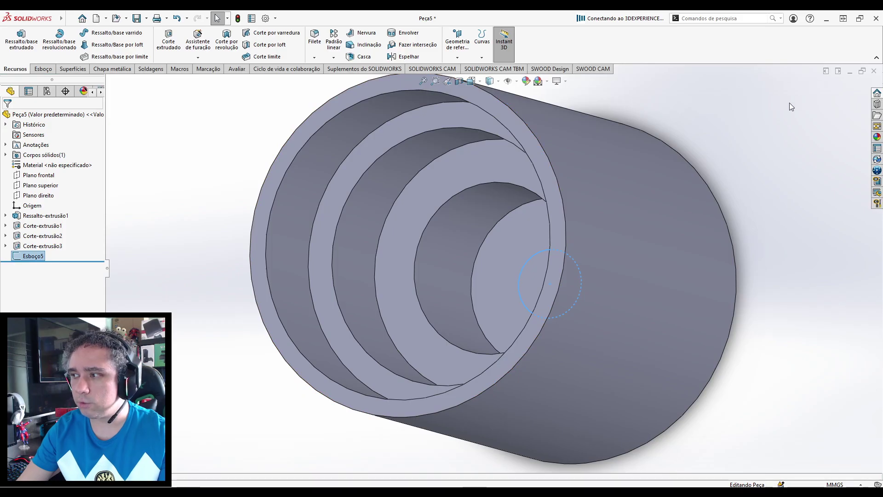
pyautogui.moveTo(663, 173); pyautogui.dragTo(695, 181, button='middle')
pyautogui.click(175, 51)
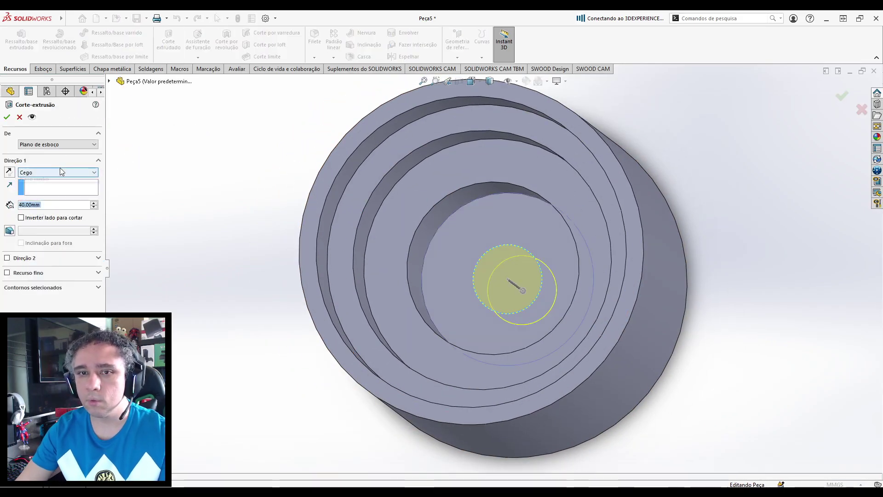
pyautogui.click(56, 172)
pyautogui.click(54, 187)
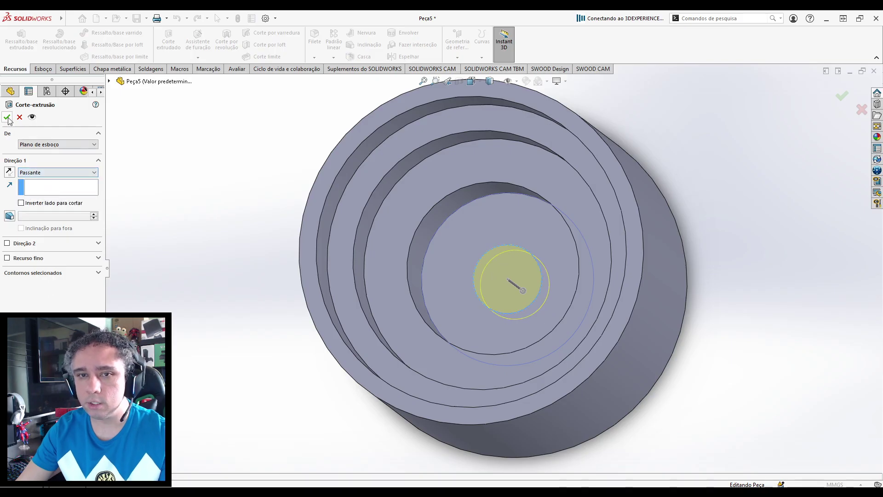
pyautogui.press('Return')
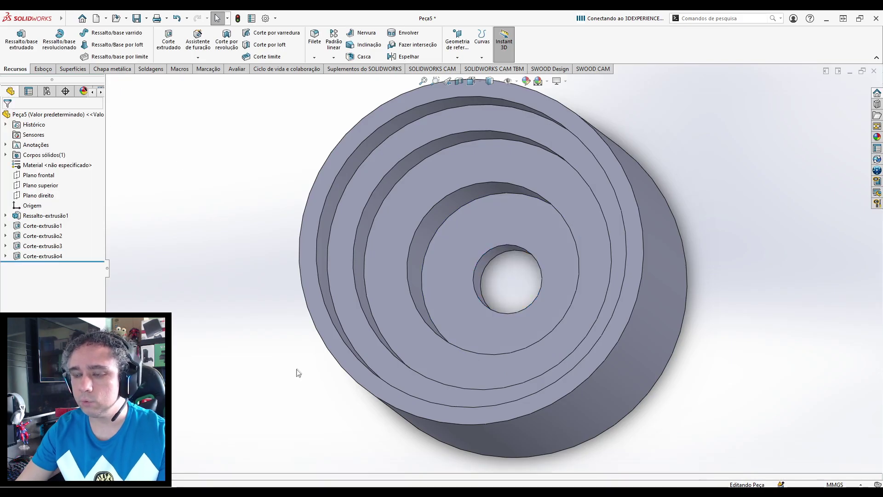
# Set the isometric view and apply a section view of the cylinder through the Plano frontal with 0 mm offset.
pyautogui.moveTo(298, 371); pyautogui.dragTo(286, 365, button='middle')
pyautogui.hotkey('ctrl', '7')
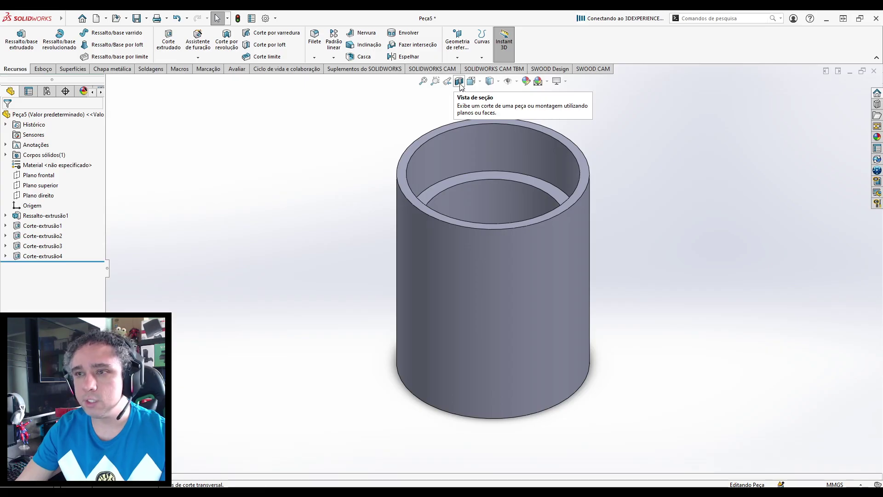
pyautogui.click(459, 82)
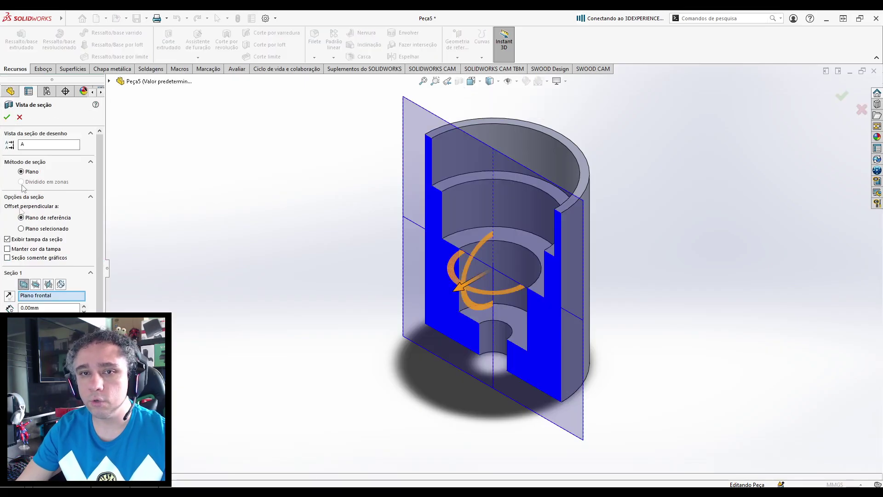
pyautogui.click(7, 118)
# Inspect the sectioned stepped bores, check them against section A-A in 009.pdf, and return to the SOLIDWORKS part.
pyautogui.moveTo(285, 258); pyautogui.dragTo(314, 241, button='middle')
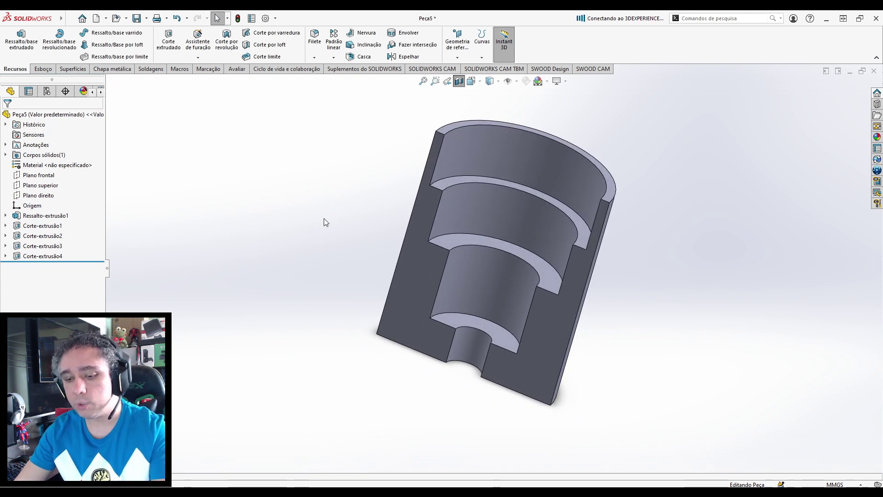
pyautogui.hotkey('ctrl', '7')
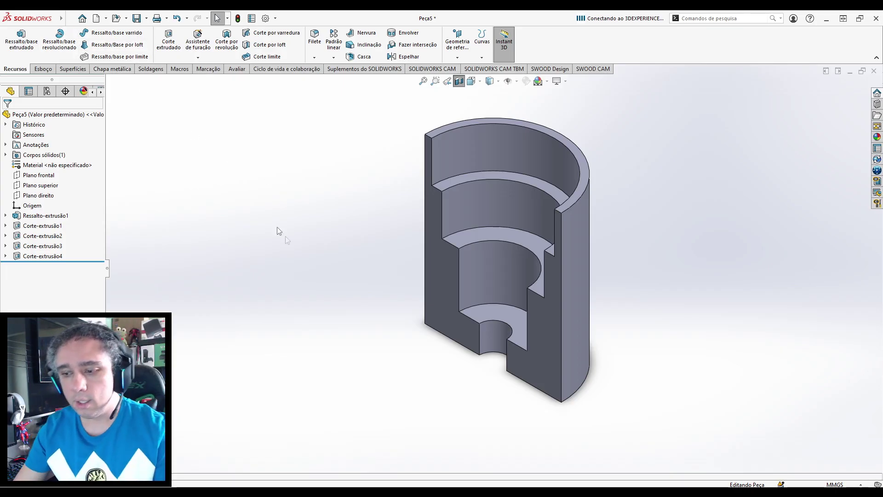
pyautogui.click(389, 491)
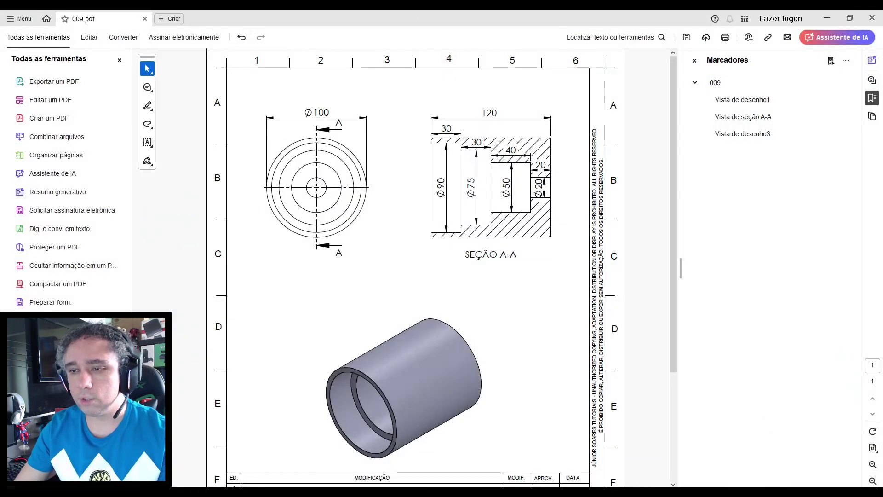
pyautogui.click(389, 491)
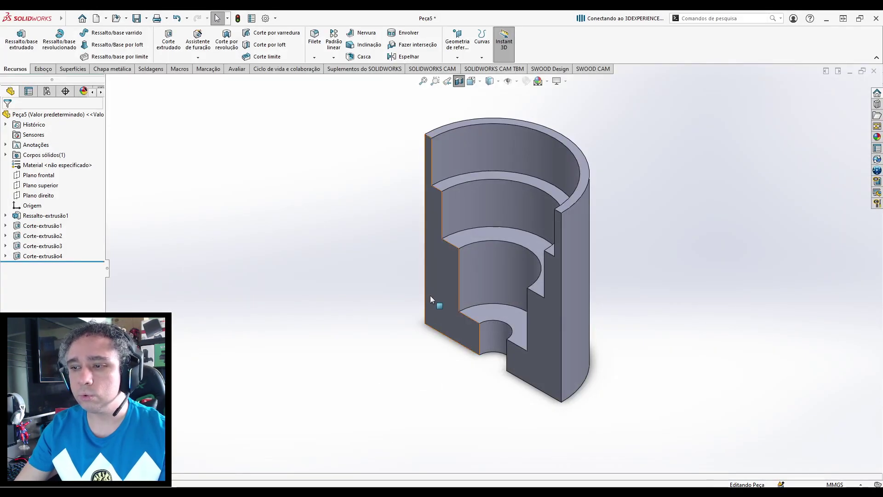